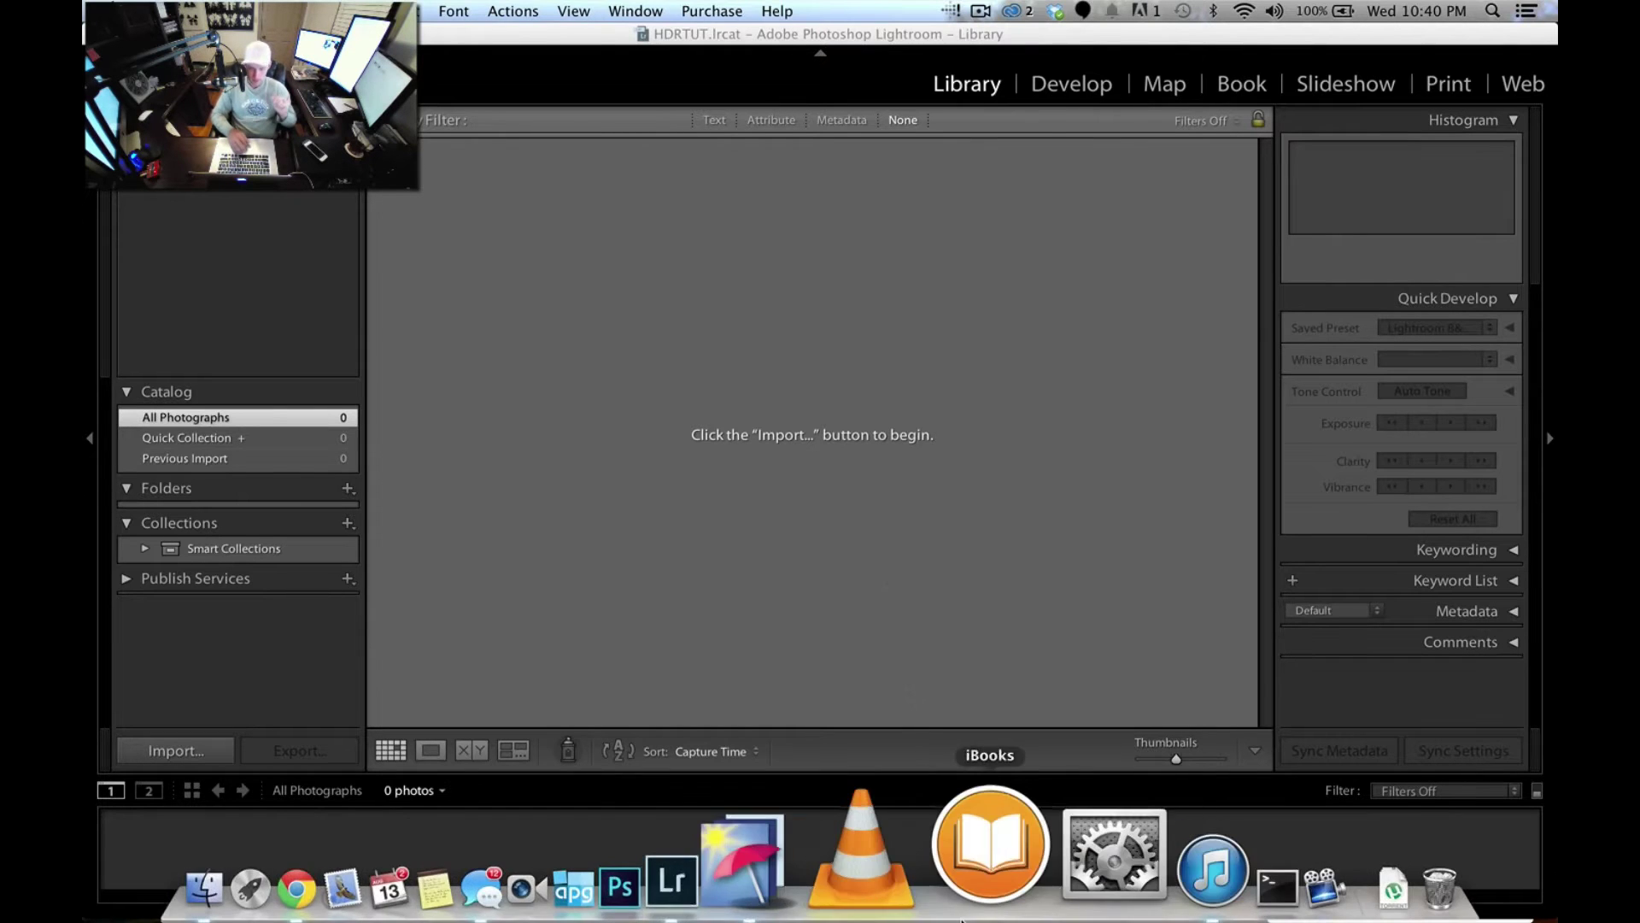
- Import only AMN_1925.NEF, AMN_1926.NEF and AMN_1927.NEF from the RAW folder inside HDR TUT into the catalog
left_click(674, 39)
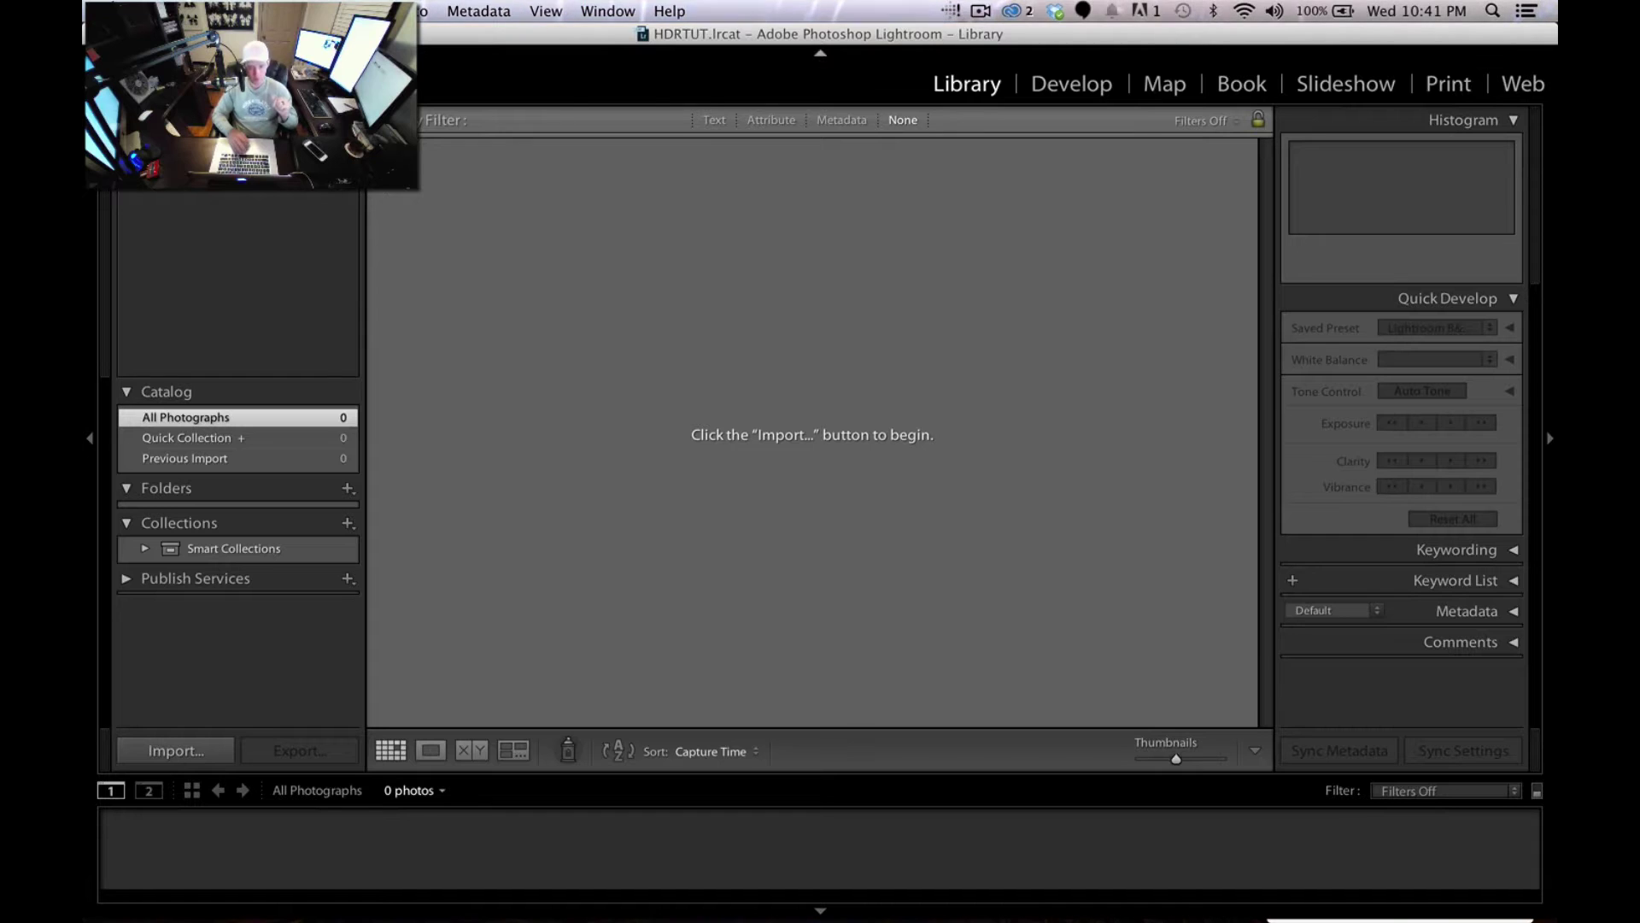
left_click(175, 750)
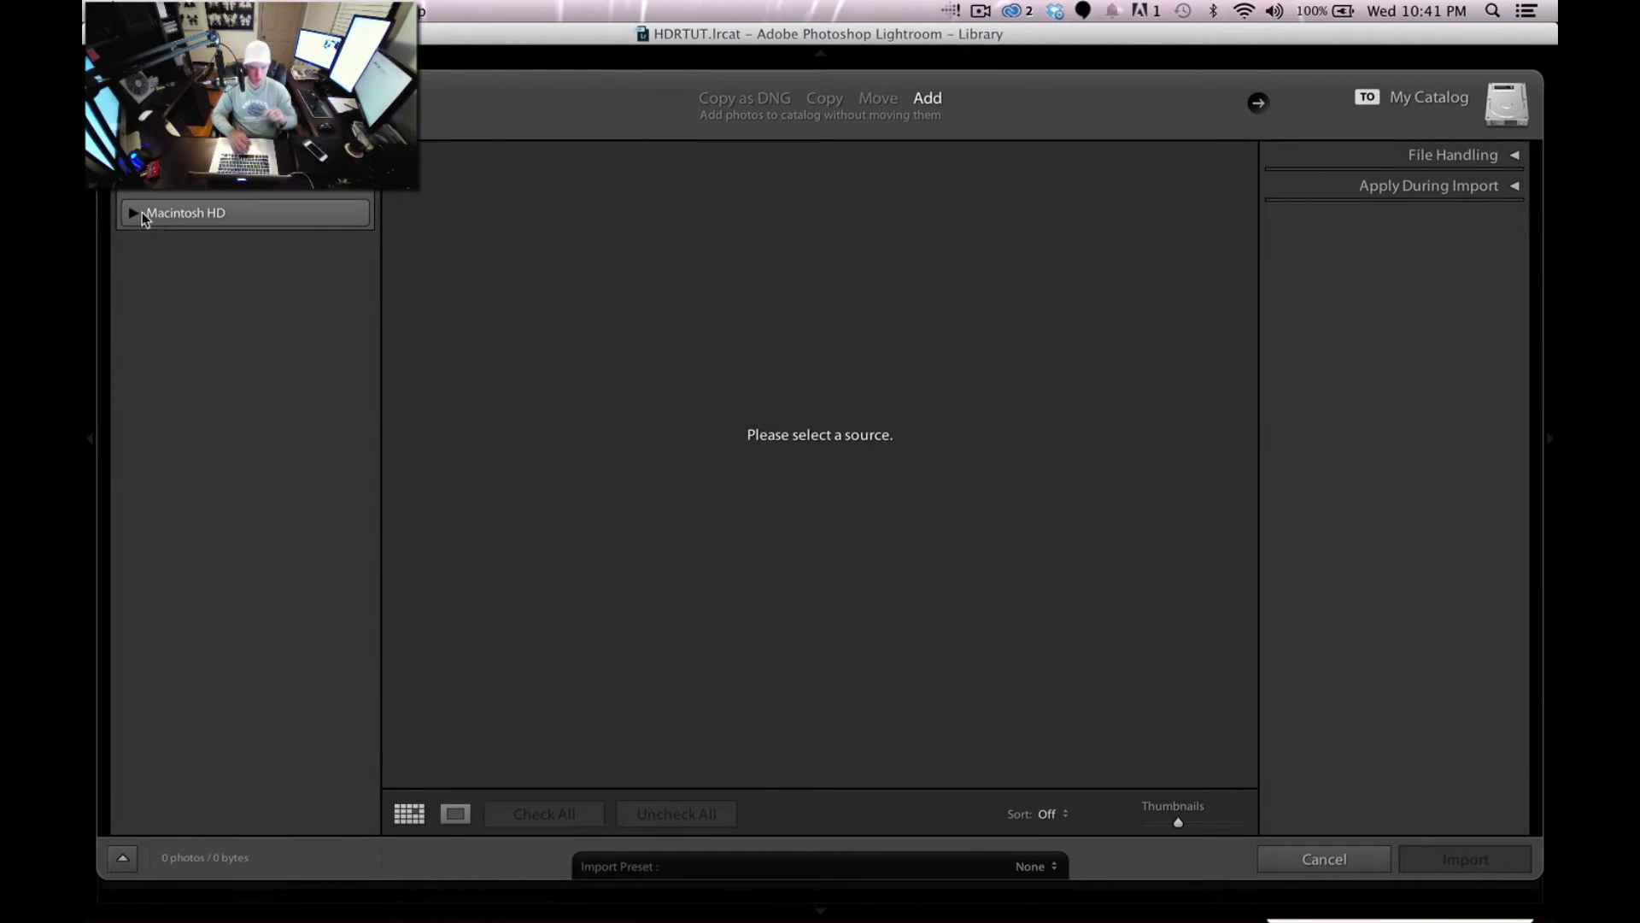
left_click(135, 212)
left_click(398, 191)
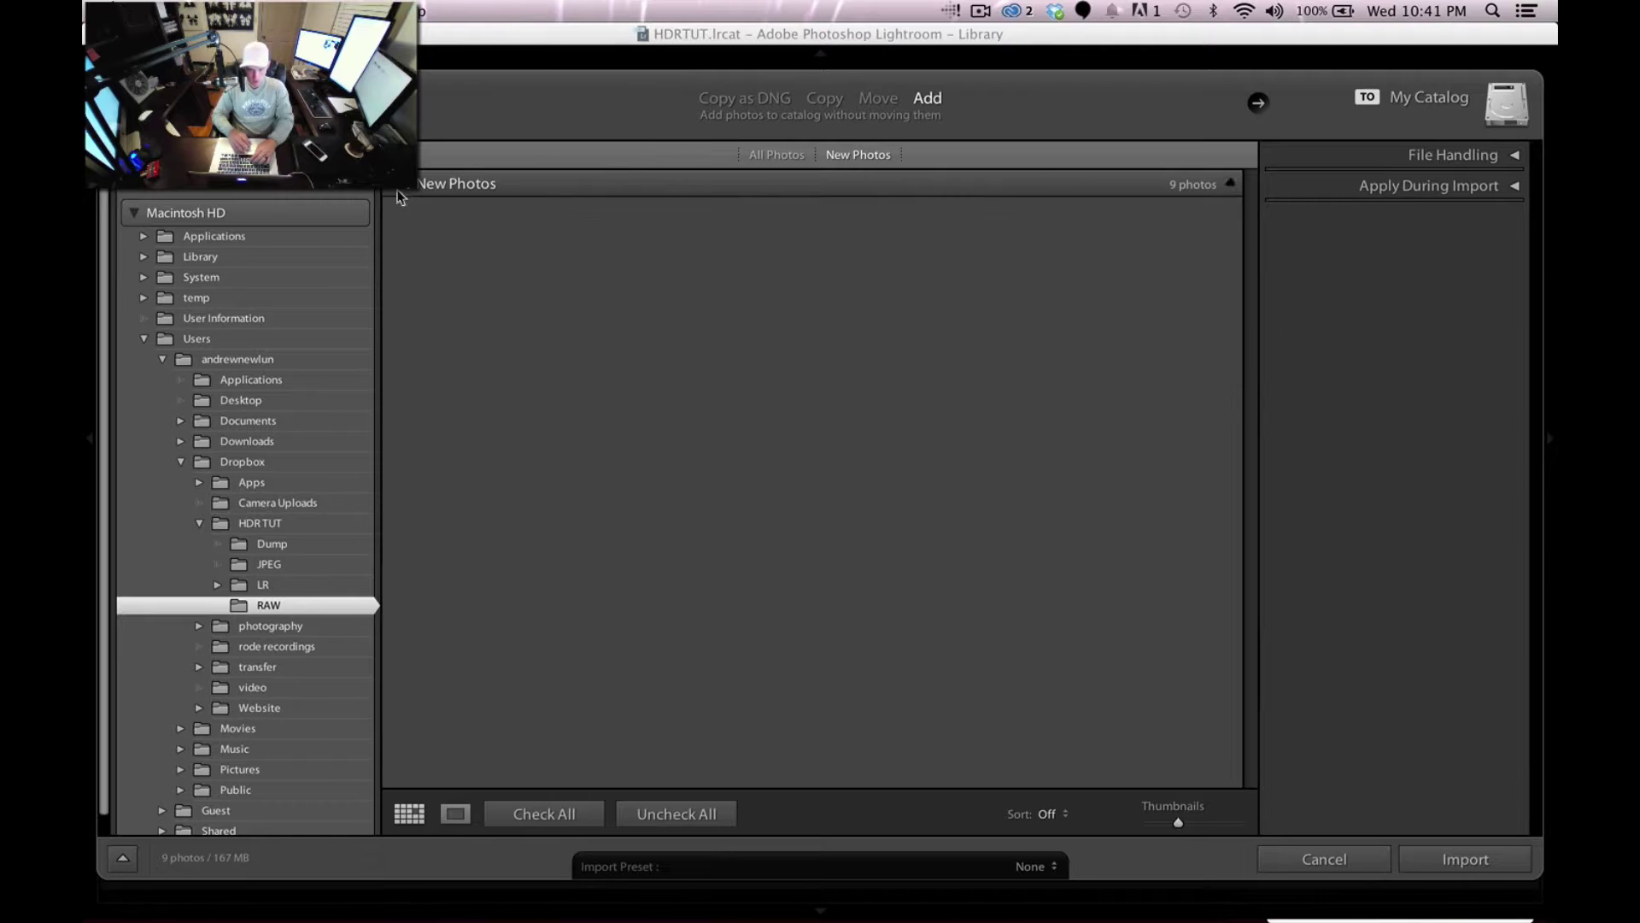
left_click(400, 193)
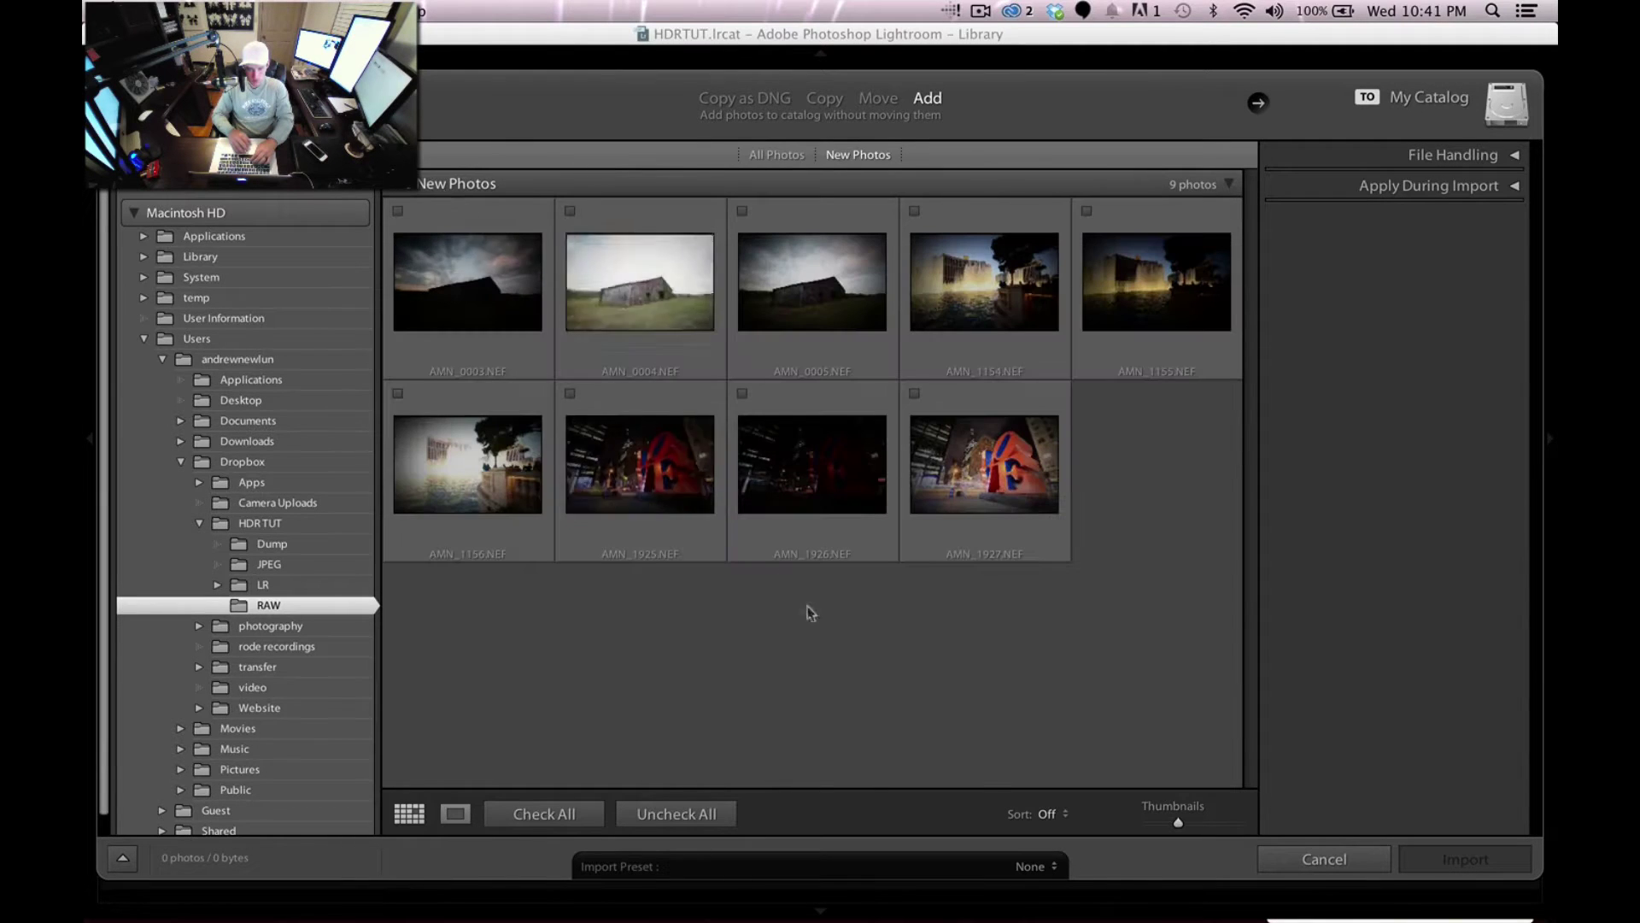
left_click(570, 393)
left_click(742, 393)
left_click(914, 393)
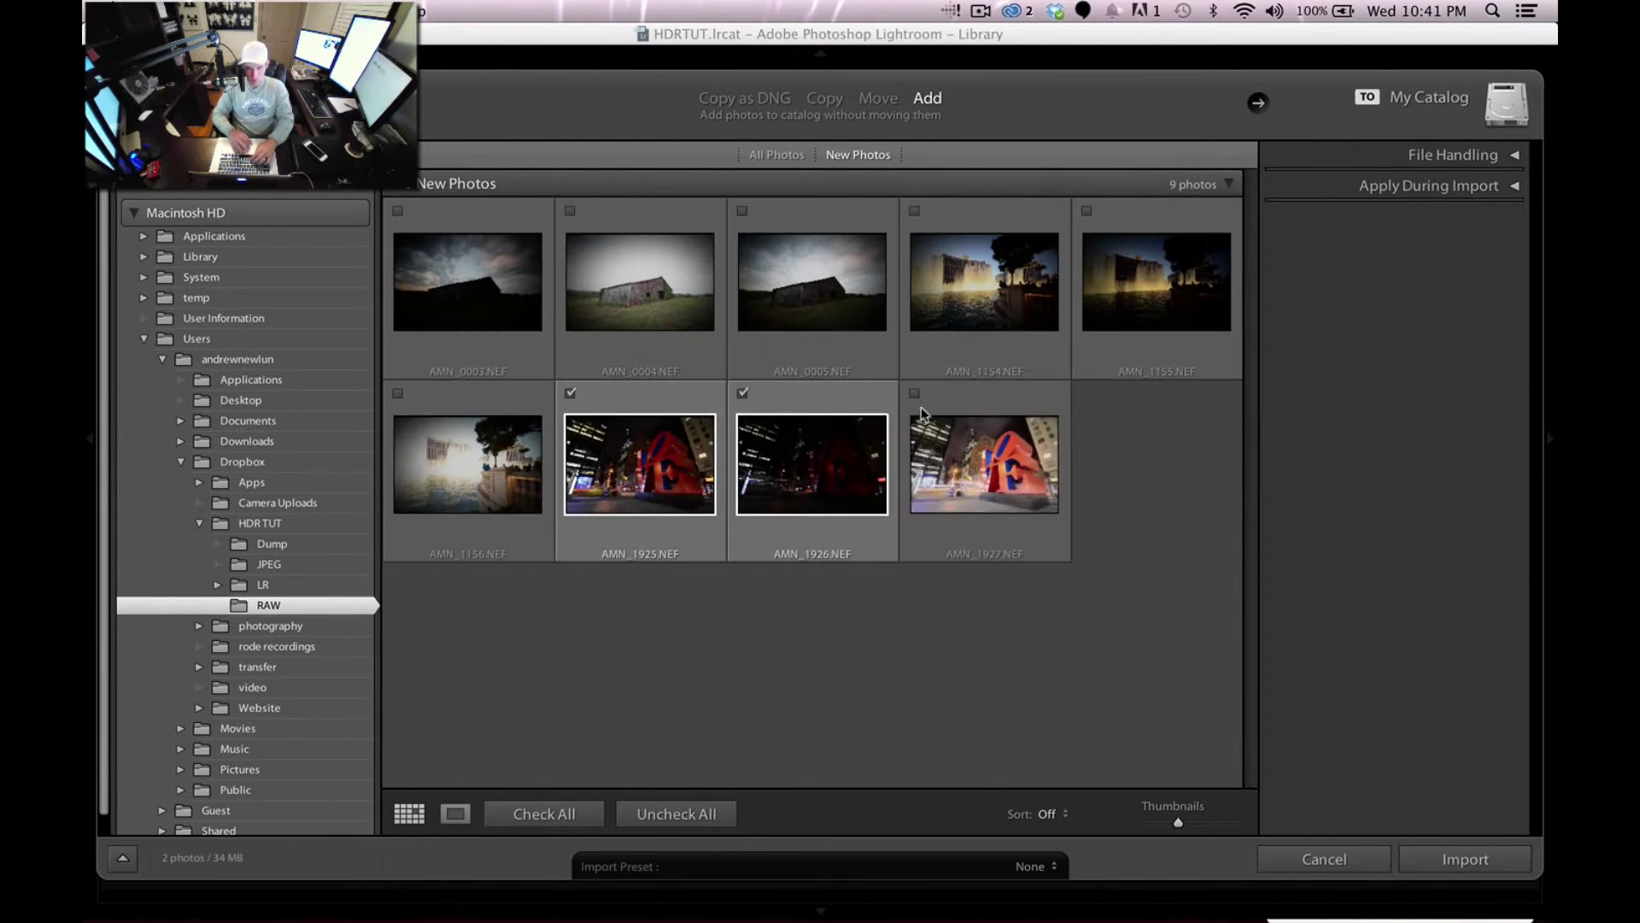
left_click(1465, 860)
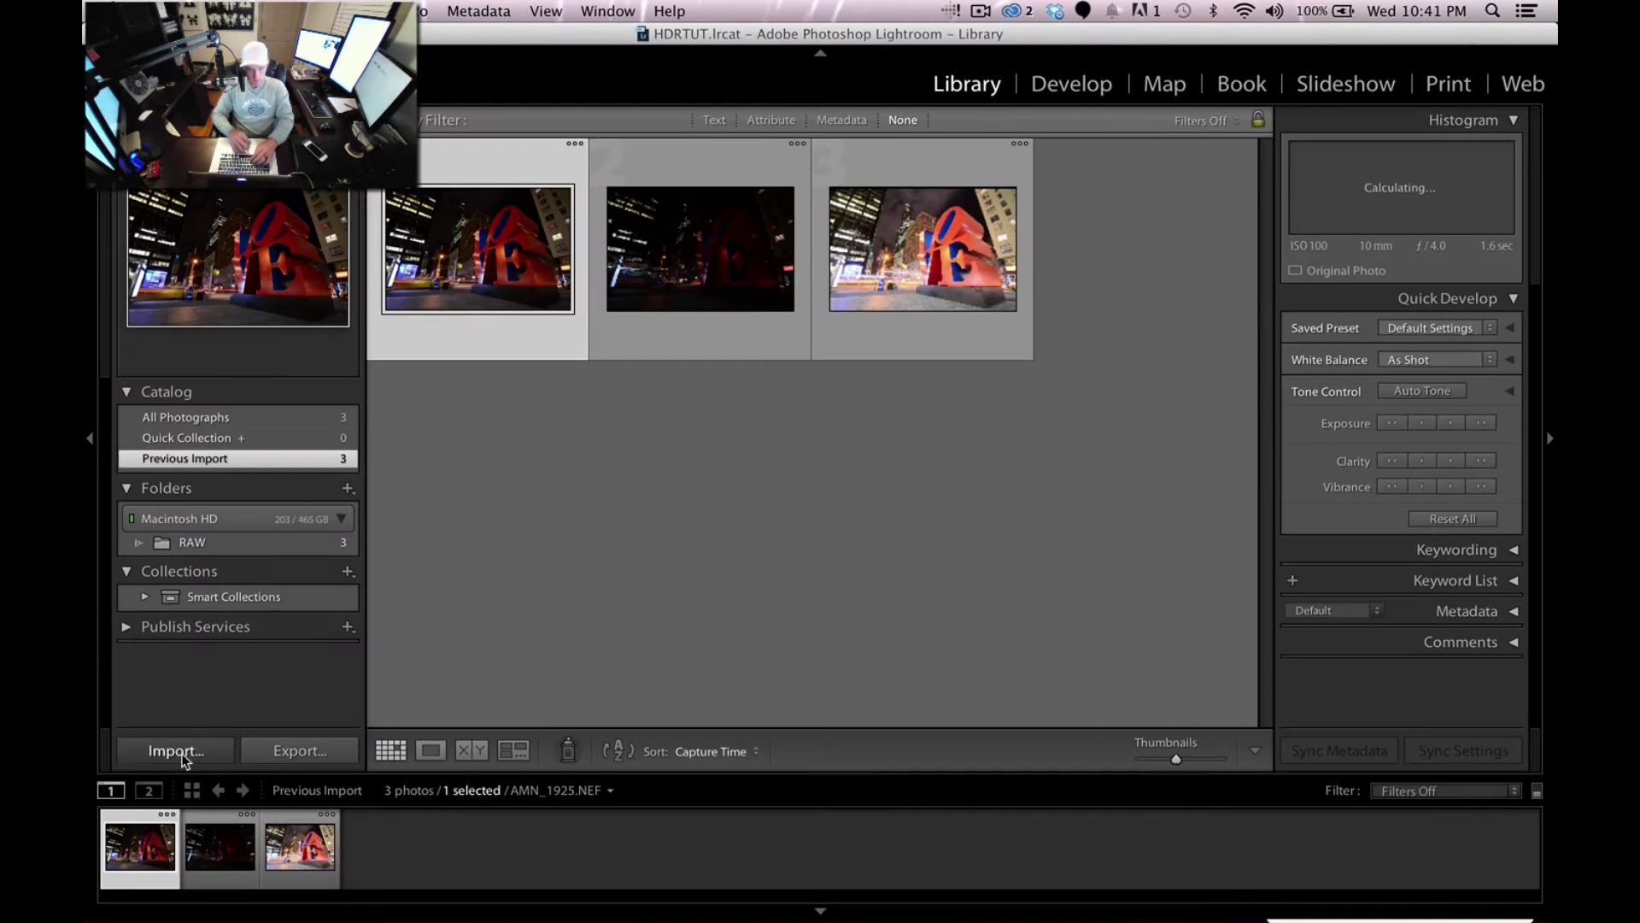
- Import AMN_1925_6_7_tonemapped.tif from the Dump folder inside HDR TUT
key("super+shift+i")
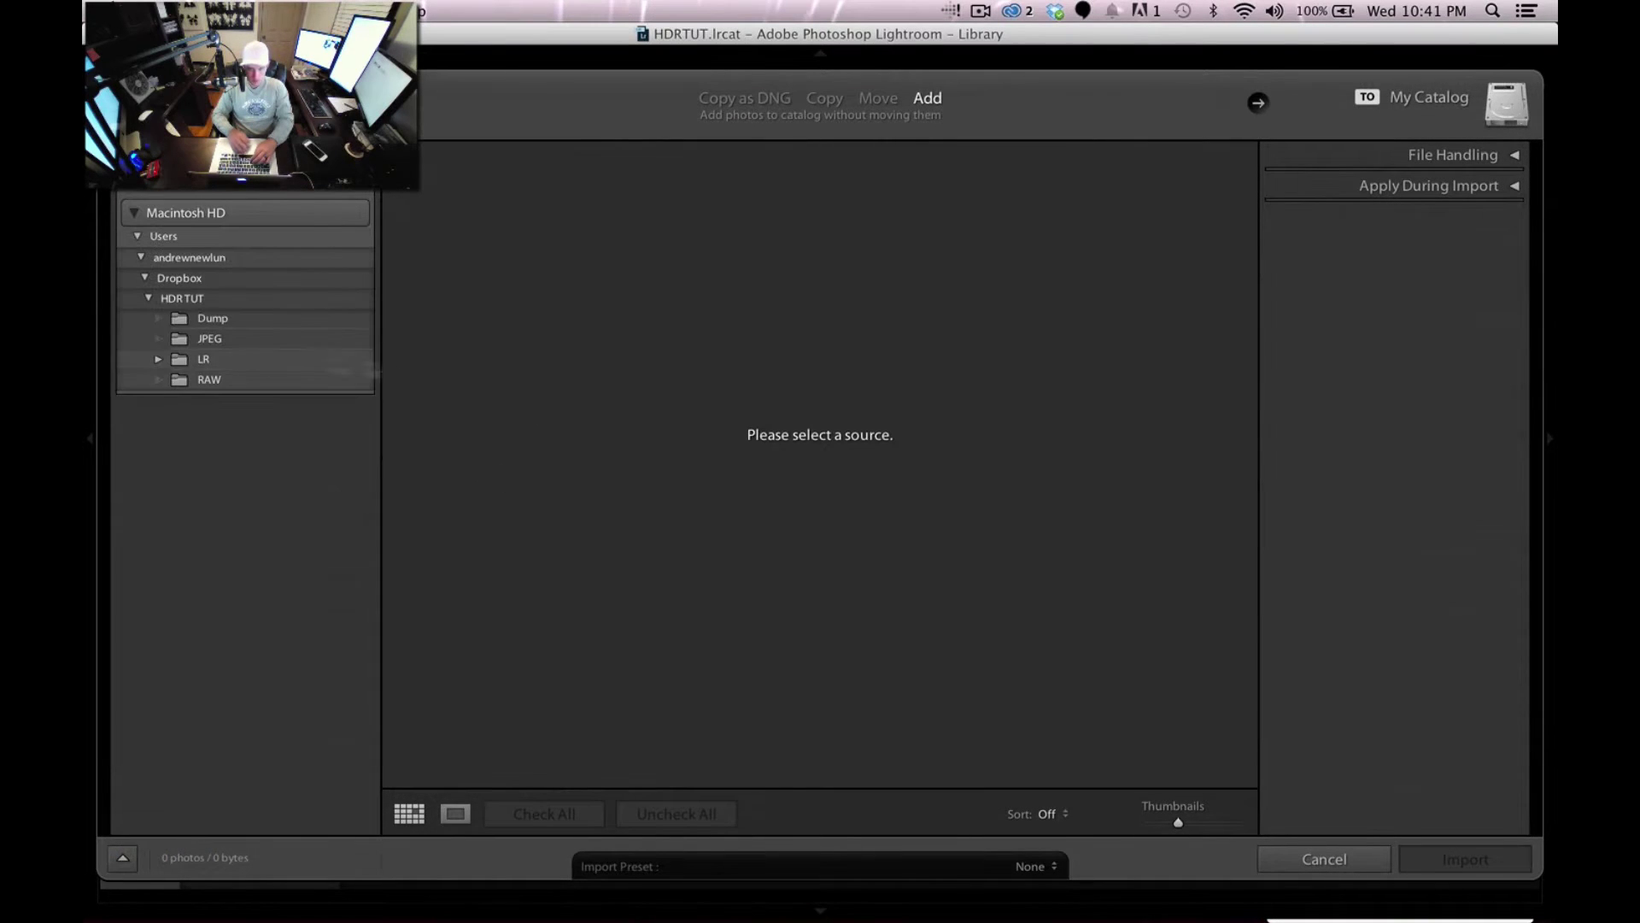
left_click(210, 318)
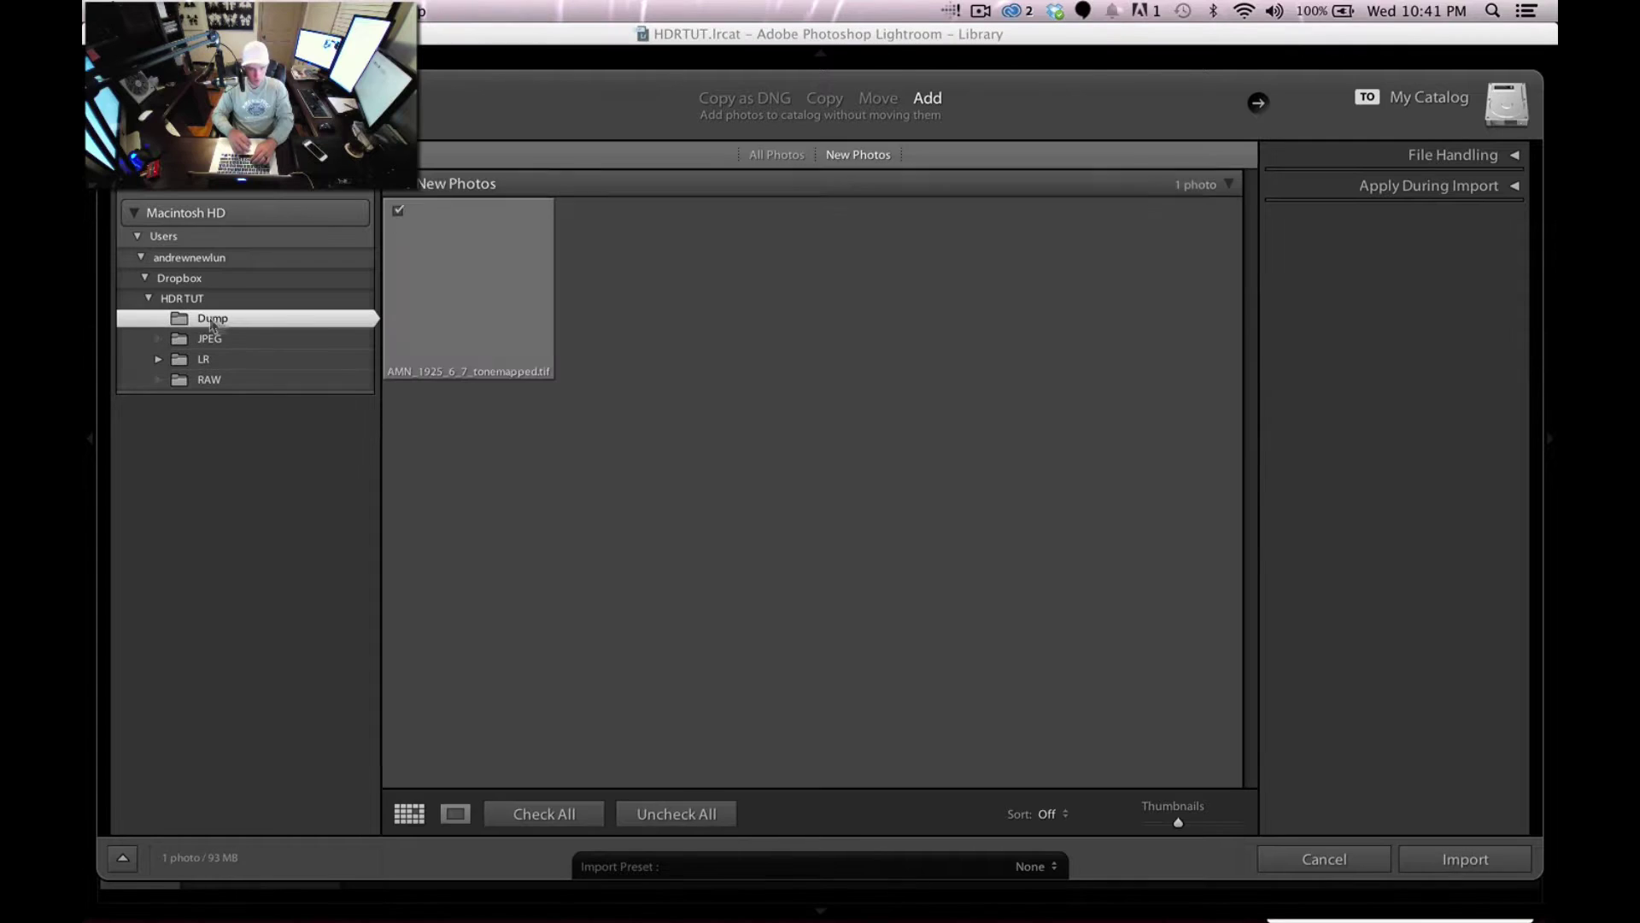
left_click(1478, 858)
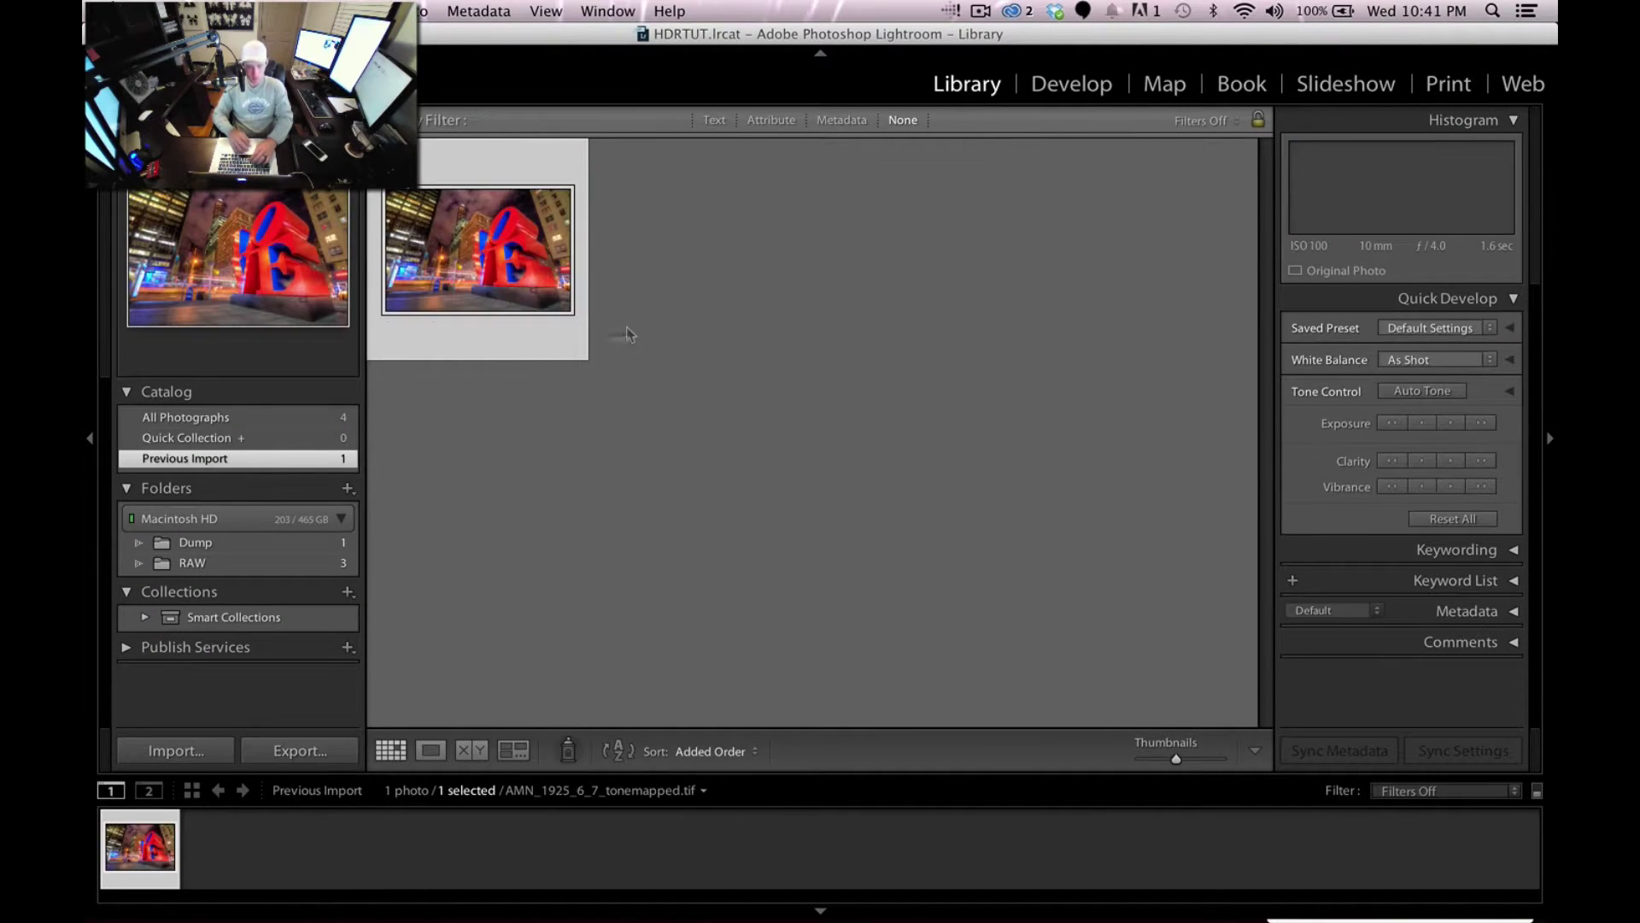
- Show all photographs in the catalog and open AMN_1925_6_7_tonemapped.tif for developing
left_click(197, 419)
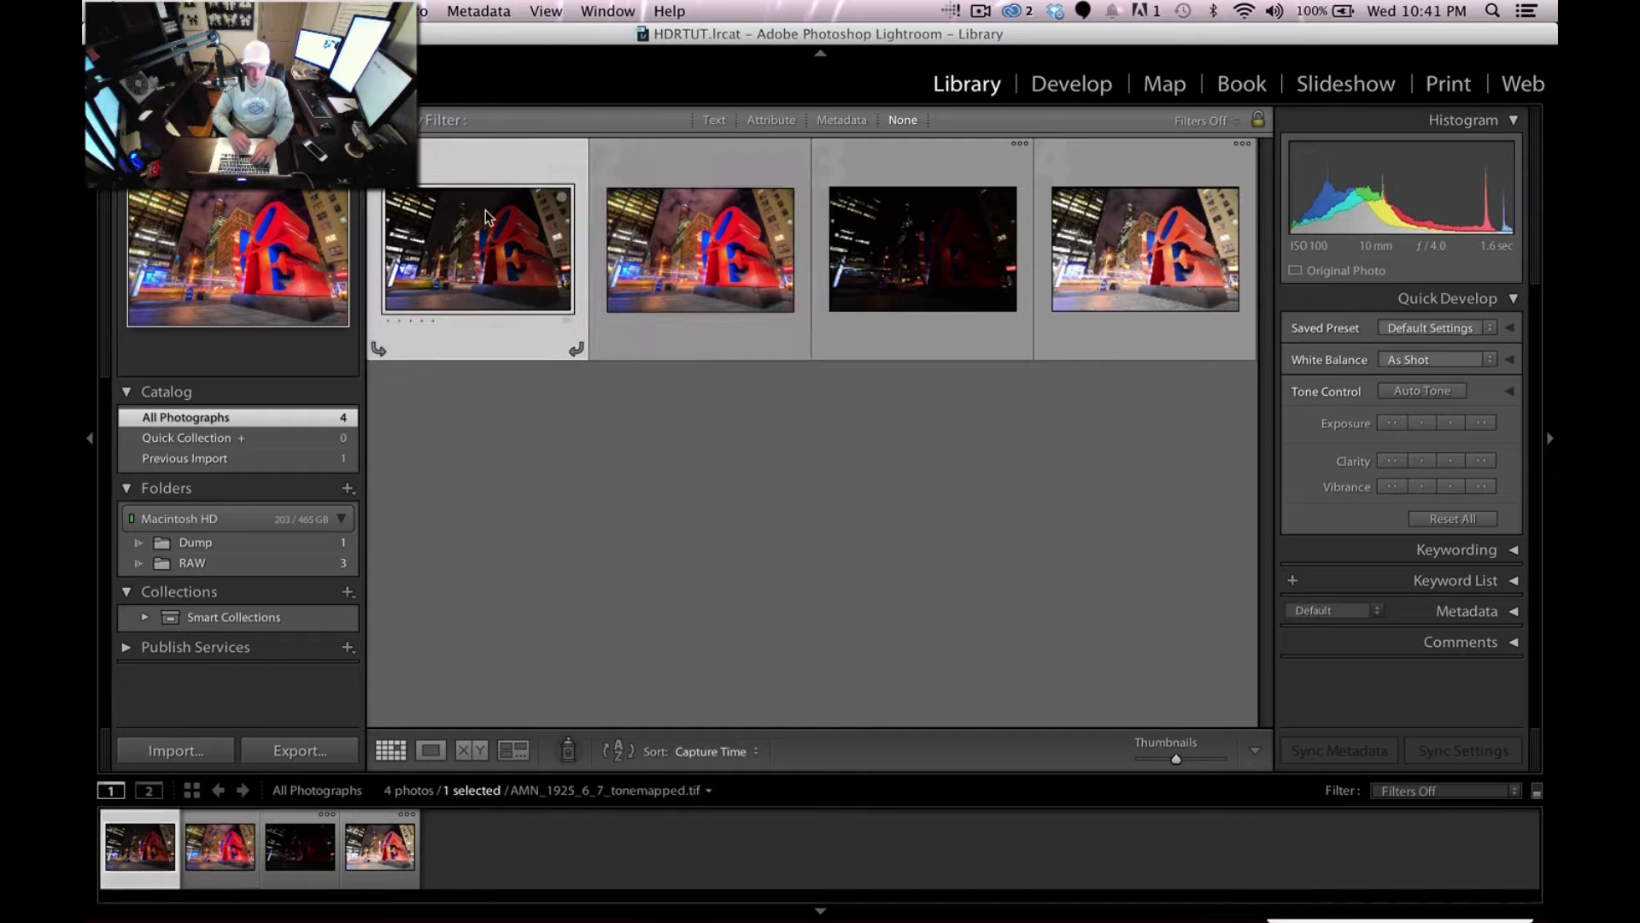
left_click(1187, 256)
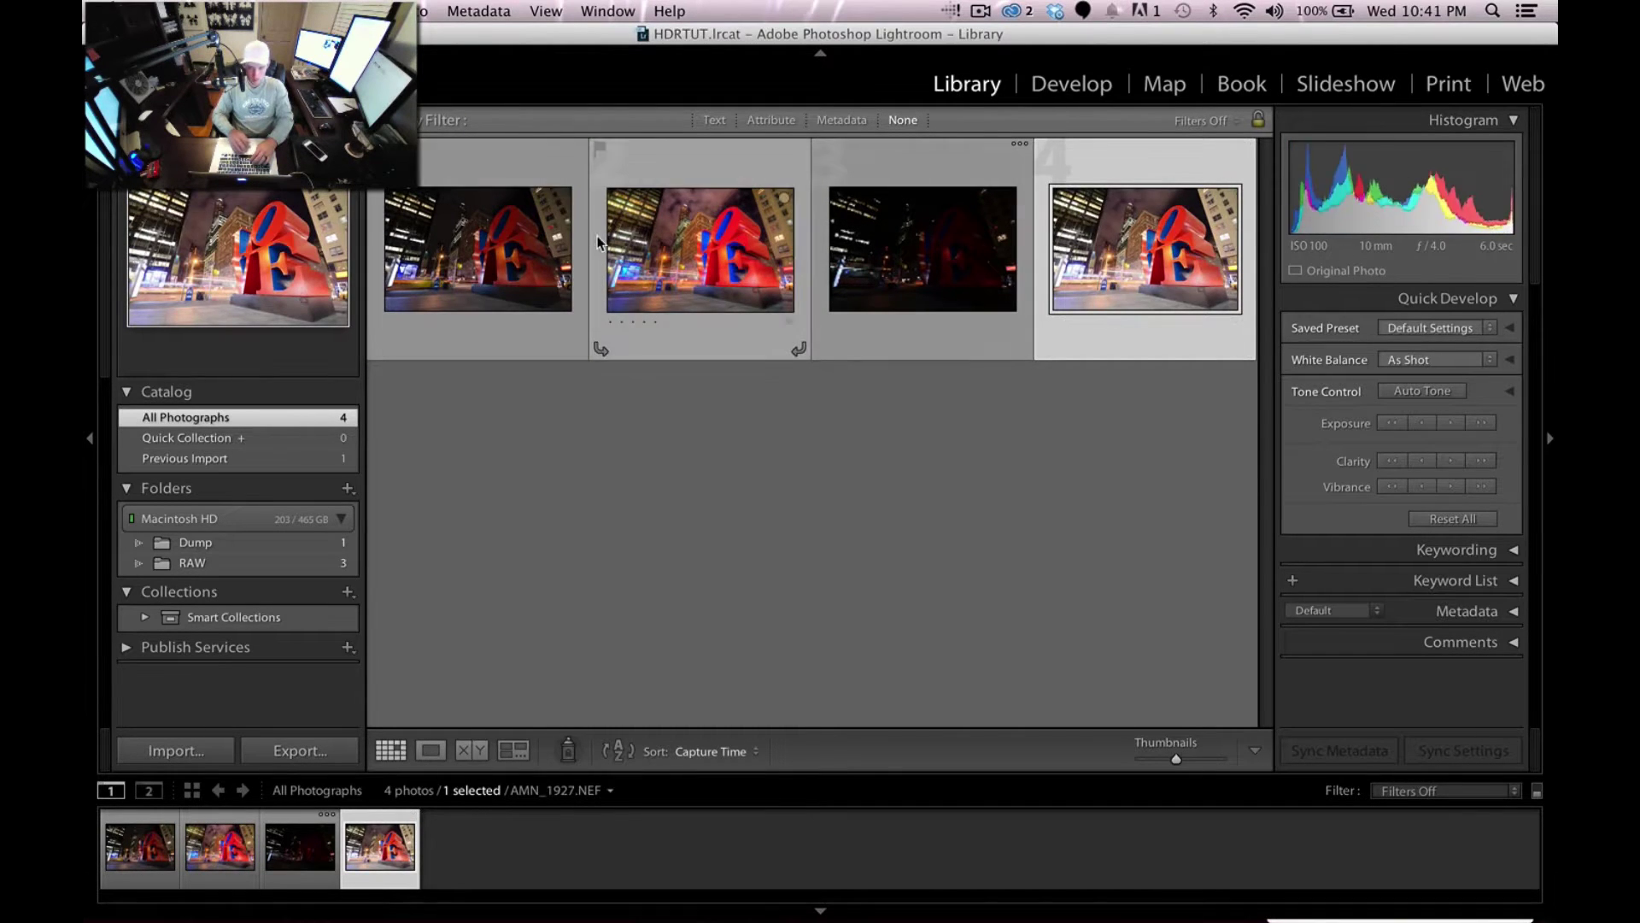
left_click(701, 248)
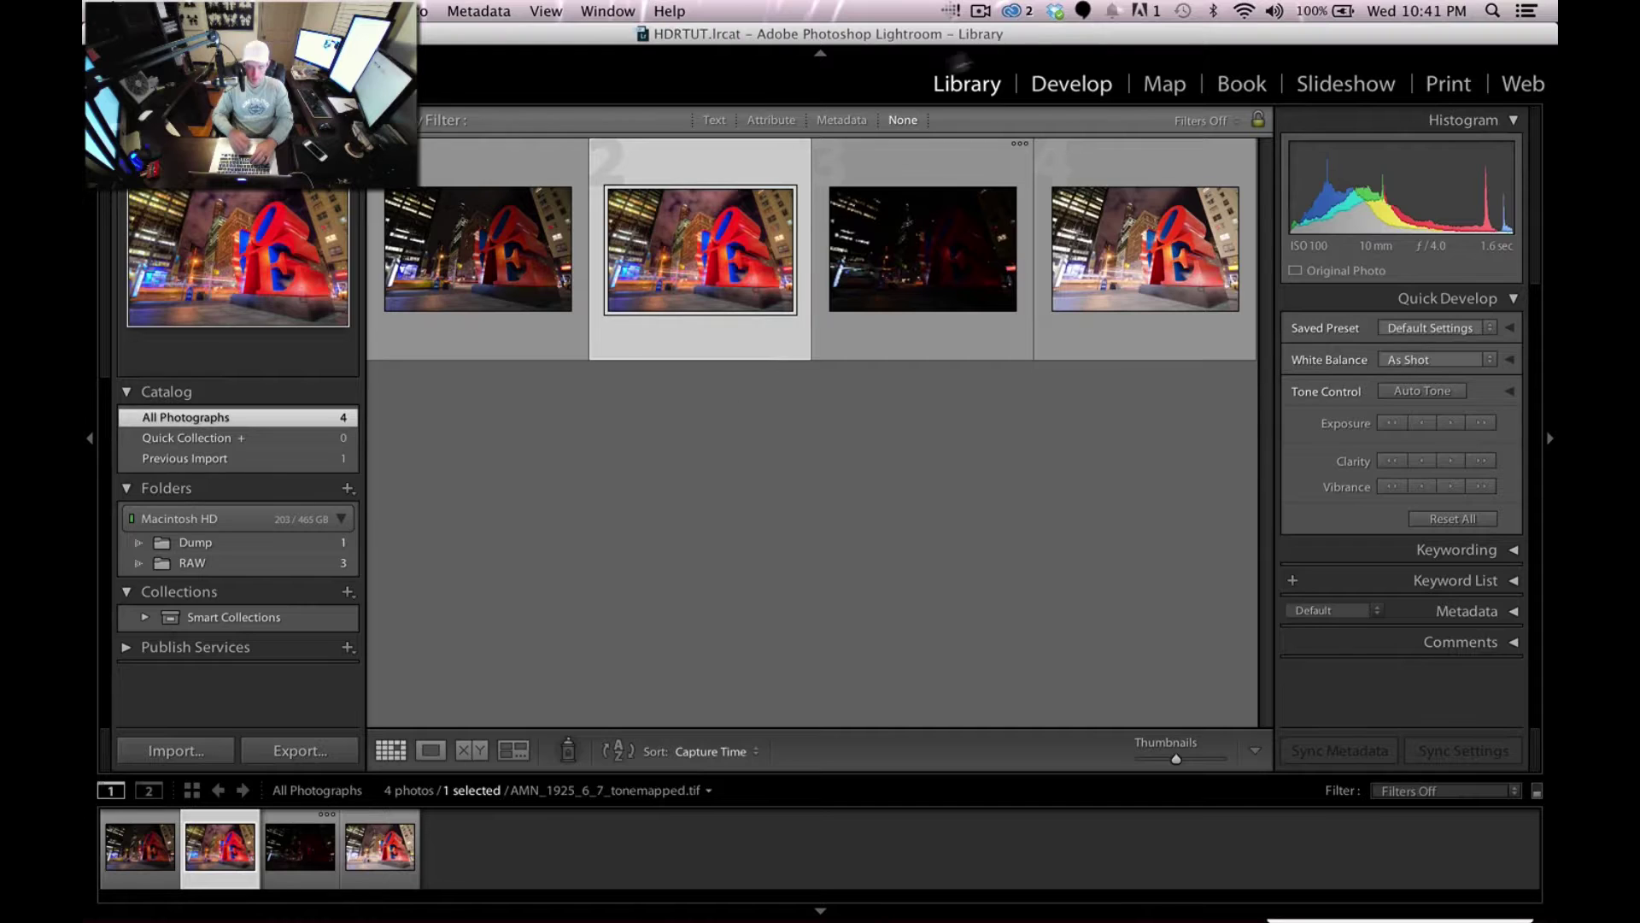
left_click(1072, 83)
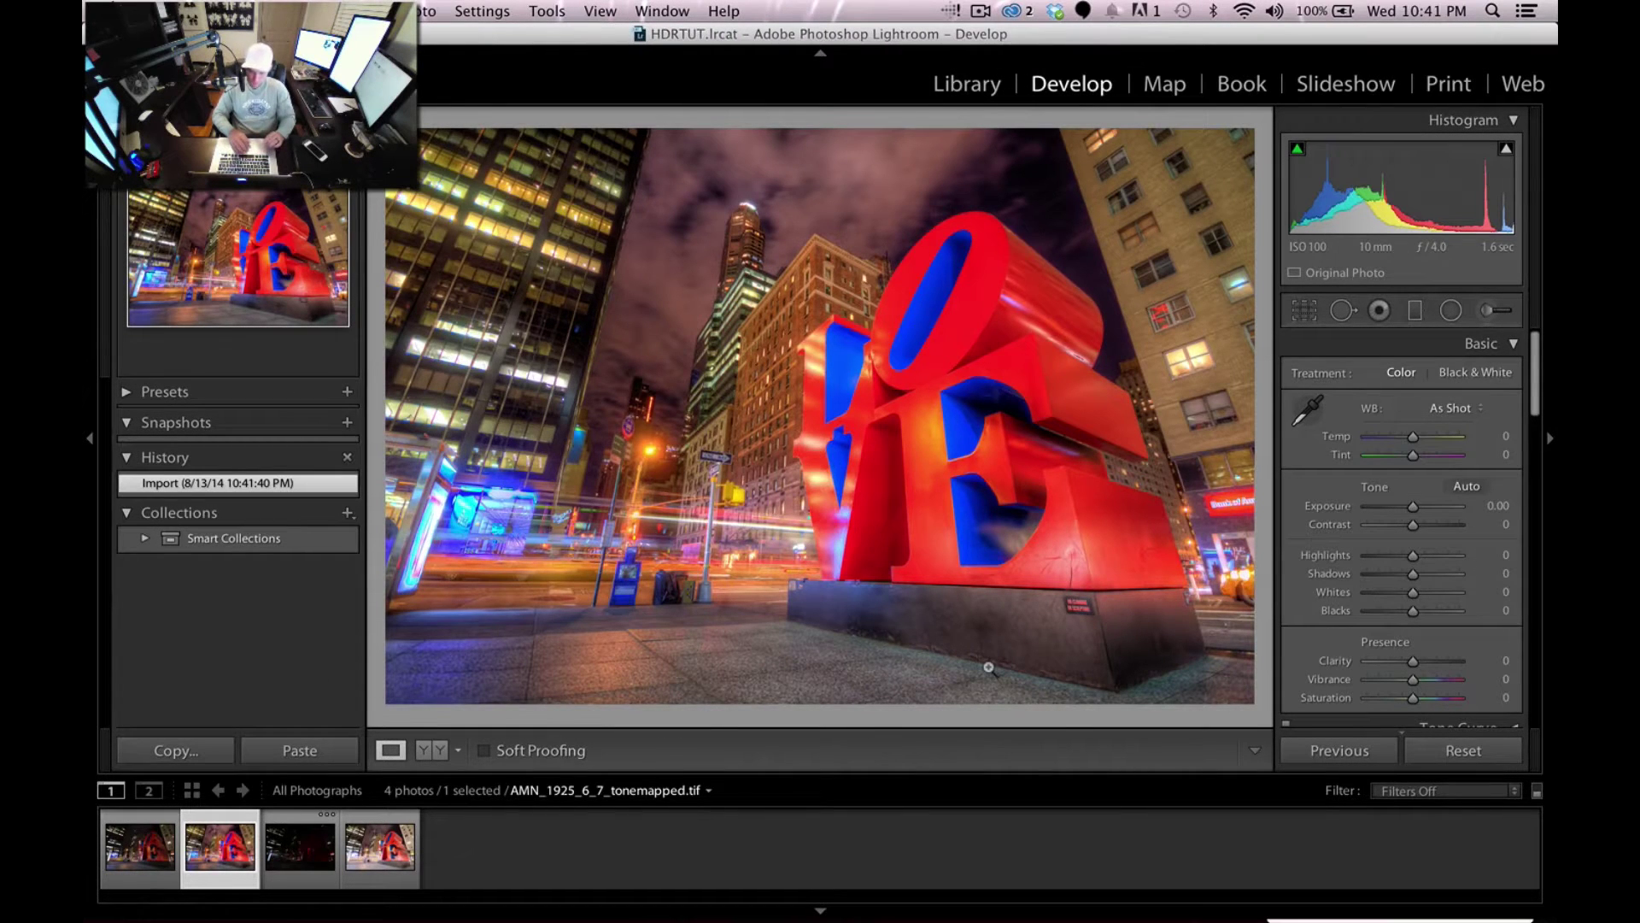
- Set the tone-mapped image's Clarity to +53 and its Exposure to -0.35
left_click_drag(1413, 659, 1436, 660)
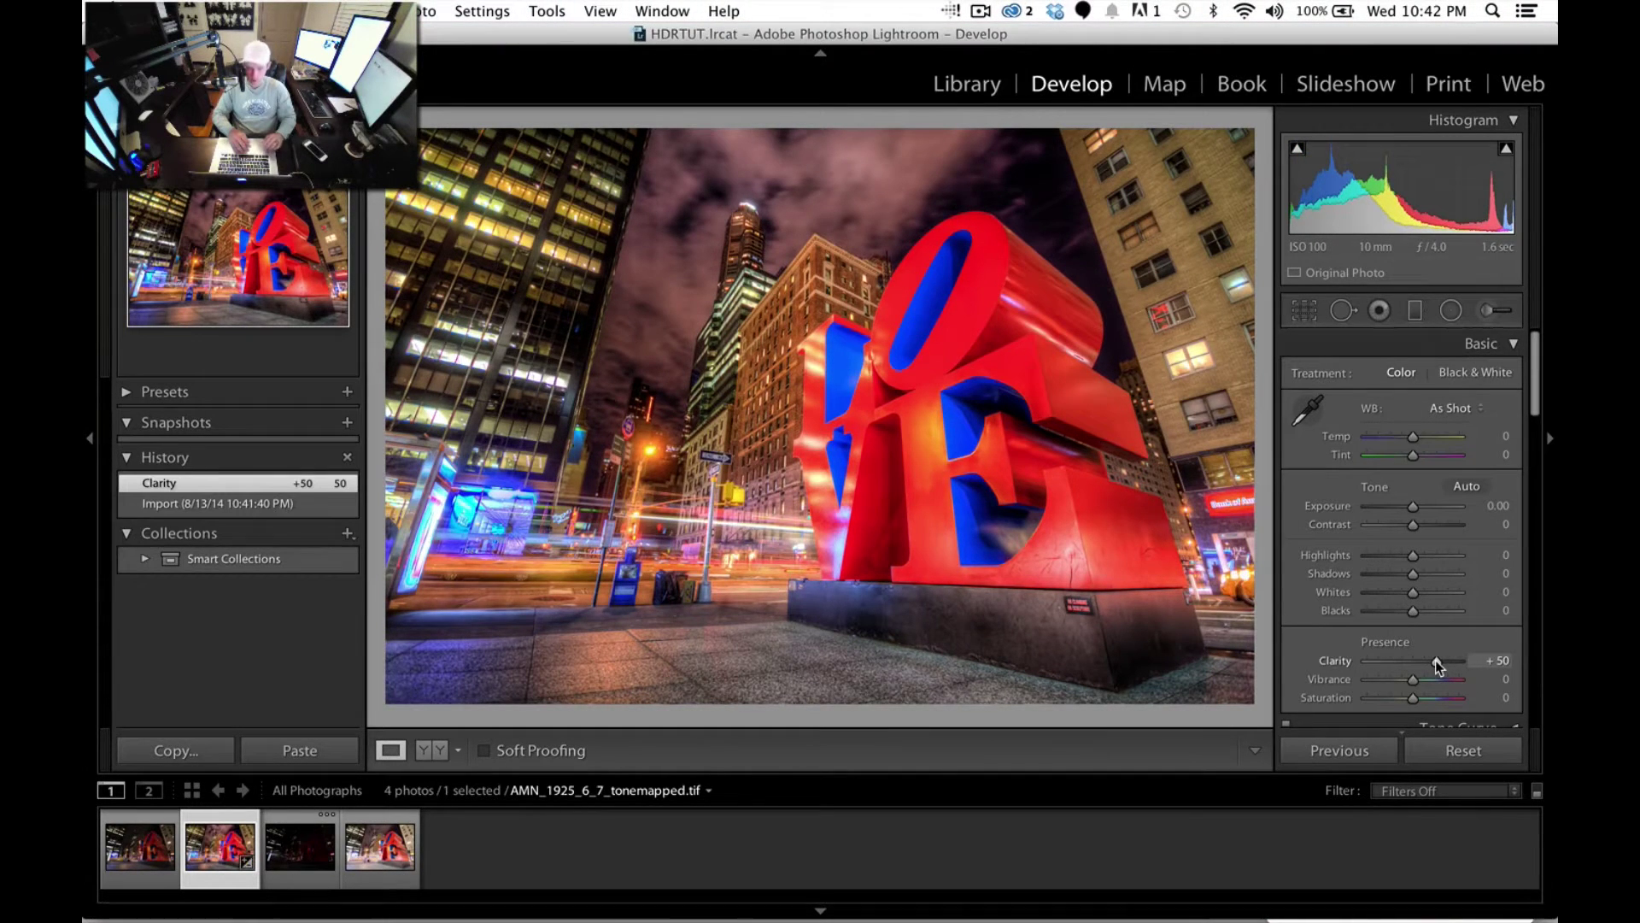
left_click_drag(1435, 659, 1433, 660)
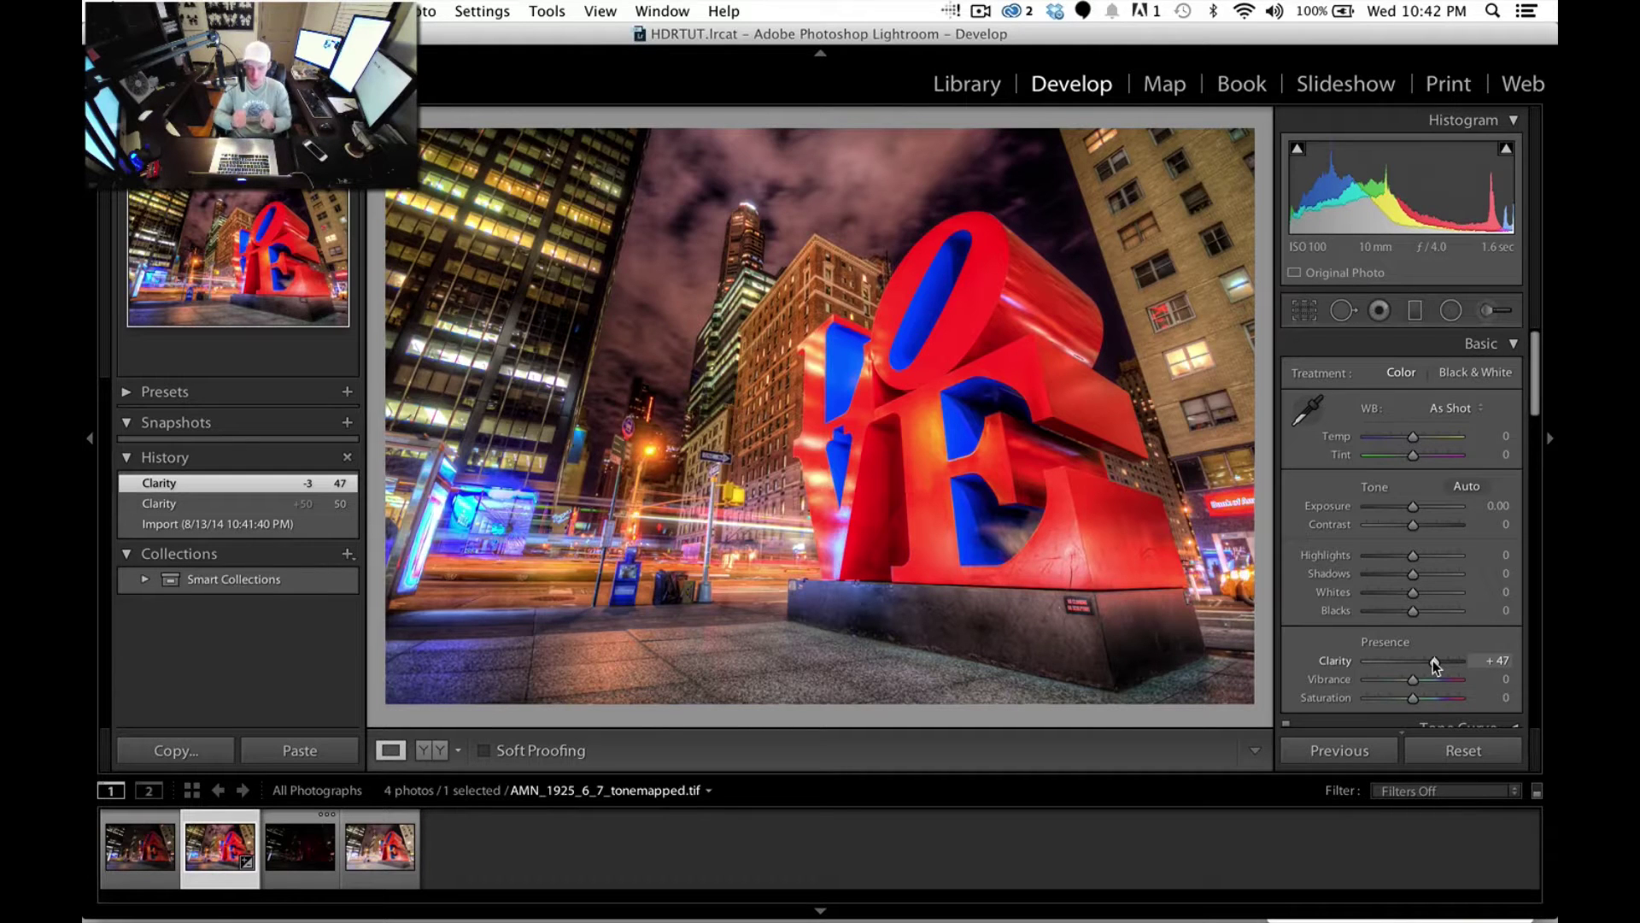
left_click_drag(1433, 660, 1438, 659)
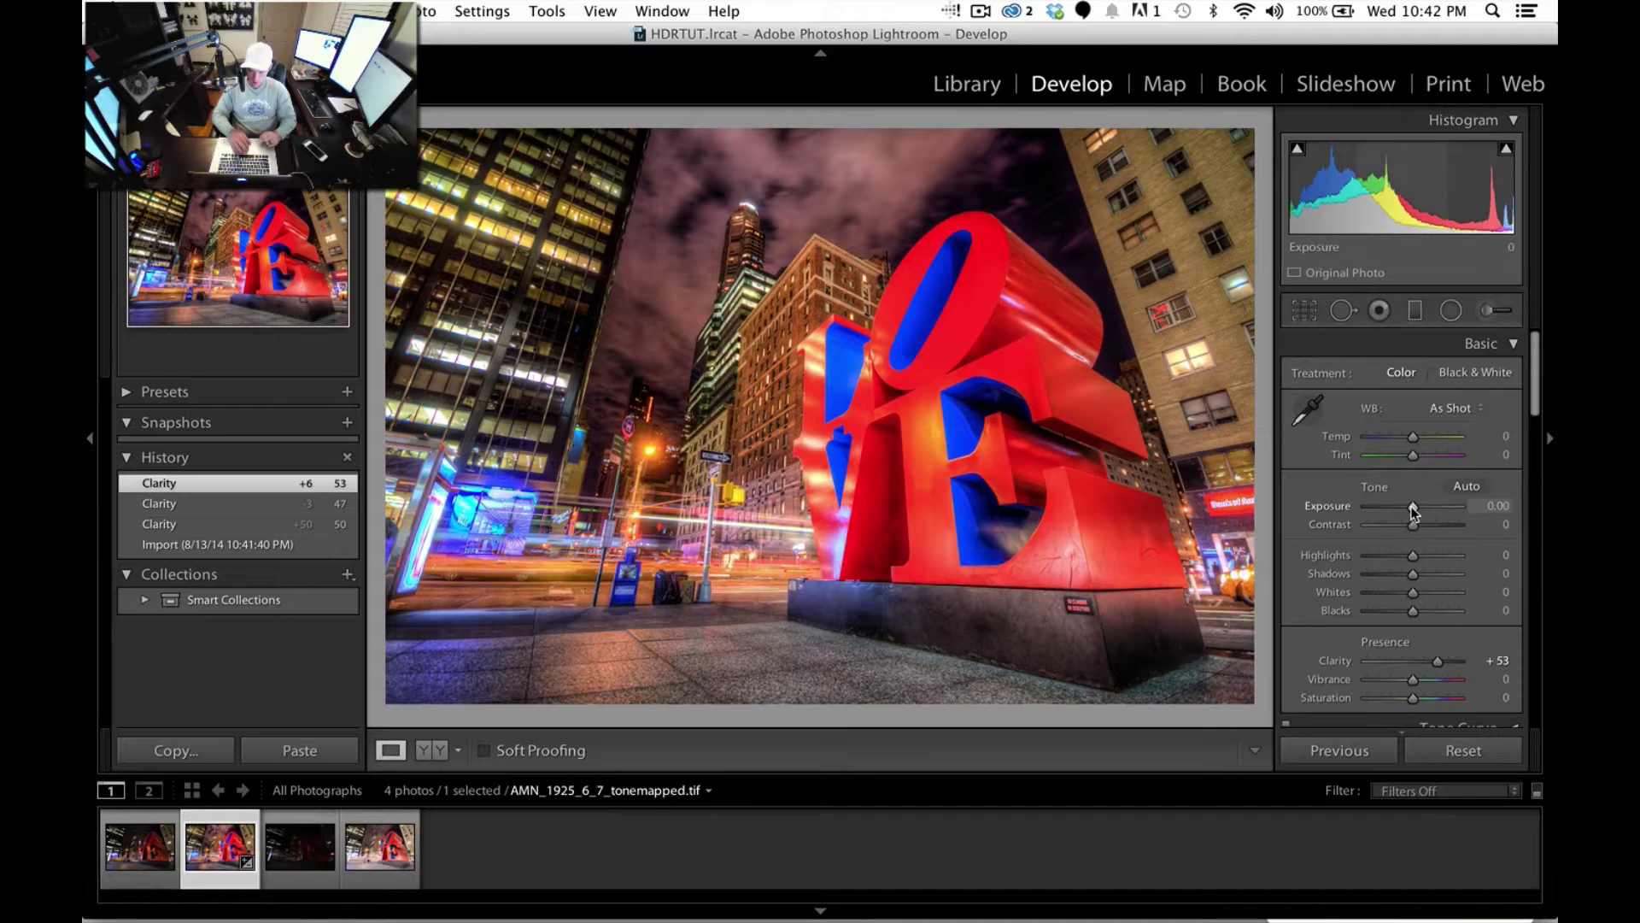
left_click_drag(1412, 506, 1407, 506)
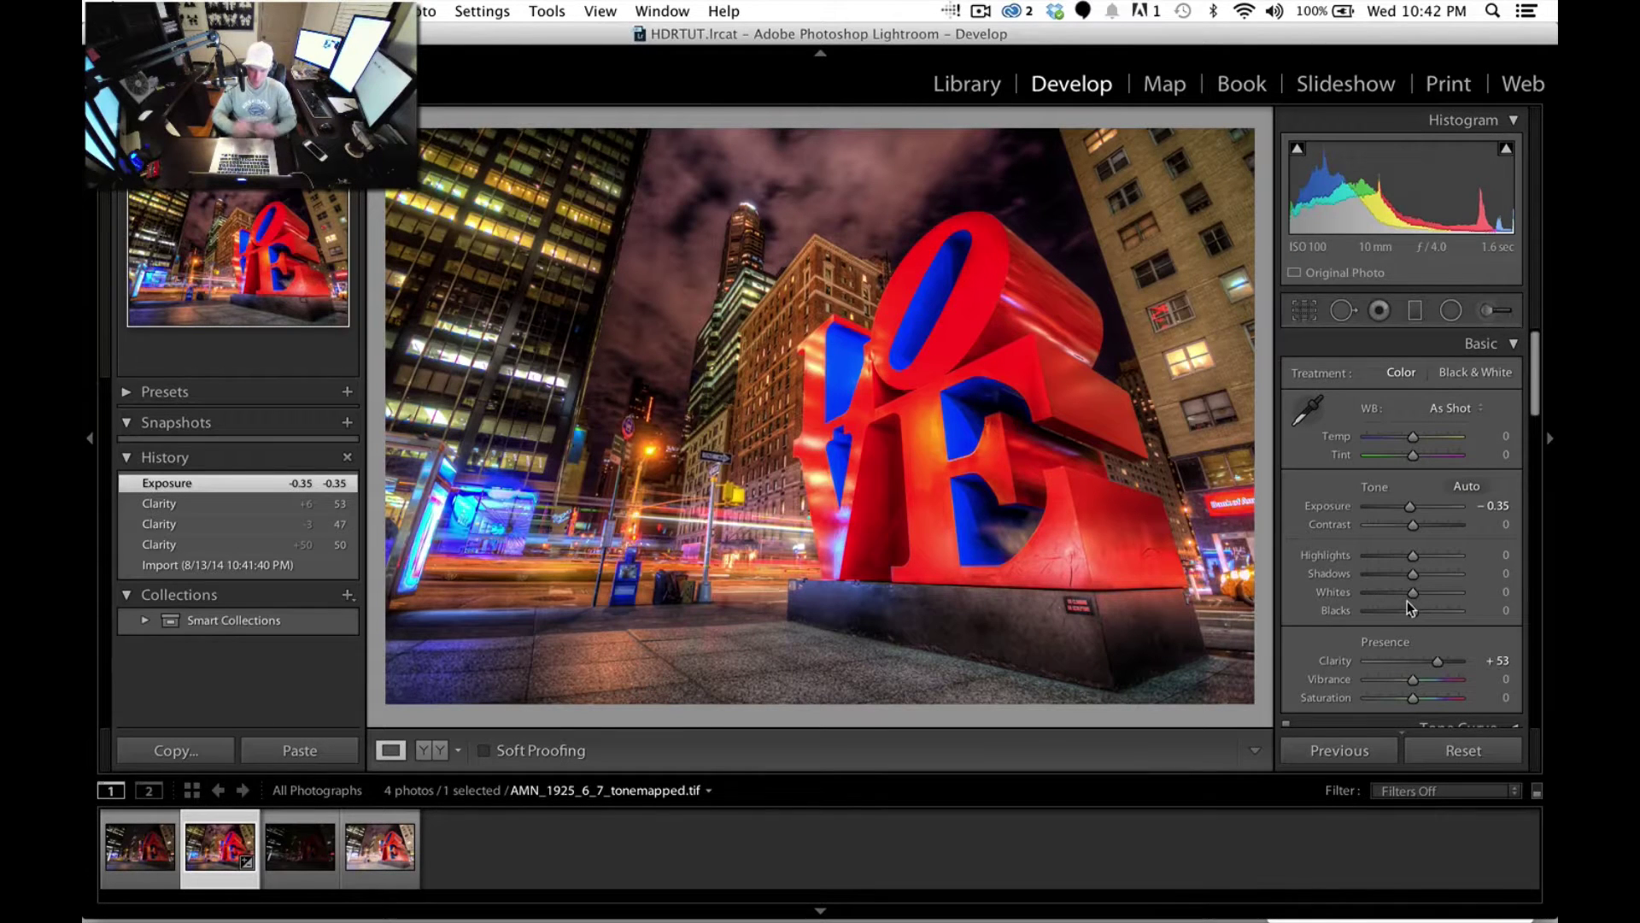
- Compare the tone-mapped image with the three bracketed raw exposures, ending on AMN_1925.NEF
scroll(1407, 601, "down", 5)
scroll(1407, 602, "up", 2)
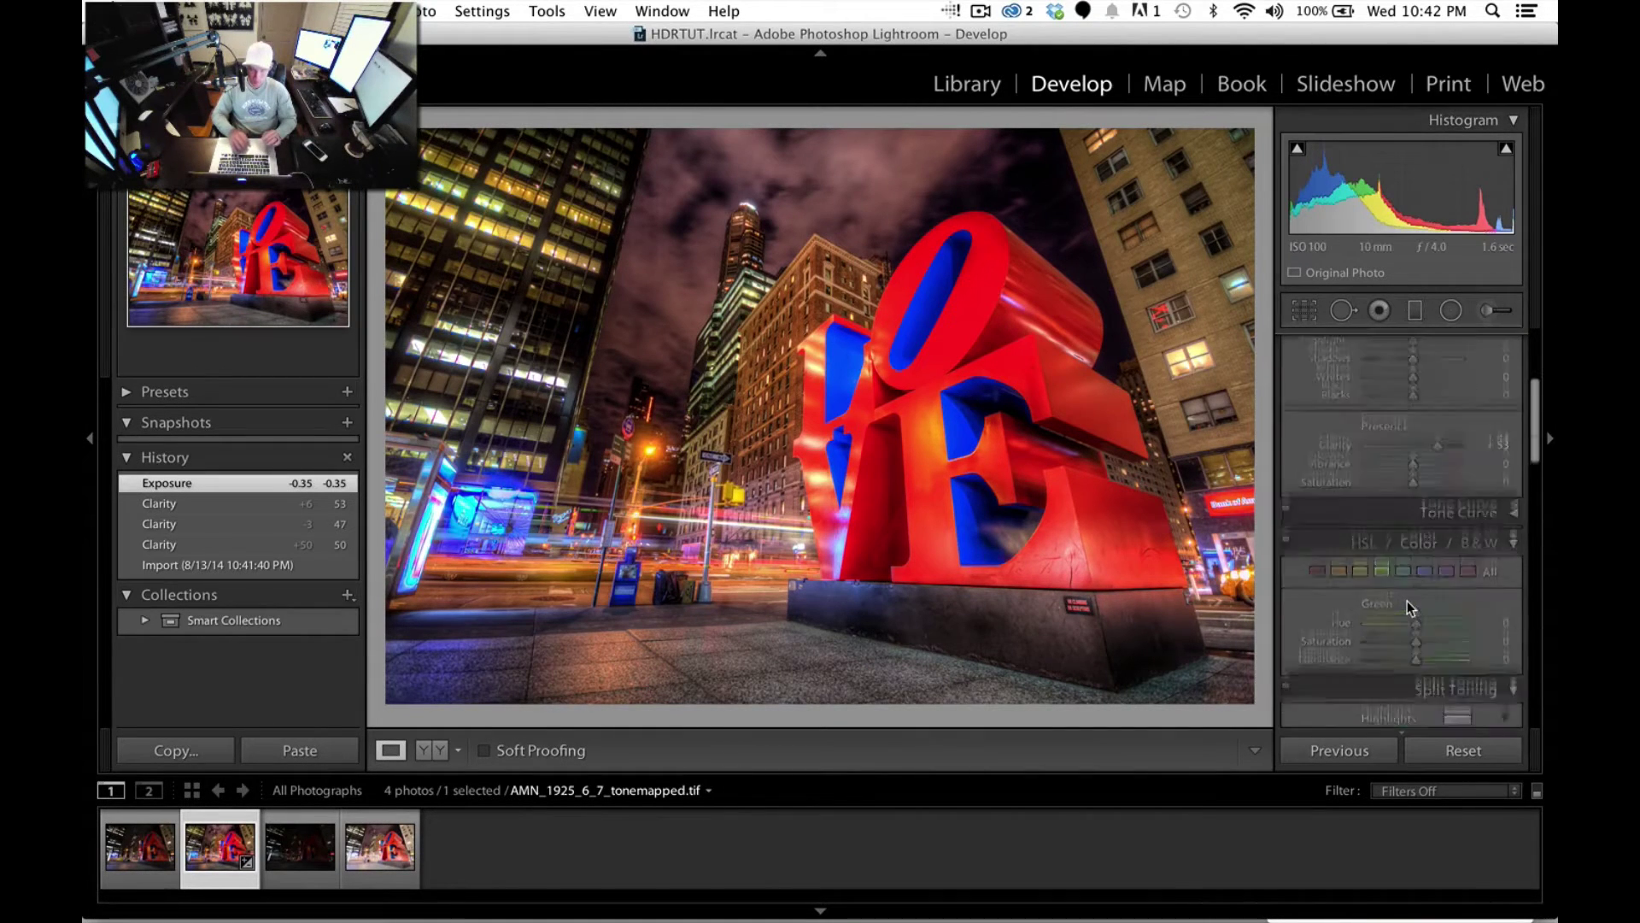
scroll(1407, 602, "up", 2)
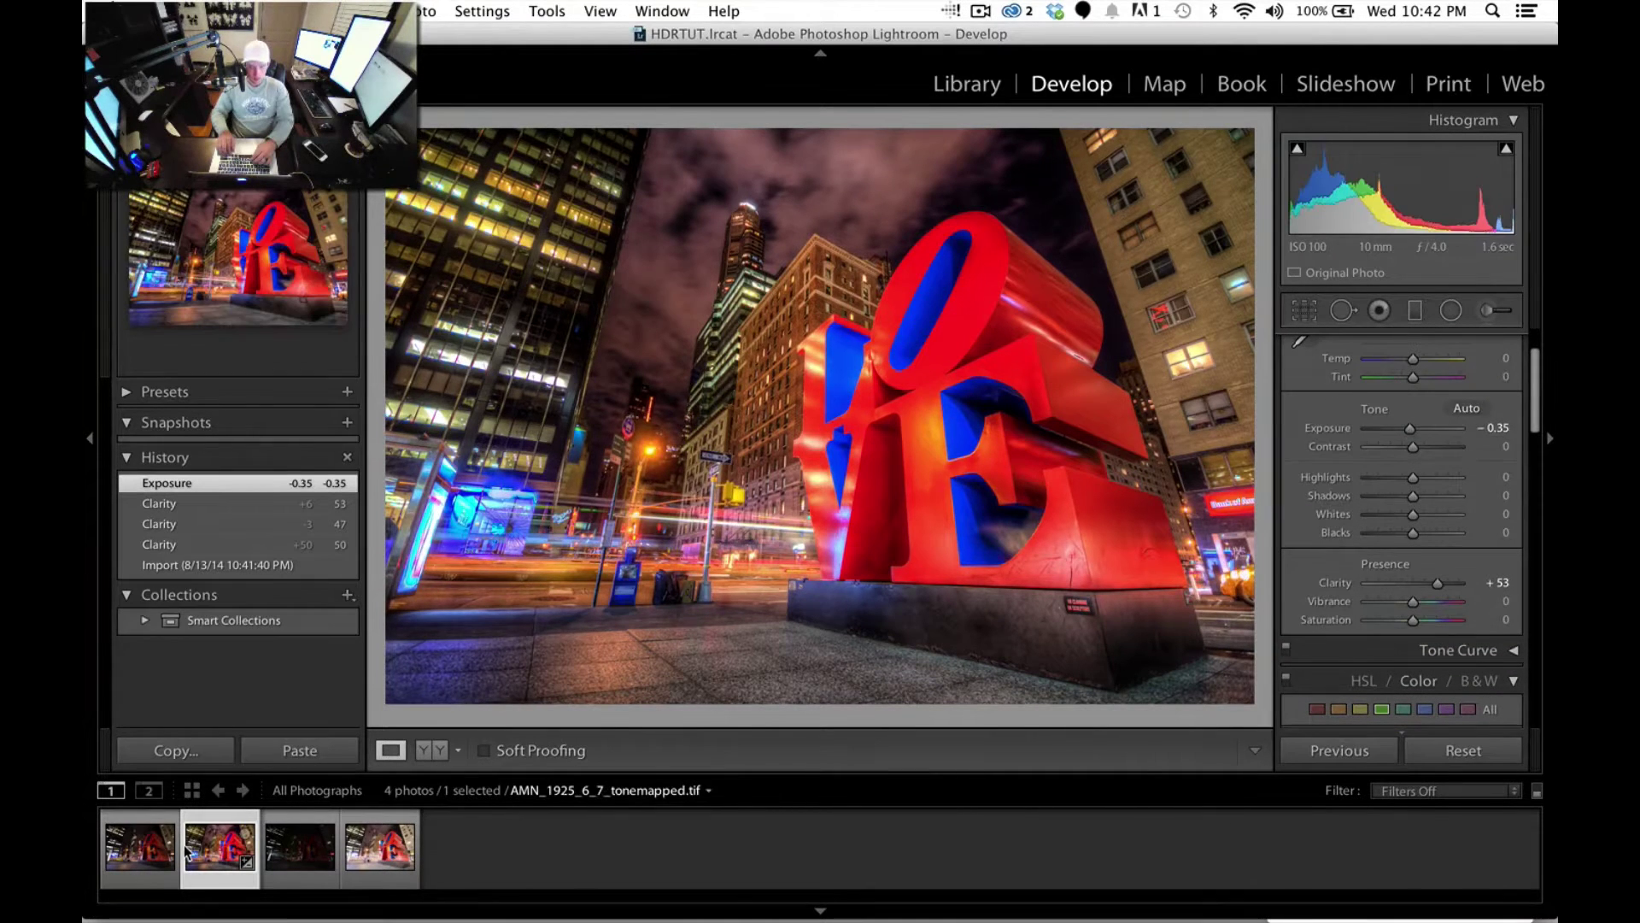
key("Left")
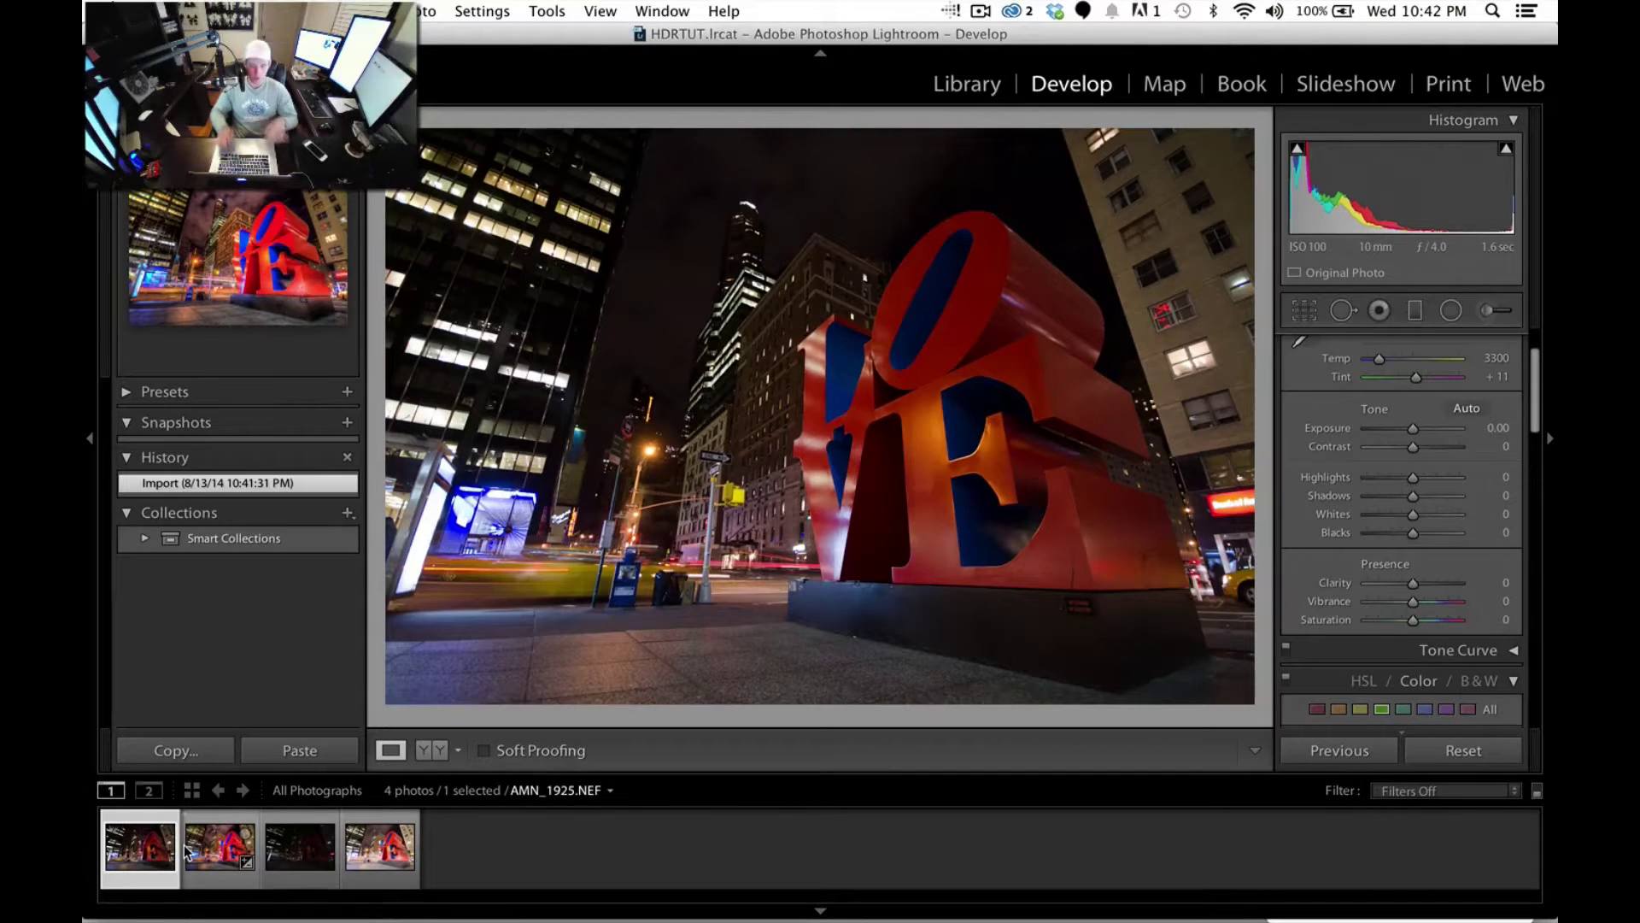
key("Right")
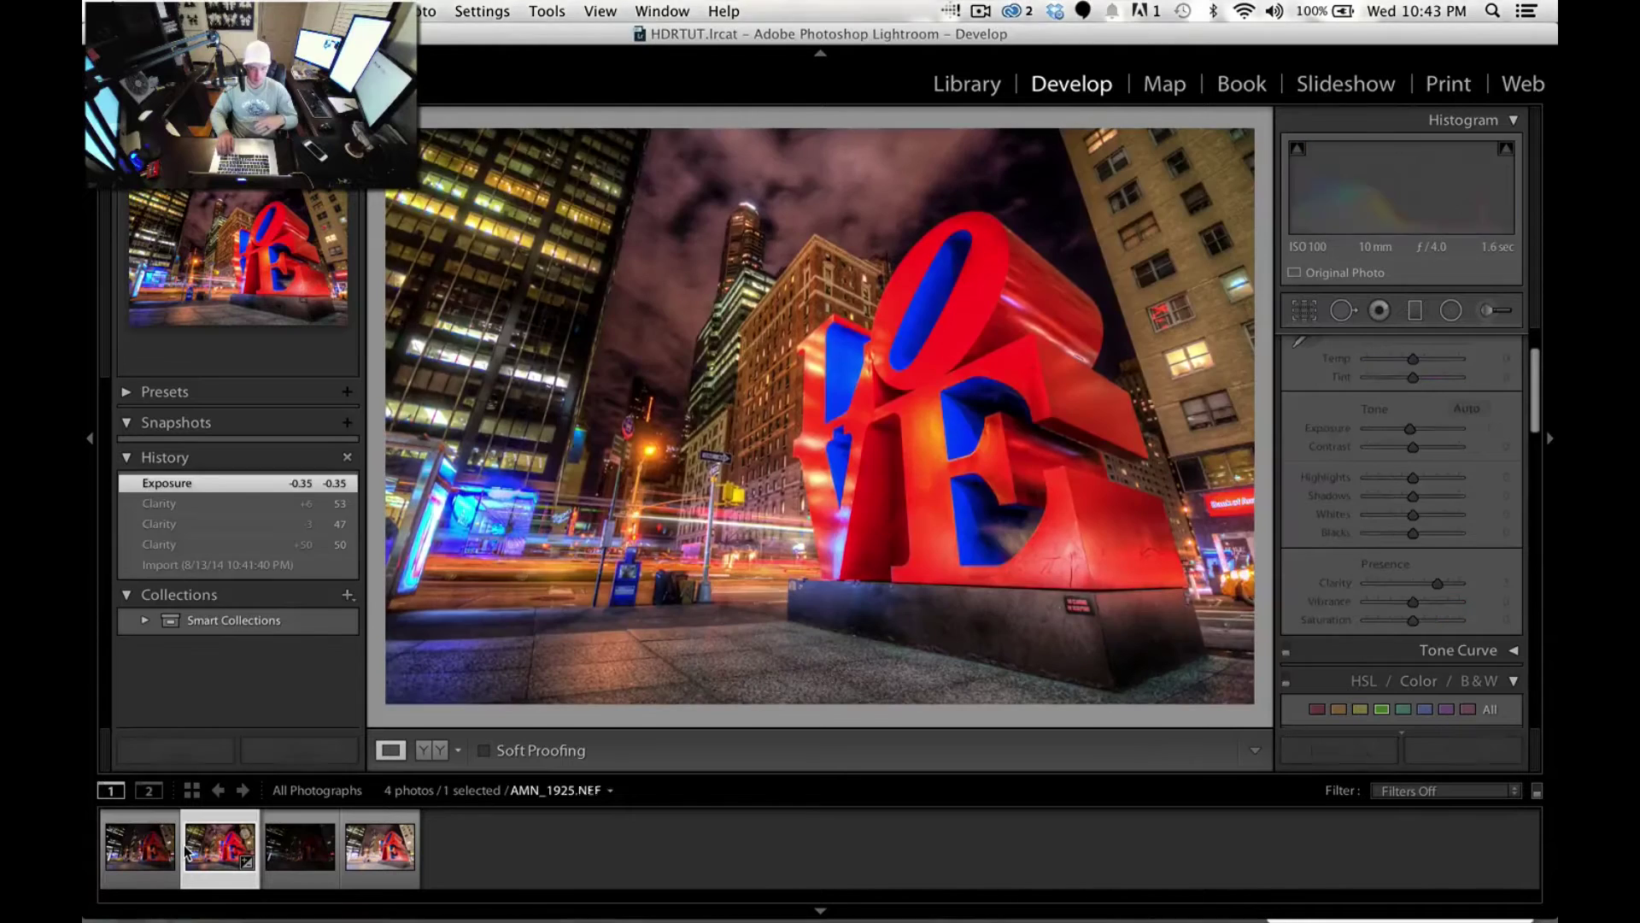
key("Right")
key("Right")
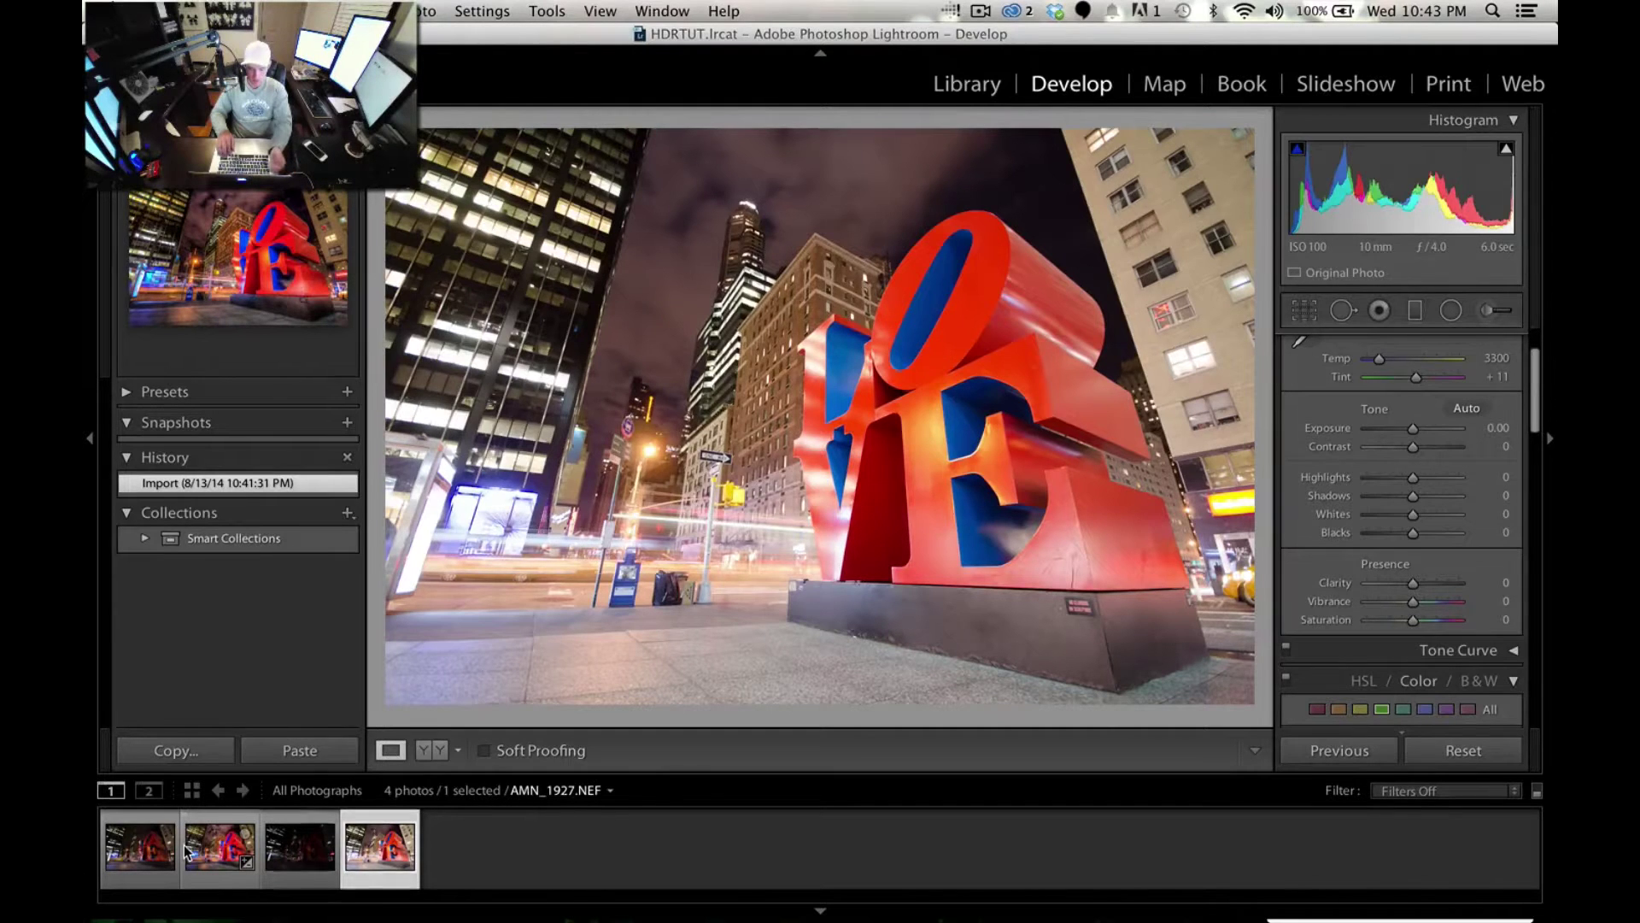
key("Left")
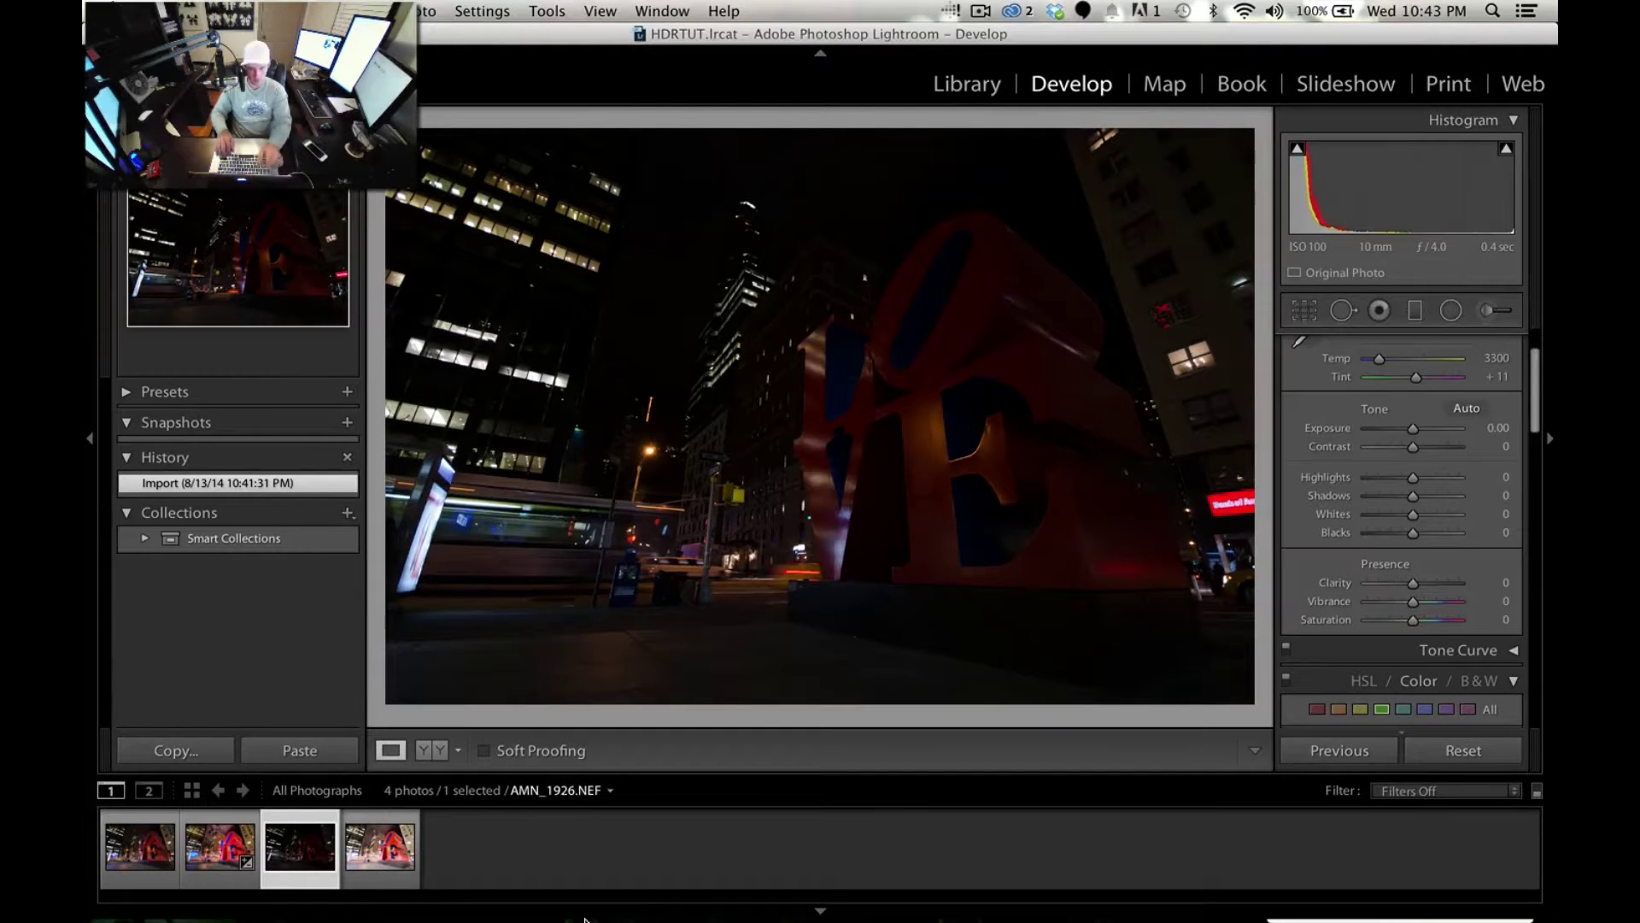
key("Left")
key("Left")
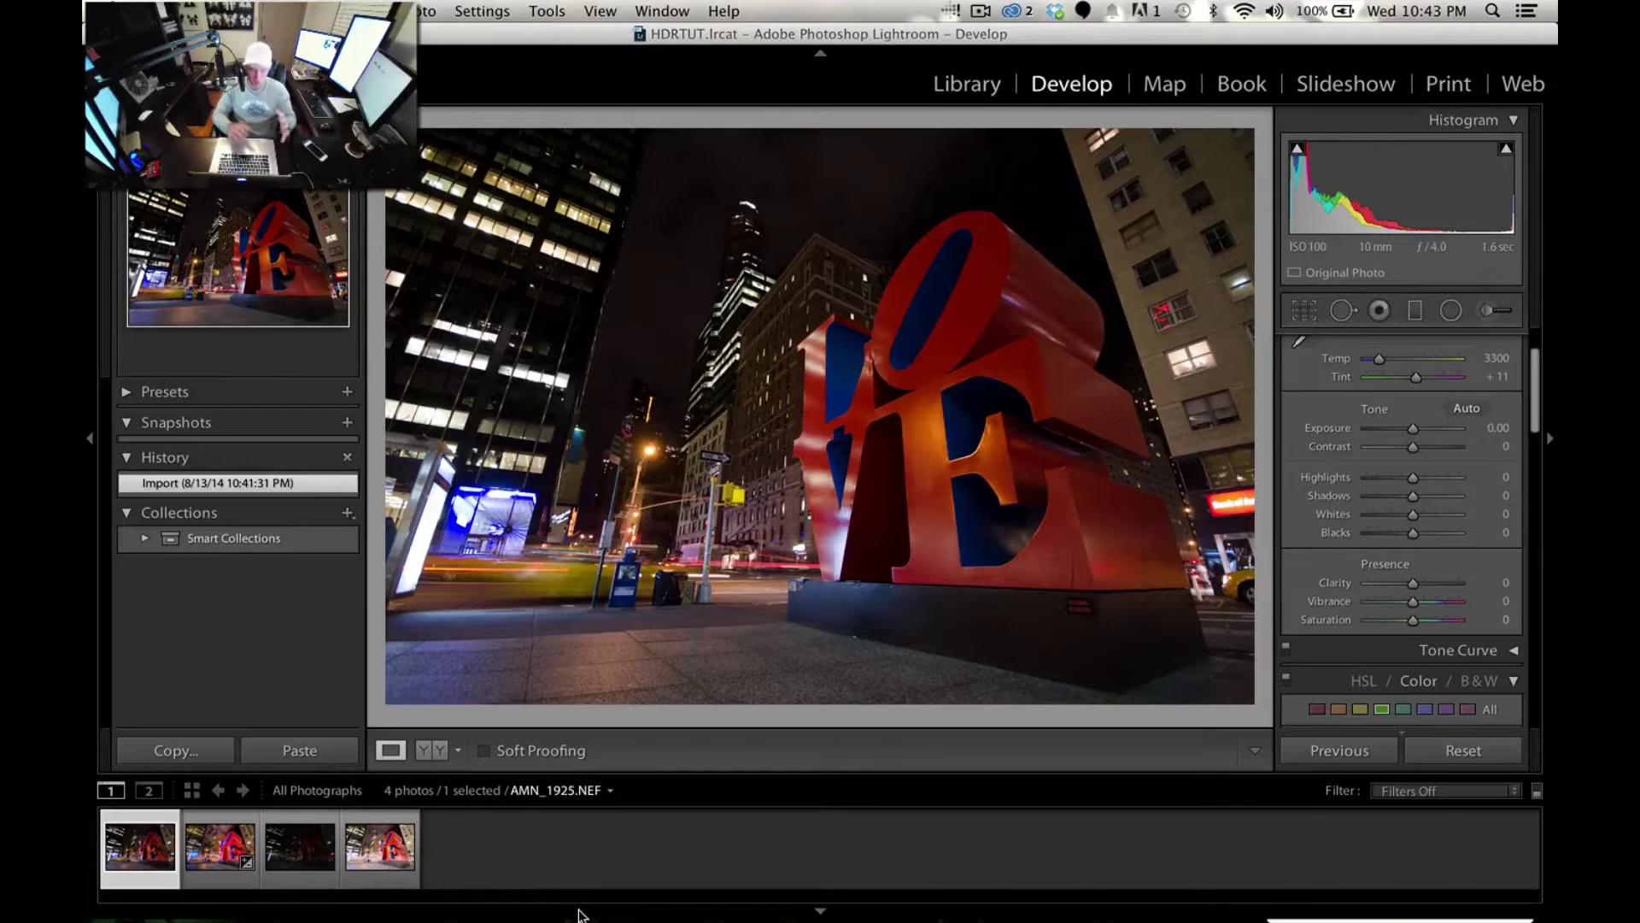
left_click(222, 857)
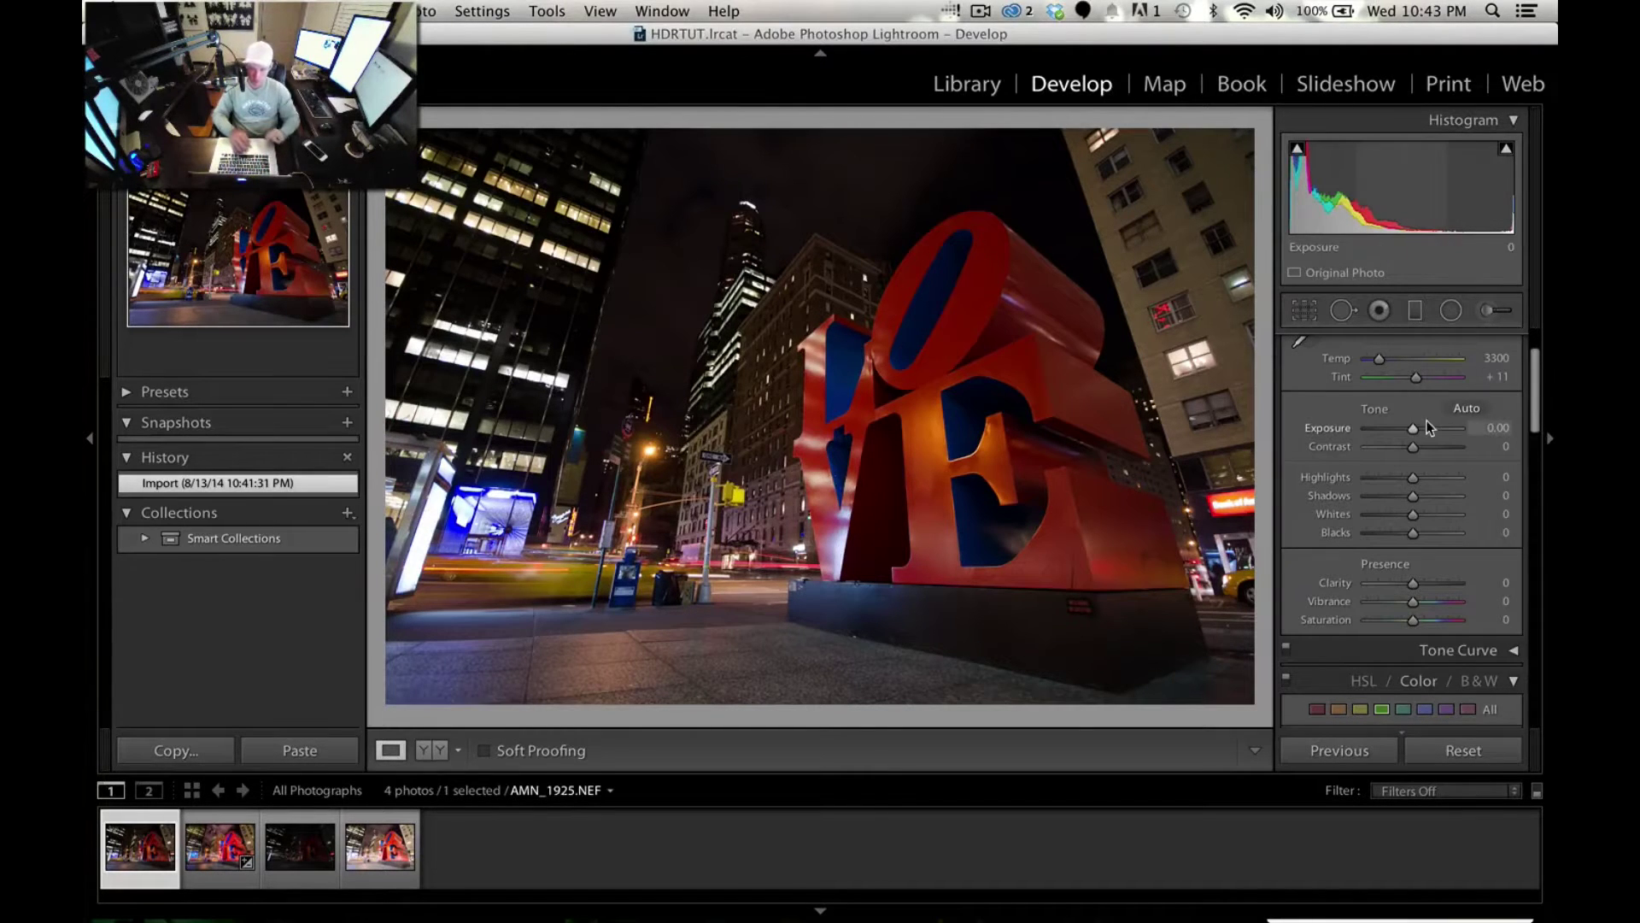
key("Right")
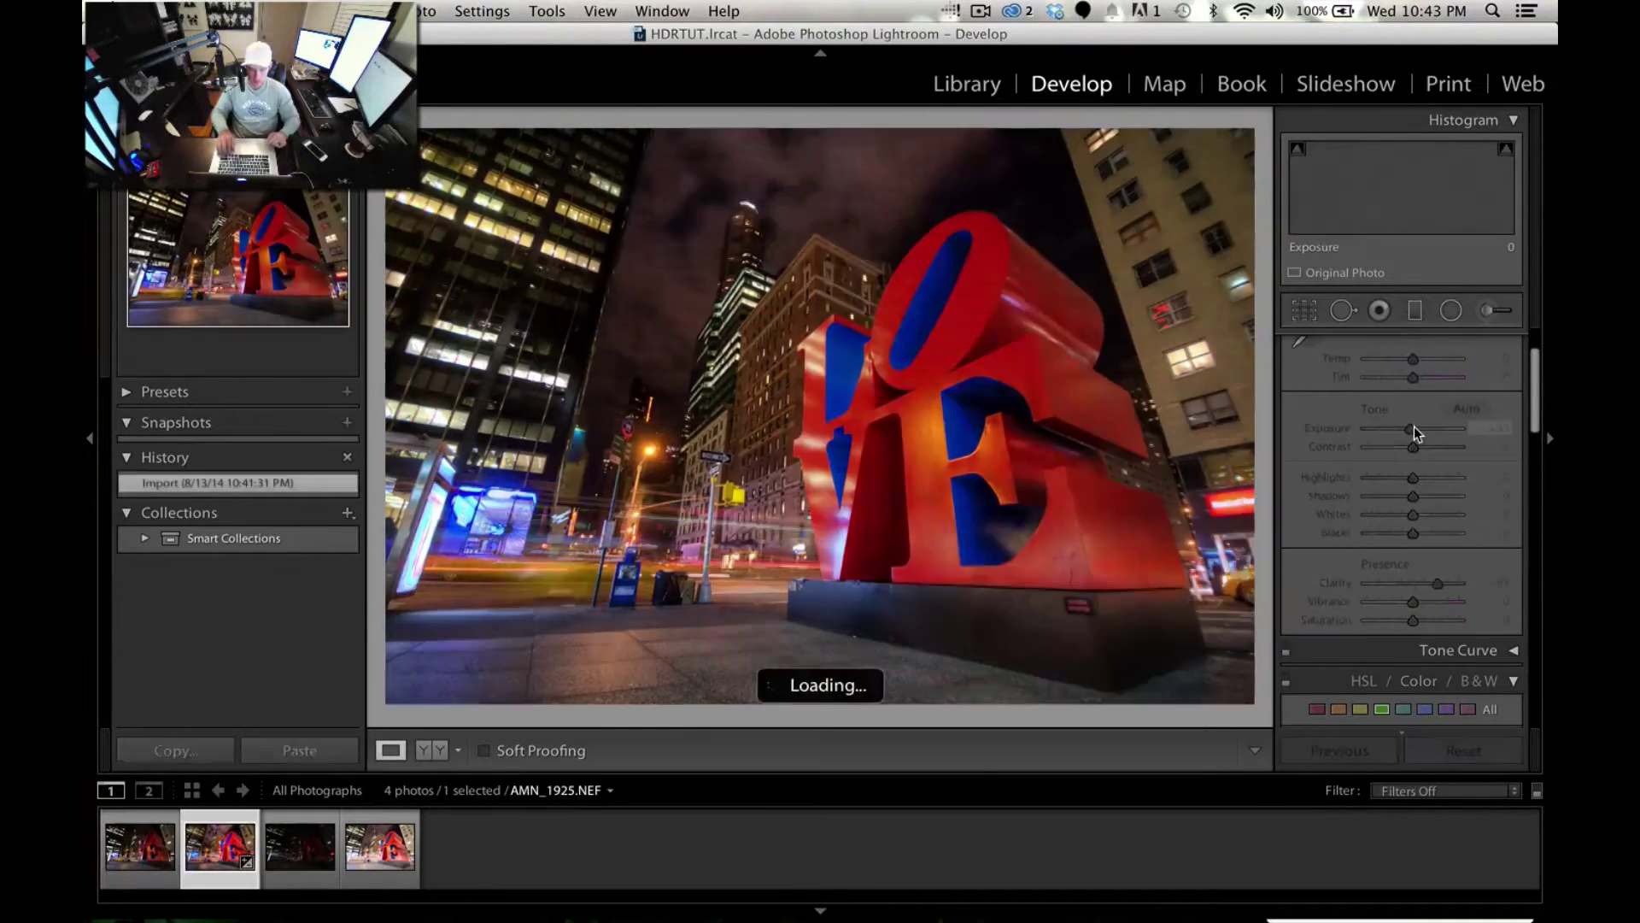
key("Left")
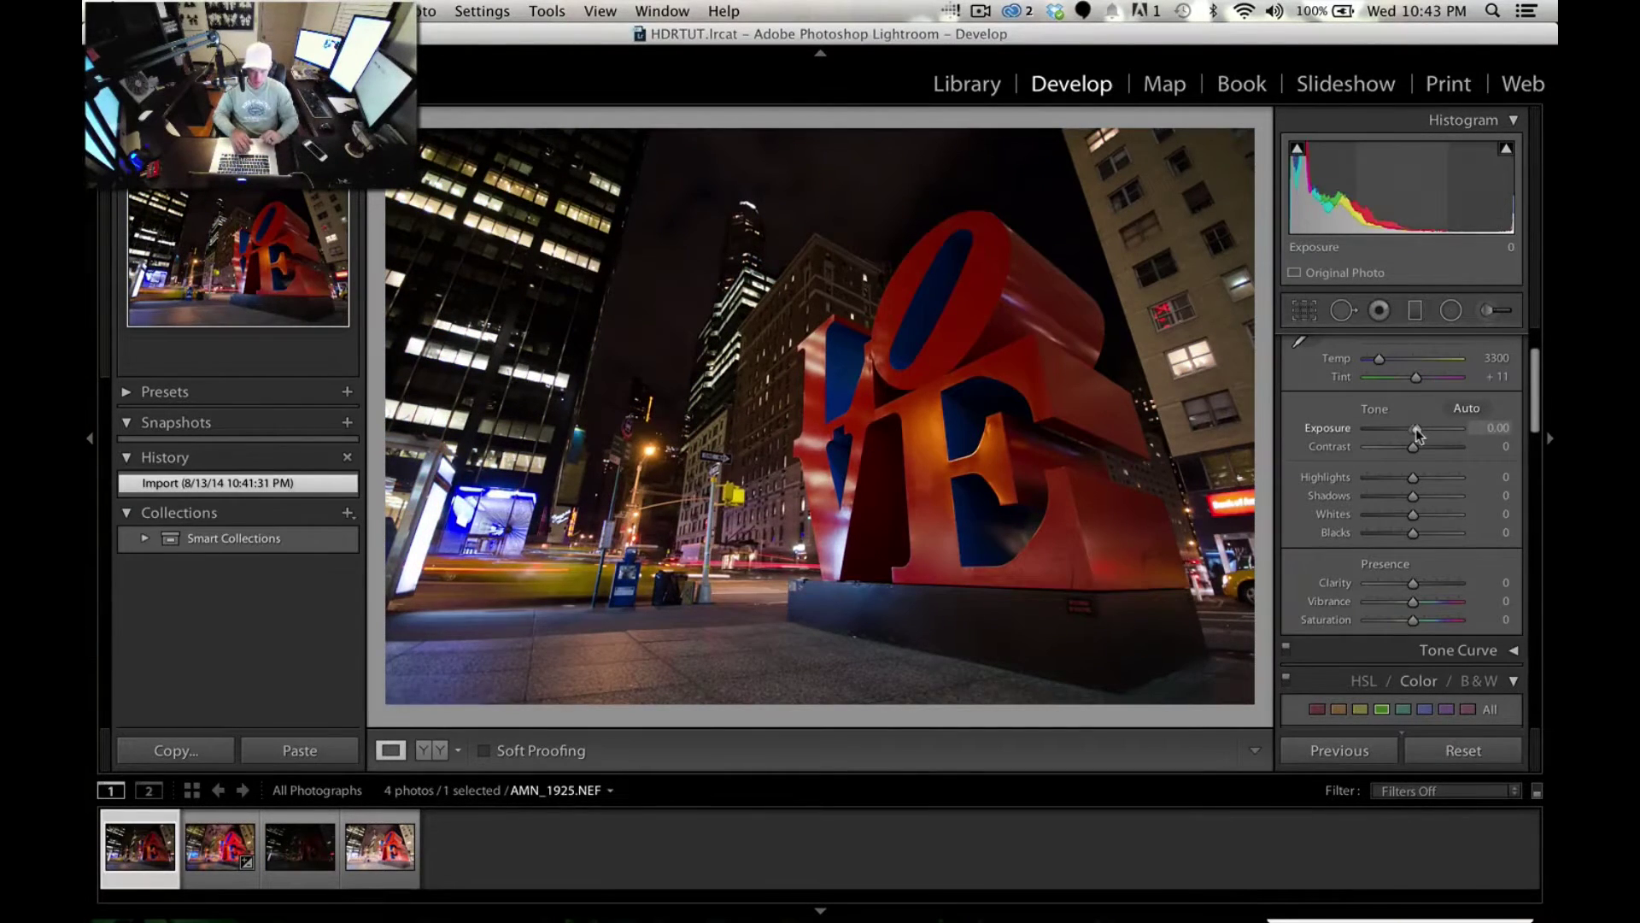
- Set AMN_1925.NEF's Exposure to +0.55 and Saturation to +34, and compare it with the tone-mapped image
left_click_drag(1416, 433, 1422, 428)
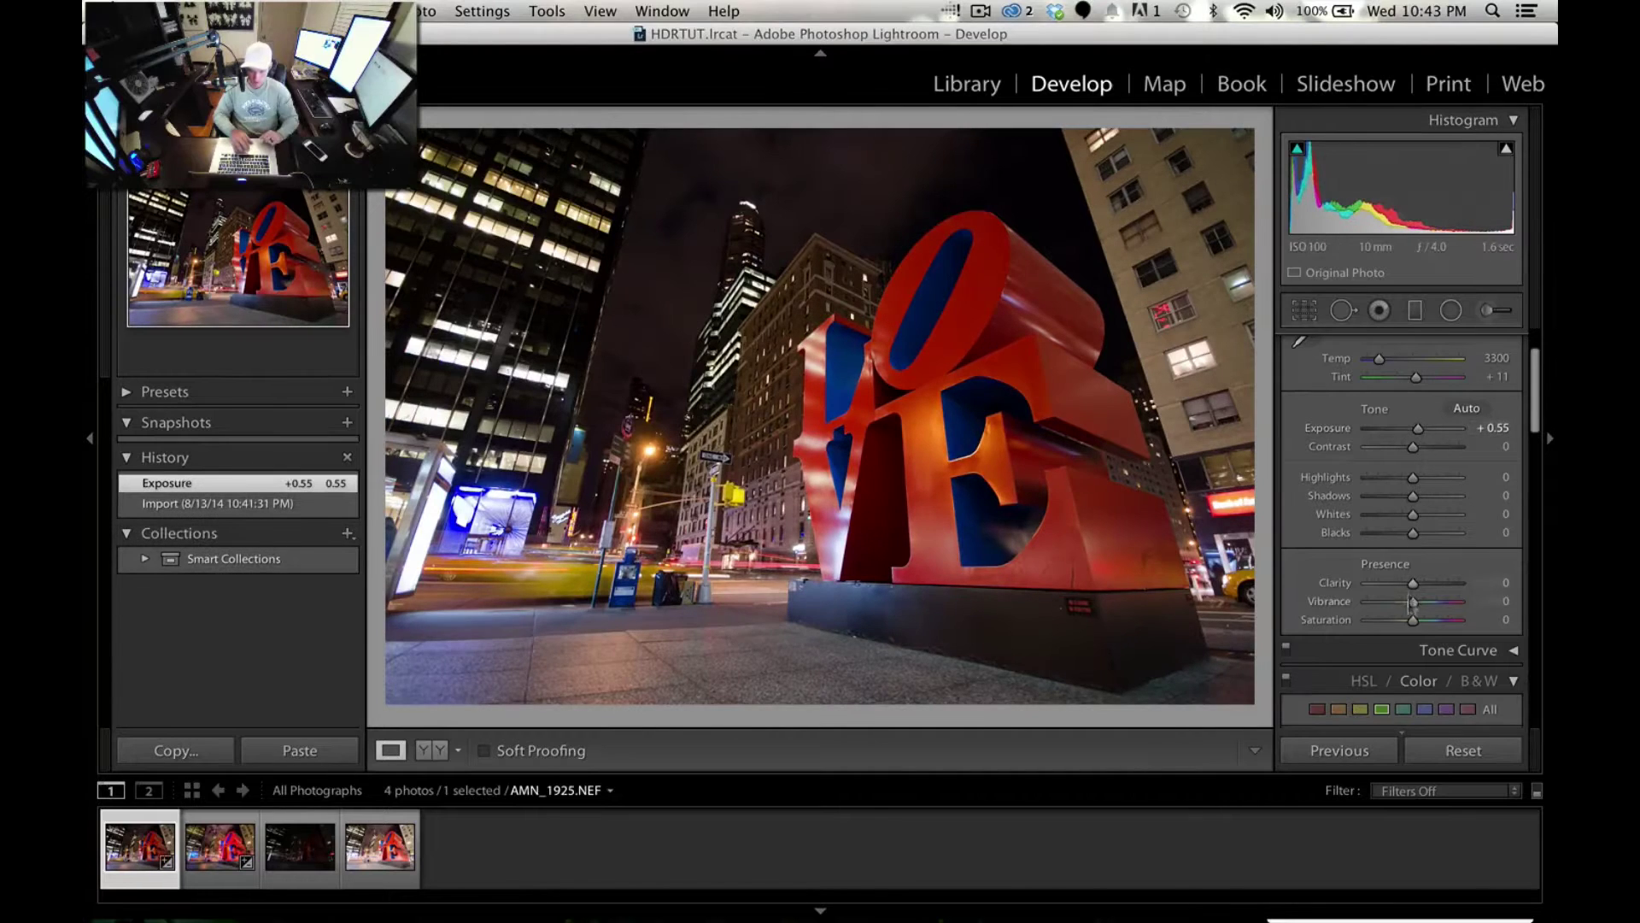
left_click_drag(1411, 619, 1427, 619)
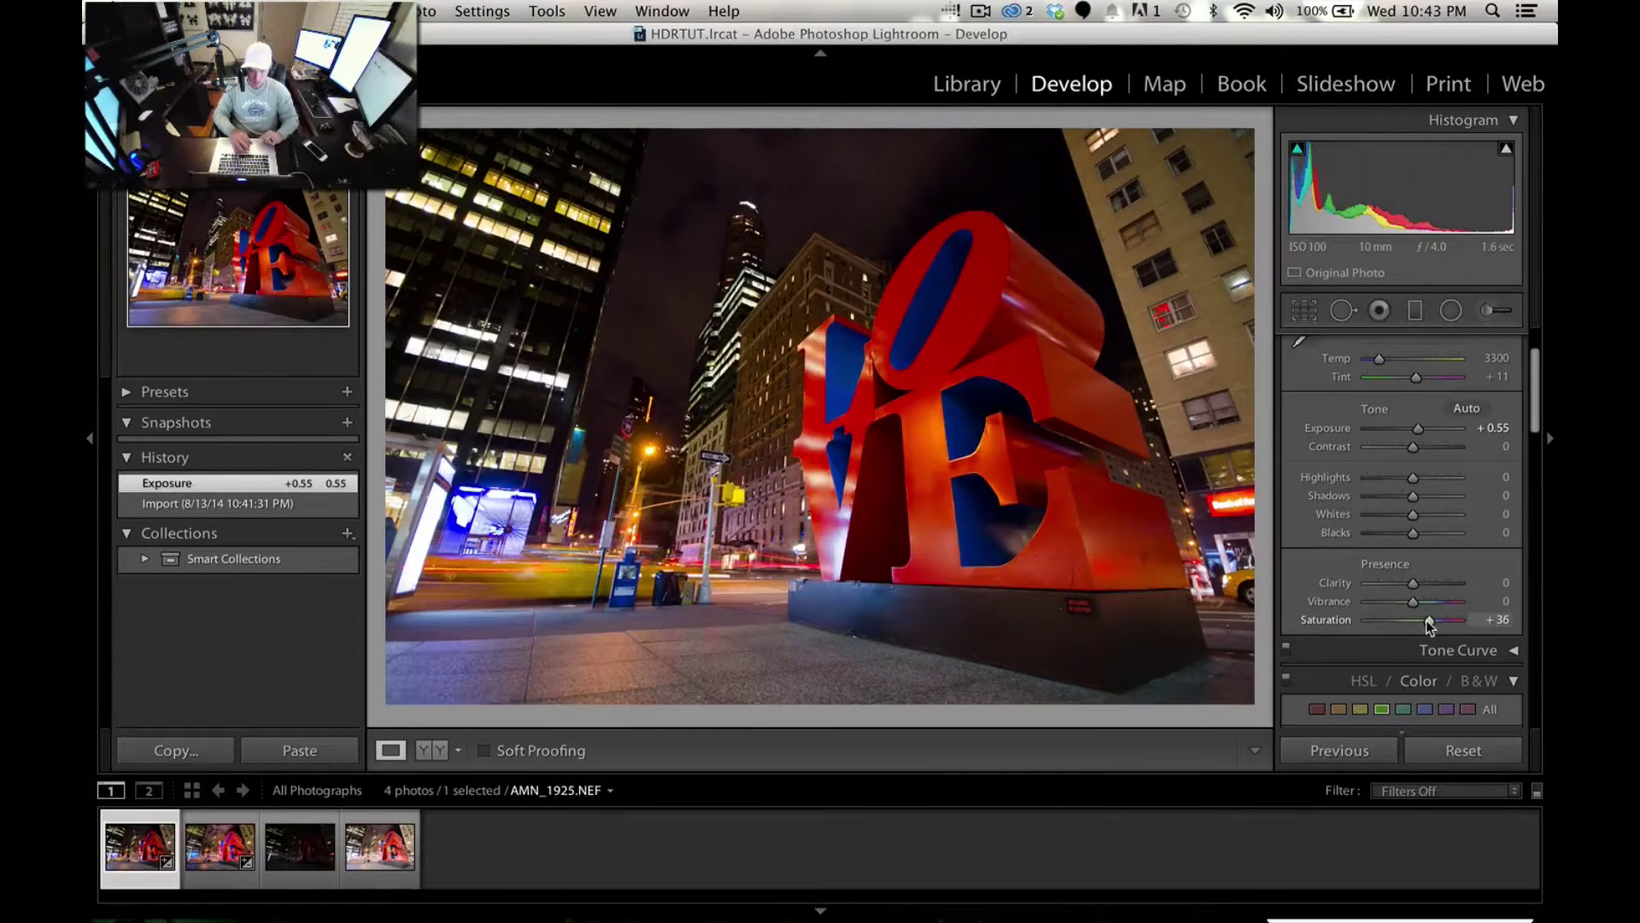
key("Right")
key("Left")
key("Right")
key("Left")
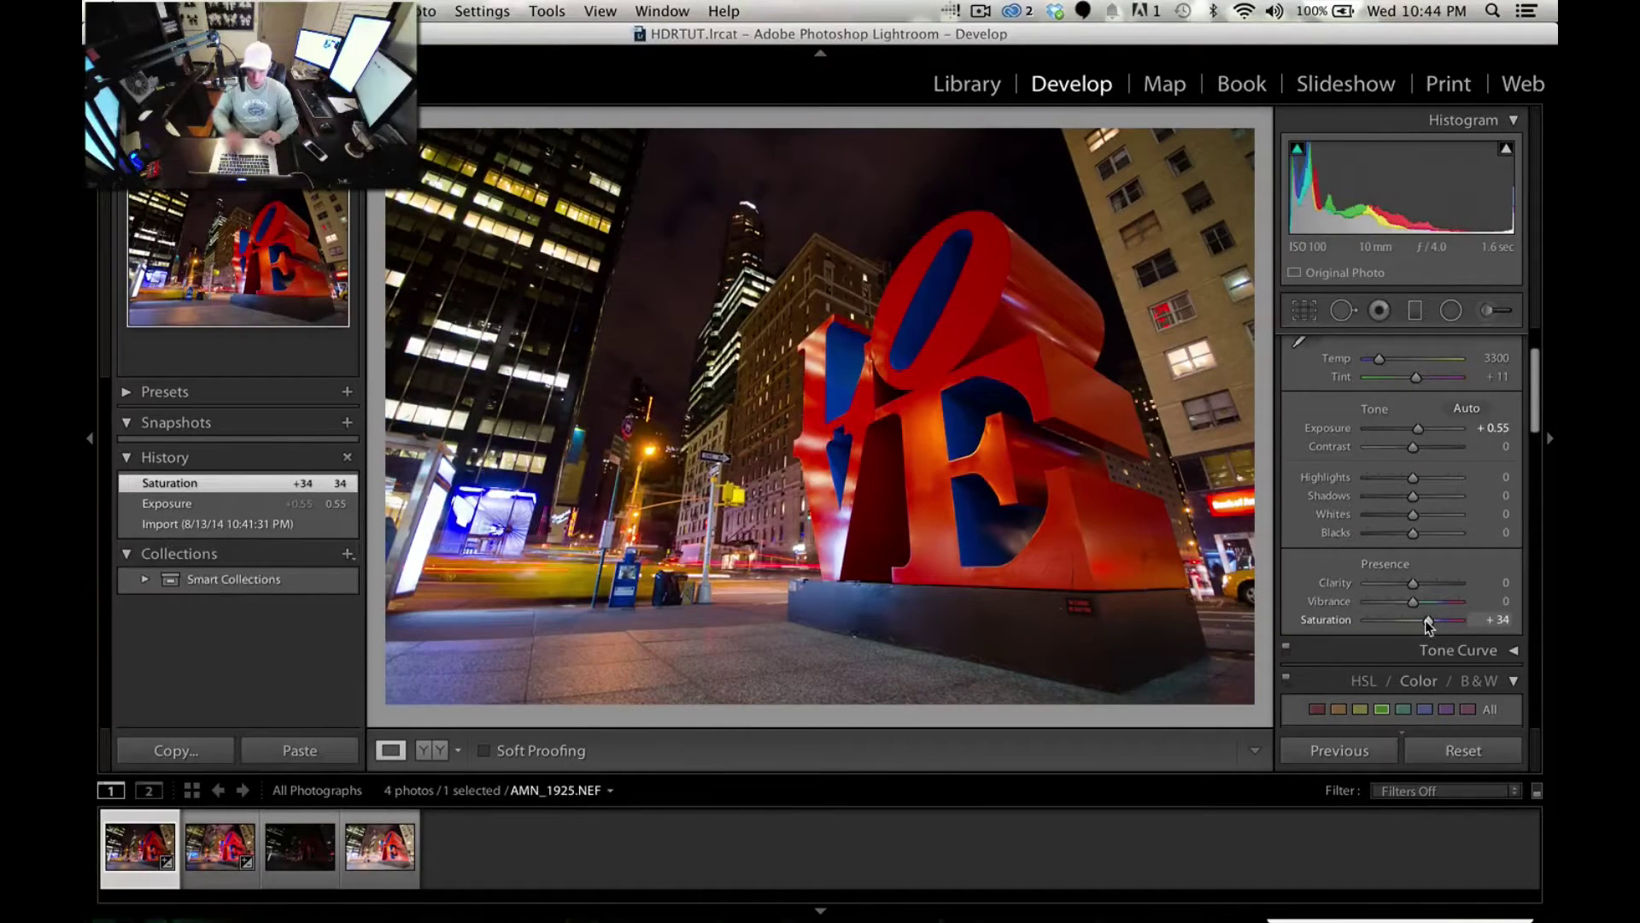
- Raise the Shadows of AMN_1925.NEF to +33 and compare the result with the tone-mapped image
left_click_drag(1414, 499, 1429, 501)
key("Right")
key("Left")
key("Right")
key("Left")
key("Right")
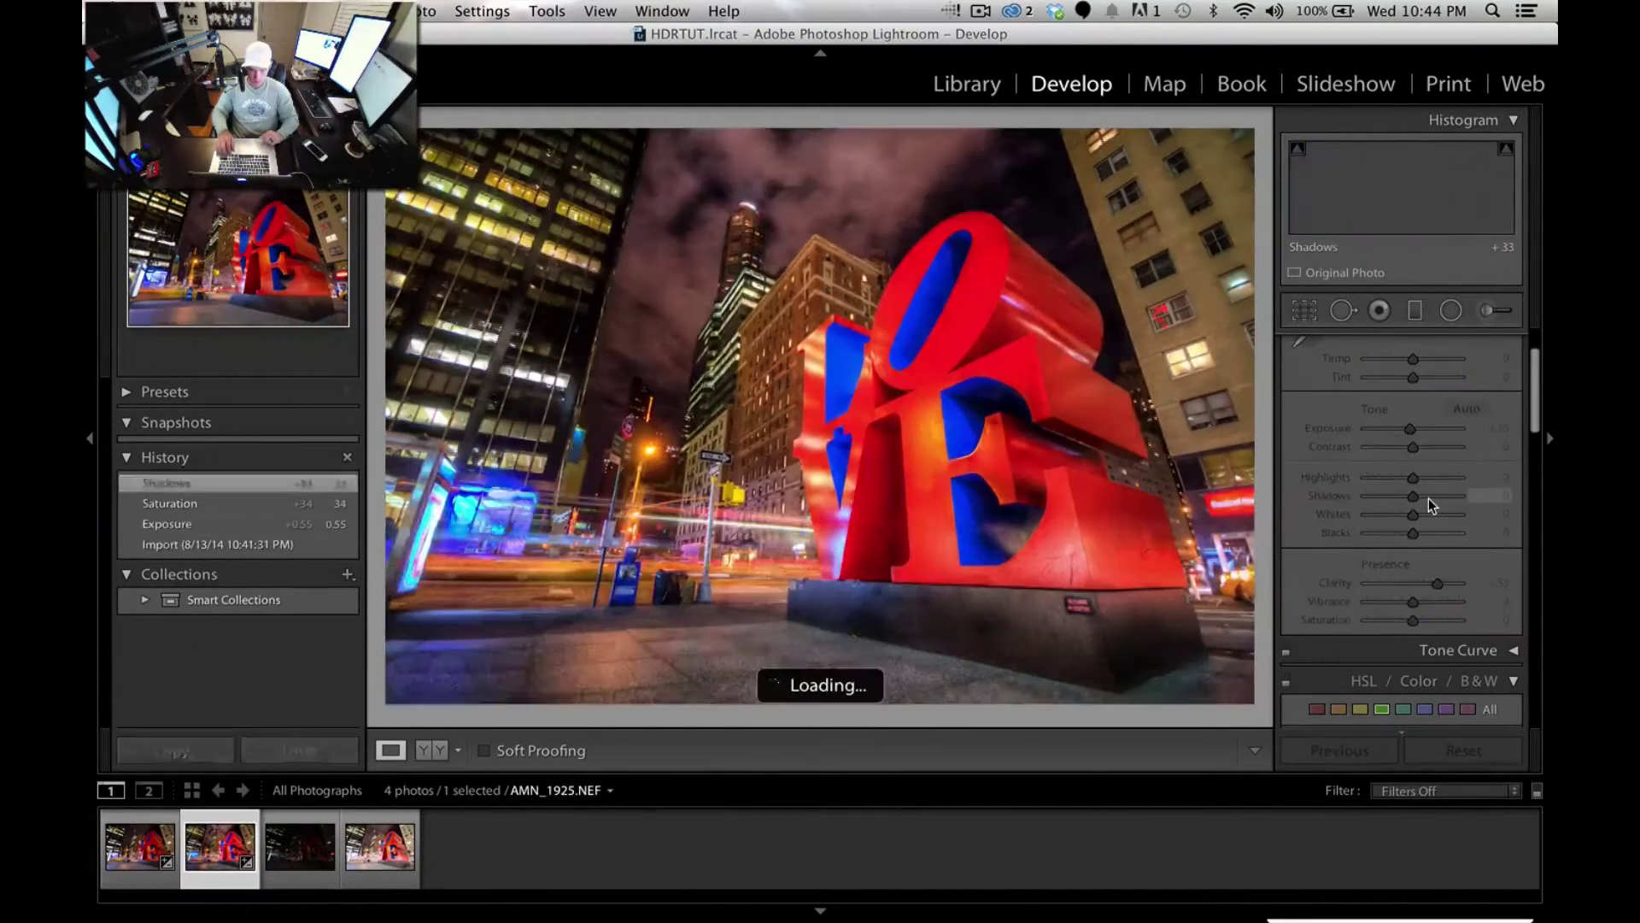
key("Left")
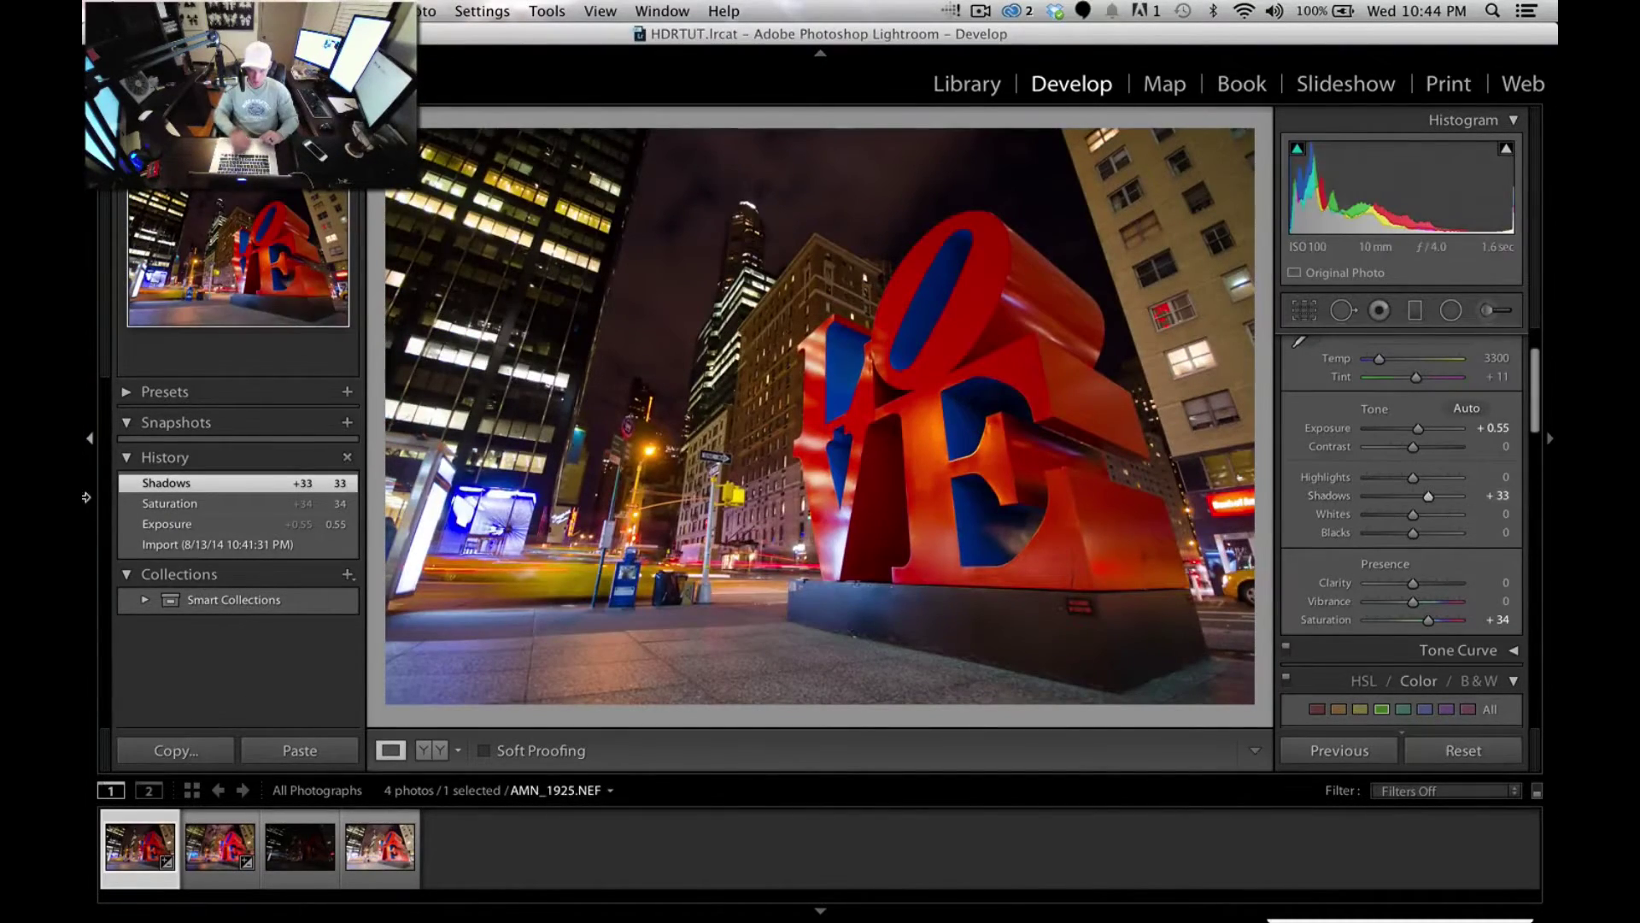
- Compare the tone-mapped image with AMN_1925.NEF in its imported state, and again with its Shadows history state restored
left_click(182, 547)
key("Right")
key("Left")
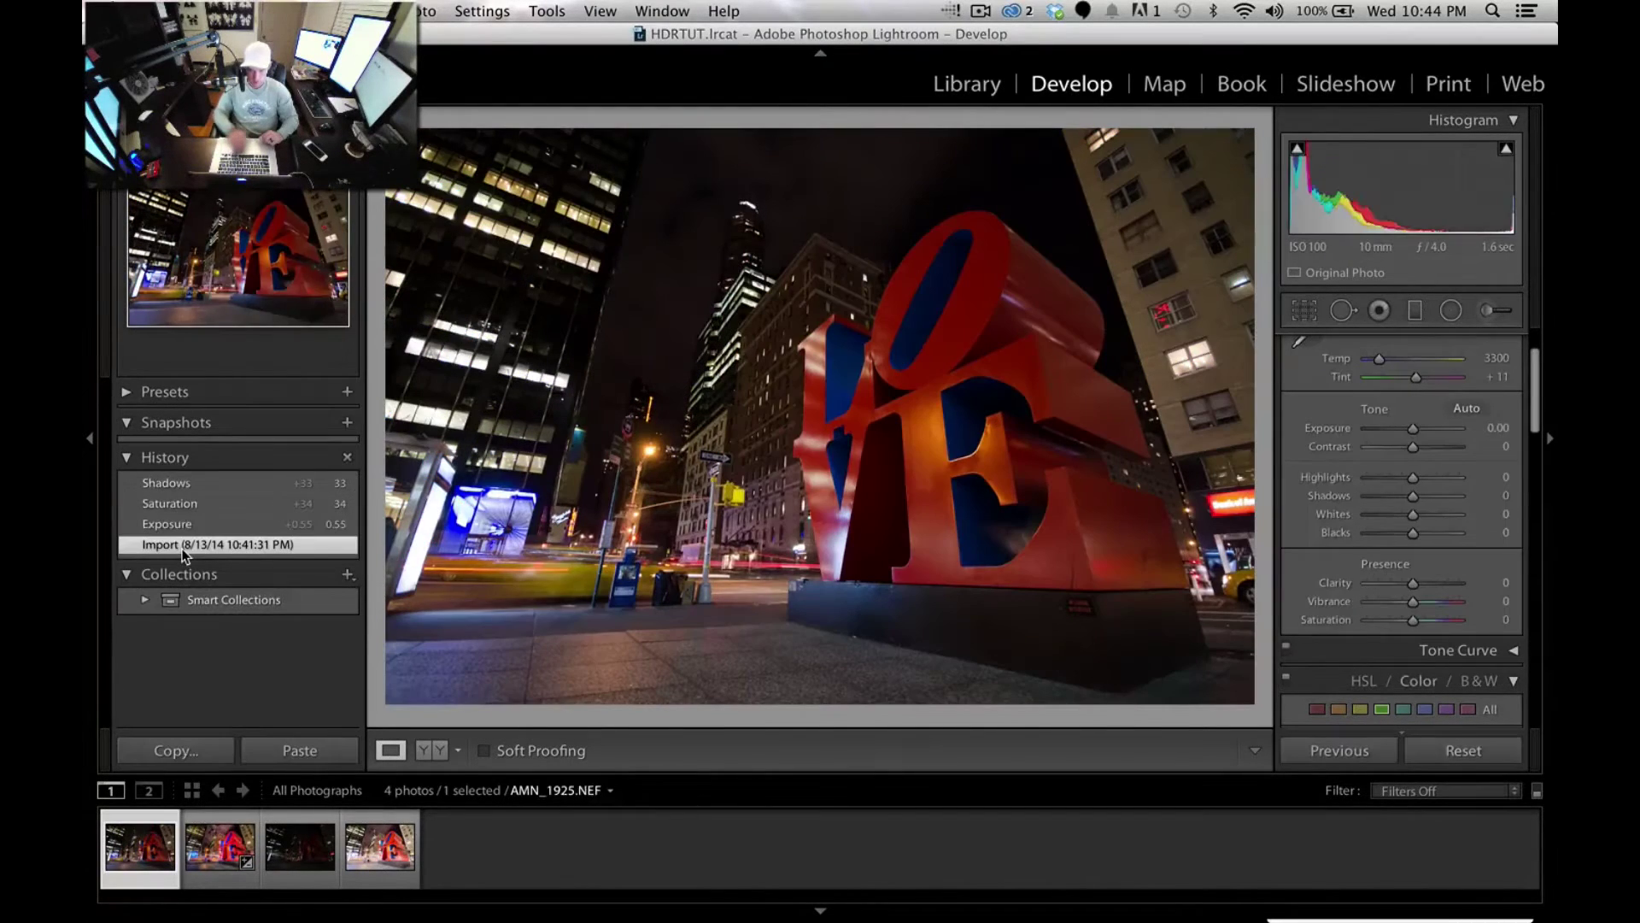
left_click(174, 482)
key("Right")
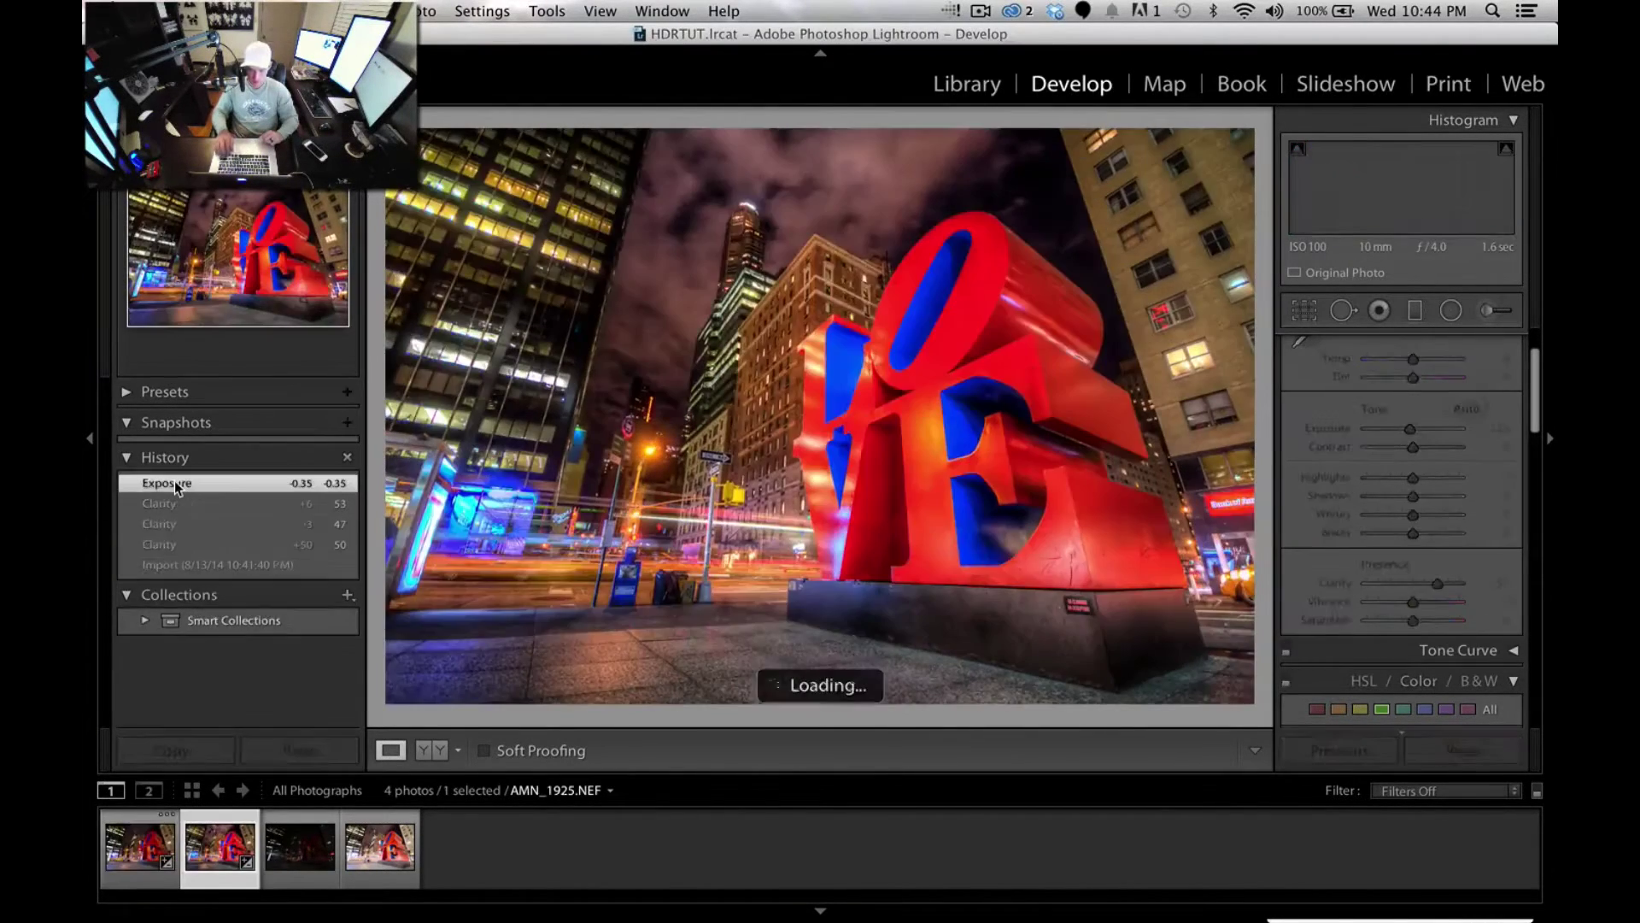
key("Left")
key("Right")
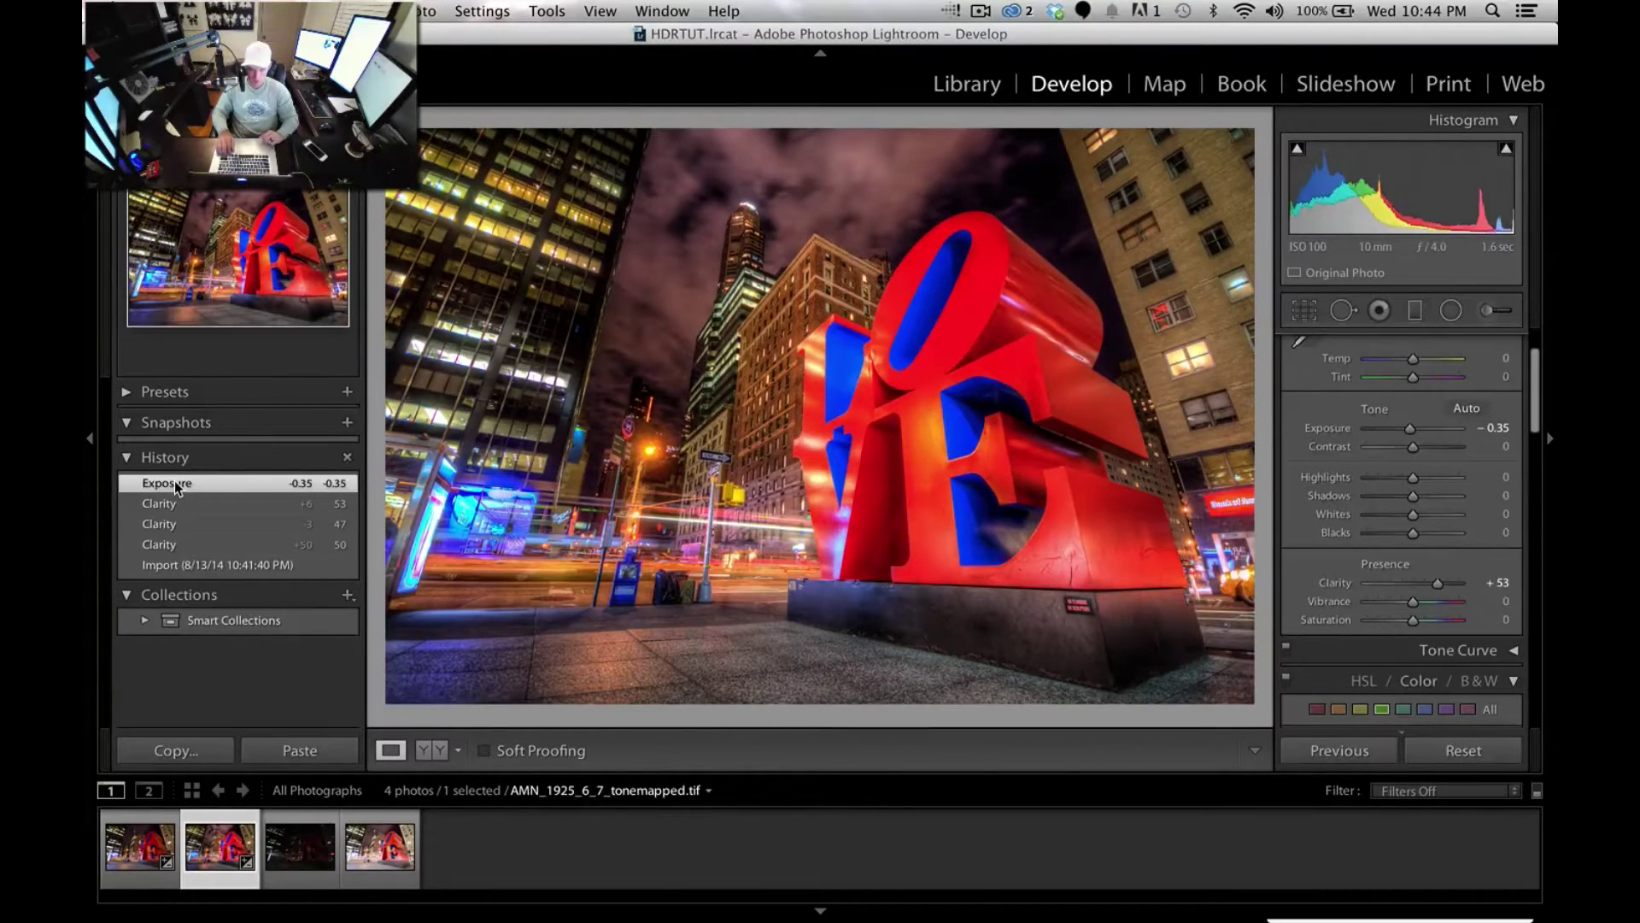
- Set AMN_1926.NEF's Exposure to +1.80 and its Saturation to +23
key("Left")
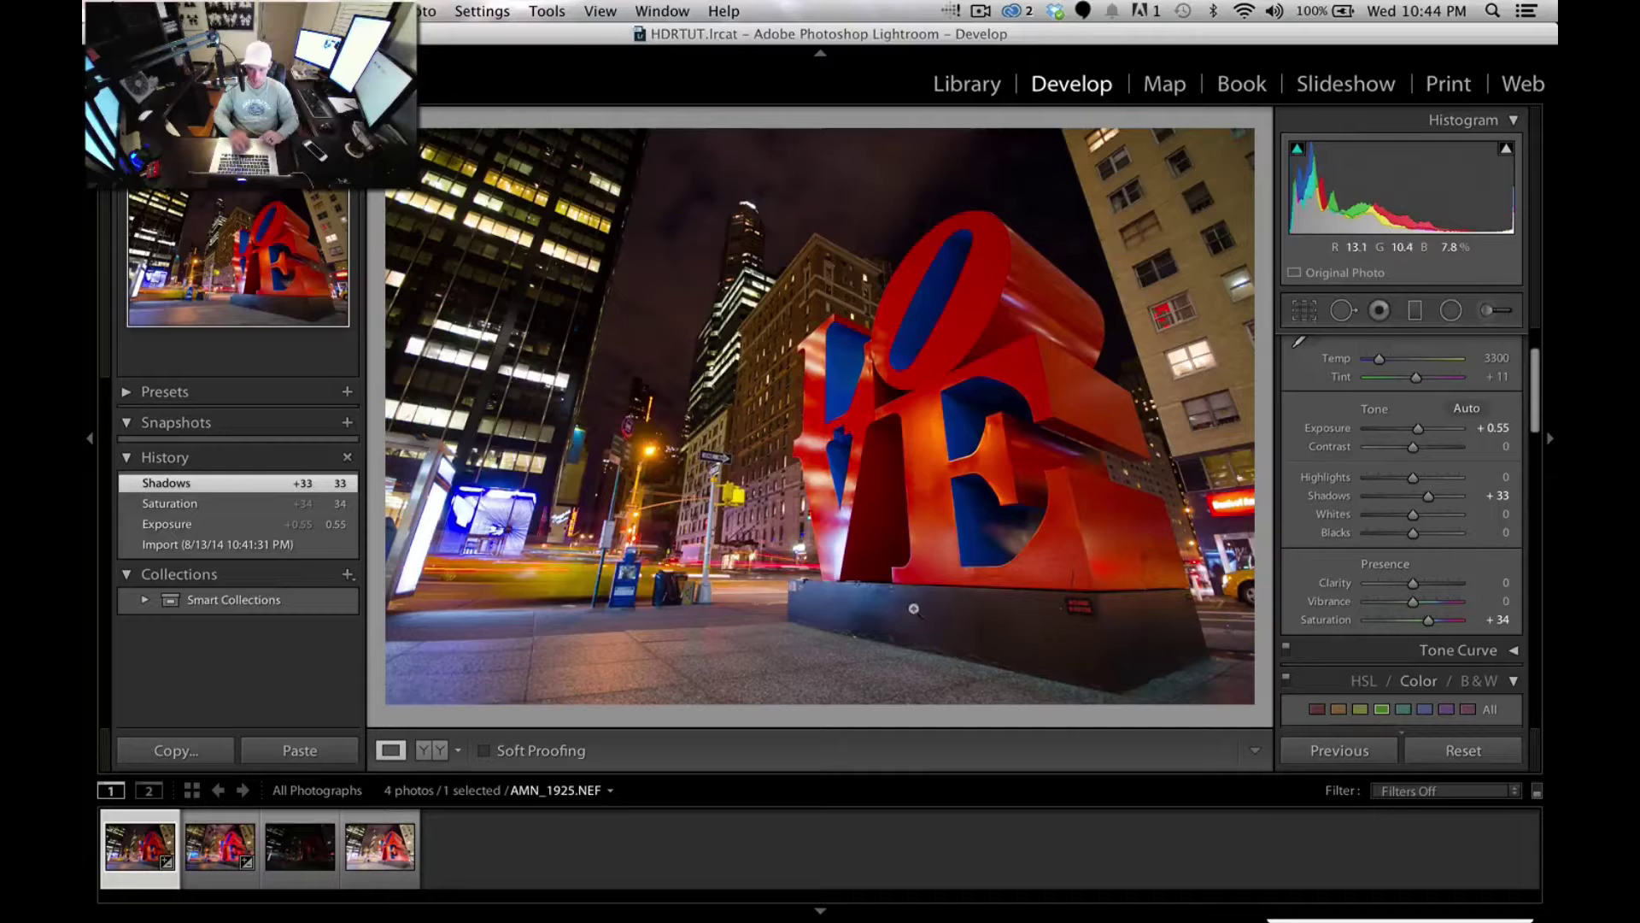
left_click(300, 846)
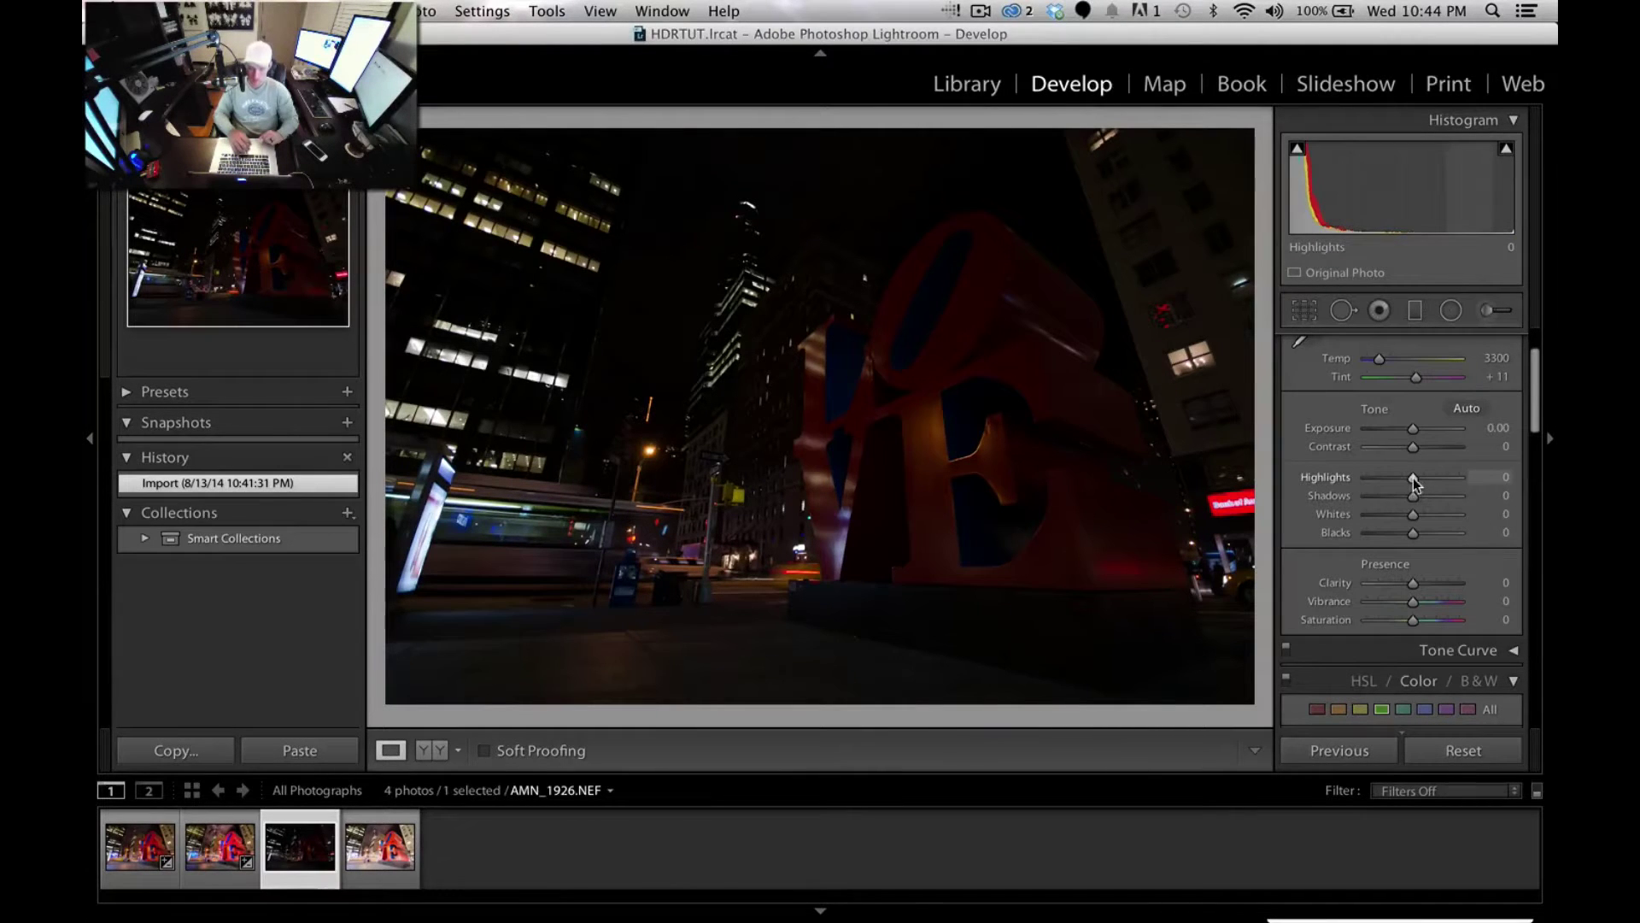
left_click_drag(1413, 428, 1428, 427)
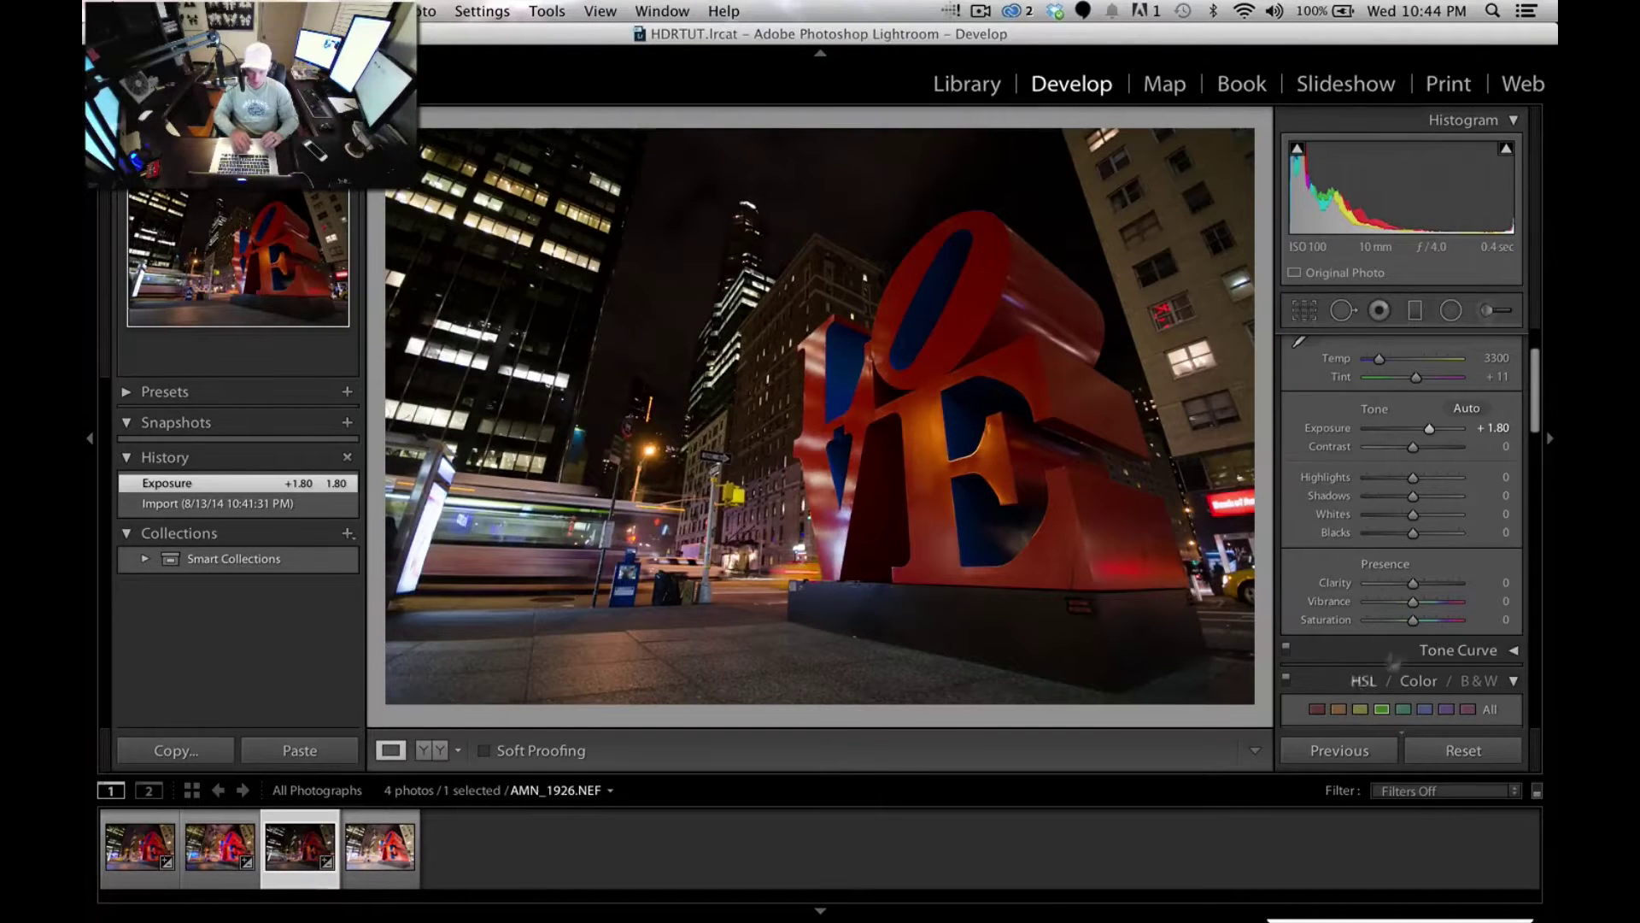
left_click_drag(1413, 622, 1423, 622)
- Compare the adjusted AMN_1926.NEF repeatedly with the tone-mapped image and the neighbouring AMN_1927.NEF exposure
key("Left")
key("Right")
key("Left")
key("Right")
key("Left")
key("Right")
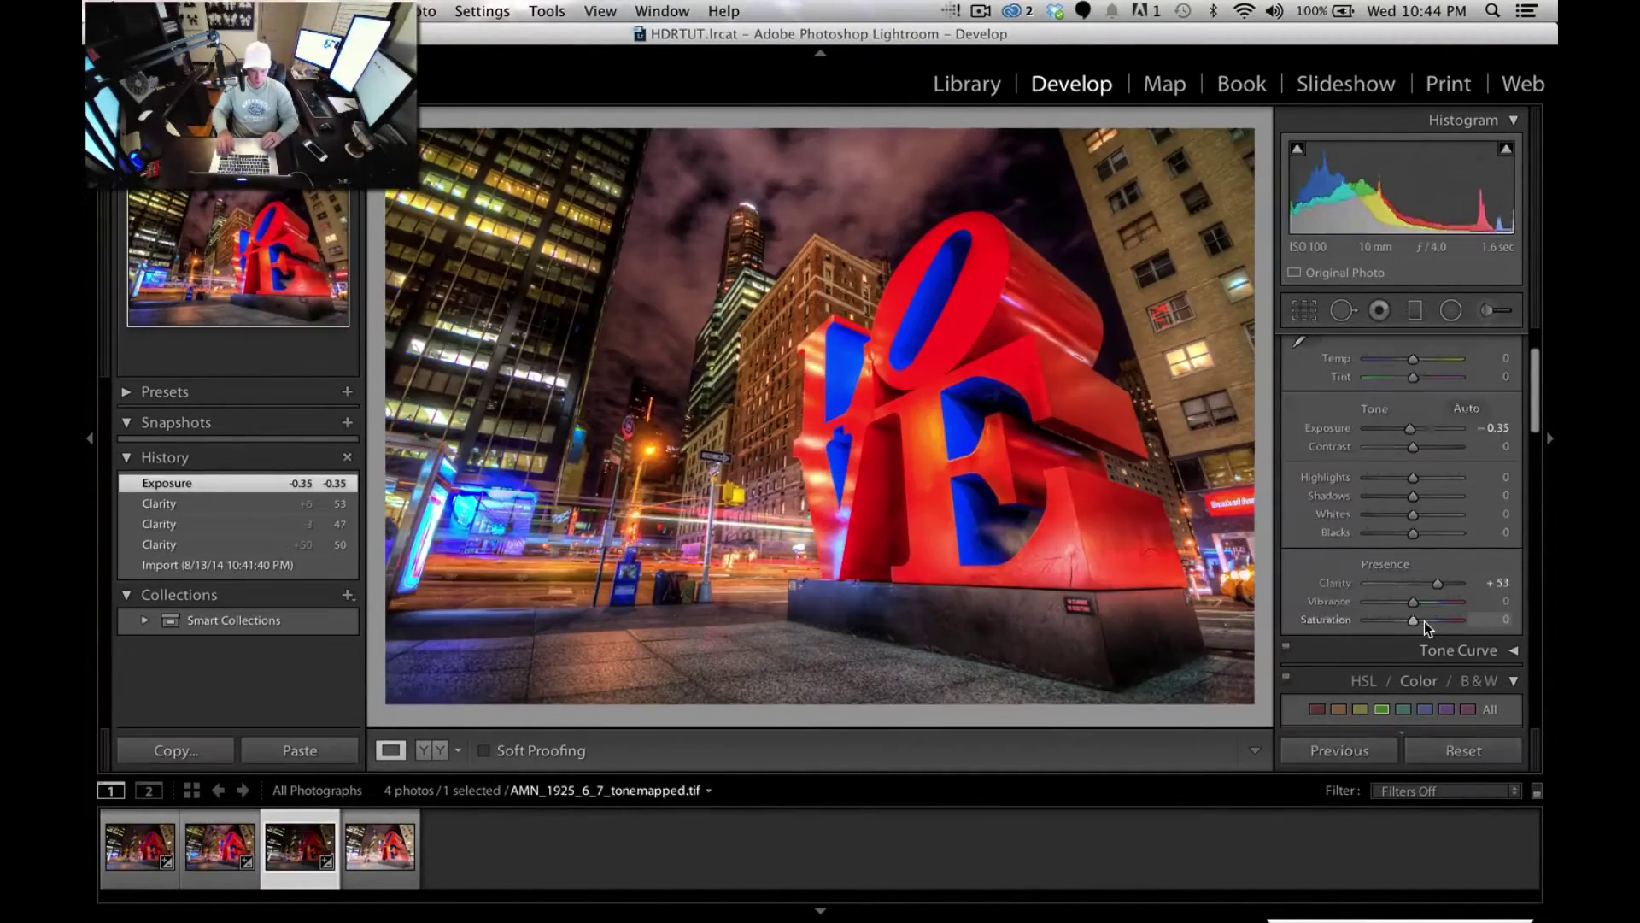
key("Left")
key("Right")
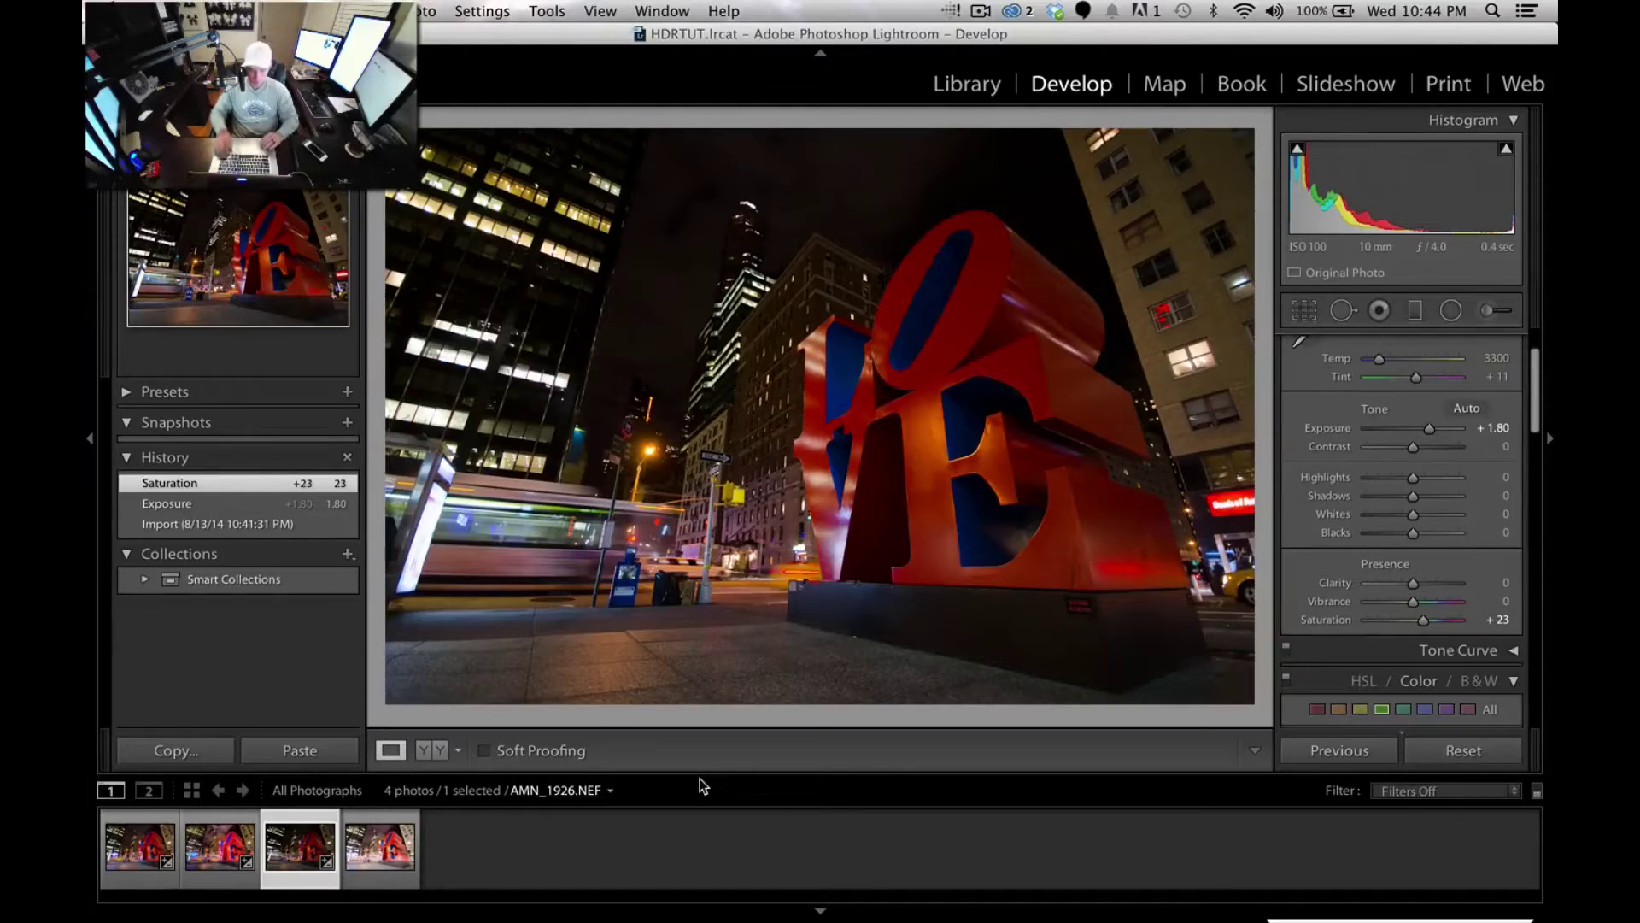
key("Right")
key("Left")
key("Left")
key("Right")
key("Left")
key("Right")
key("Right")
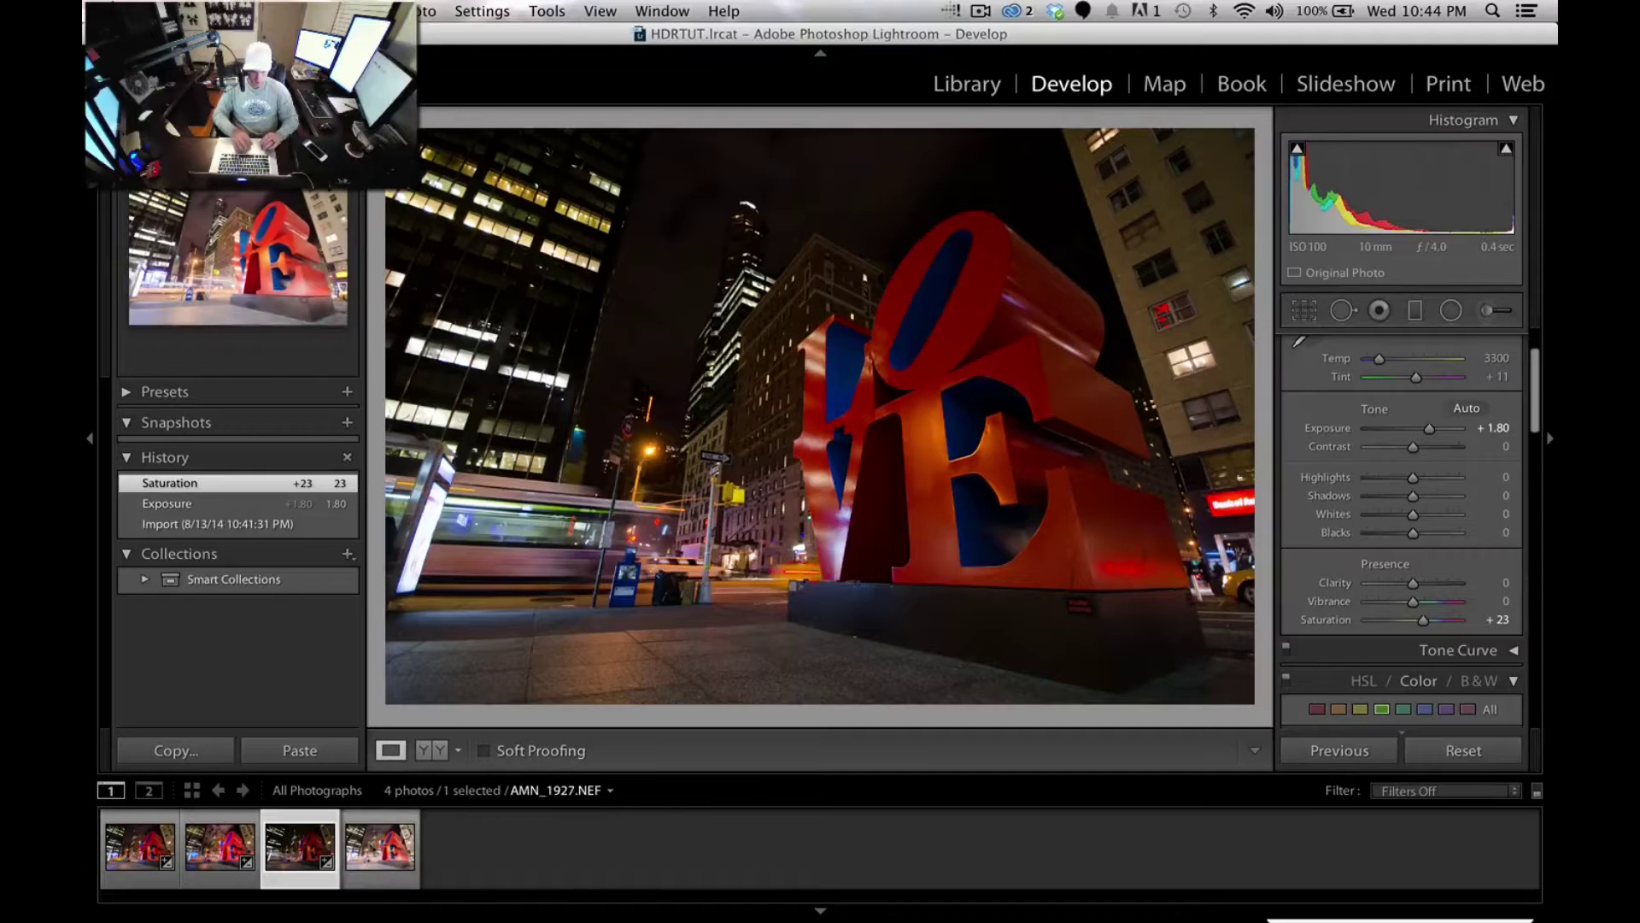
- Select AMN_1927.NEF together with the tone-mapped image and alternate between the two to compare them
left_click(372, 849, "super")
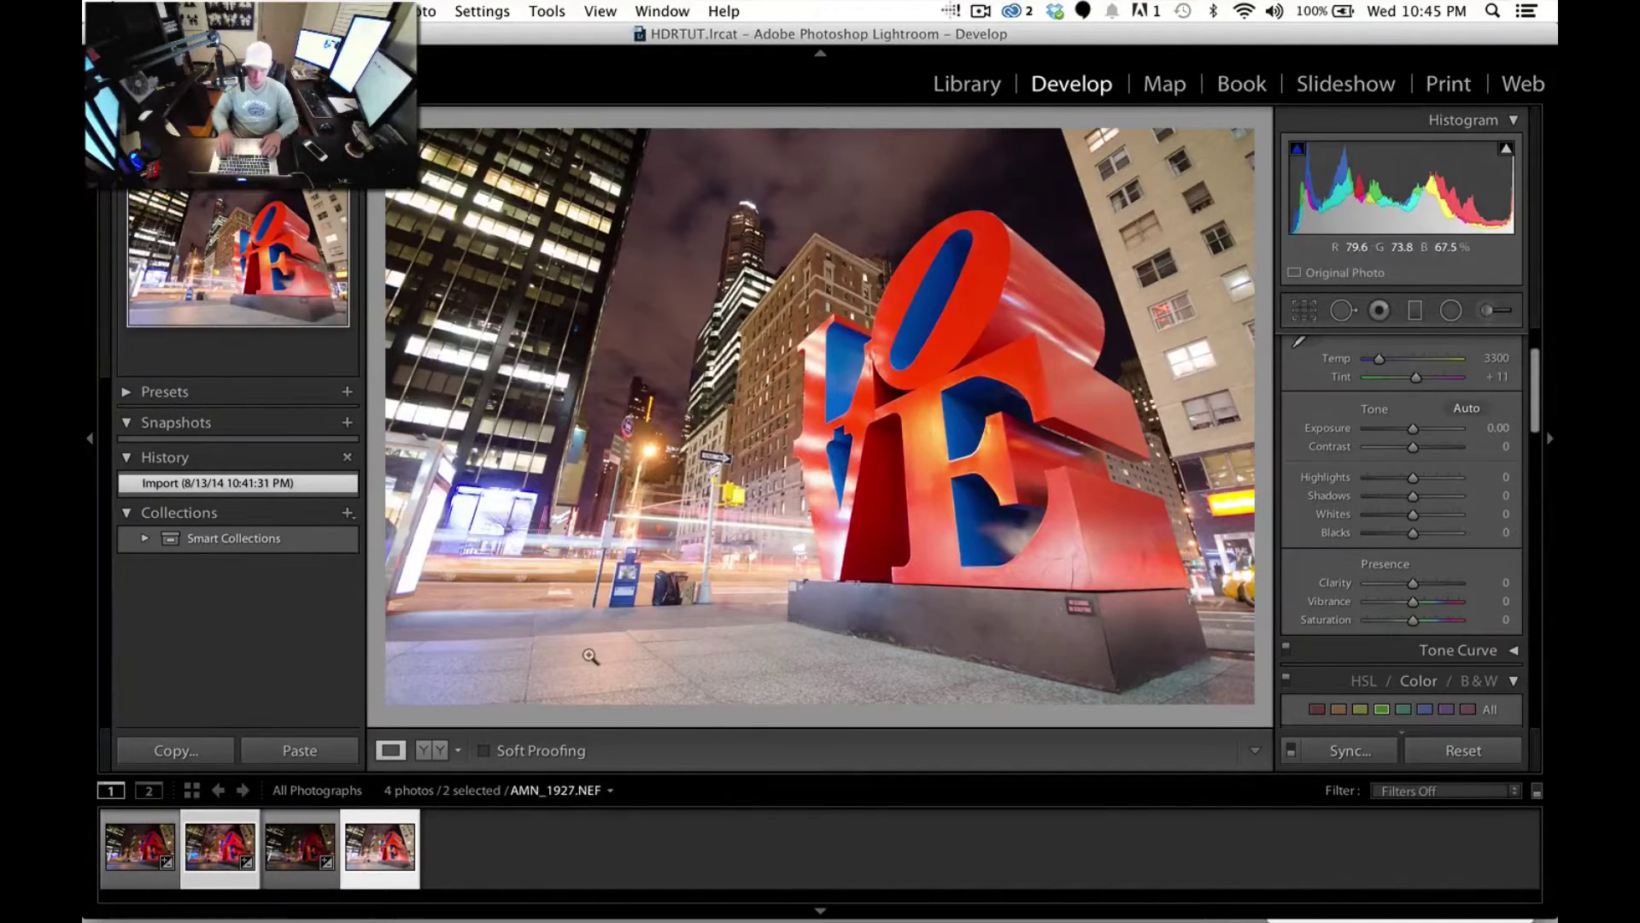
key("Left")
key("Right")
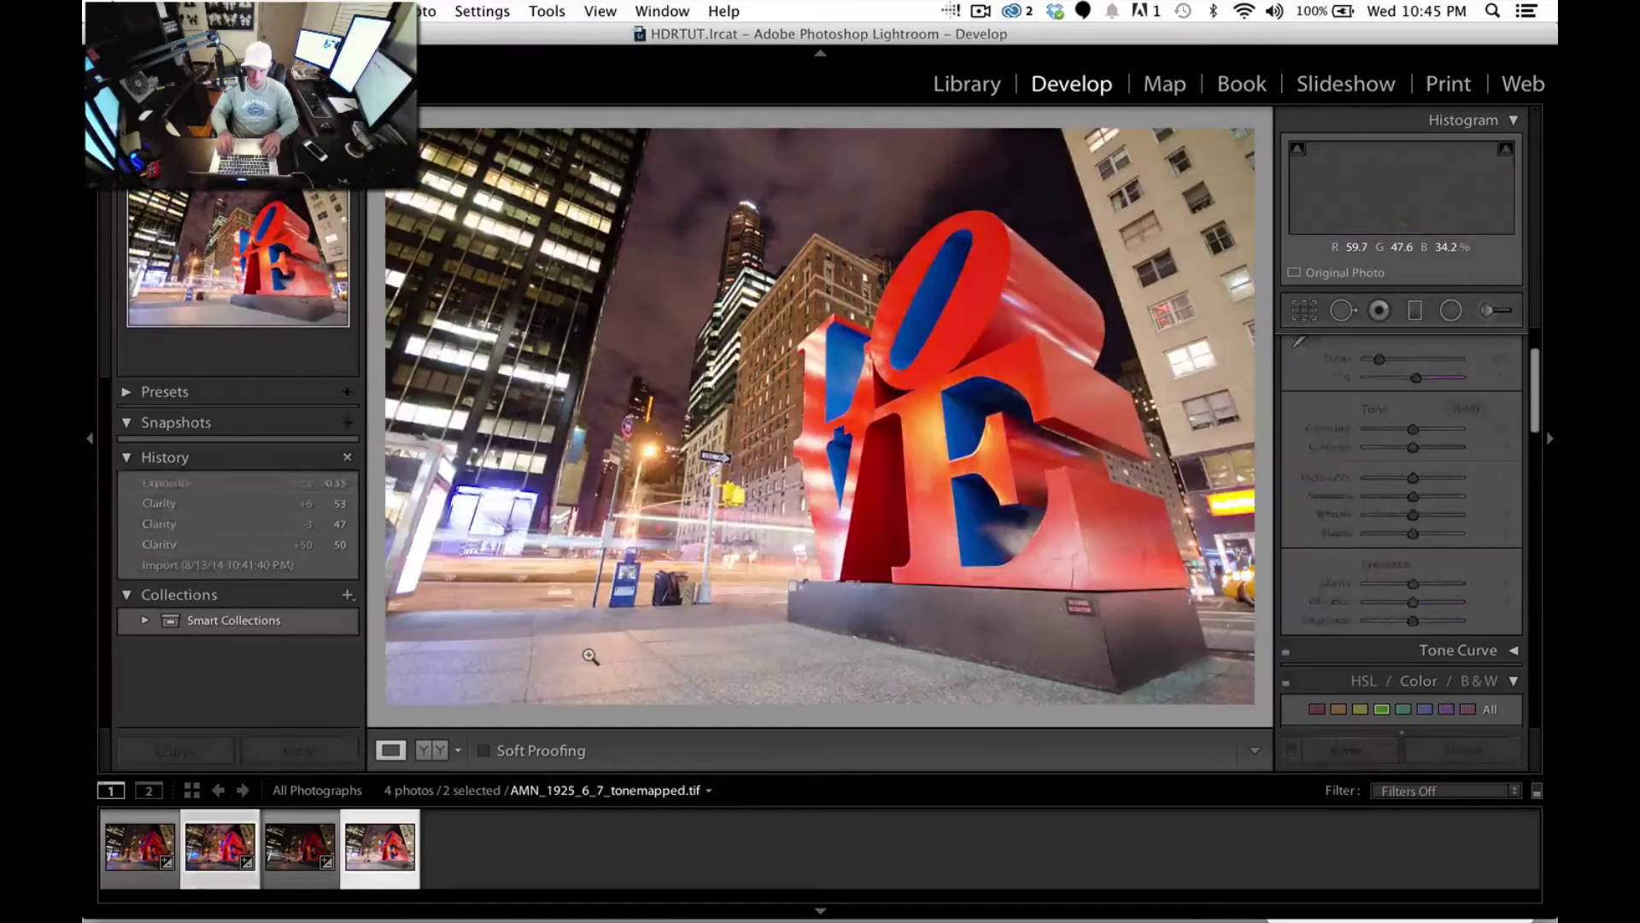
key("Left")
key("Right")
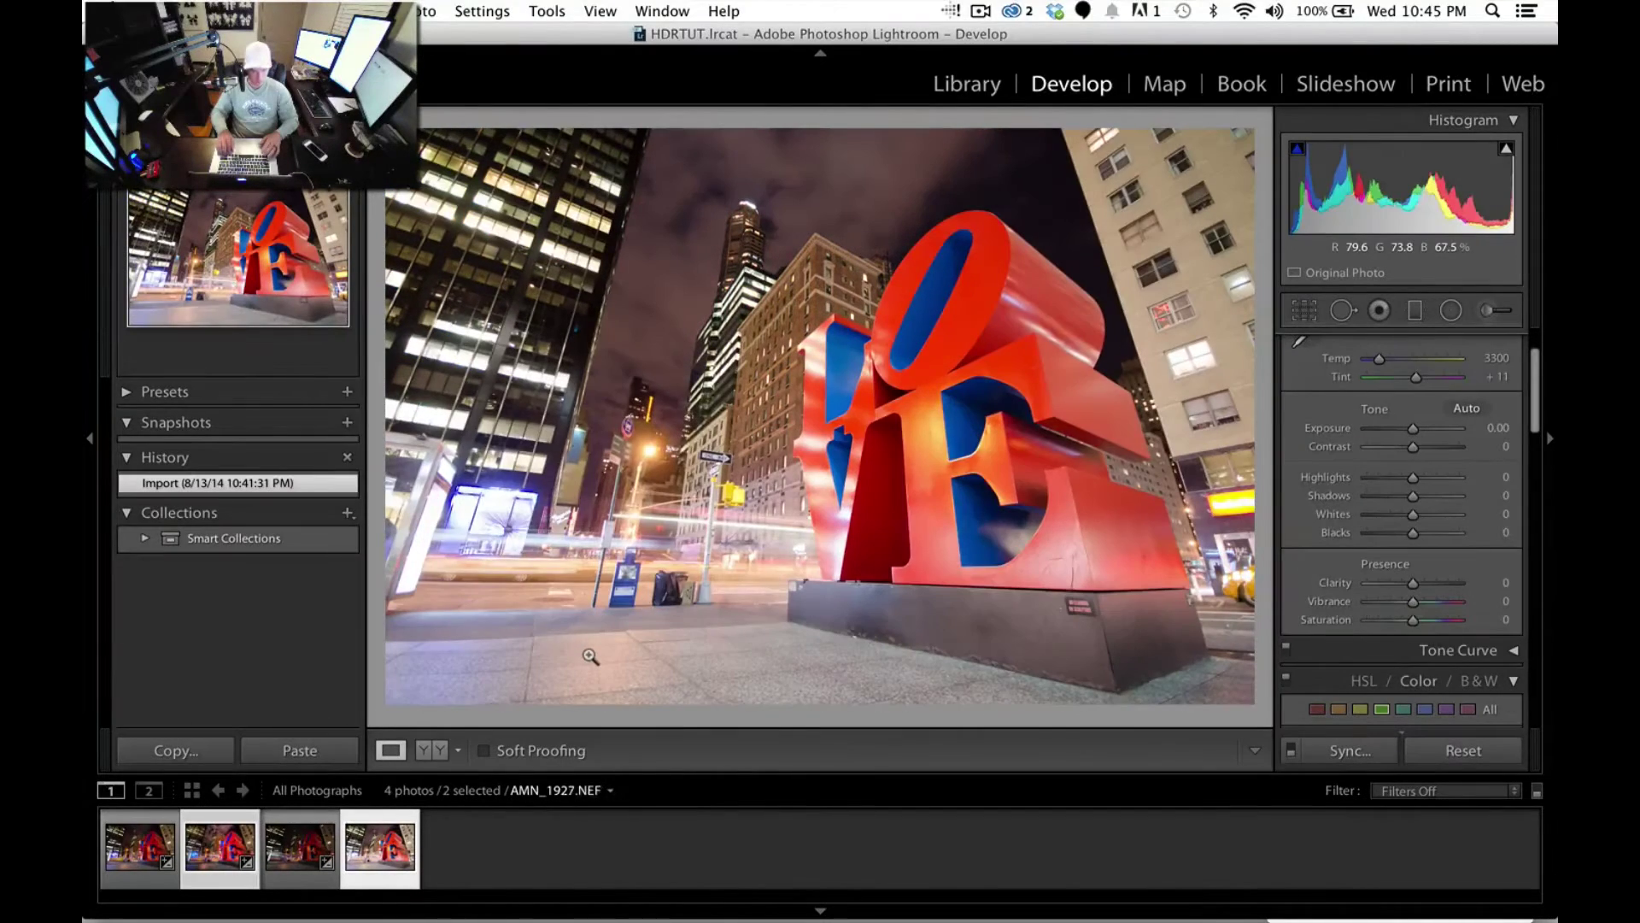
key("Left")
key("Right")
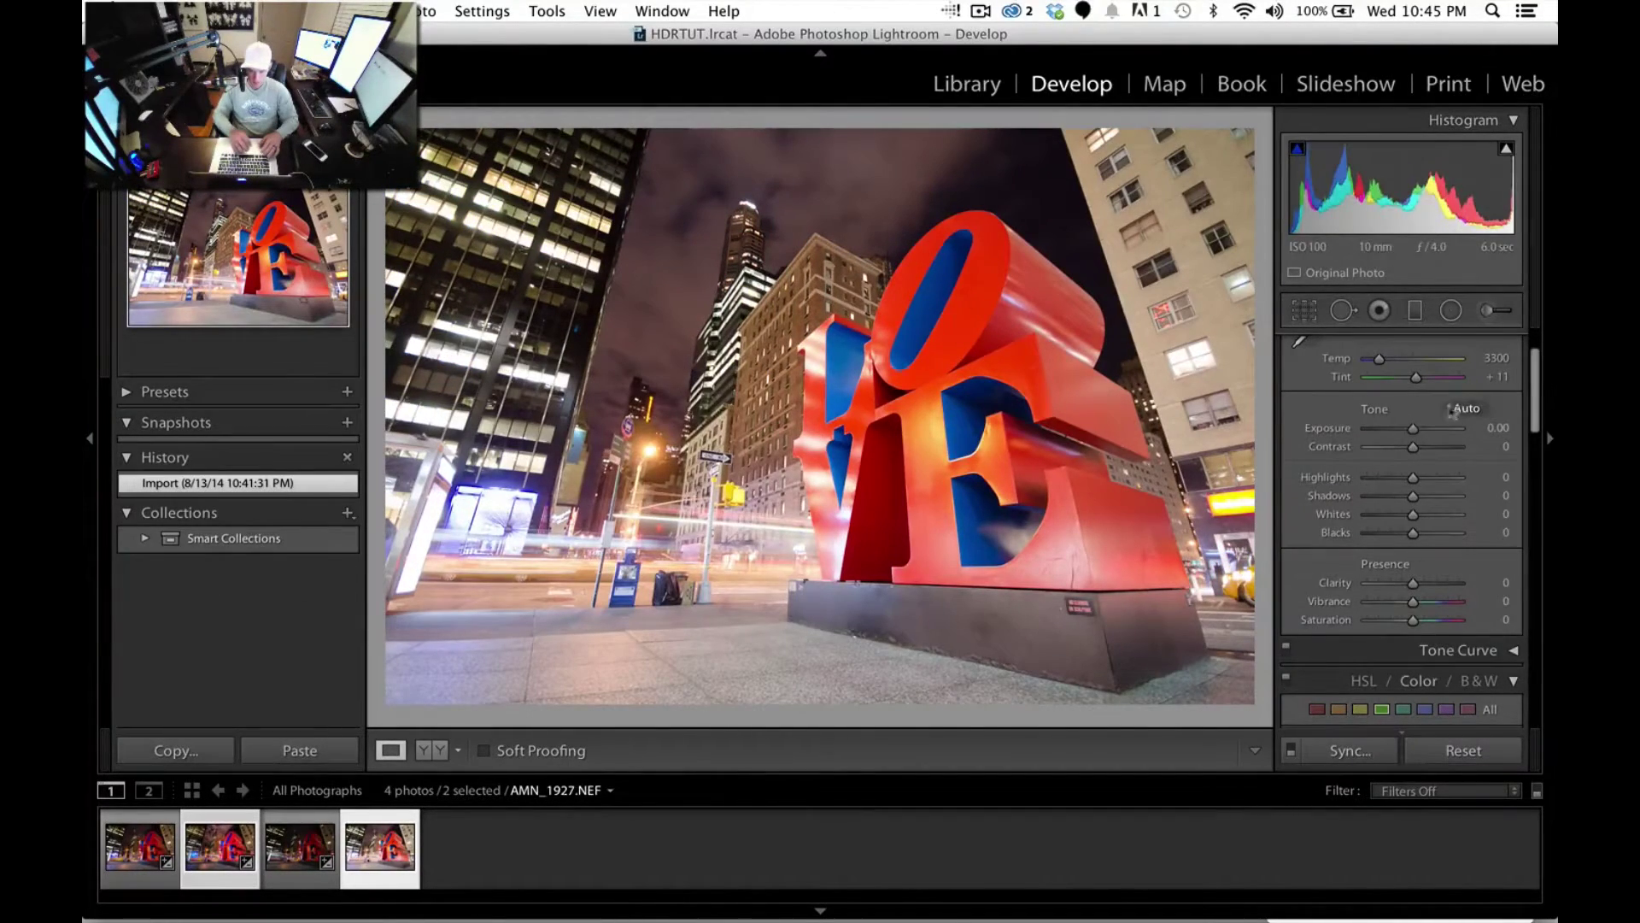
- Set AMN_1927.NEF's Exposure to -0.50, Shadows to +55, Clarity to +34 and Saturation to +15
left_click_drag(1413, 428, 1408, 428)
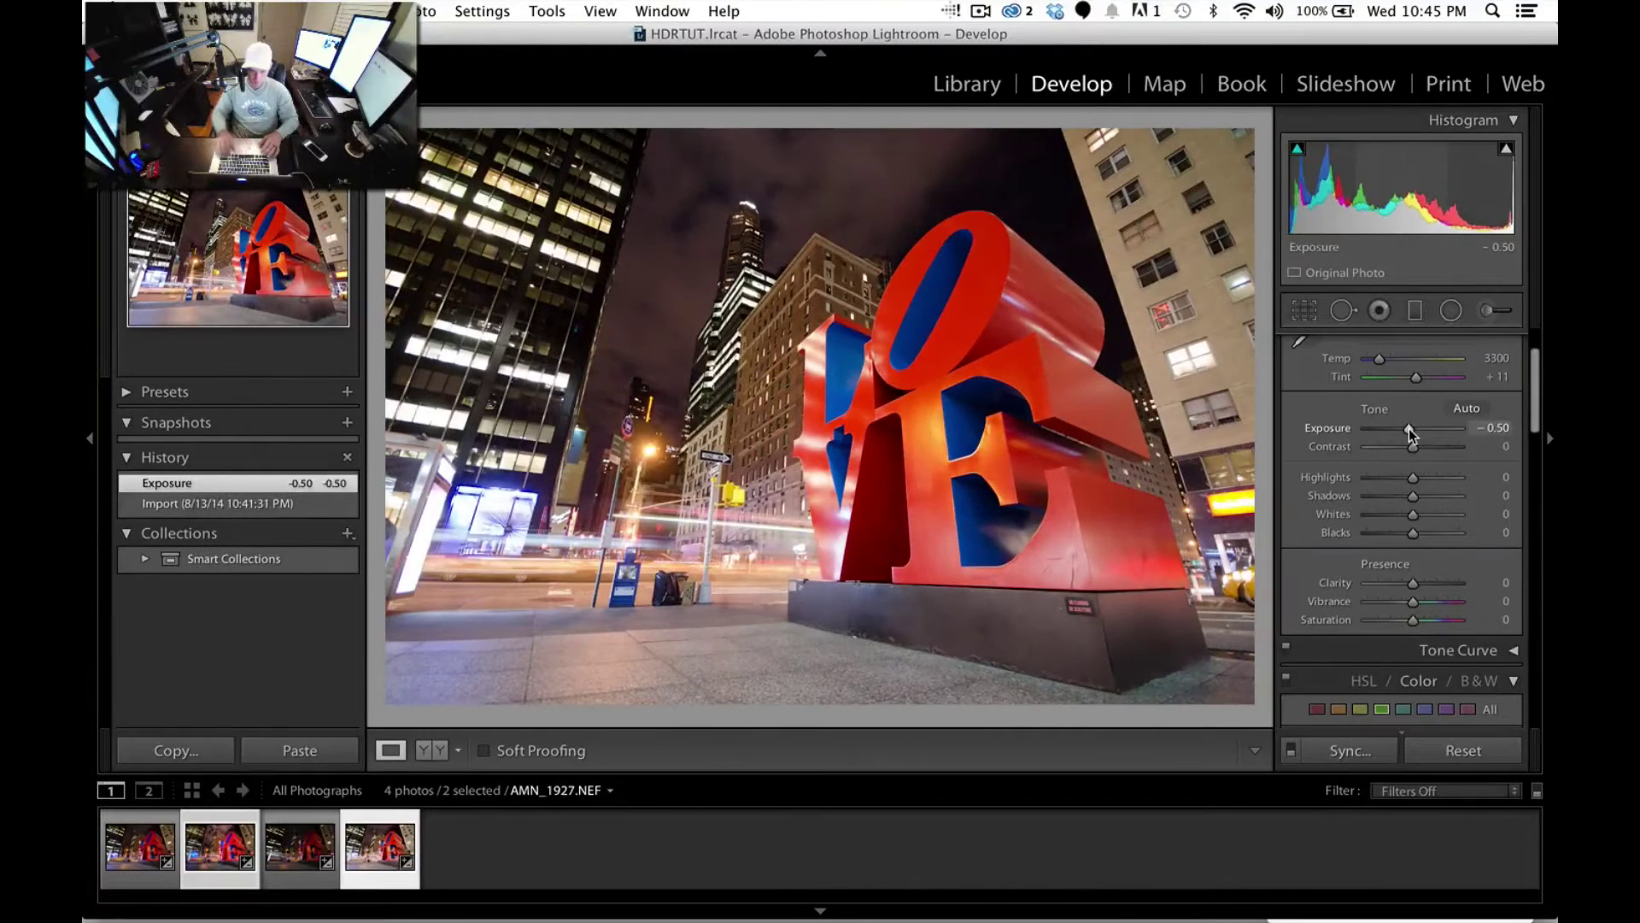
key("Left")
key("Right")
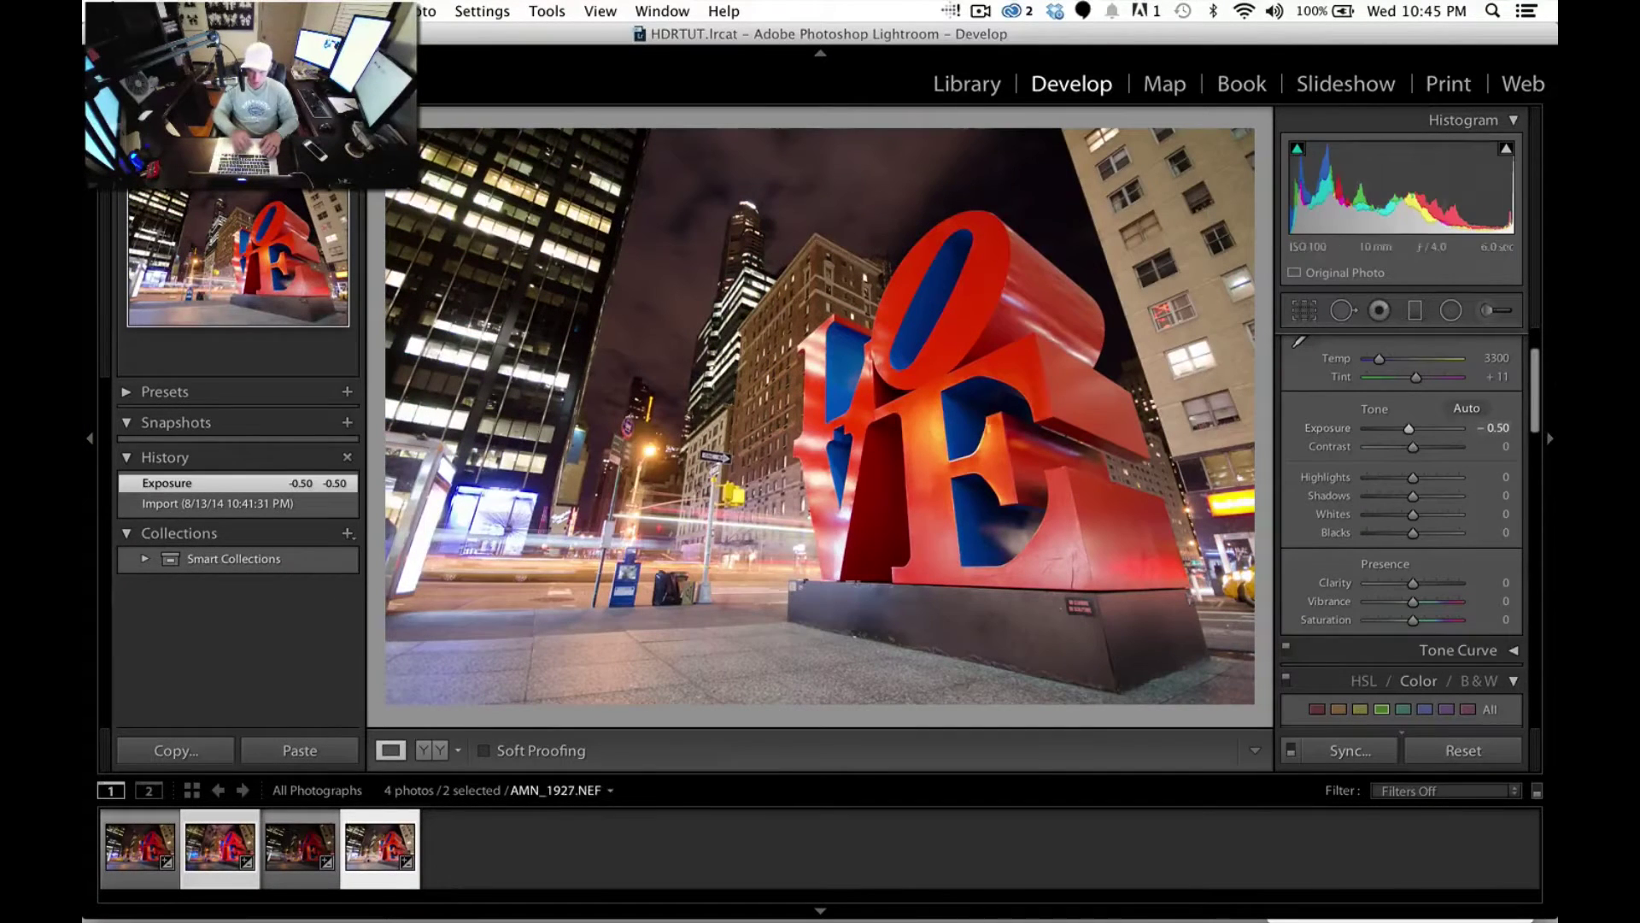
left_click_drag(1413, 496, 1438, 496)
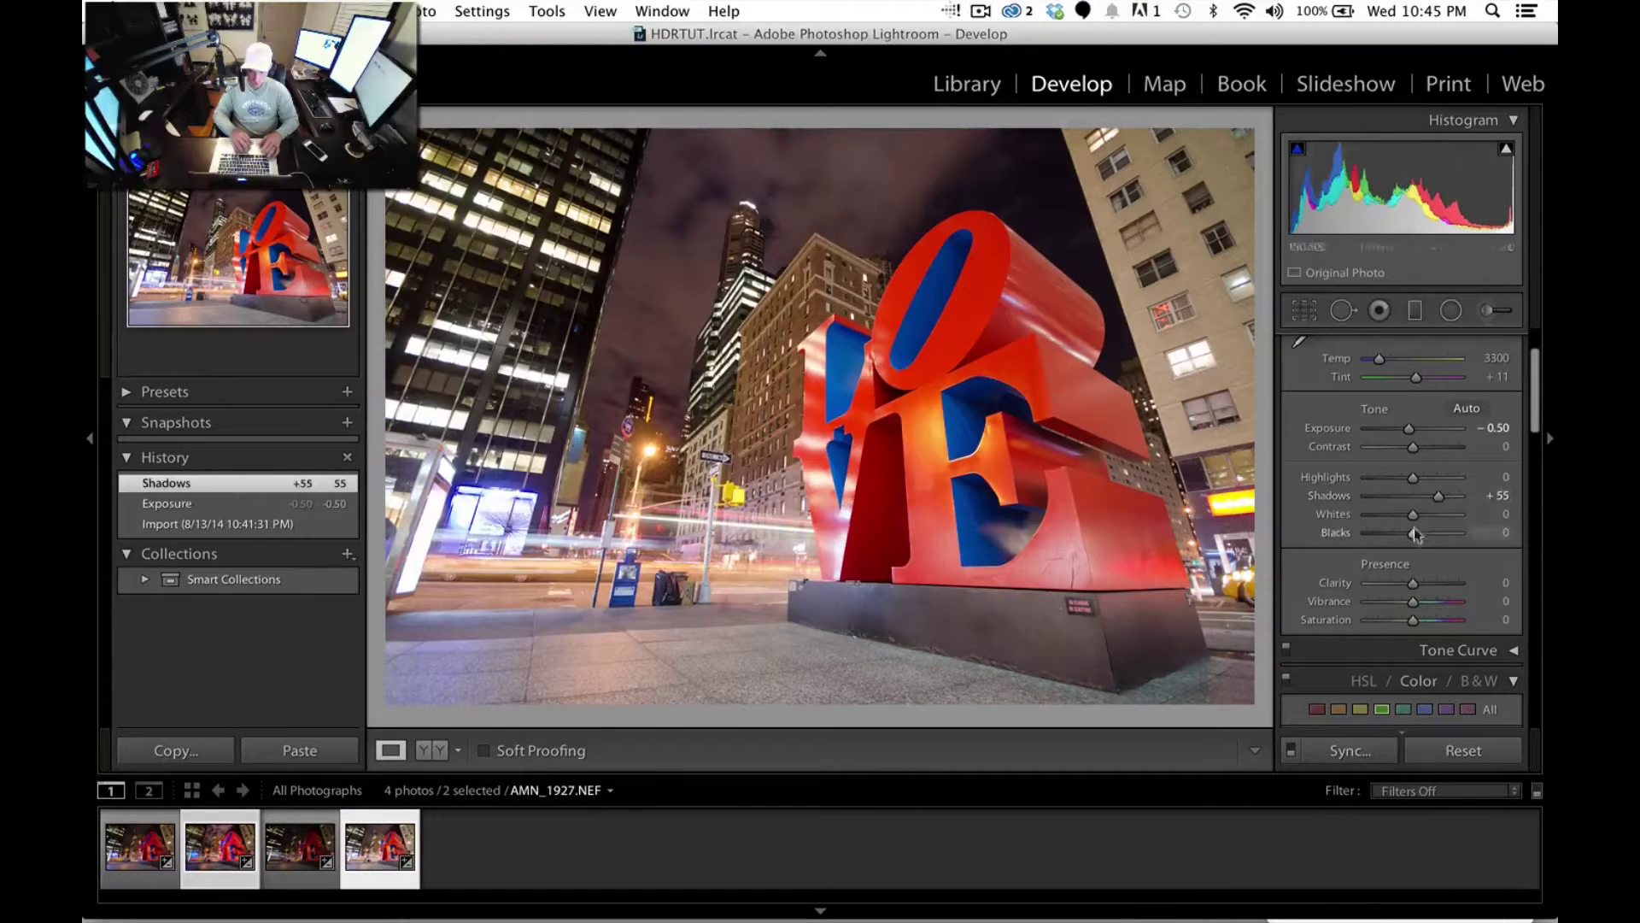
left_click_drag(1413, 583, 1417, 622)
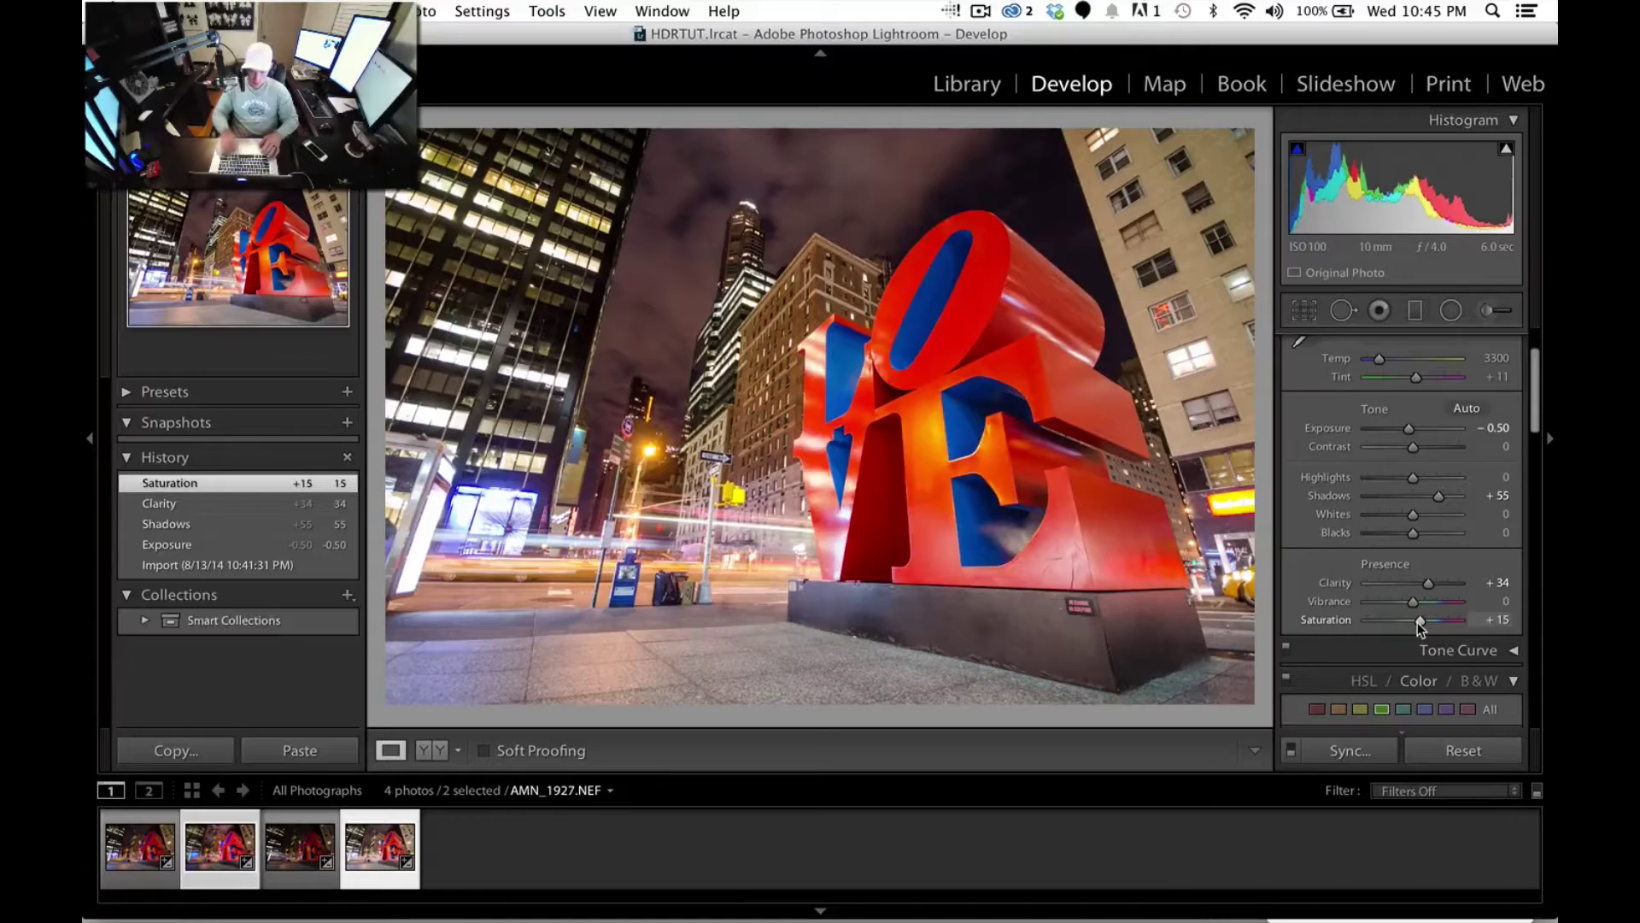
- Compare the adjusted AMN_1927.NEF with the tone-mapped image
key("Left")
key("Right")
key("Left")
key("Right")
key("Left")
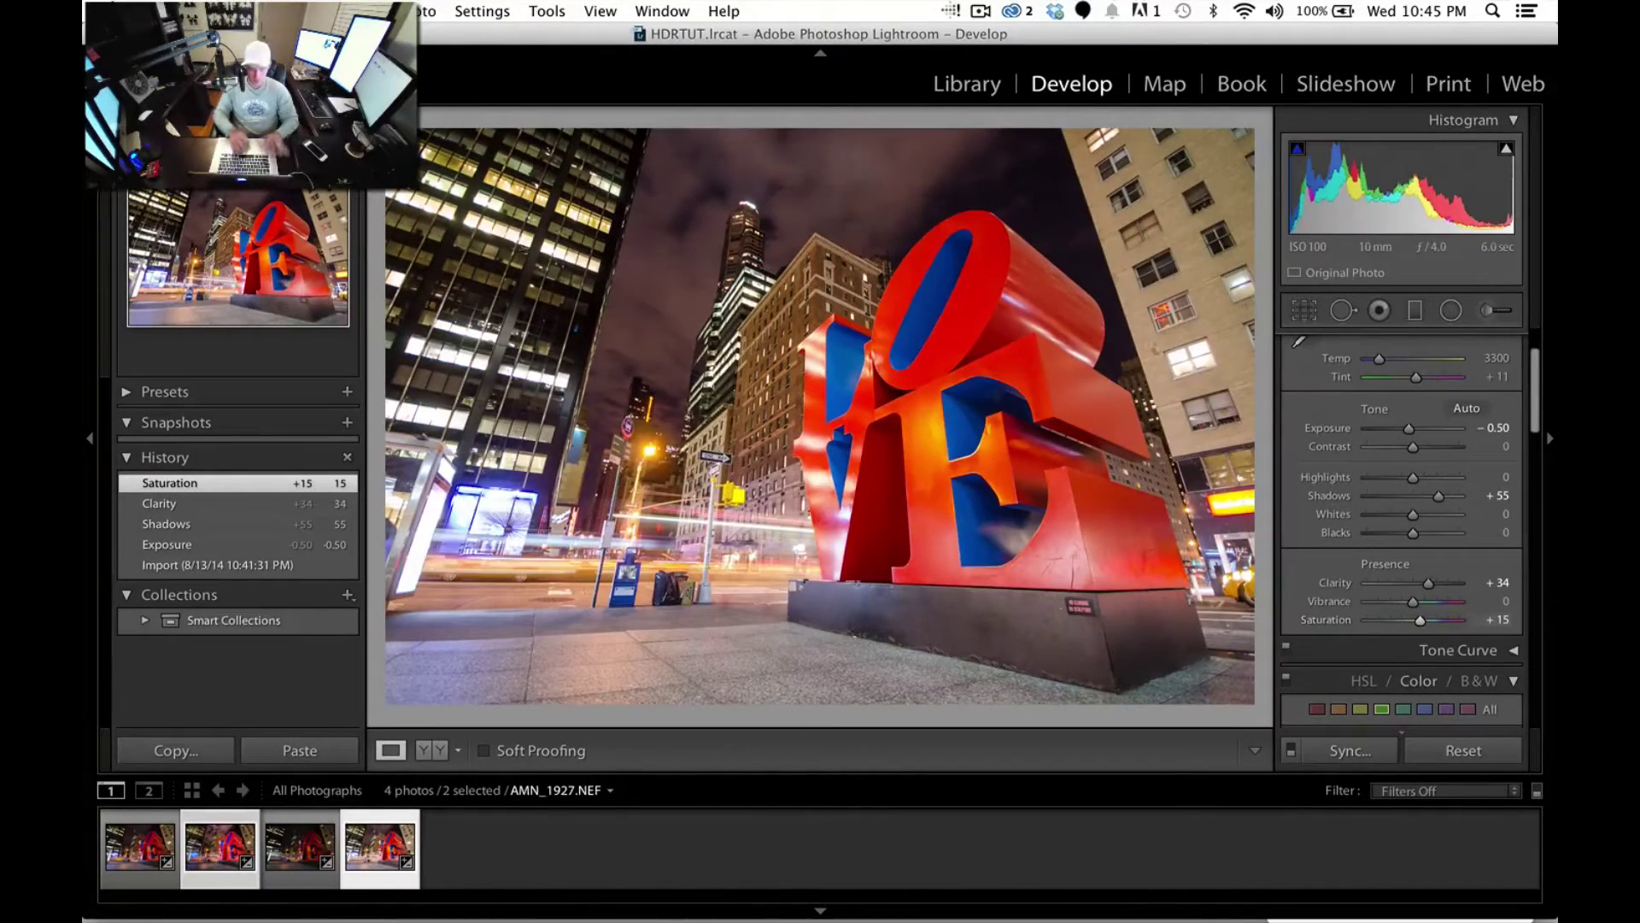
key("Left")
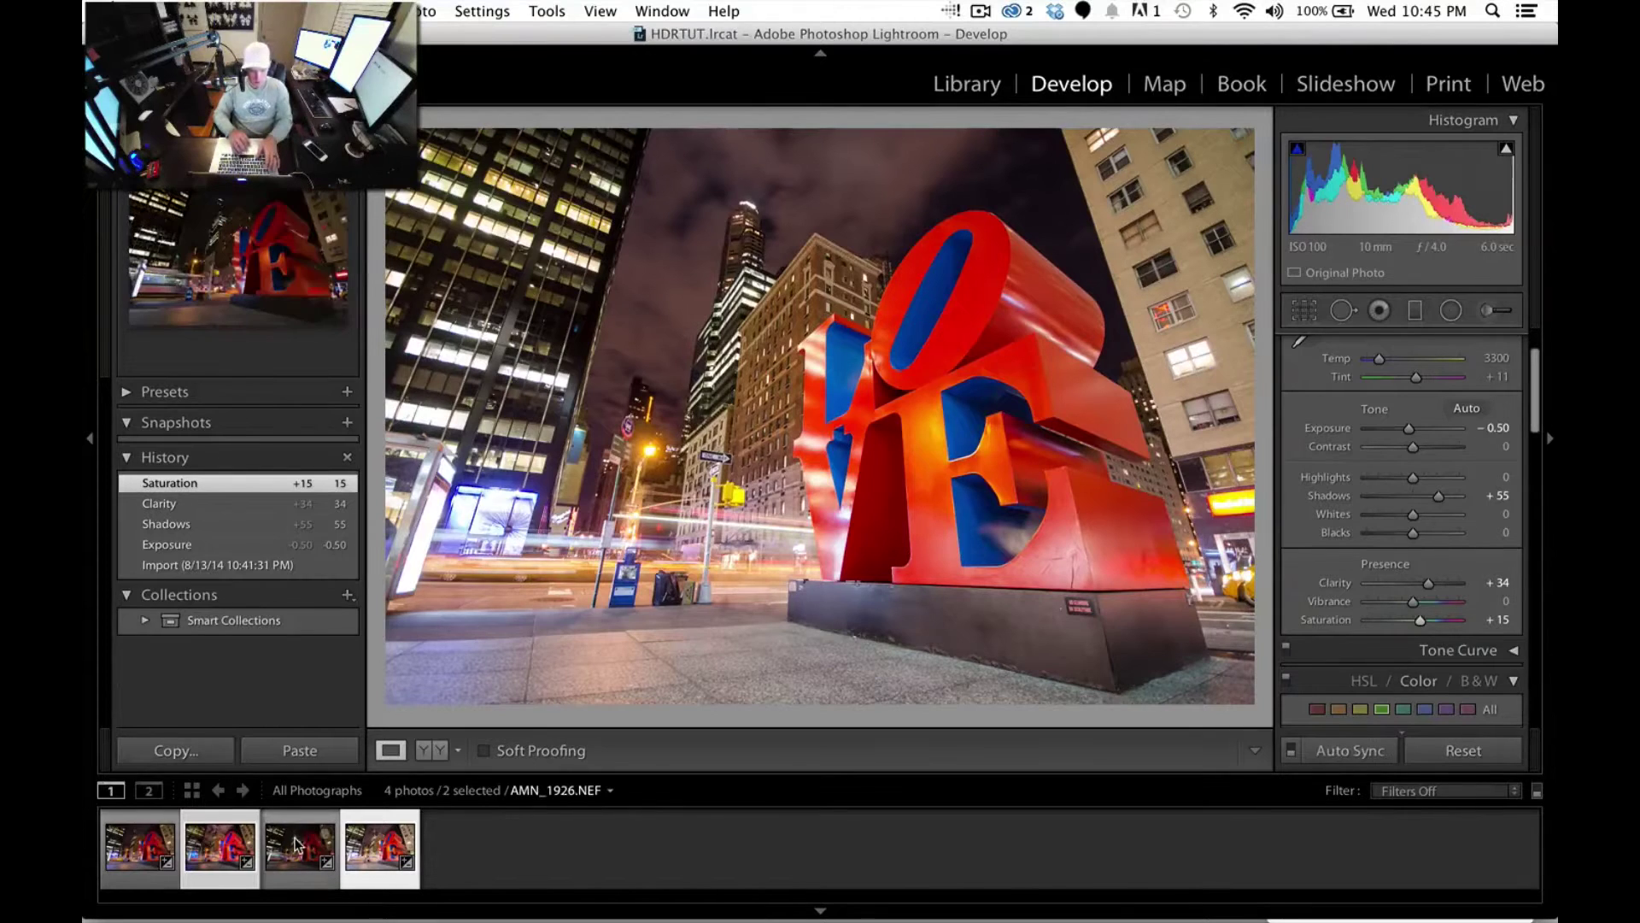
- Add AMN_1926.NEF and AMN_1925.NEF to the selection and open all four photos as layers in Photoshop
left_click(305, 844, "super")
left_click(137, 852, "super")
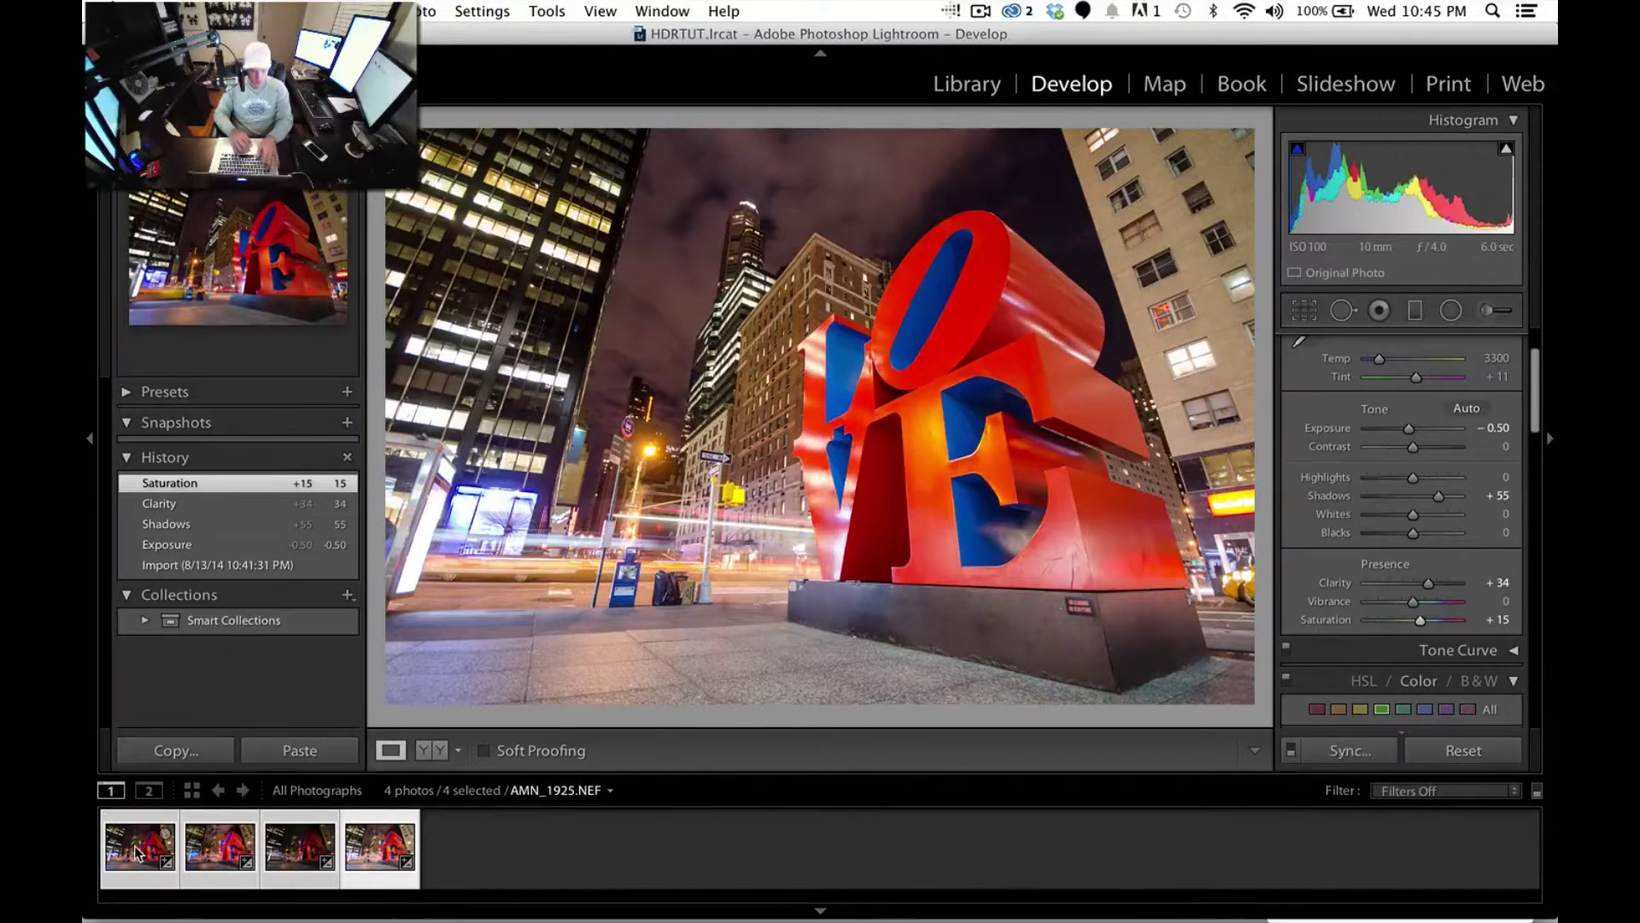
key("Right")
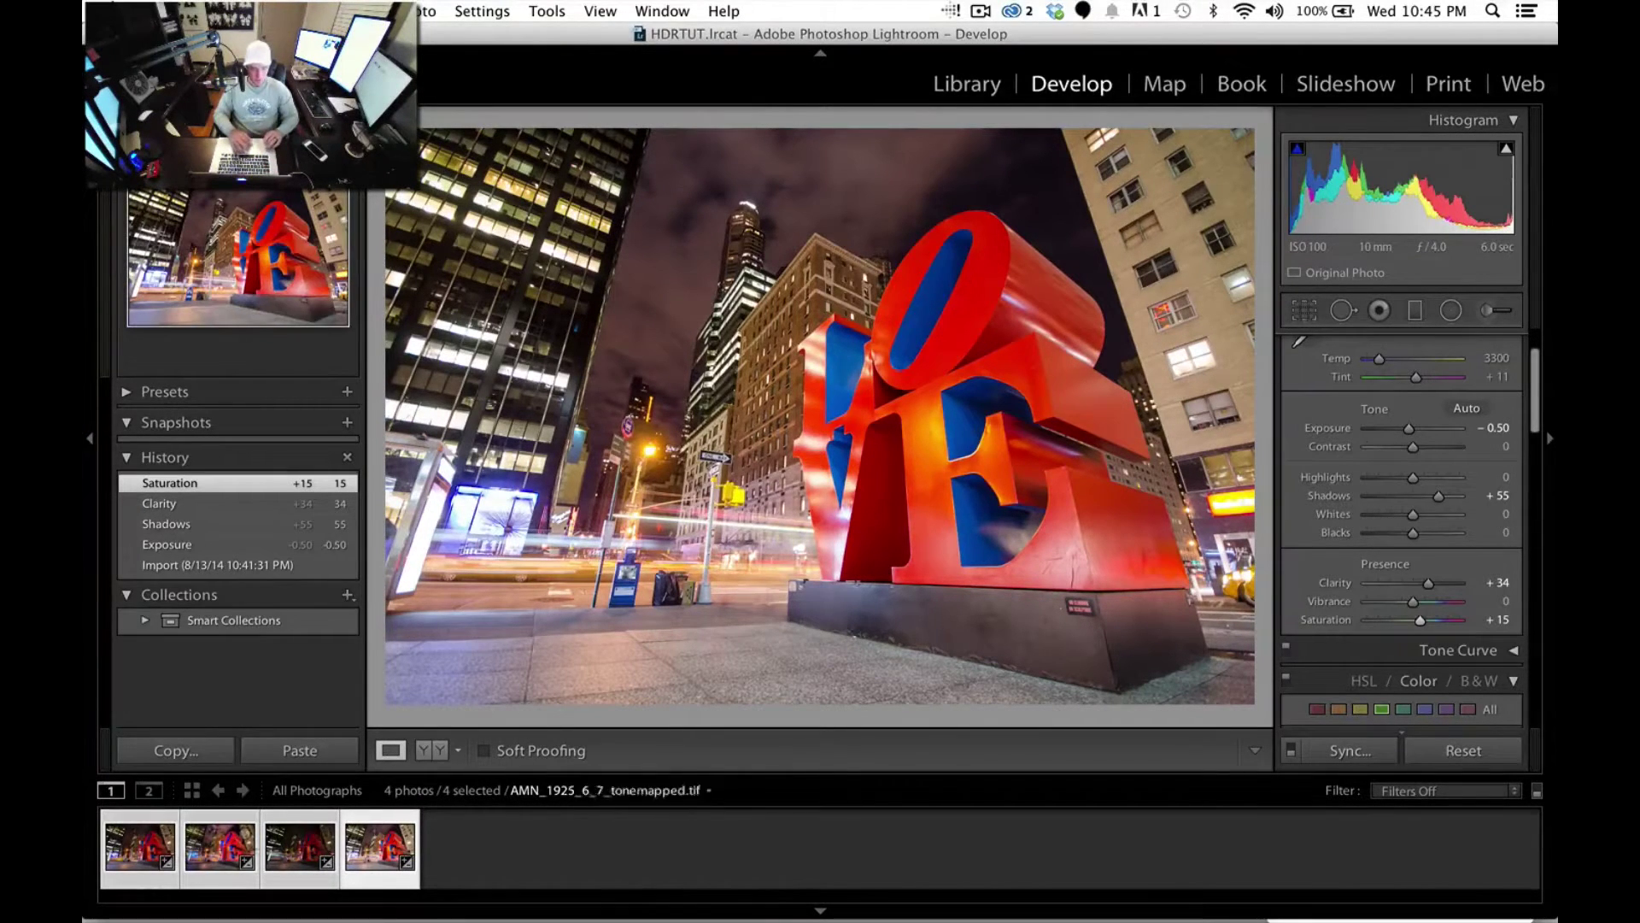
right_click(294, 850)
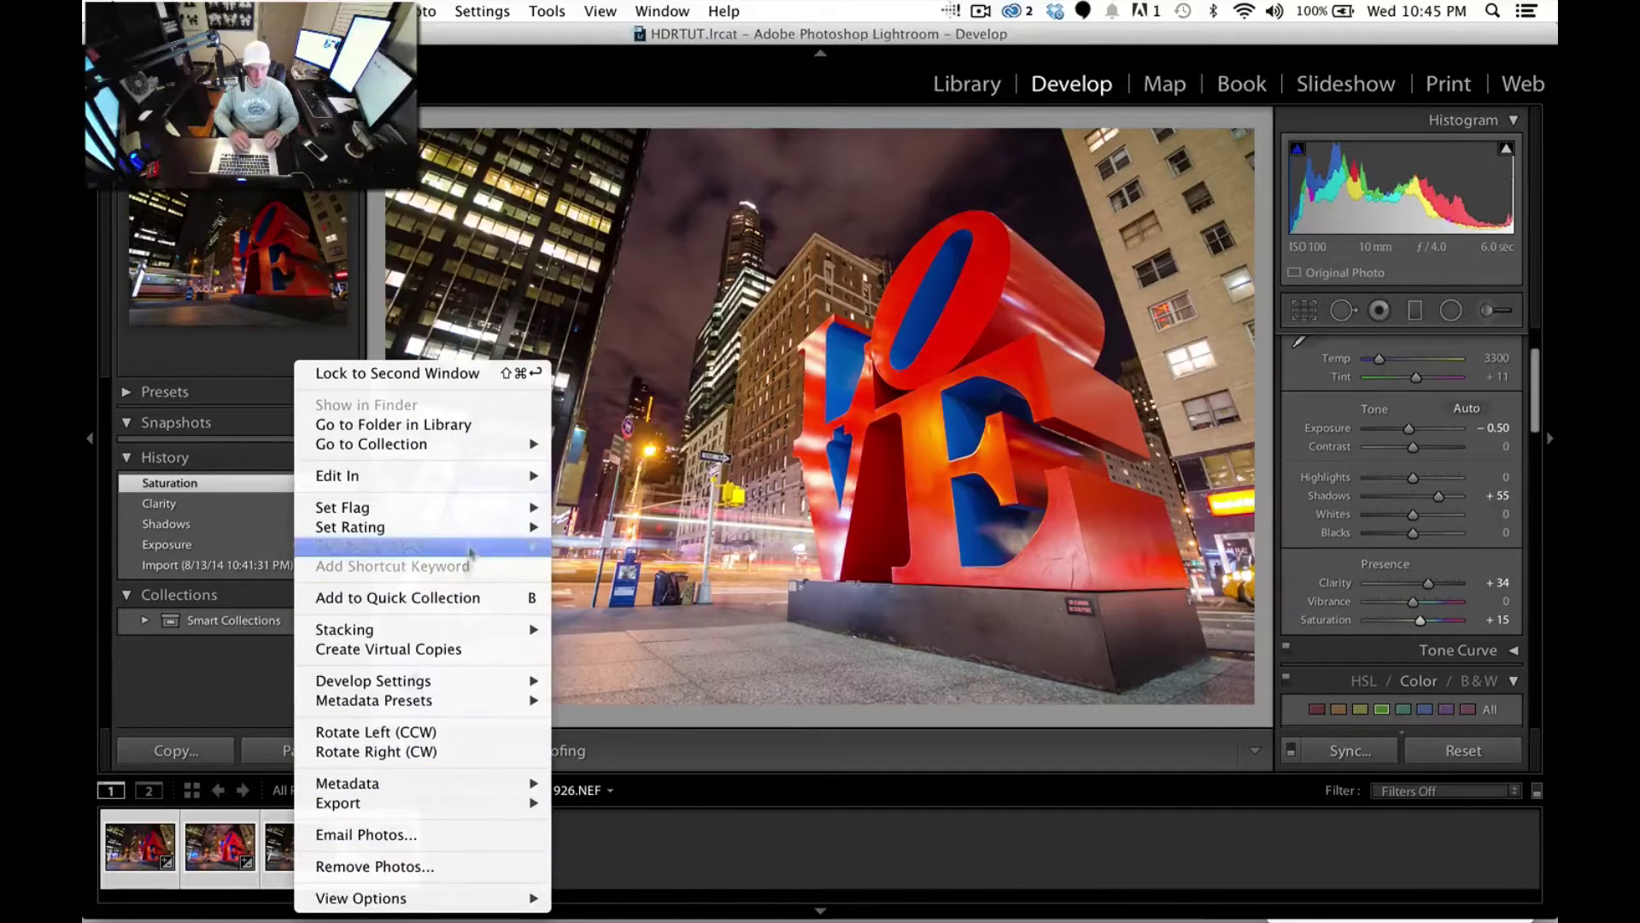
mouse_move(469, 488)
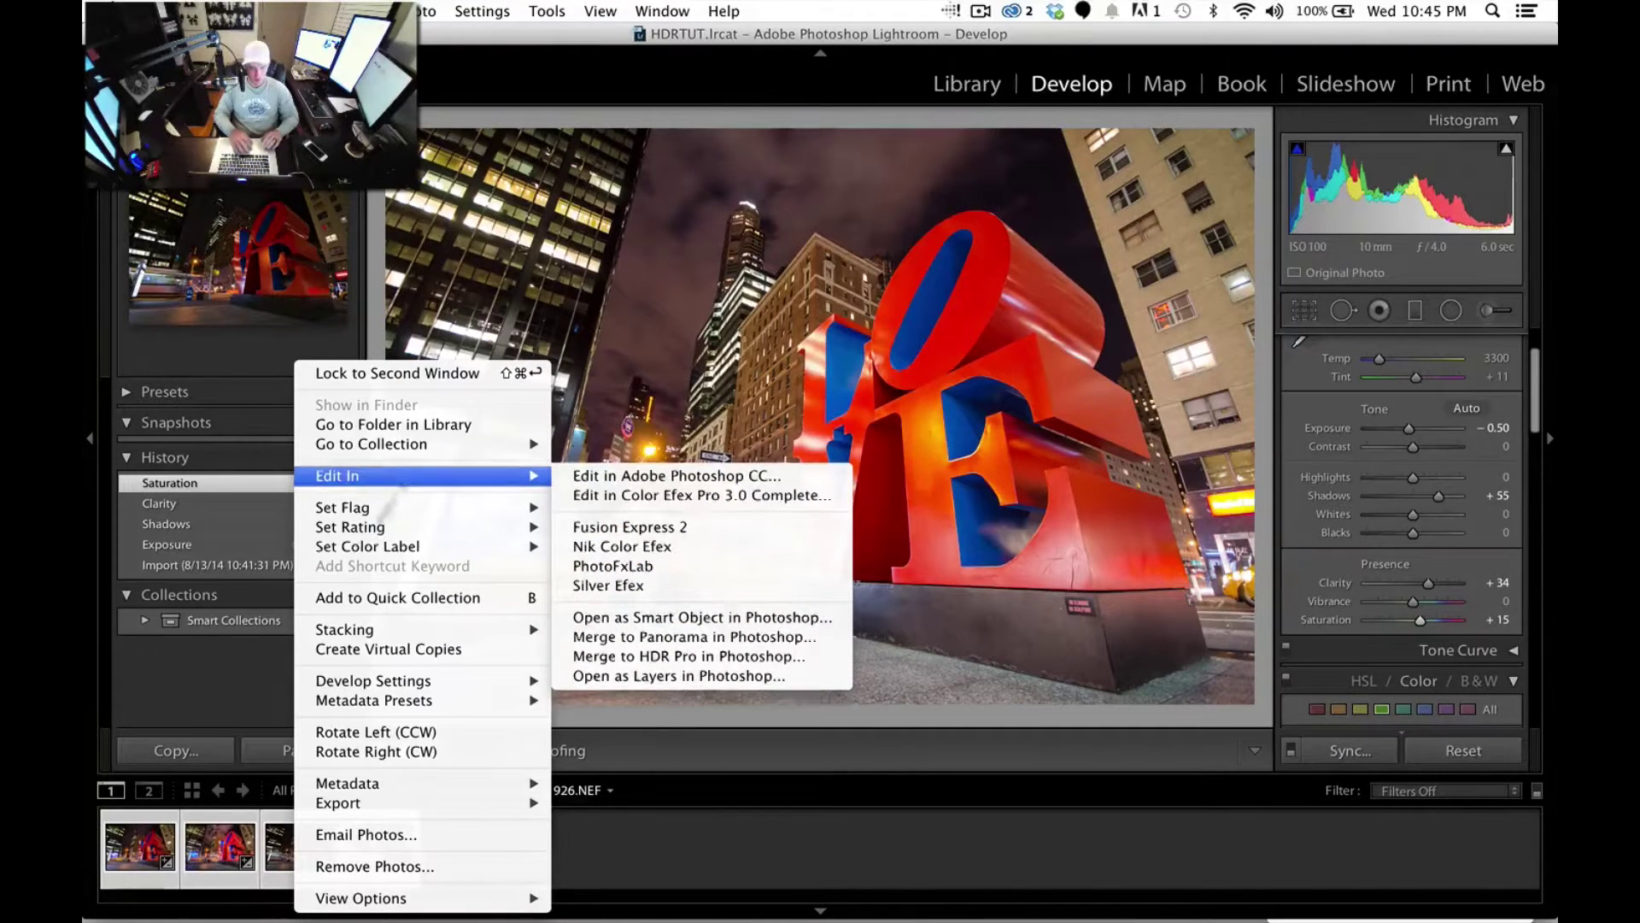
mouse_move(410, 481)
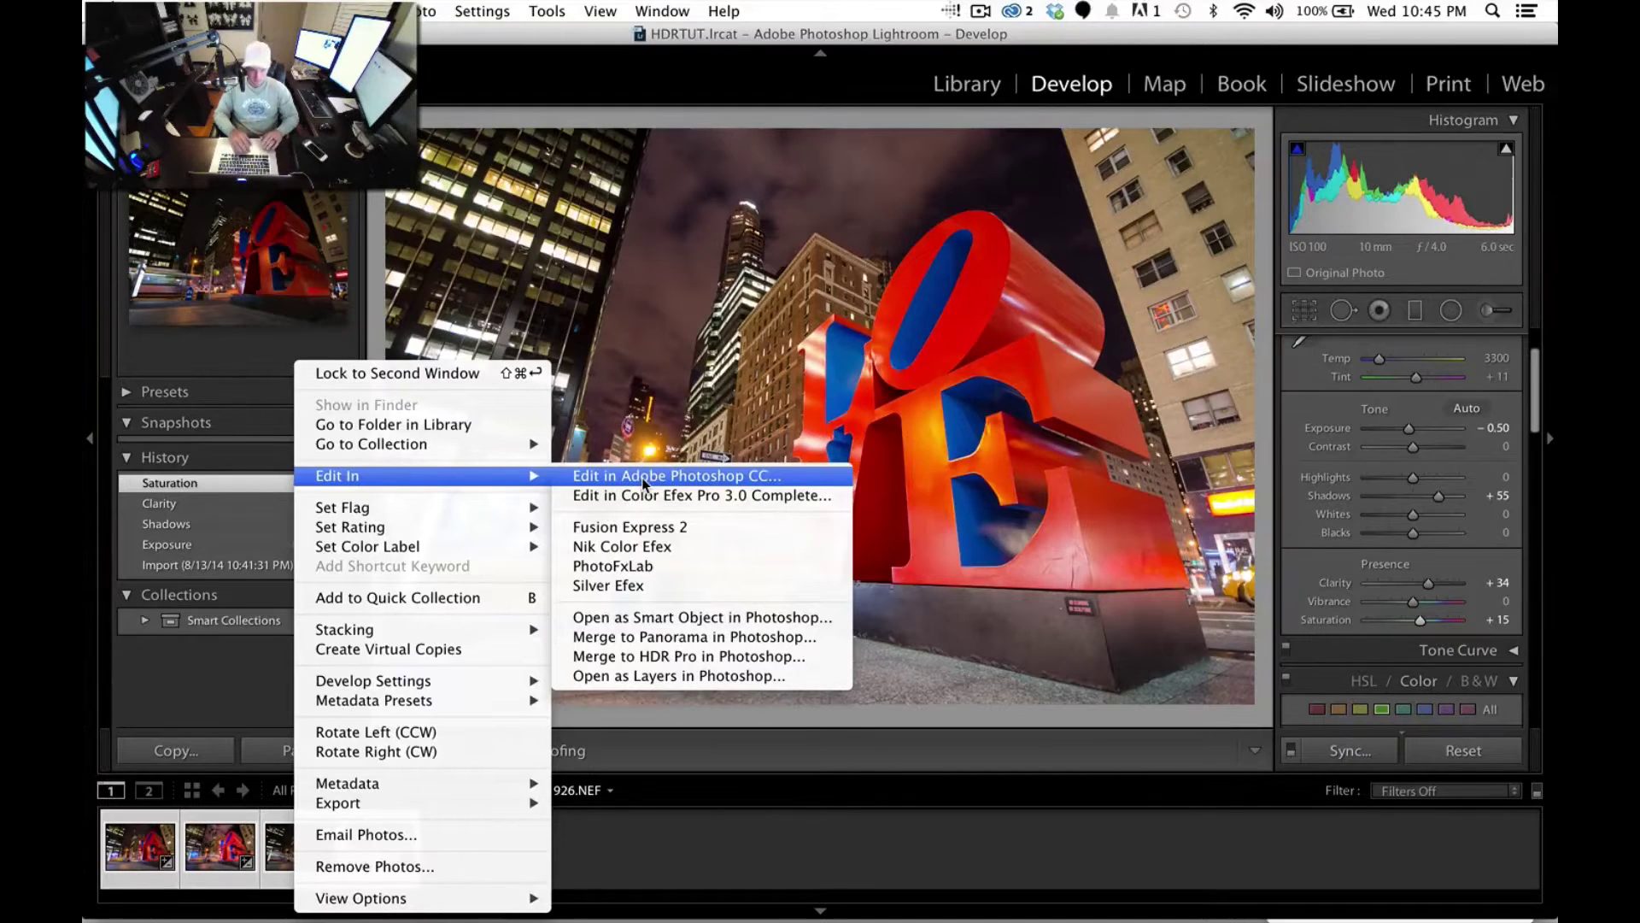
left_click(648, 674)
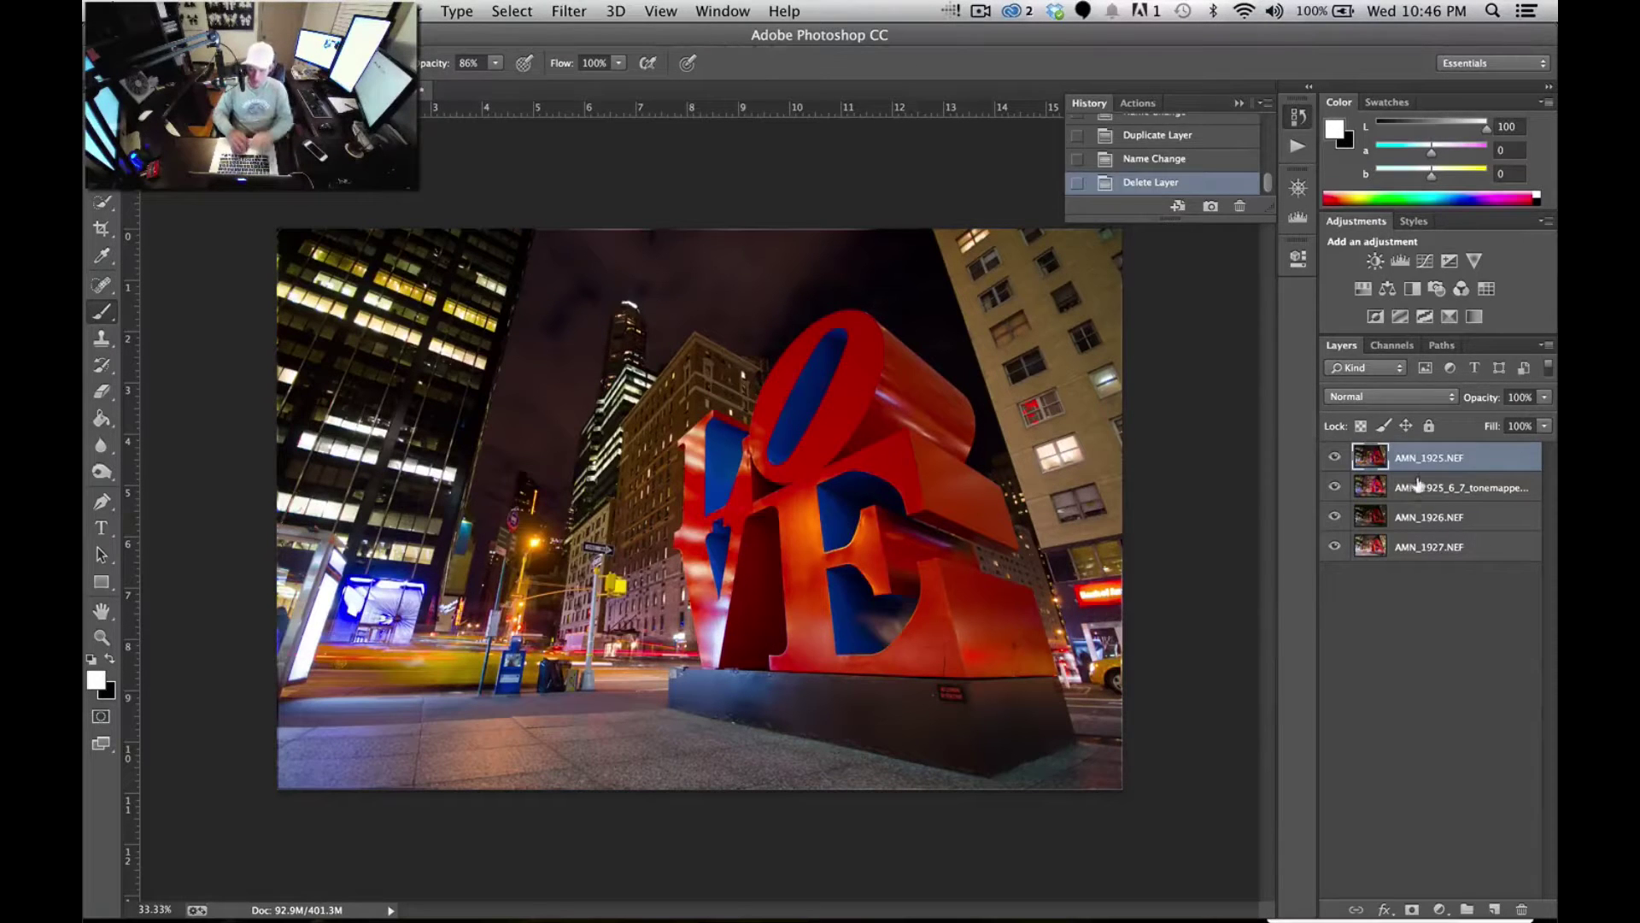
- Reorder the layers with the tone-mapped image on top and AMN_1927.NEF directly beneath it, leaving the tone-mapped layer selected
left_click_drag(1418, 480, 1418, 452)
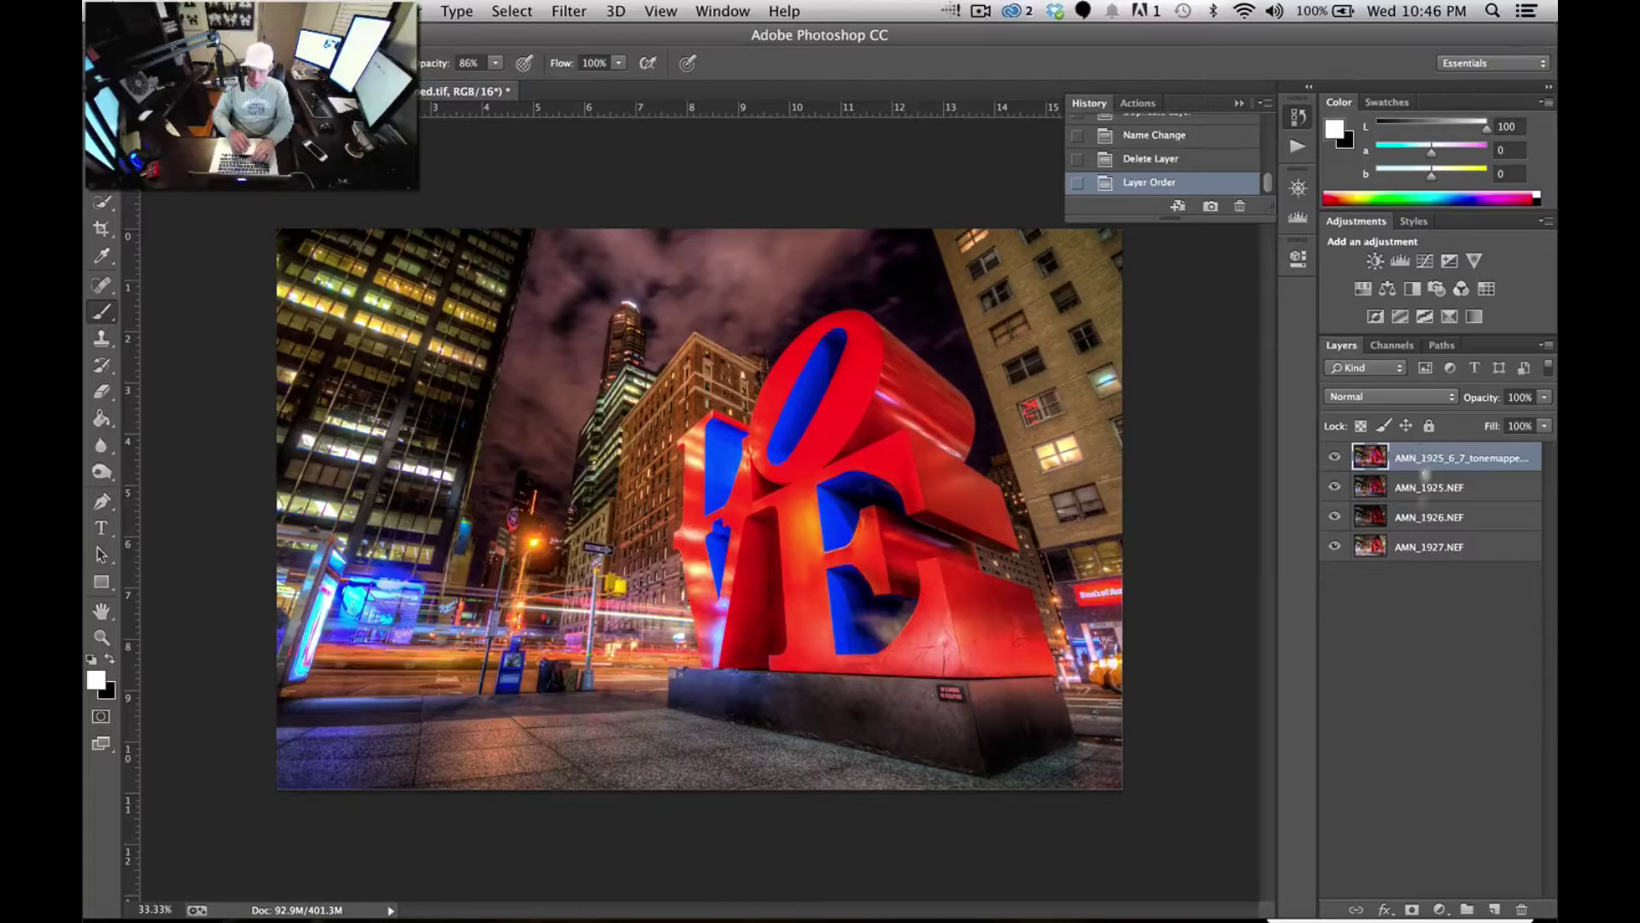
left_click_drag(1411, 549, 1409, 478)
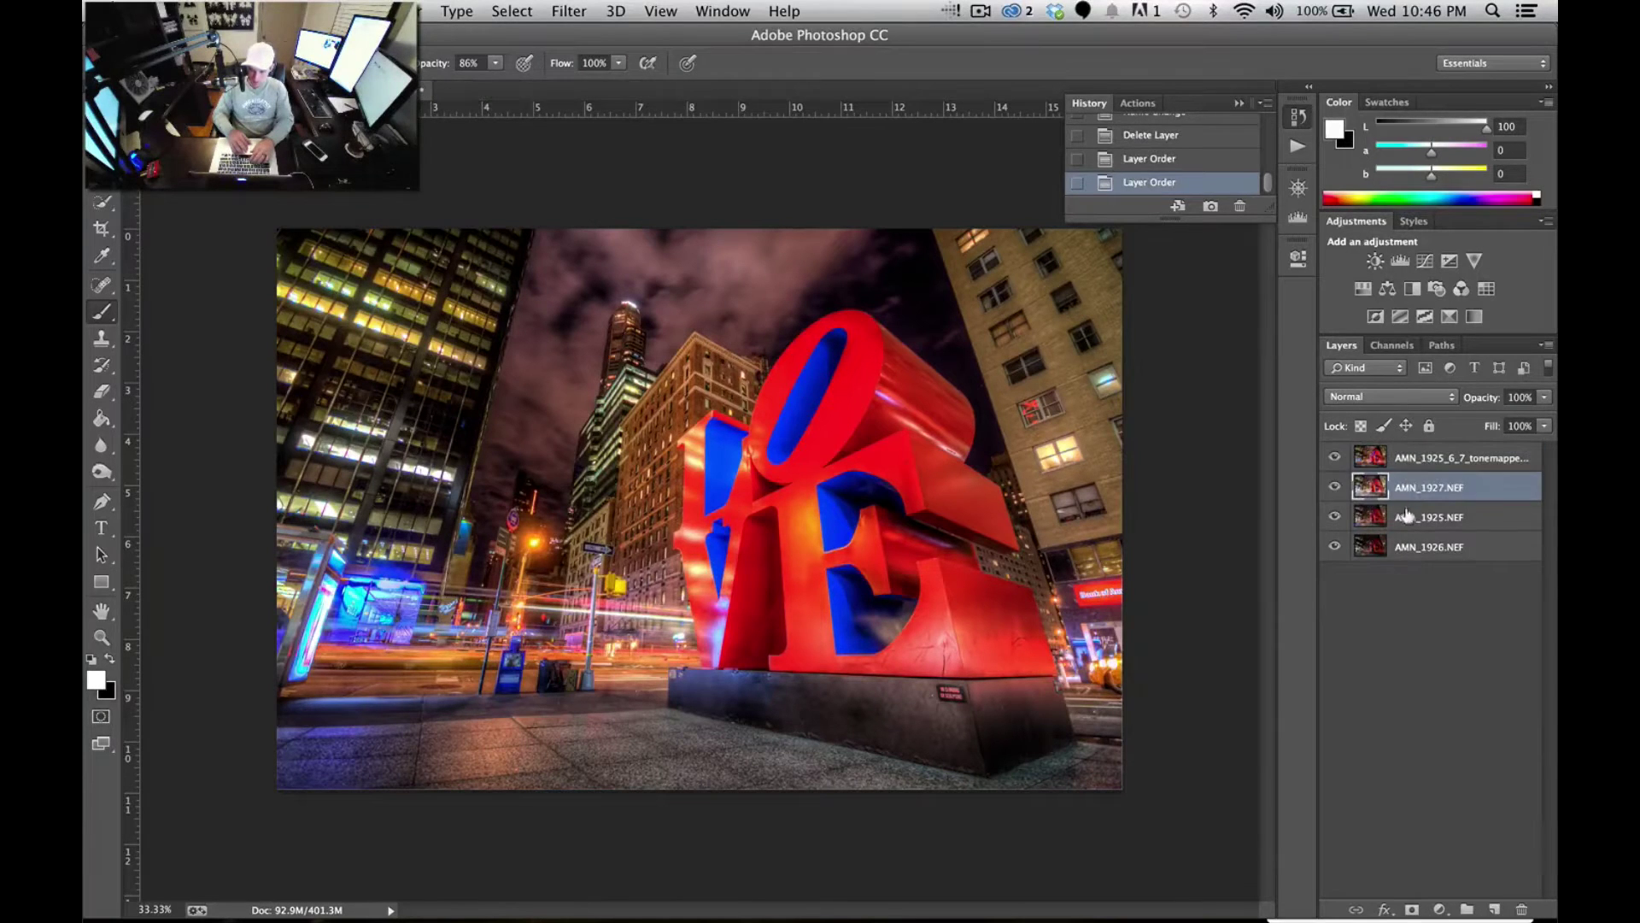
left_click(1407, 515)
left_click(1418, 547)
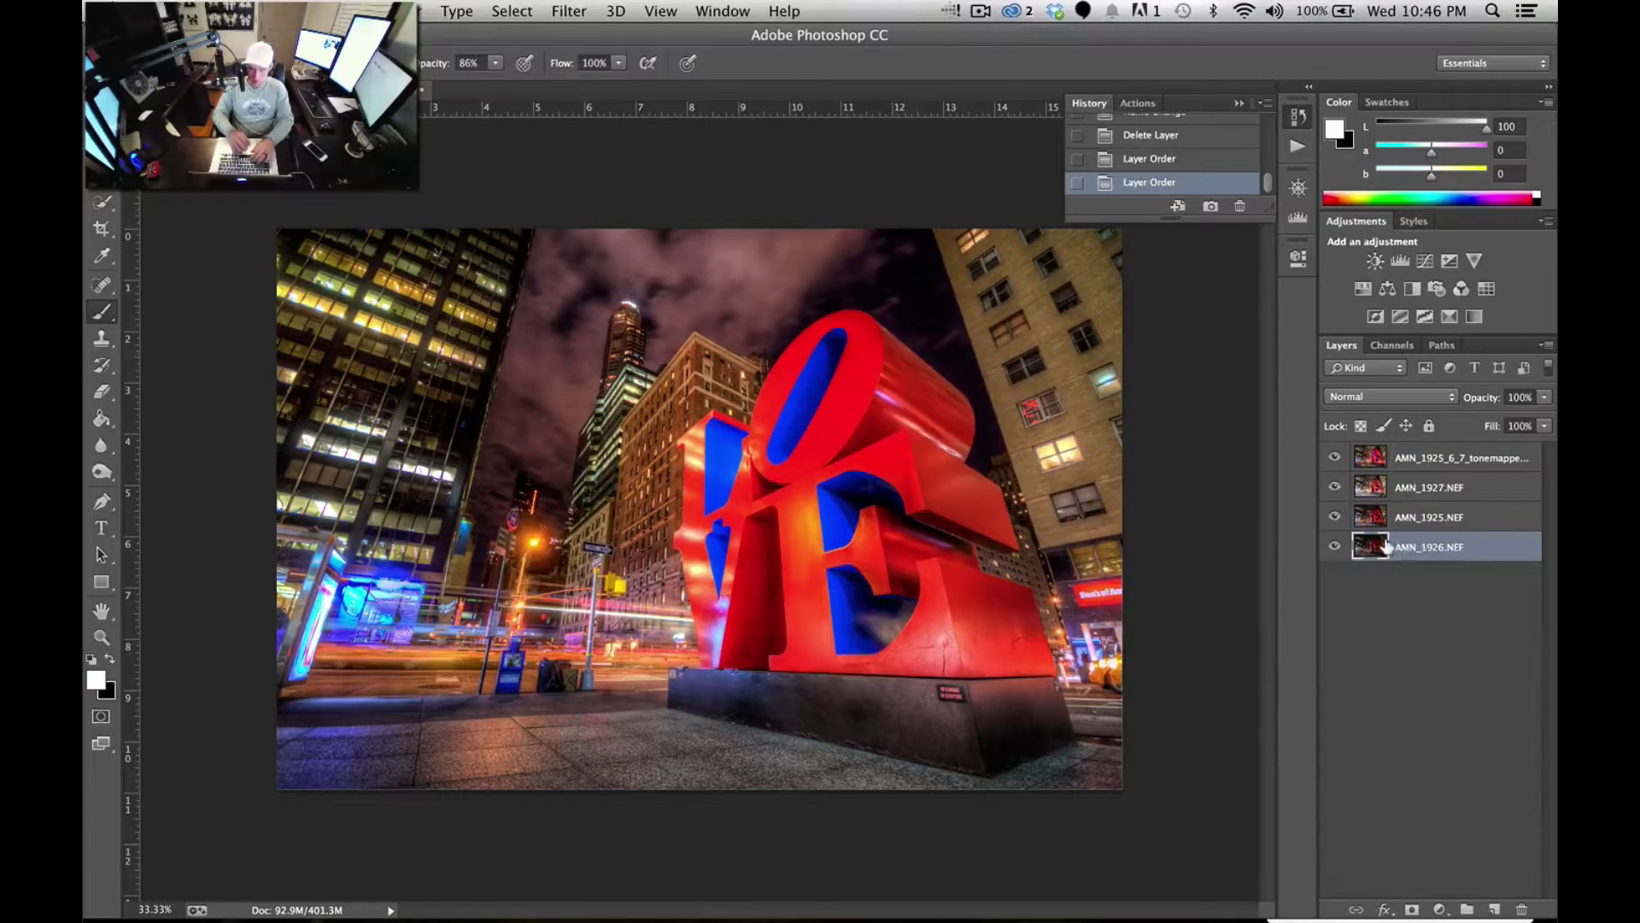
left_click(1414, 458)
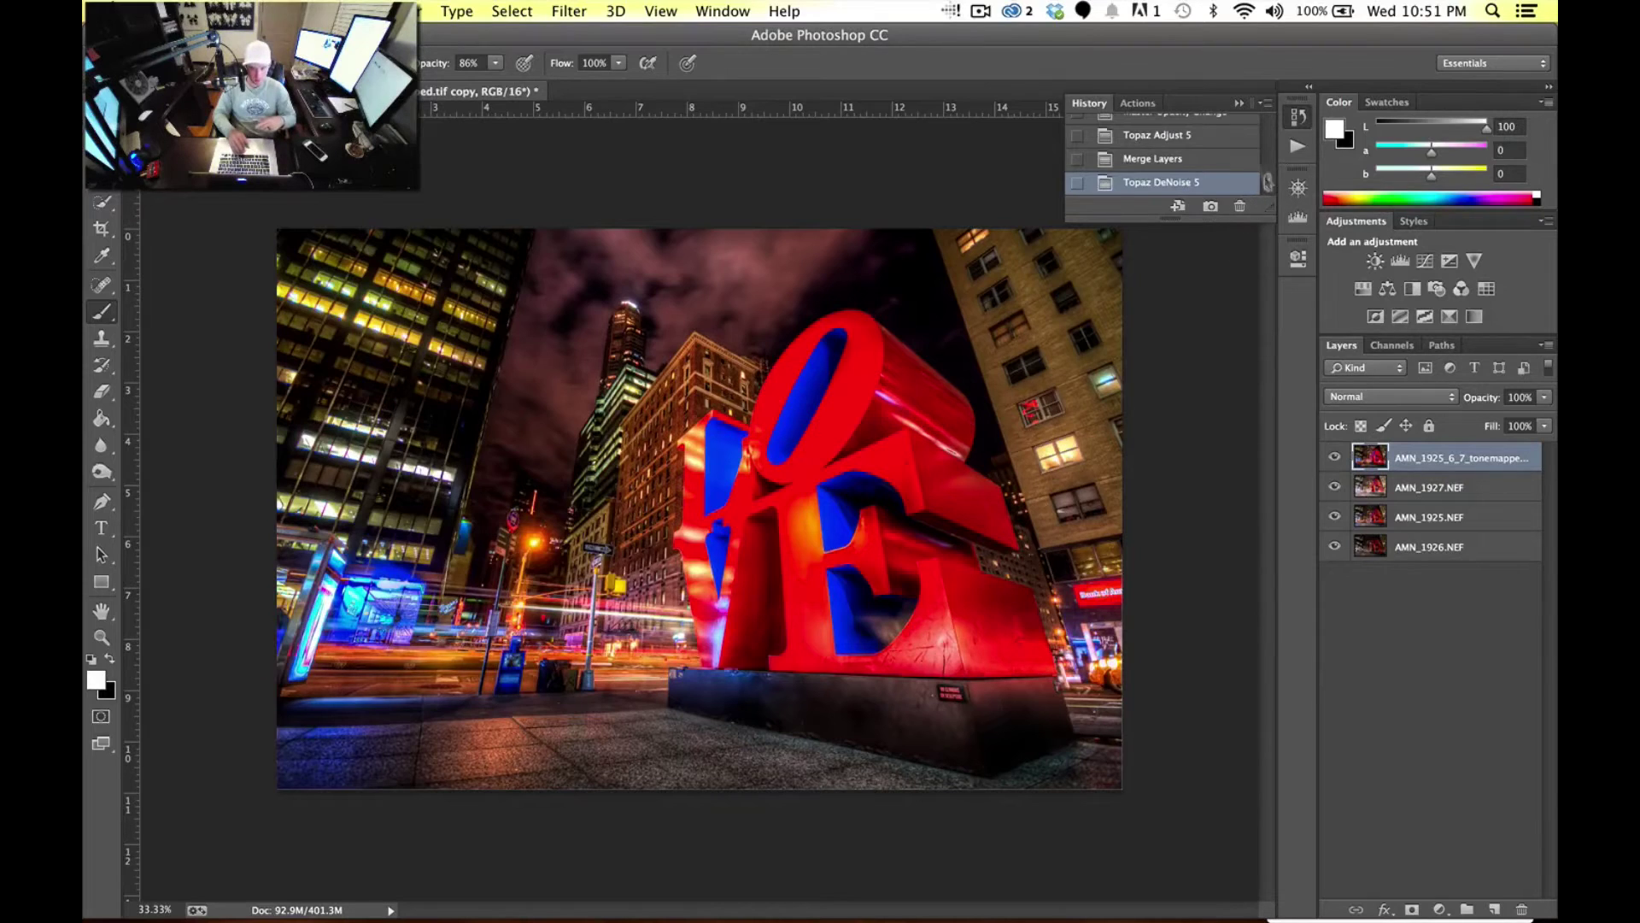
- Display the list of default actions in place of the history states
left_click(1264, 103)
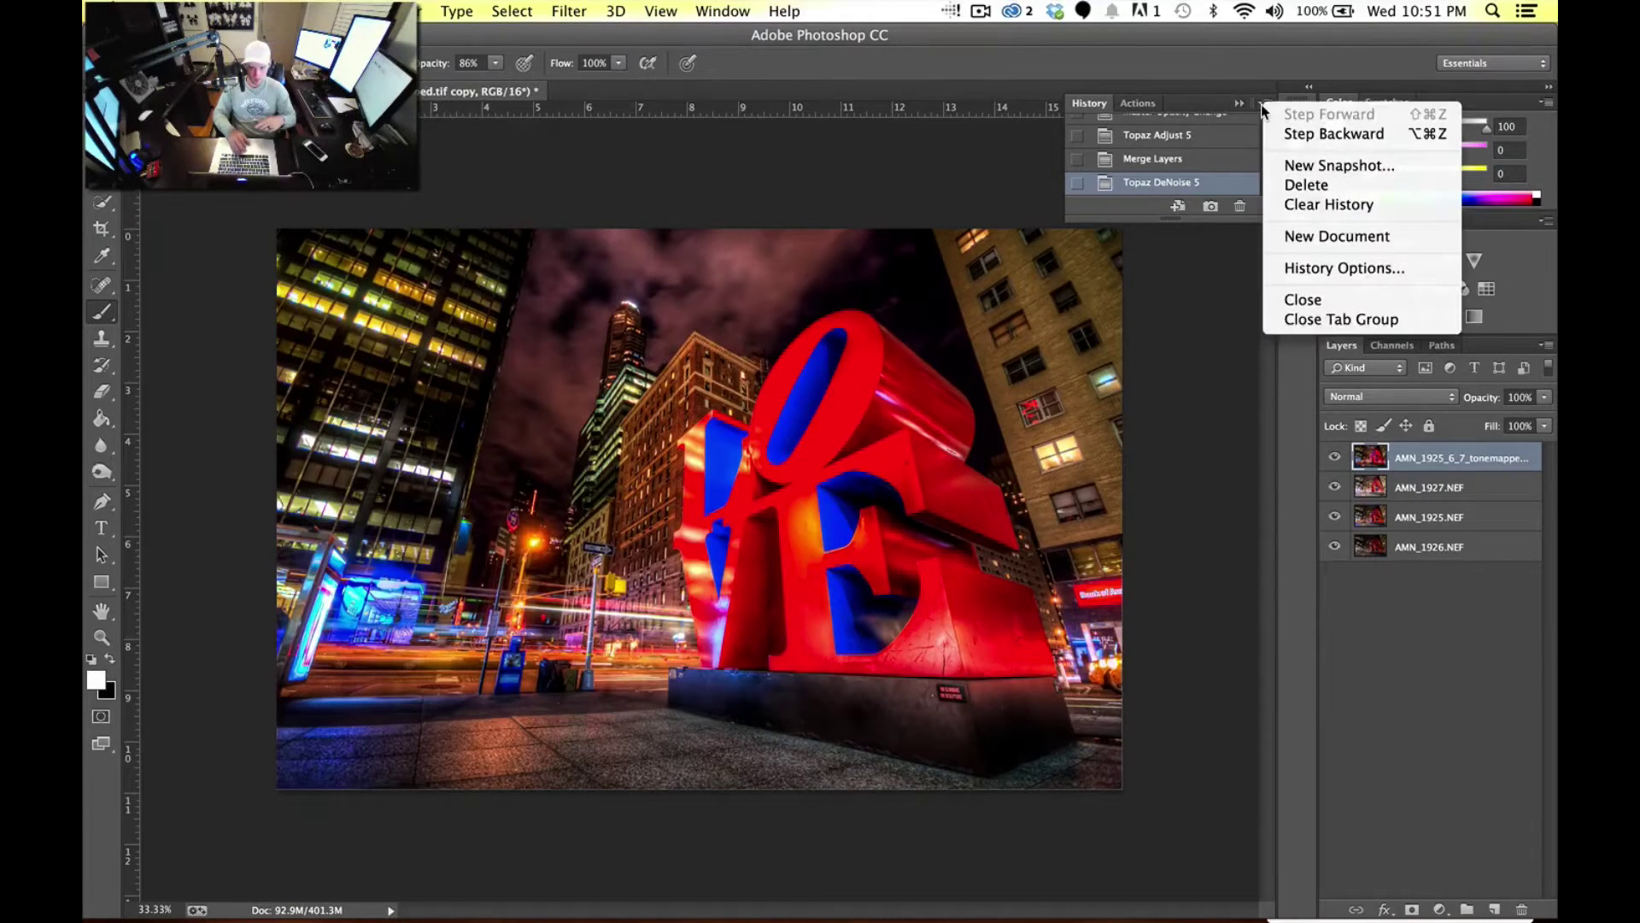
left_click(961, 184)
left_click(1147, 104)
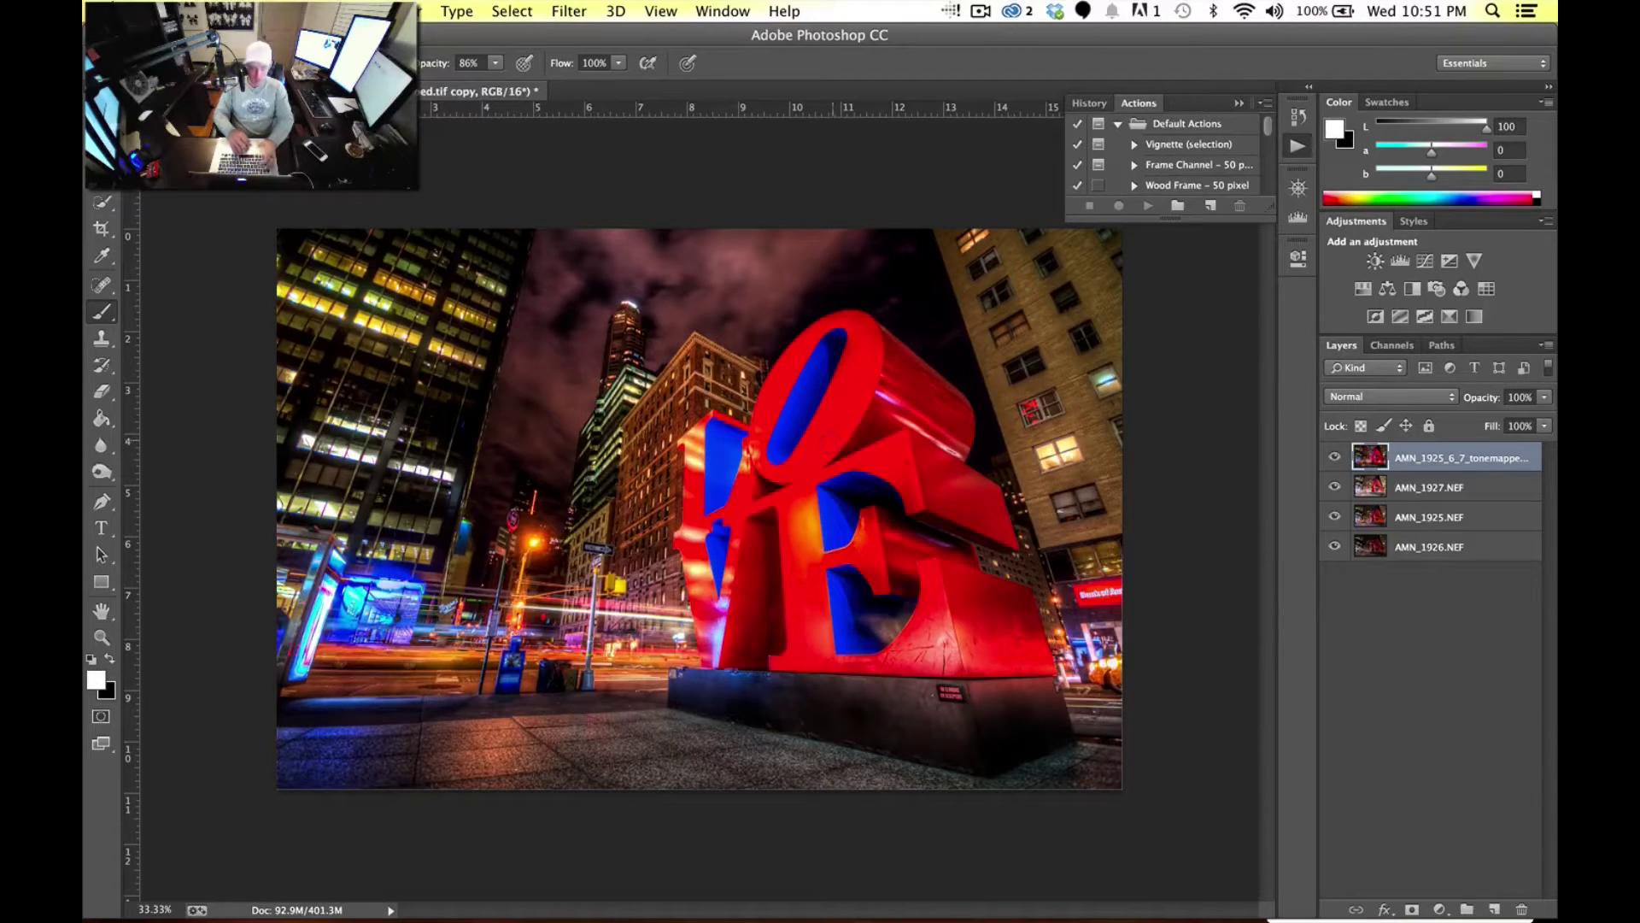
- Auto-align the tone-mapped layer and the AMN_1927.NEF layer using the Auto projection
left_click(1407, 487, "shift")
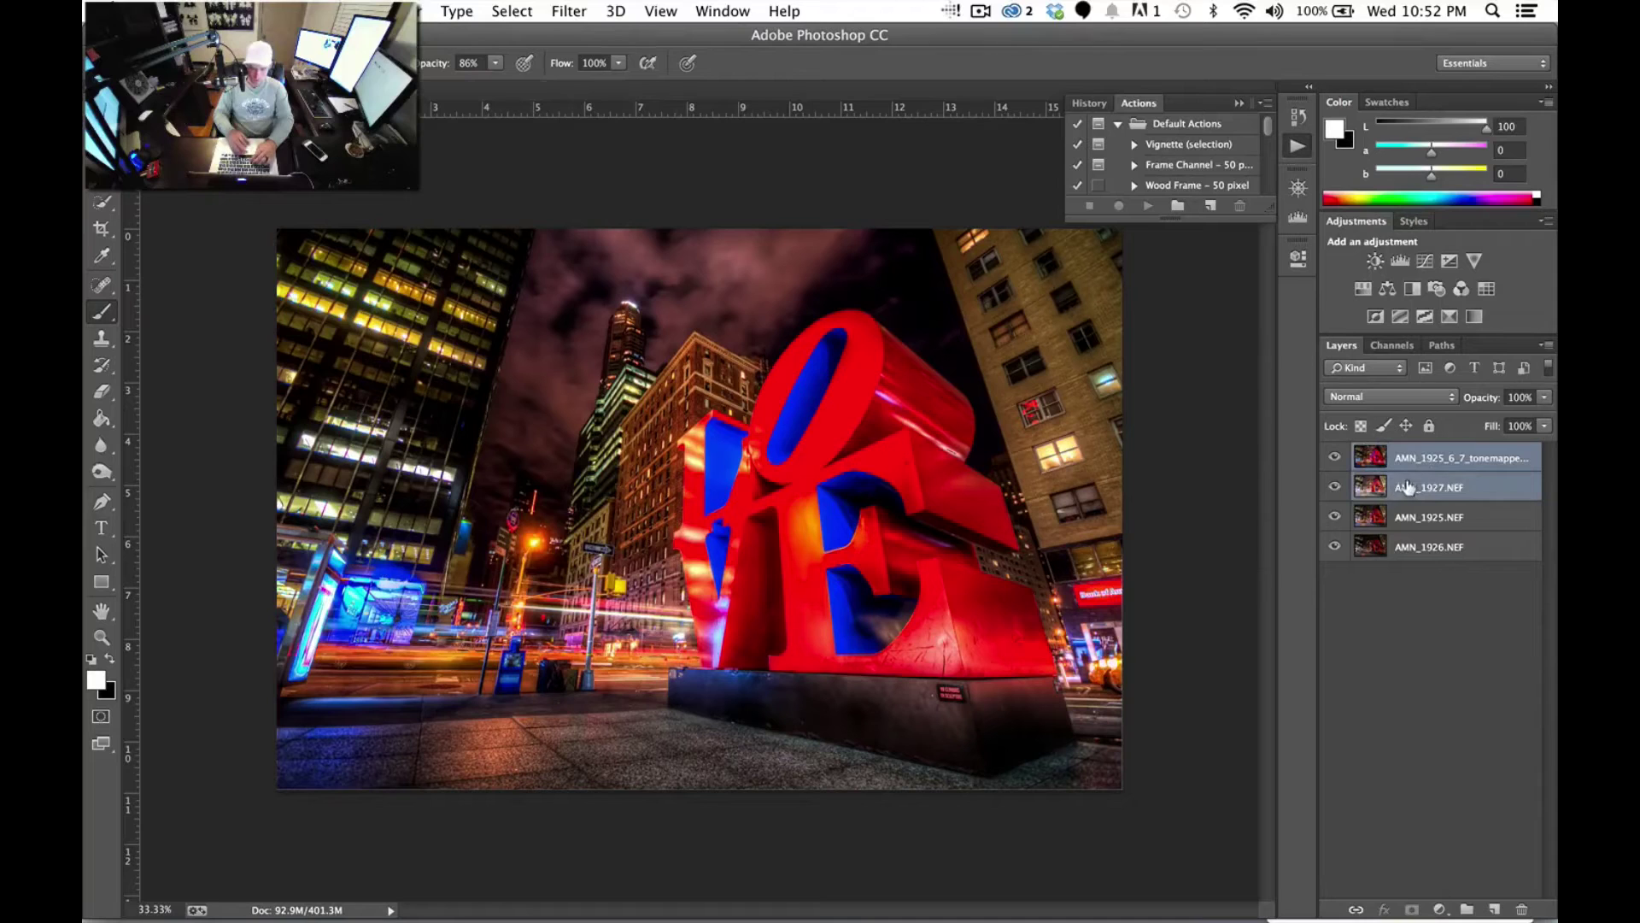
left_click(292, 10)
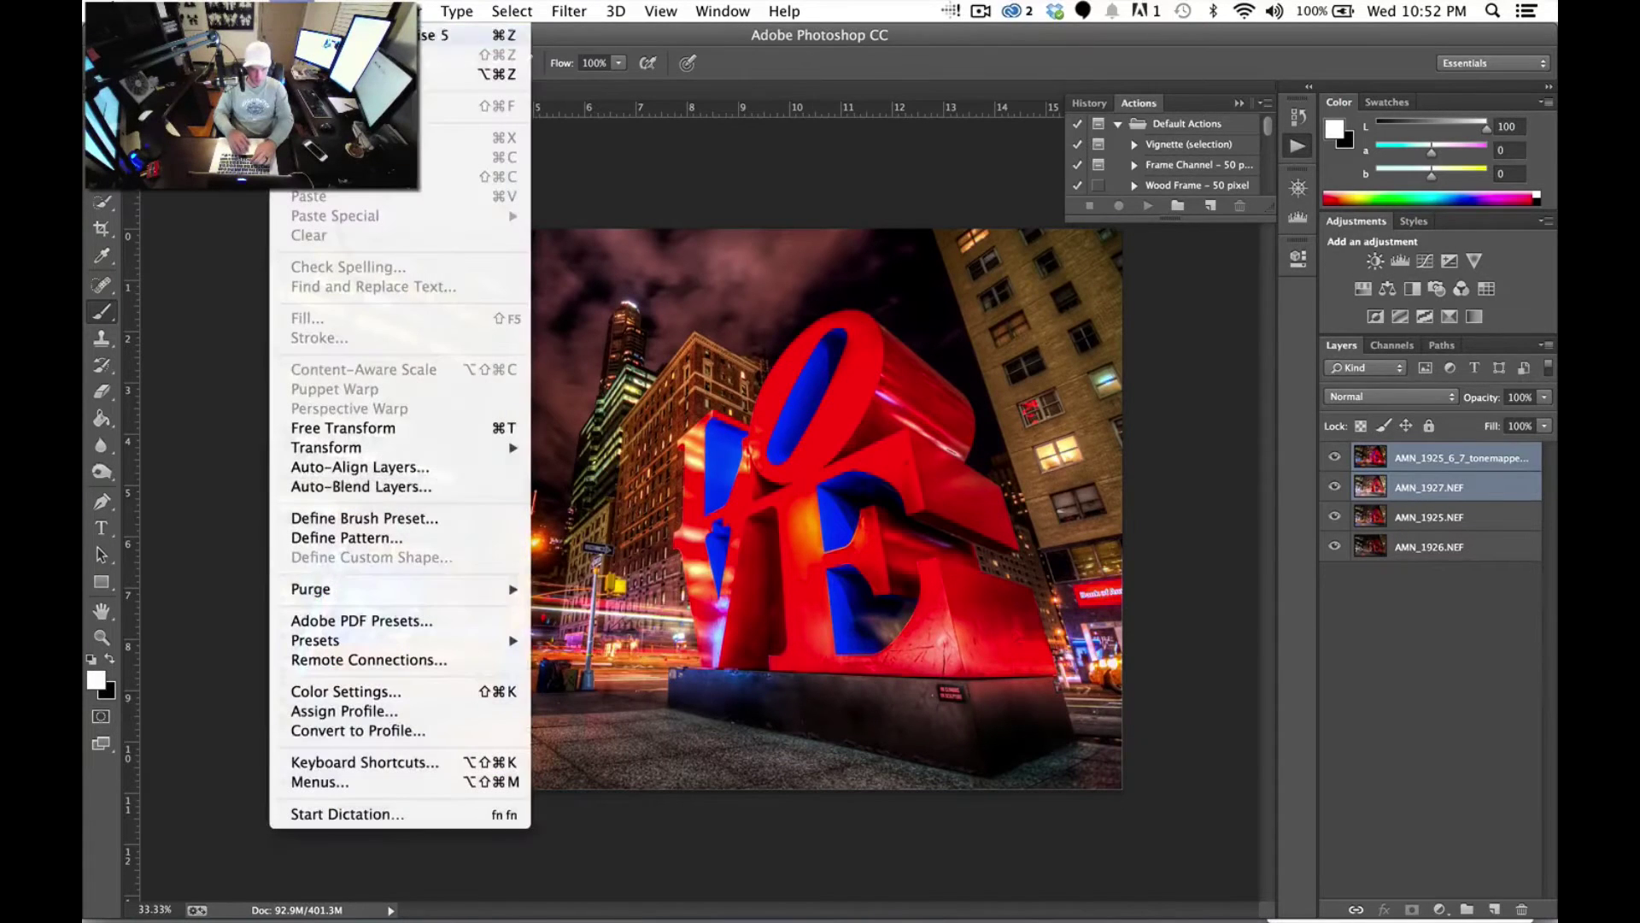
left_click(415, 468)
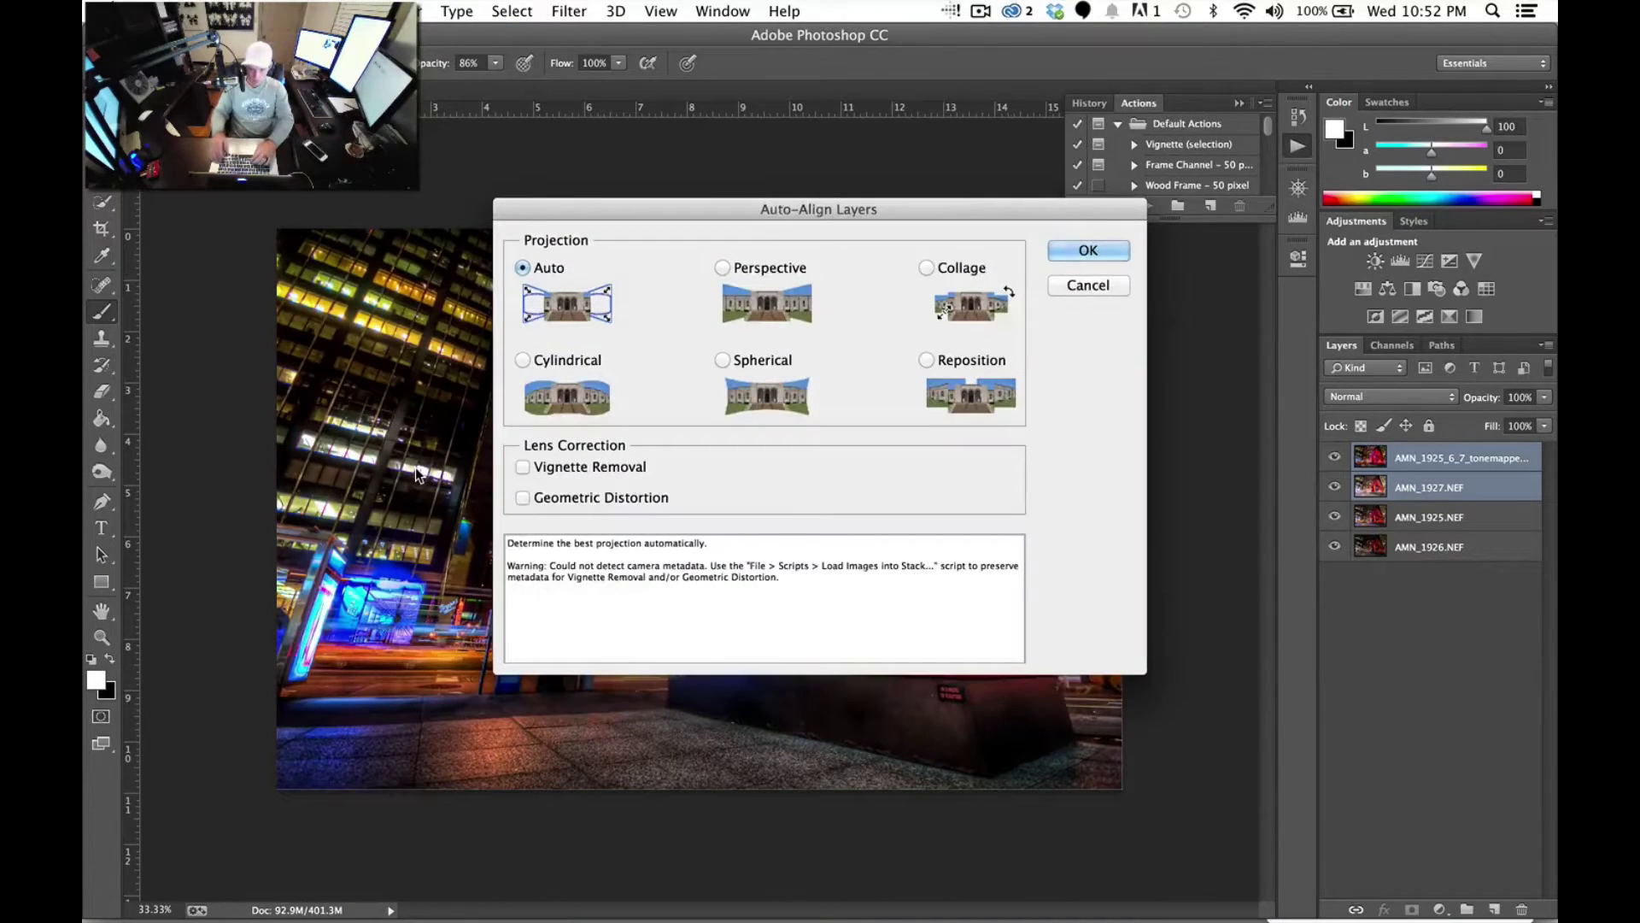
key("Return")
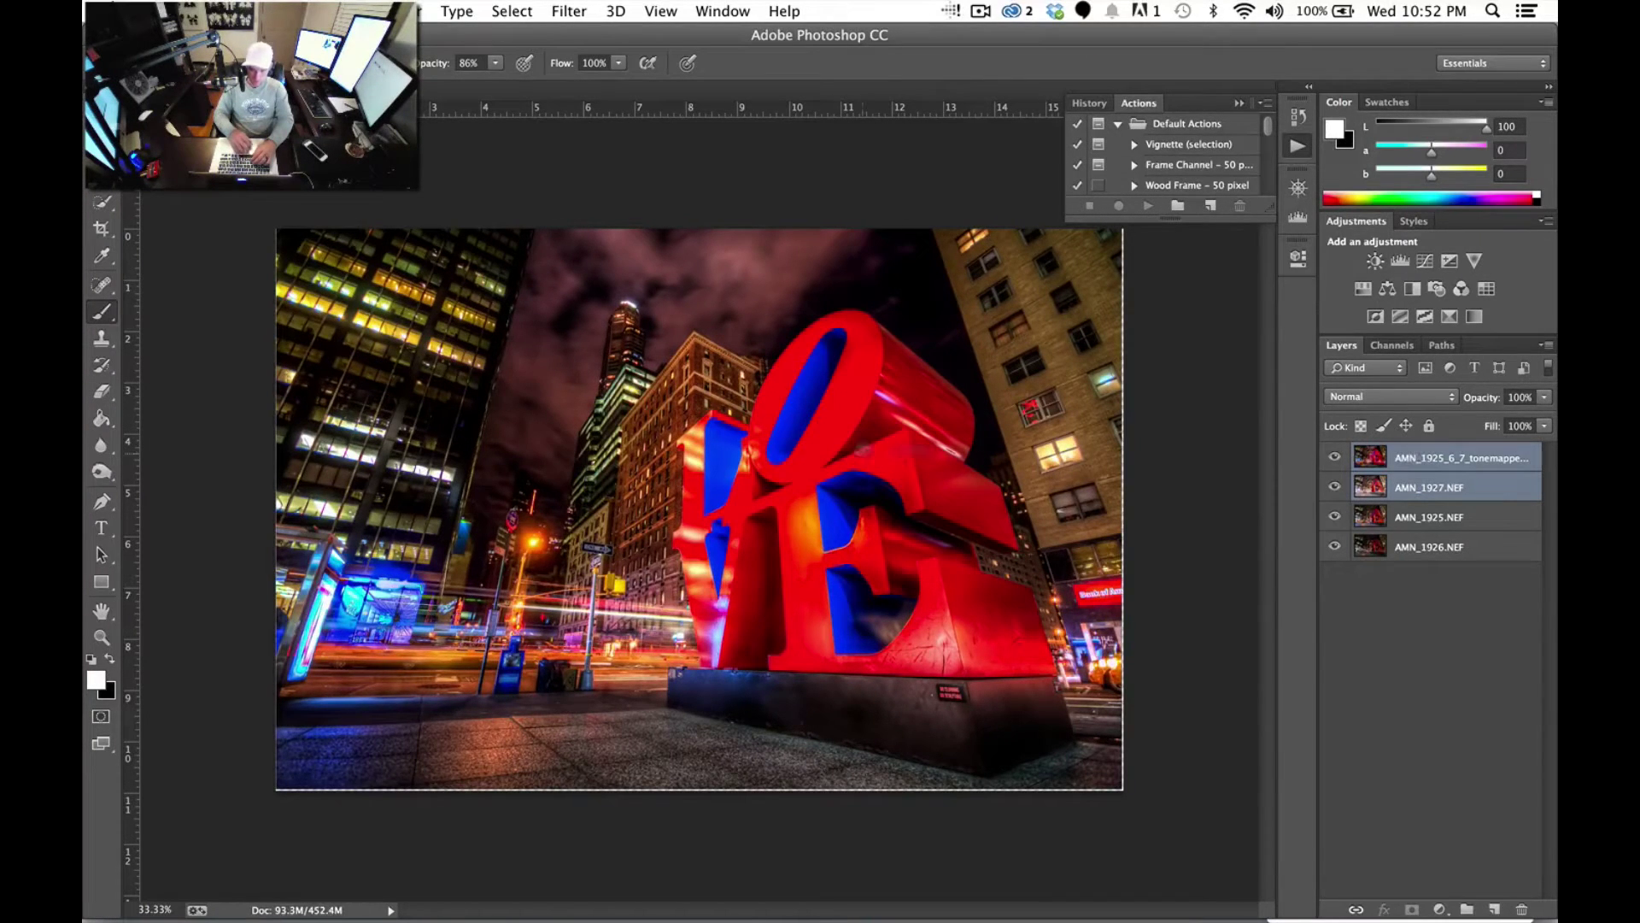
- Set the tone-mapped layer's opacity to 50% and check its alignment with AMN_1927.NEF around the sculpture's letters
left_click(1418, 453)
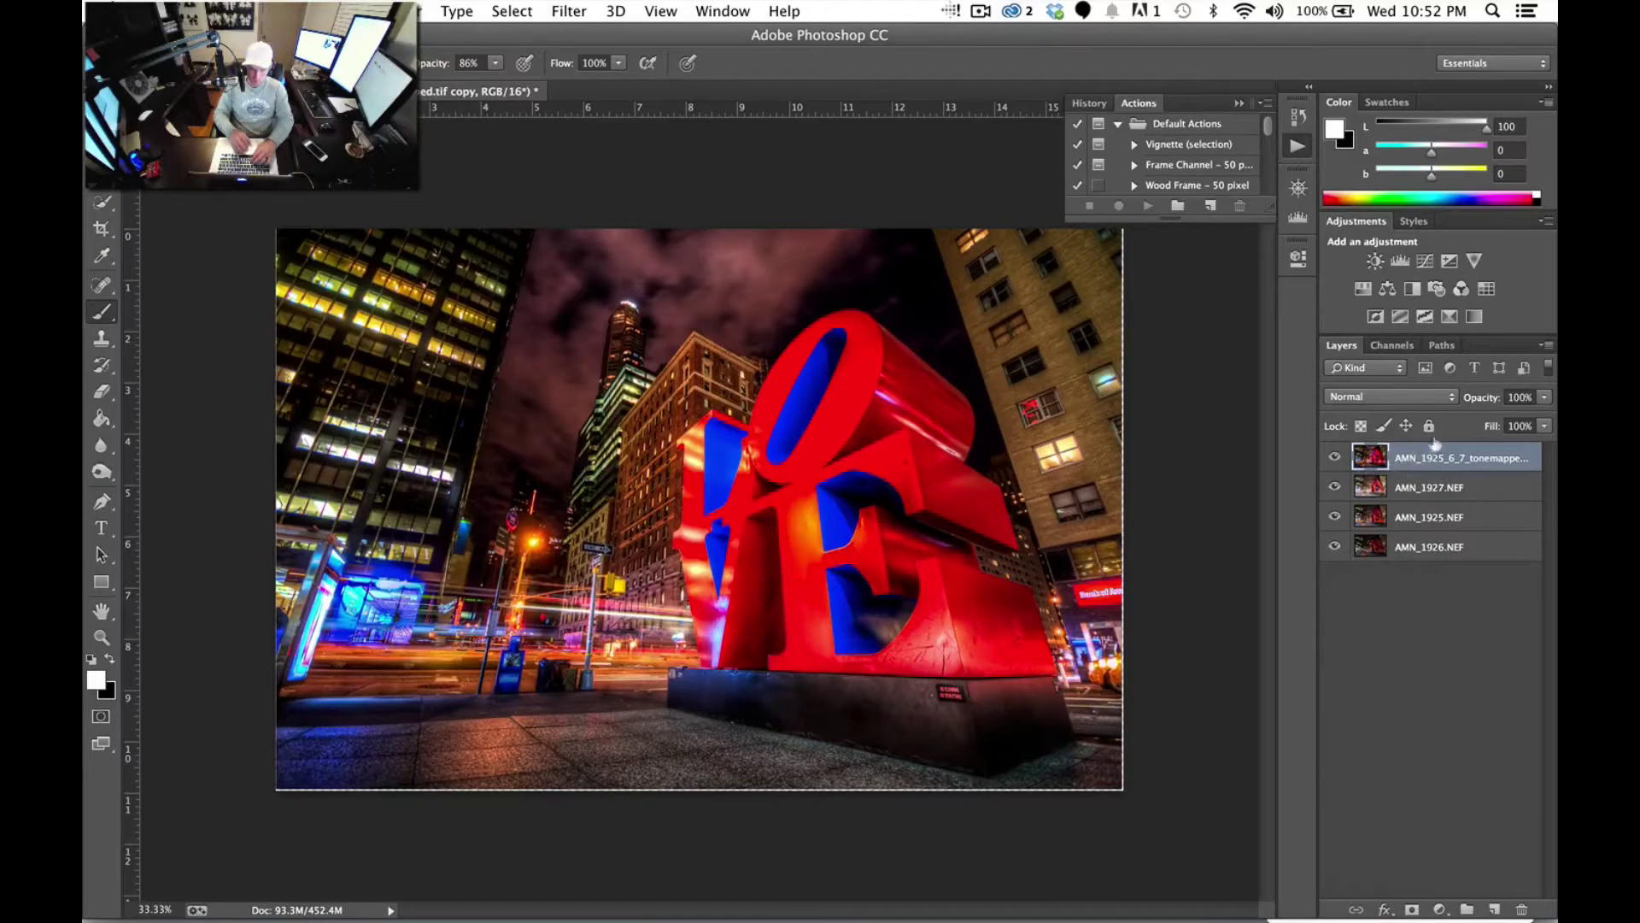
left_click(1544, 397)
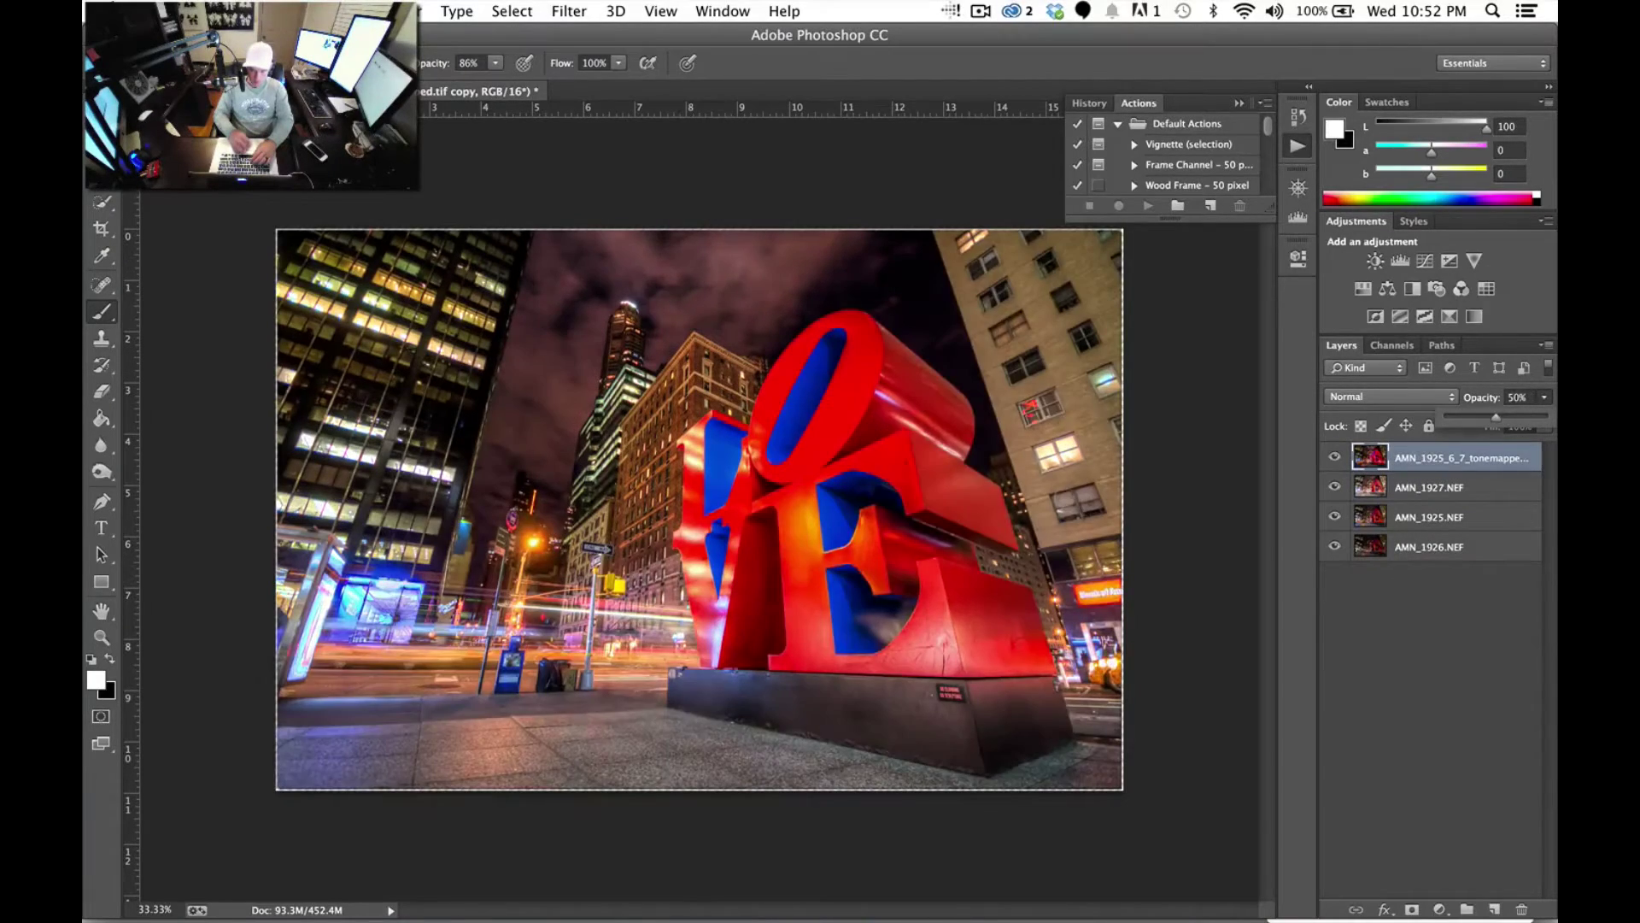
scroll(886, 420, "up", 10)
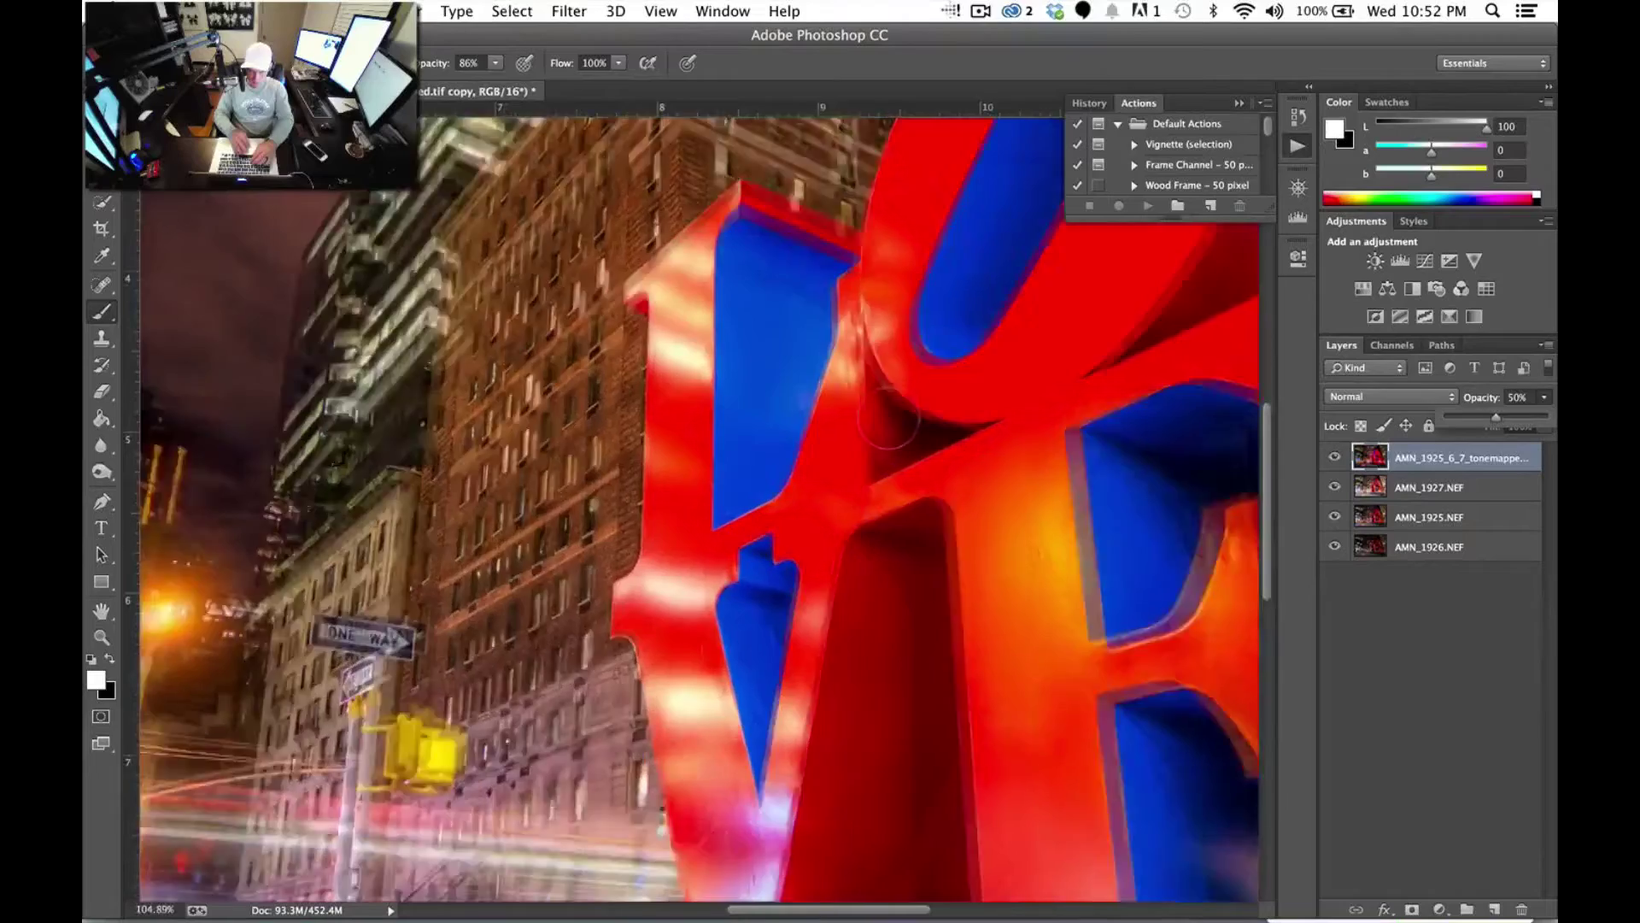
- Shift the tone-mapped layer slightly sideways against AMN_1927.NEF at the sculpture's letters and move it back into alignment
scroll(698, 508, "up", 5)
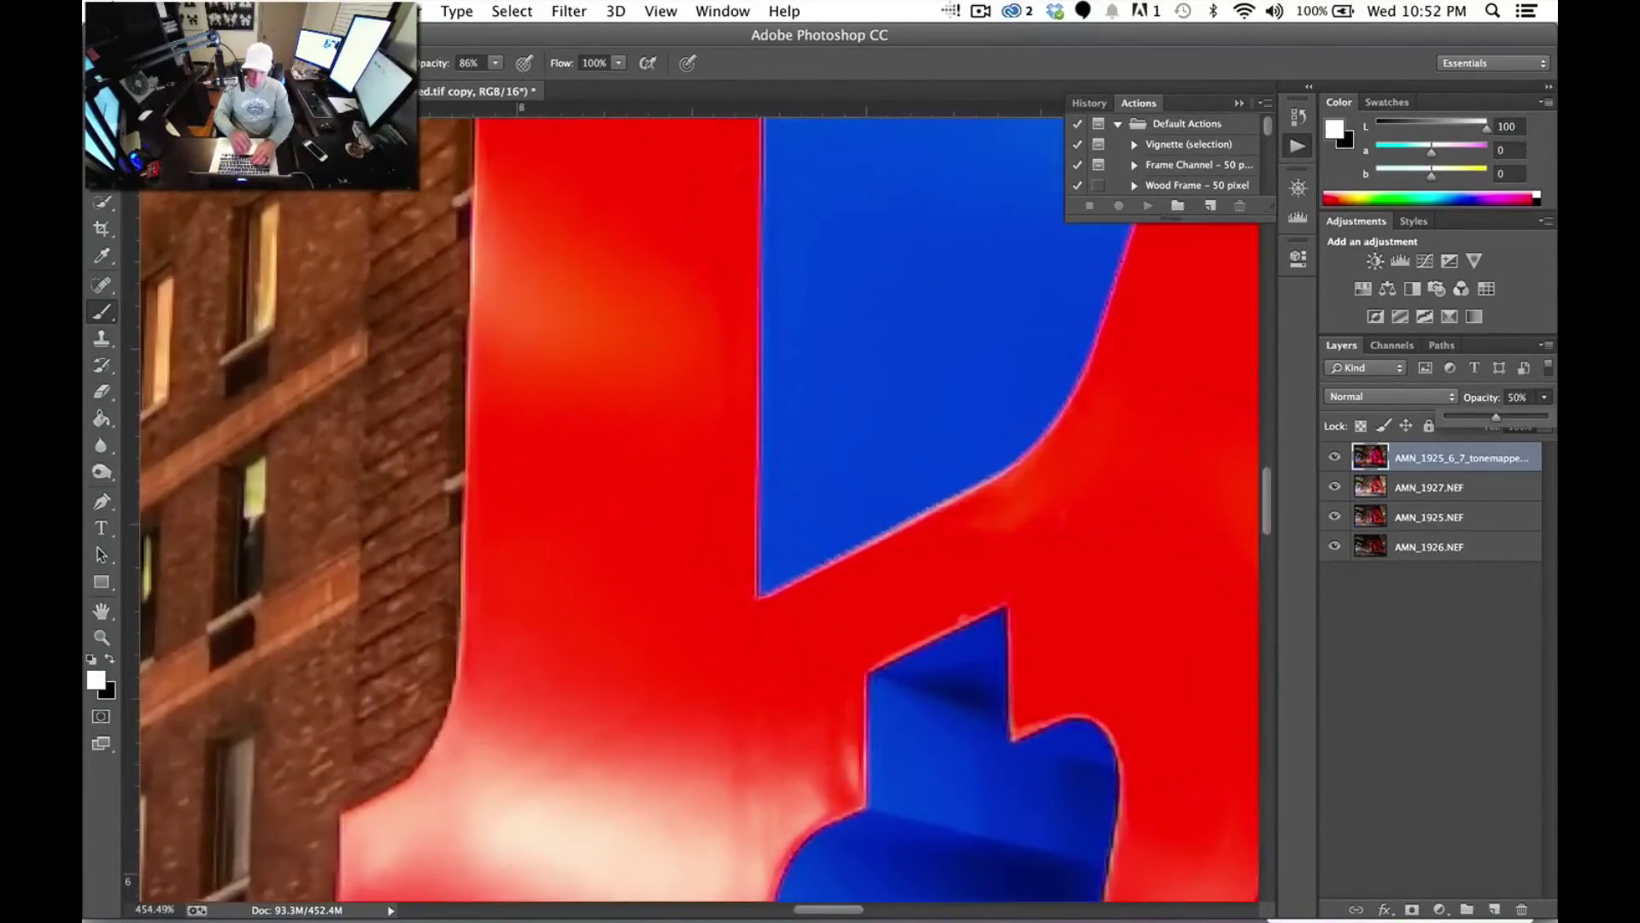
key("v")
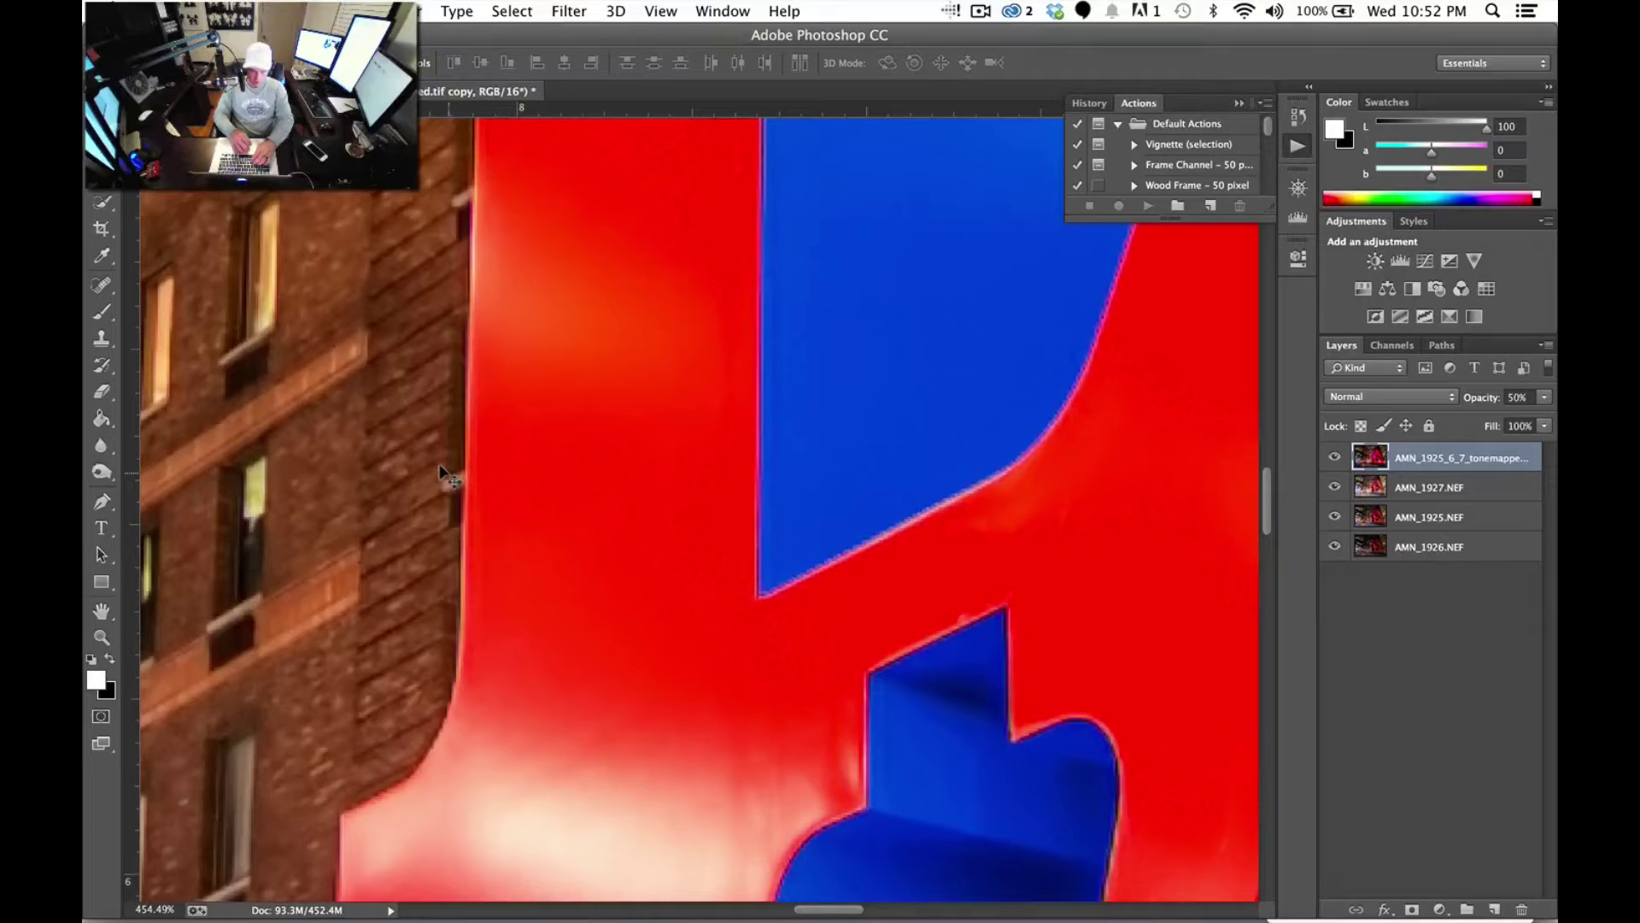
mouse_move(437, 471)
left_mouse_down()
mouse_move(444, 427)
mouse_move(420, 471)
left_mouse_up()
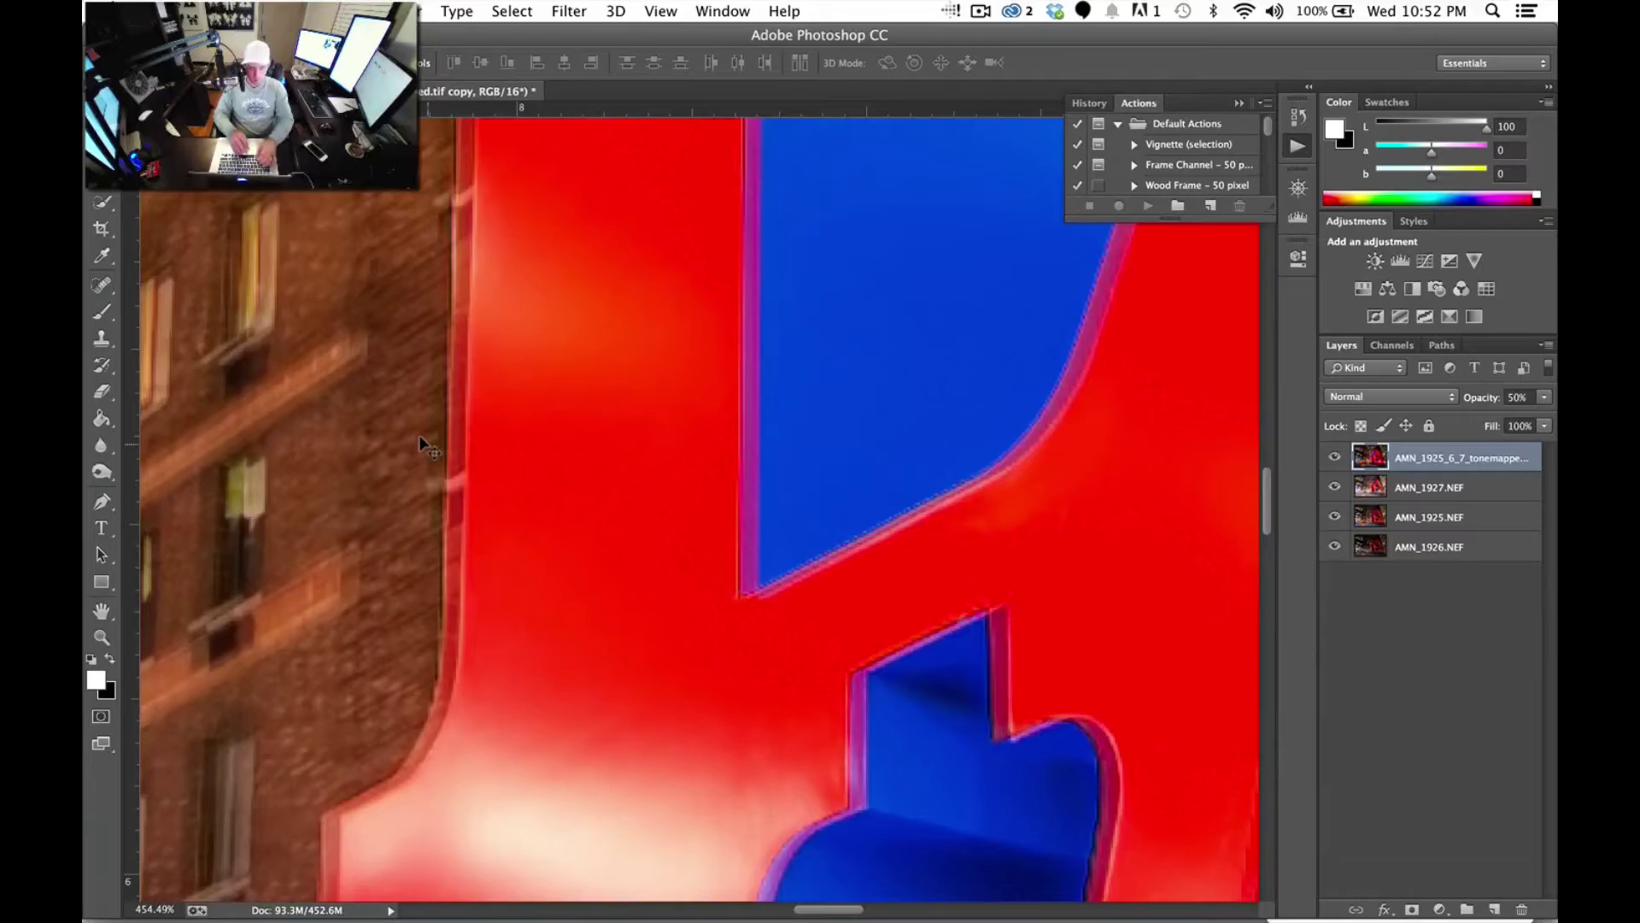
left_click_drag(419, 439, 429, 444)
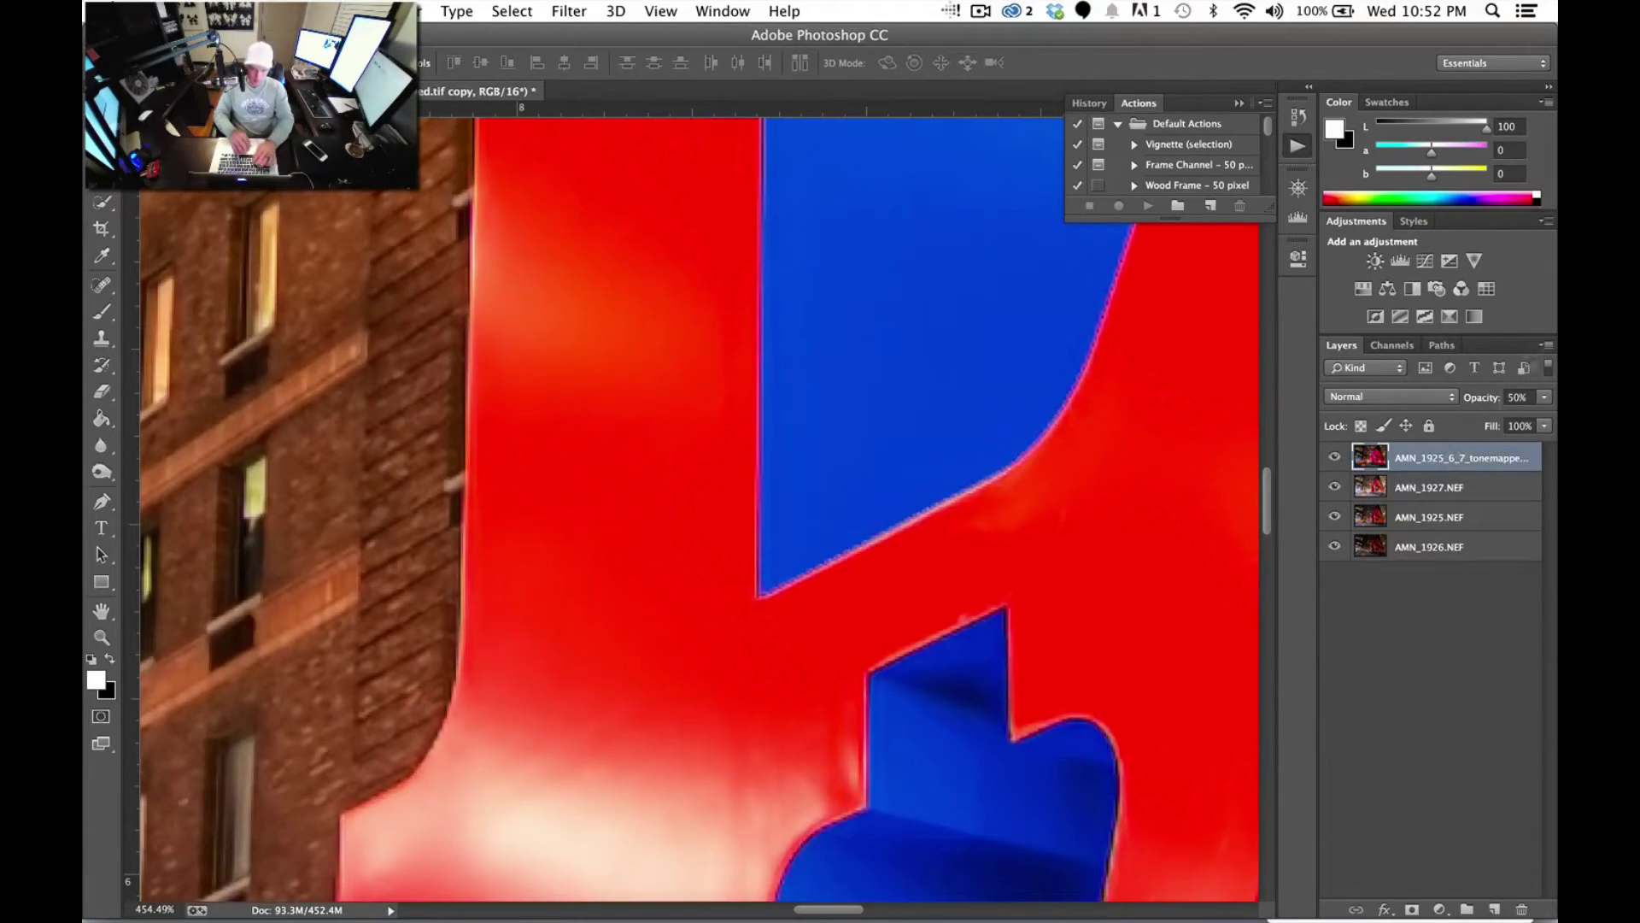
scroll(738, 367, "down", 5)
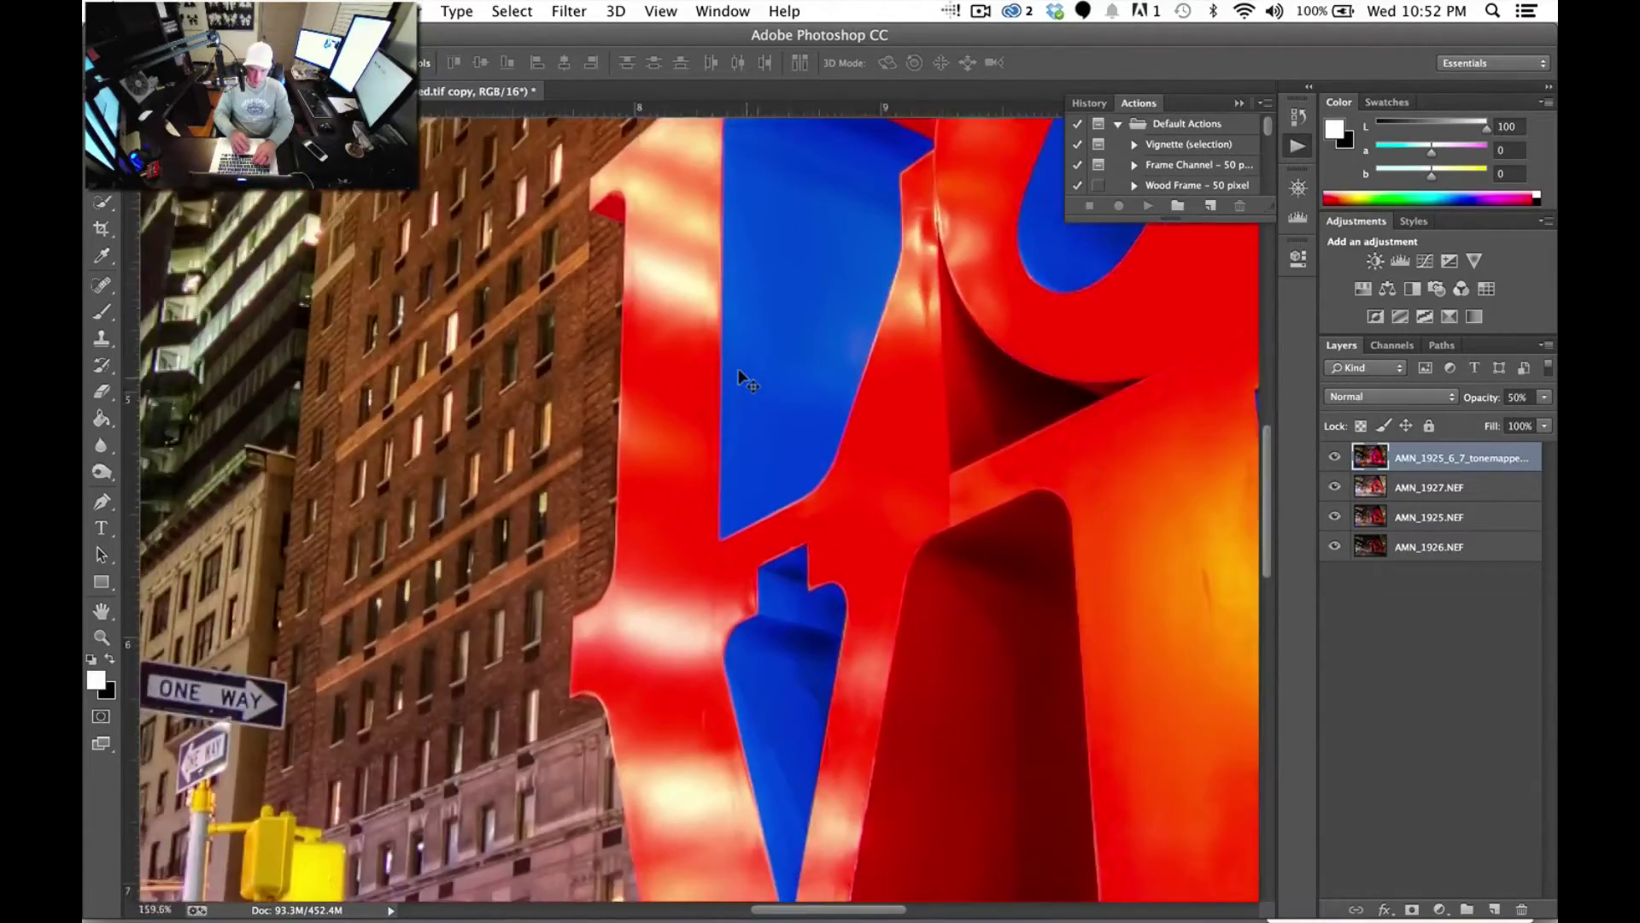
- Restore the tone-mapped layer's opacity to 100% and add a layer mask to it
scroll(738, 368, "down", 3)
left_click(1544, 397)
left_click_drag(1495, 416, 1540, 742)
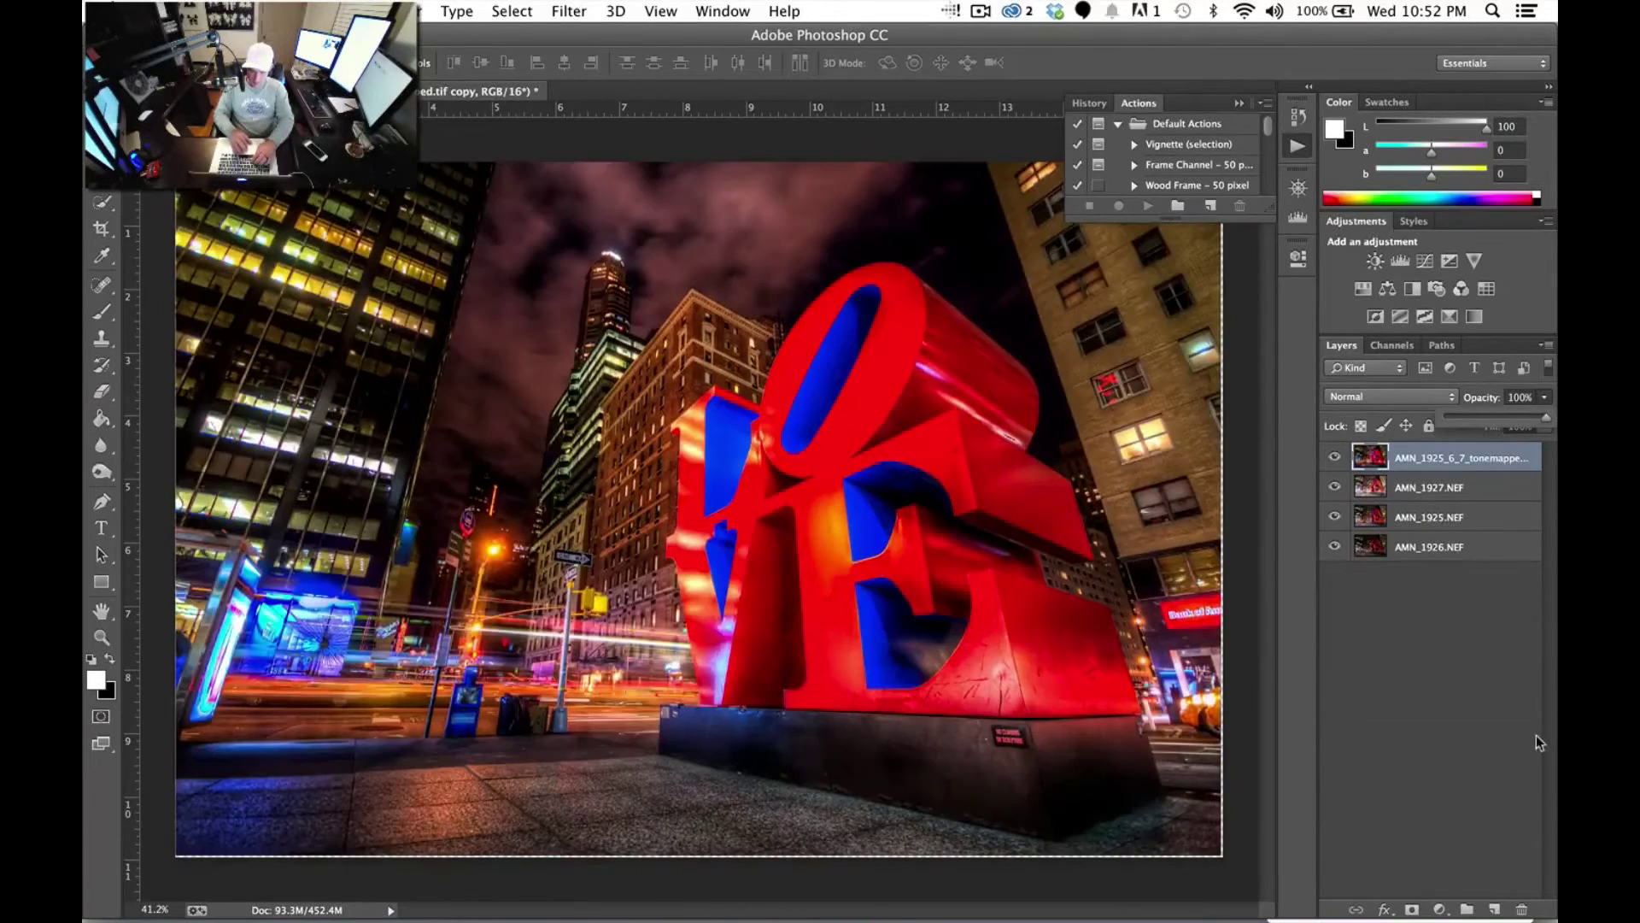
left_click(1411, 908)
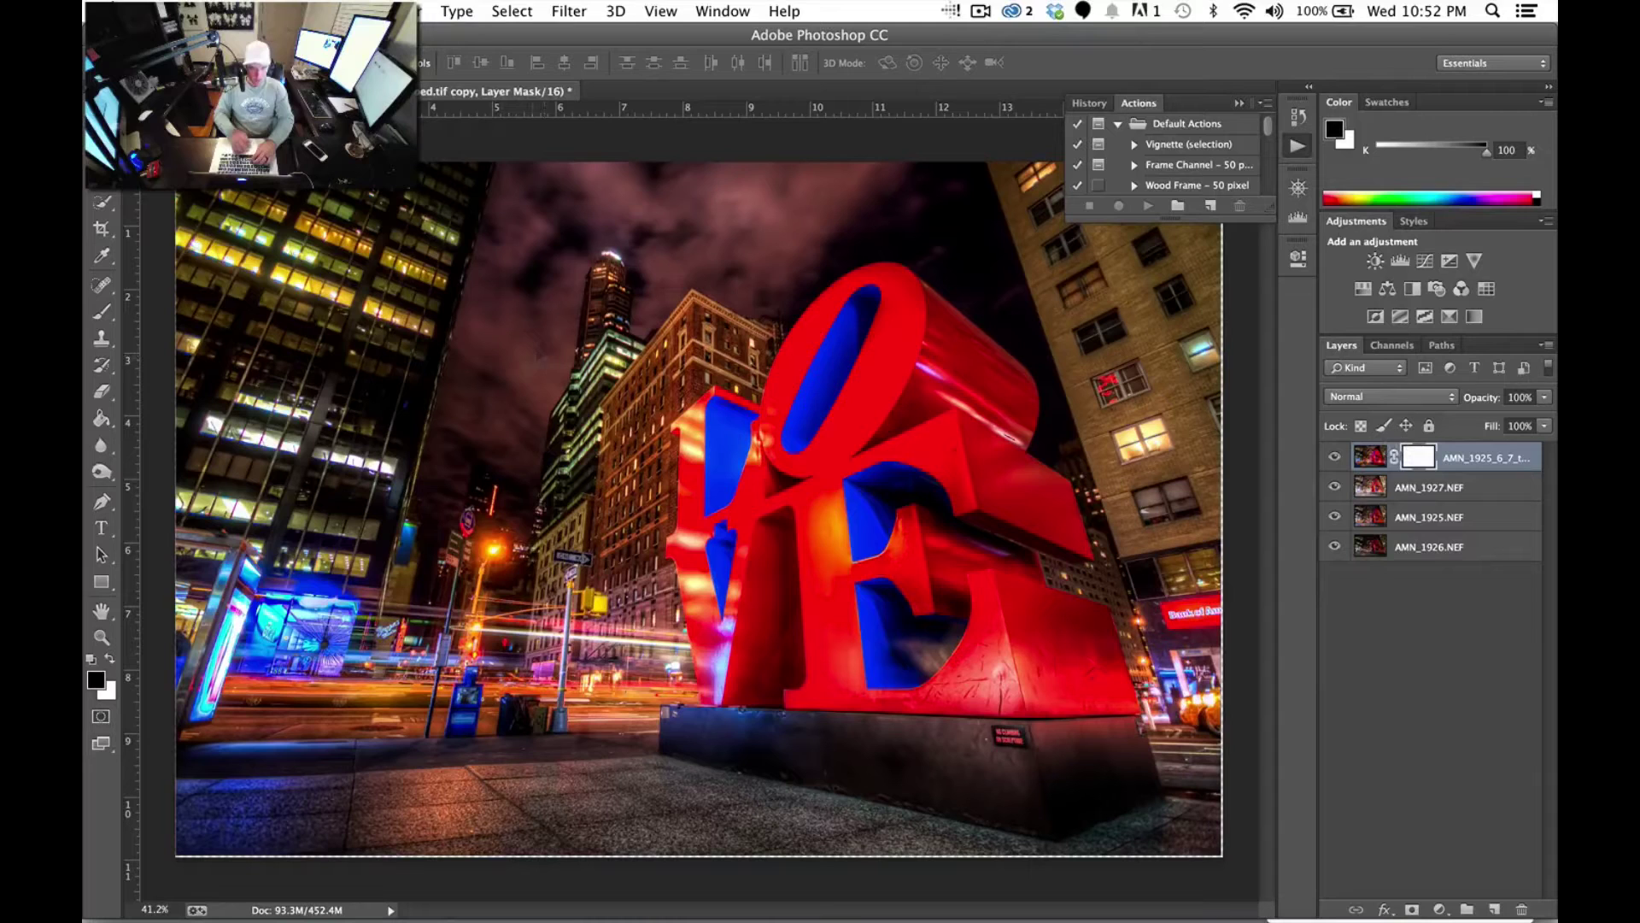
- Set the brush opacity to 31% and paint black on the tone-mapped layer's mask over the sky and adjacent tower with a smaller brush
left_click(102, 313)
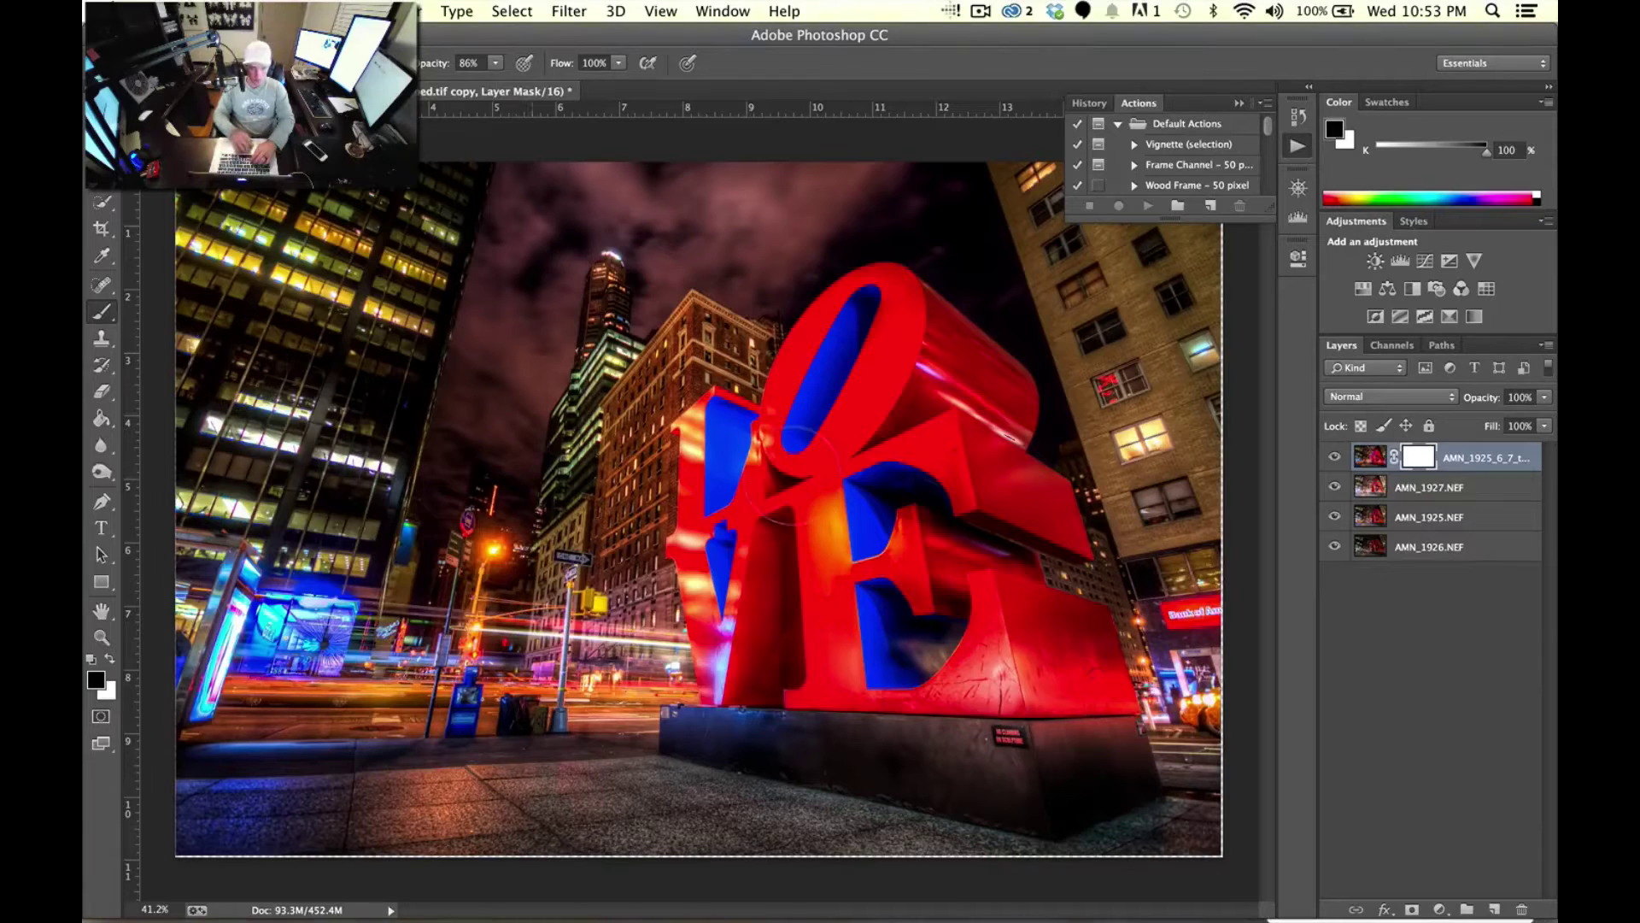
left_click(1334, 456)
left_click(1334, 456)
left_click(496, 64)
left_click(442, 83)
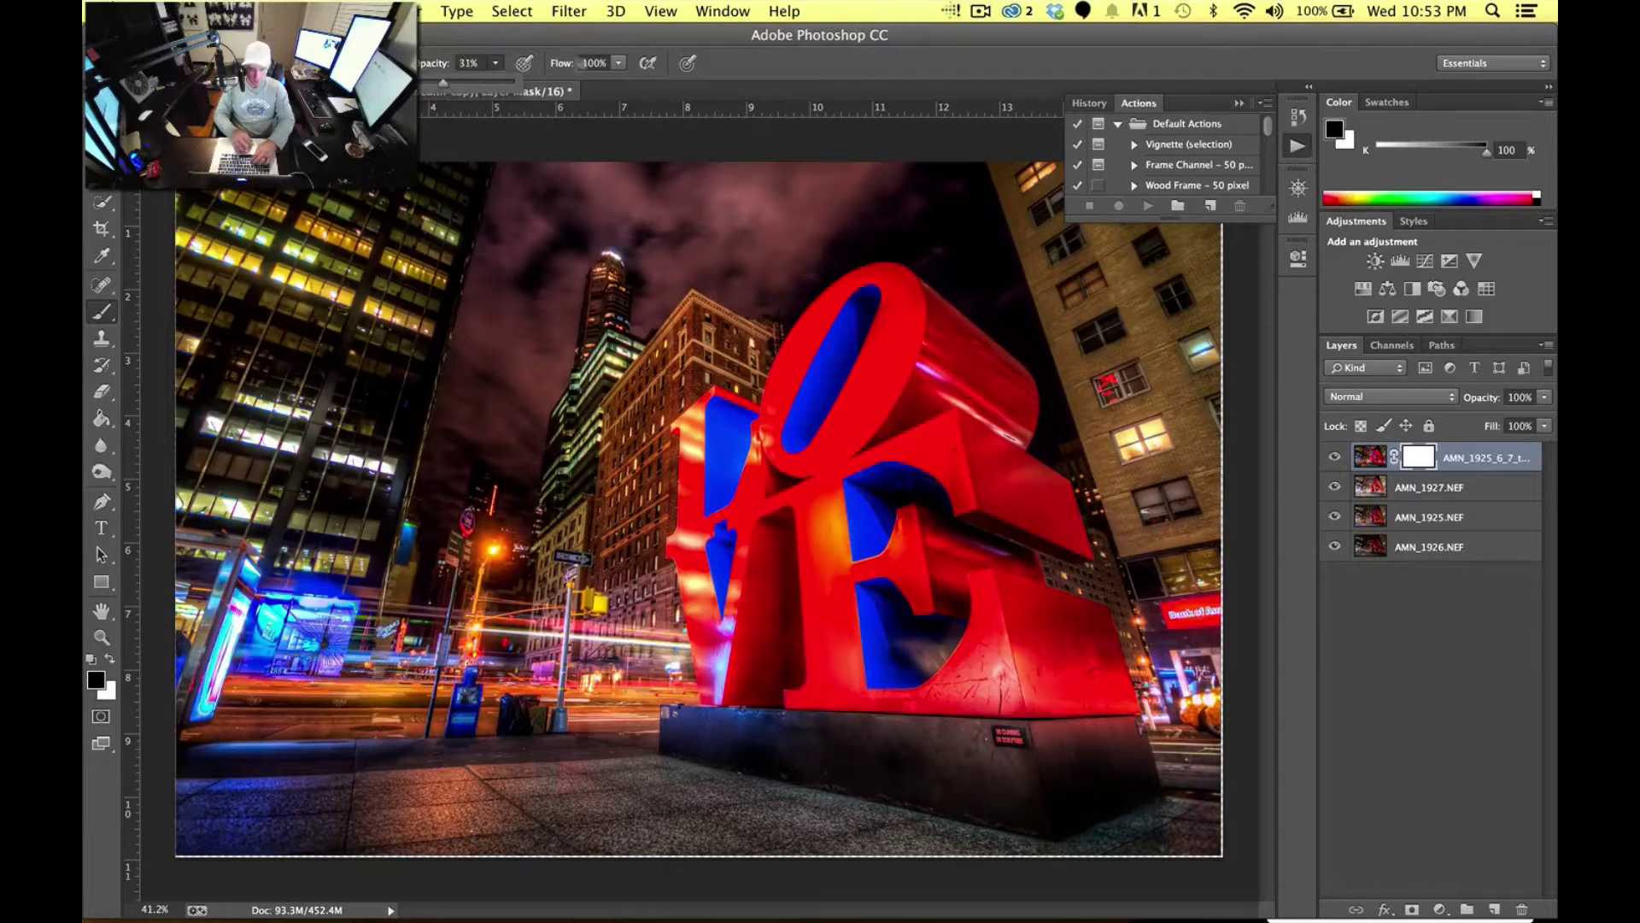
key("bracketleft")
left_click(526, 233)
mouse_move(525, 230)
left_mouse_down()
mouse_move(513, 193)
mouse_move(439, 470)
left_mouse_up()
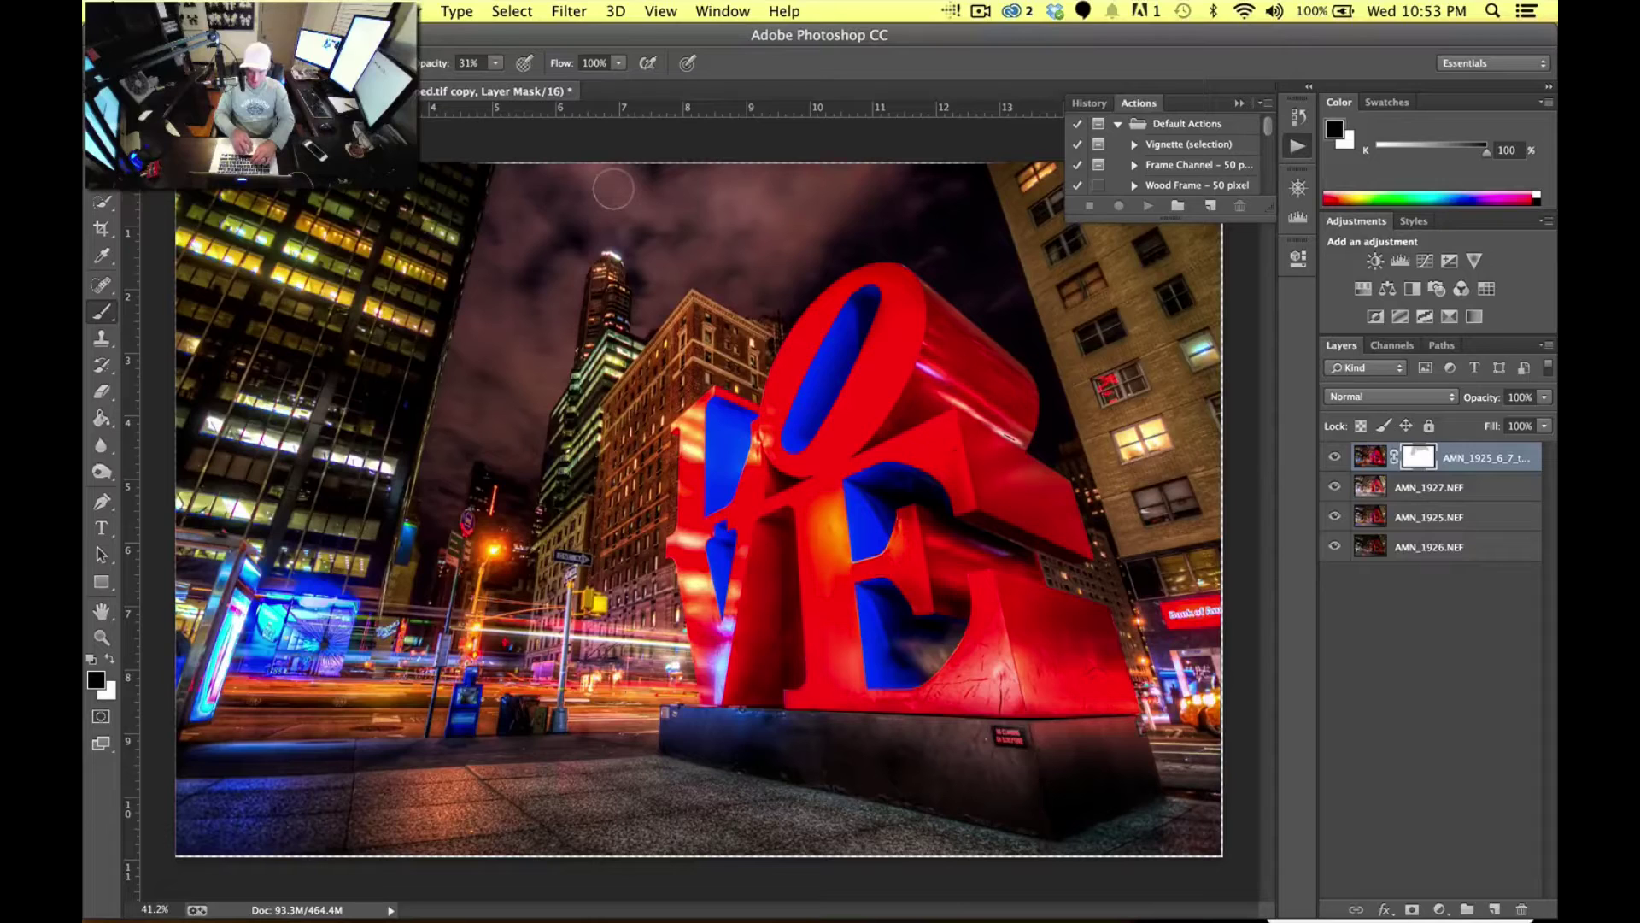
- Compare the image with the masked tone-mapped layer hidden and shown, examining how the AMN_1927.NEF exposure blends in
left_click(1332, 457)
left_click(1331, 457)
left_click(1332, 458)
left_click(1332, 458)
left_click(1332, 458)
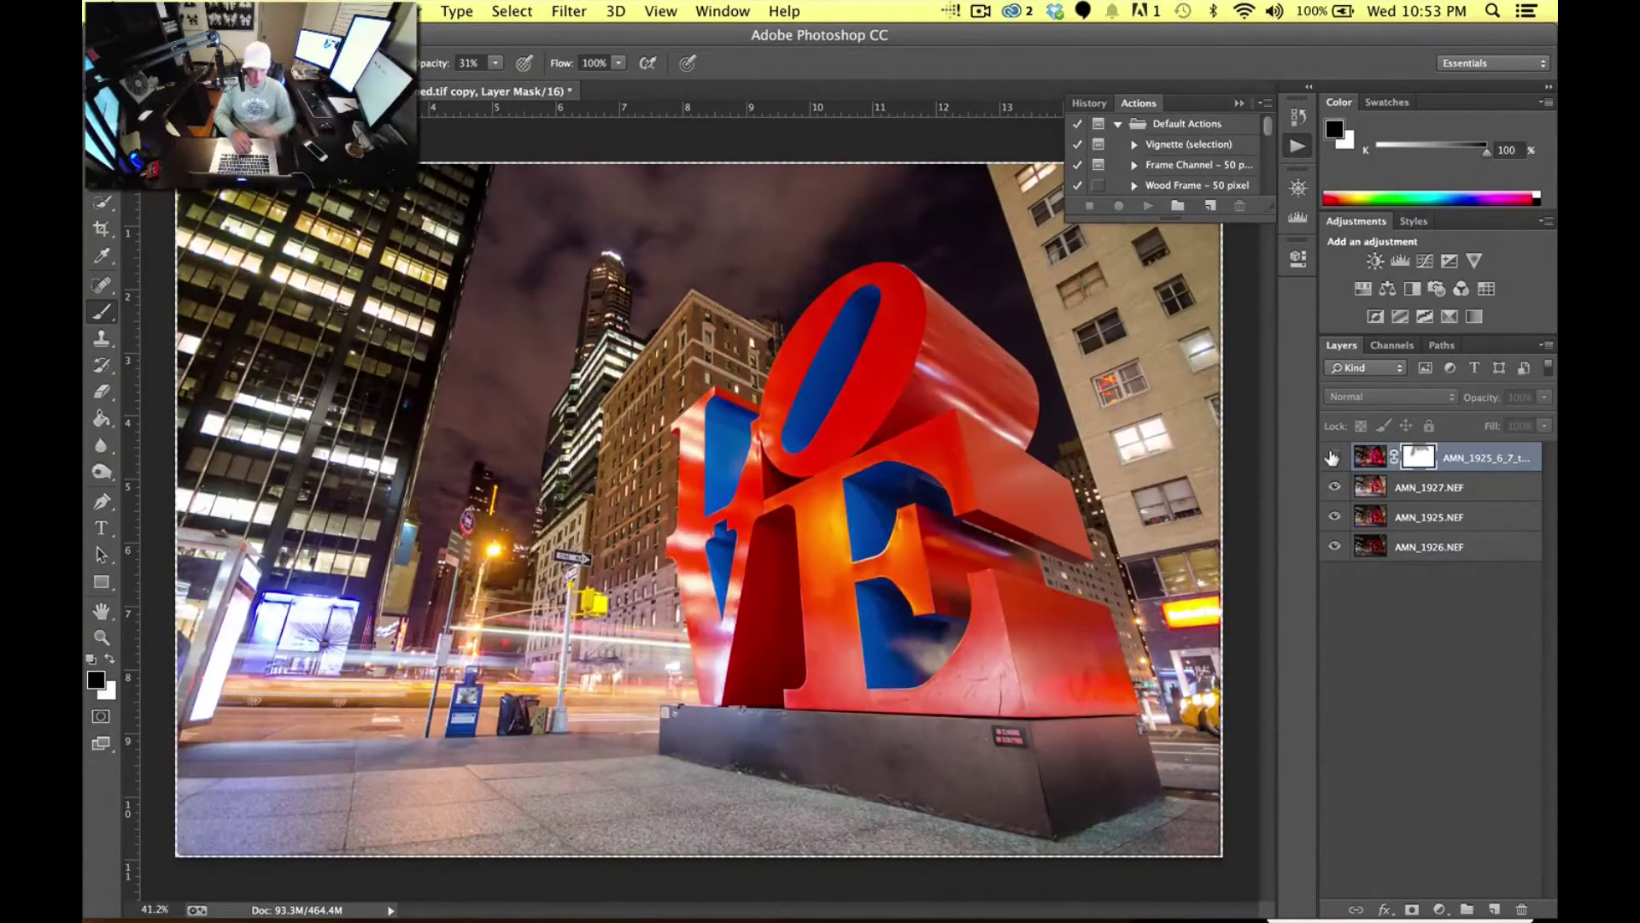
left_click(1332, 458)
left_click(1332, 458)
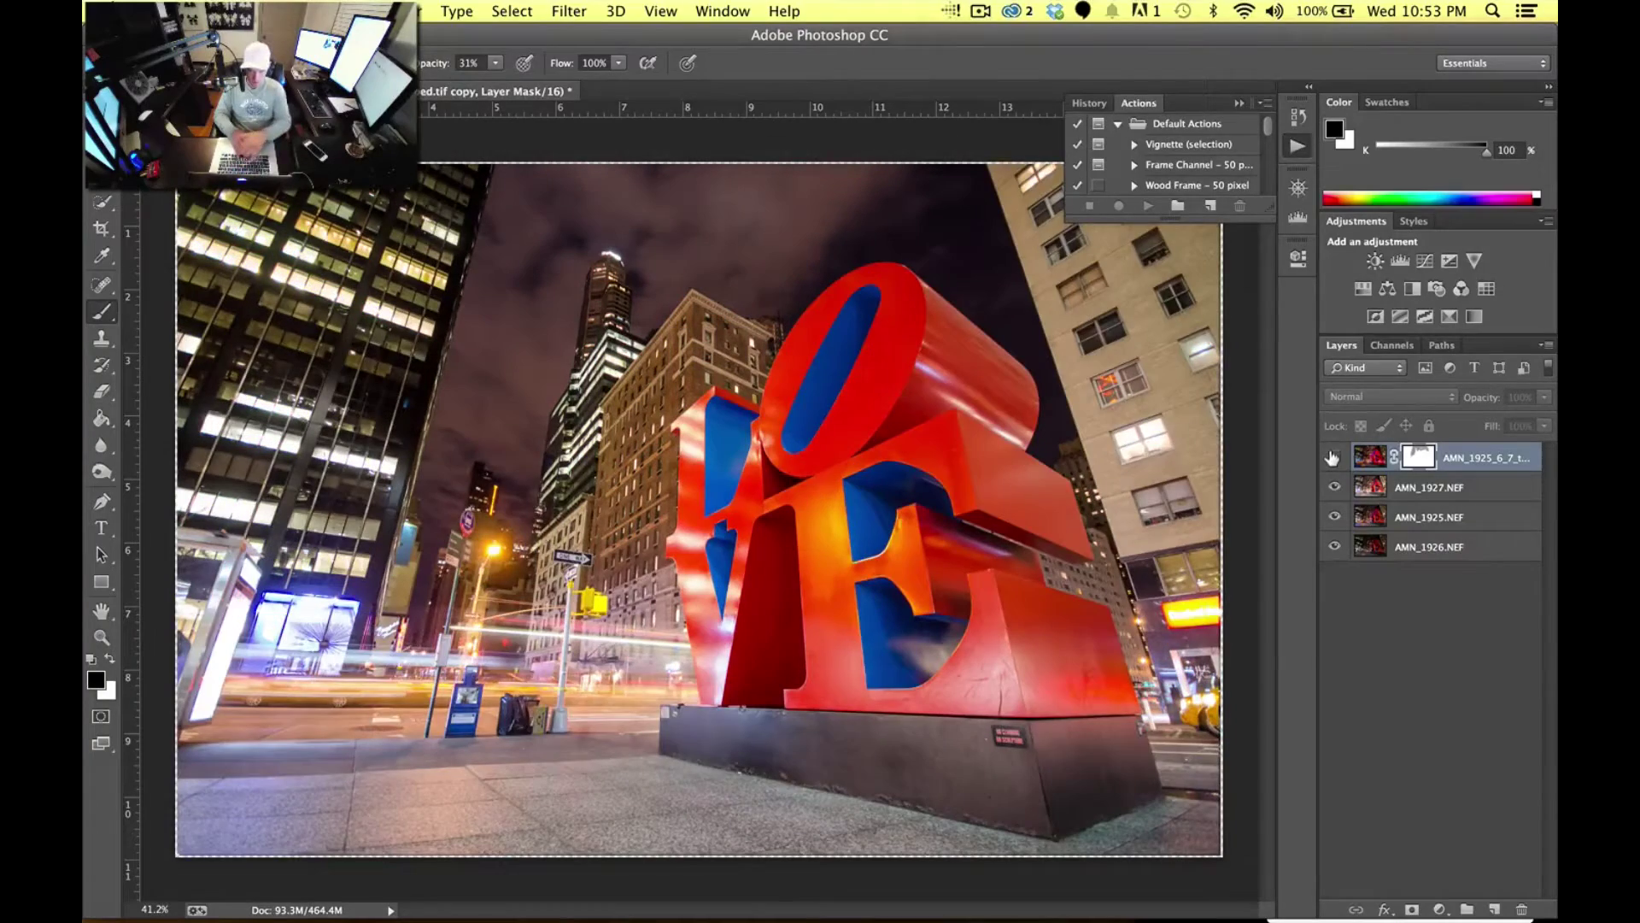
left_click(1331, 458)
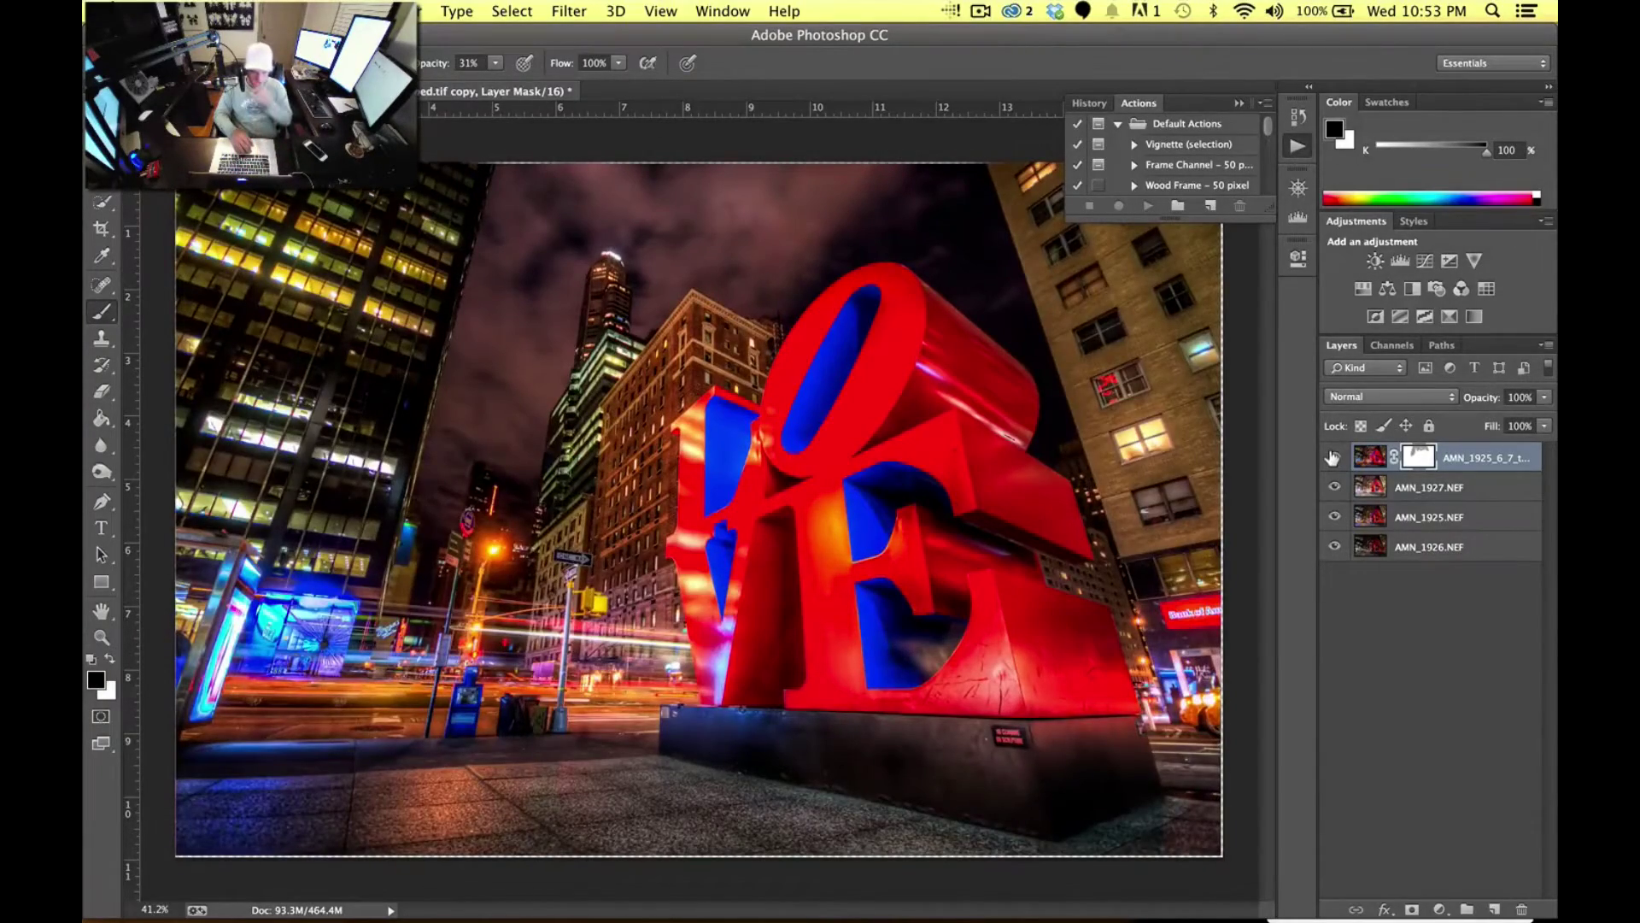
left_click(1332, 458)
left_click(1332, 458)
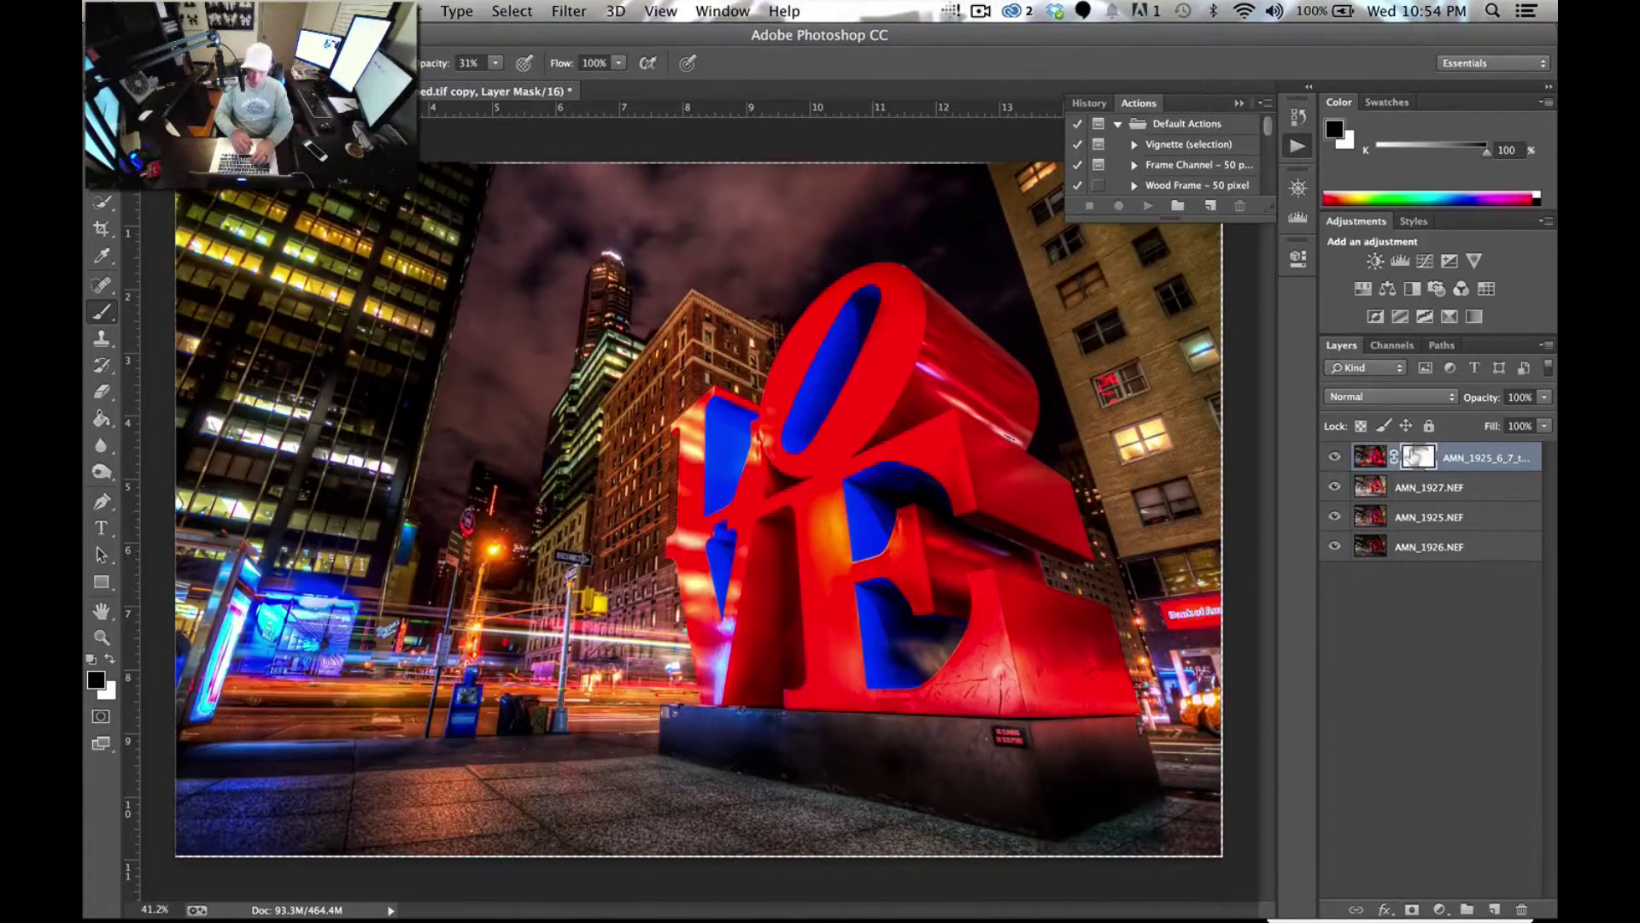
- Merge the masked tone-mapped layer with the AMN_1927.NEF layer
left_click(1408, 486, "shift")
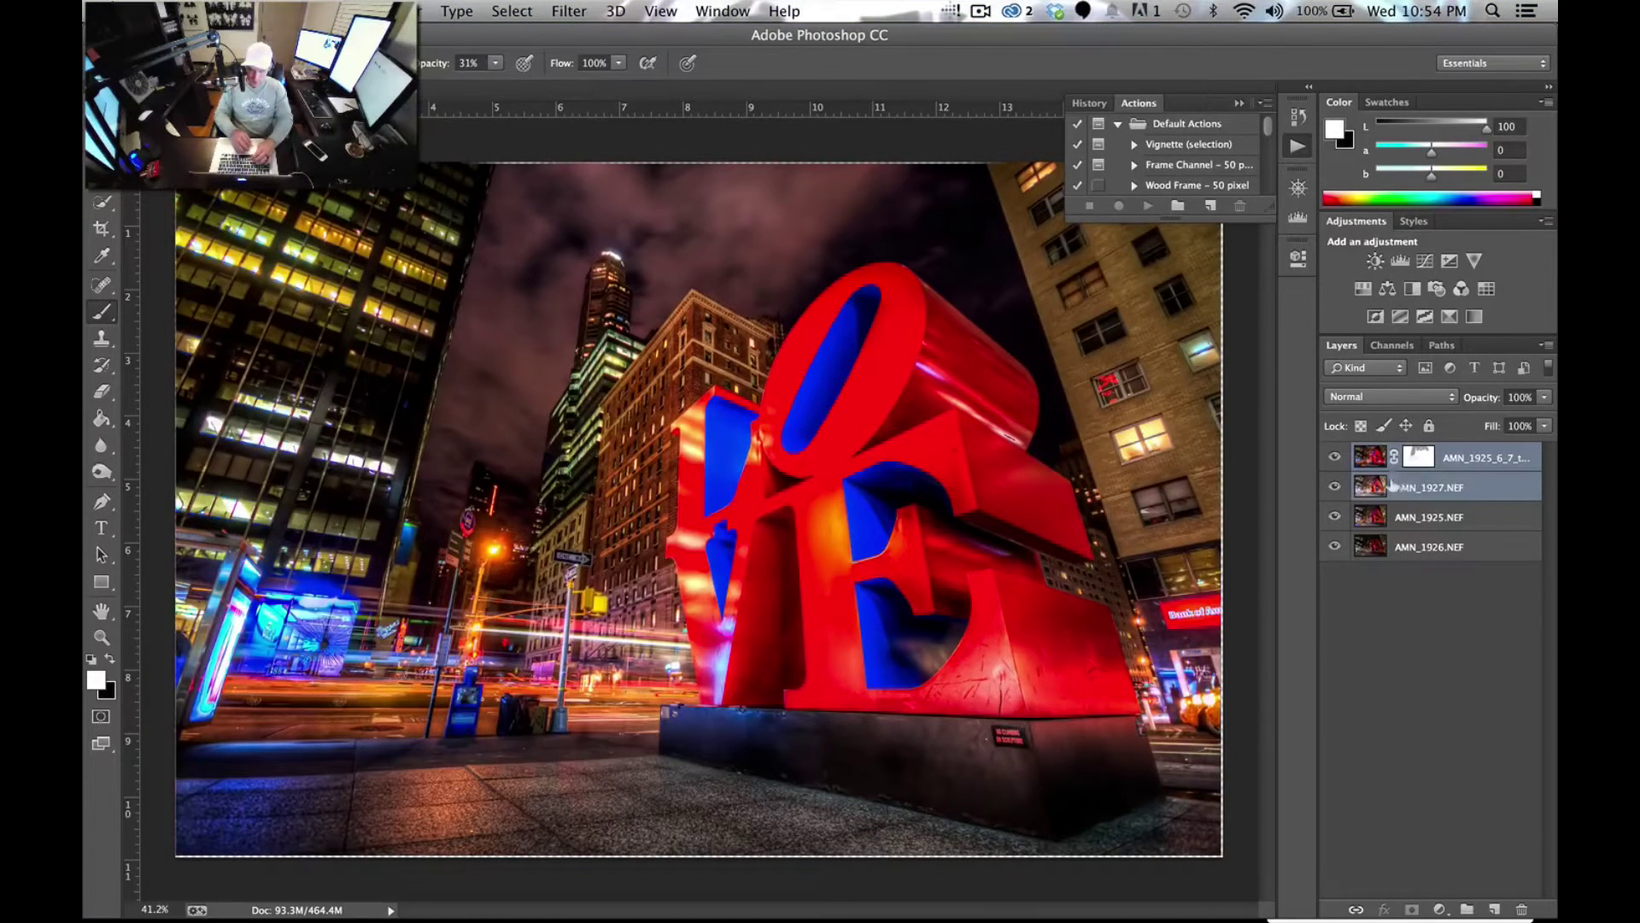
right_click(1397, 476)
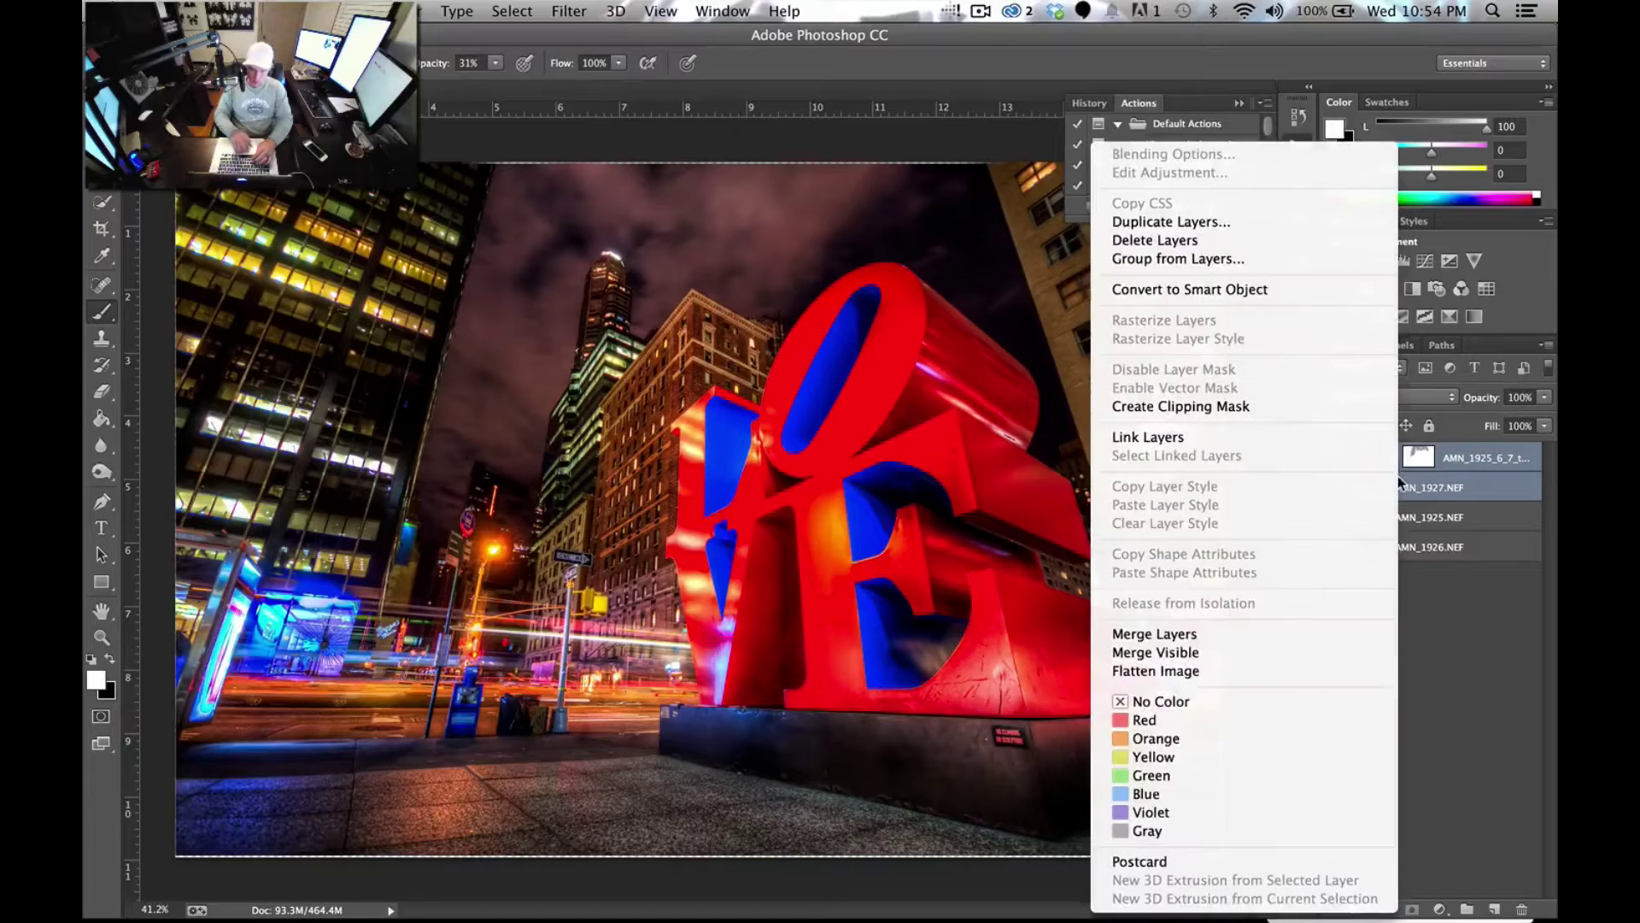
left_click(1238, 636)
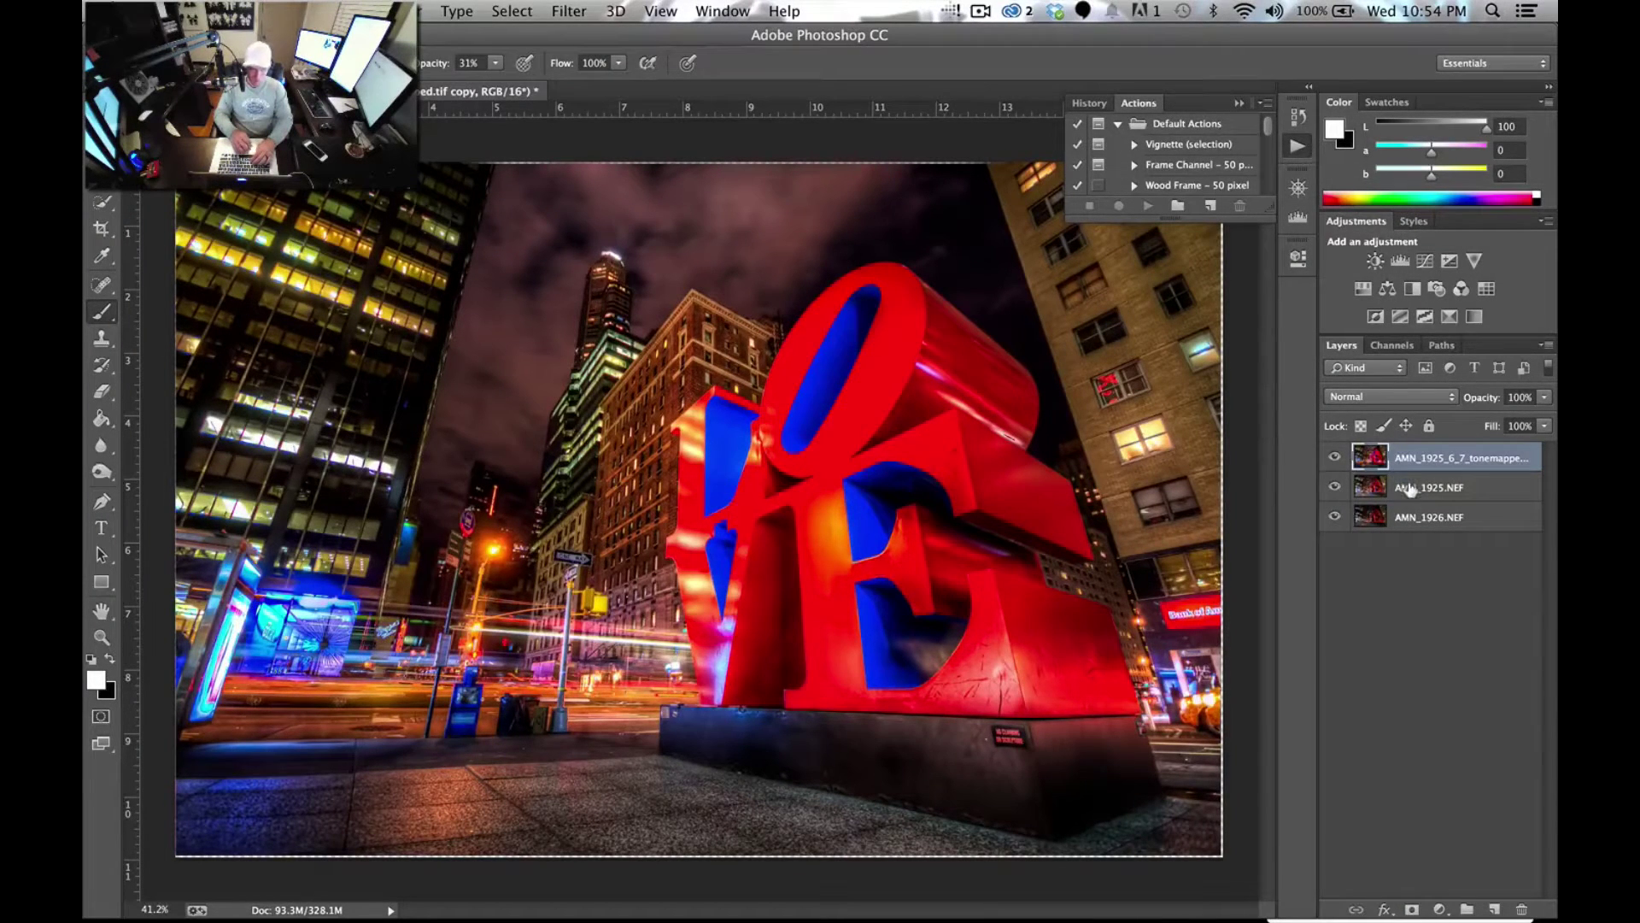
- Auto-align the merged tone-mapped layer and the AMN_1925.NEF layer
left_click(1409, 485, "shift")
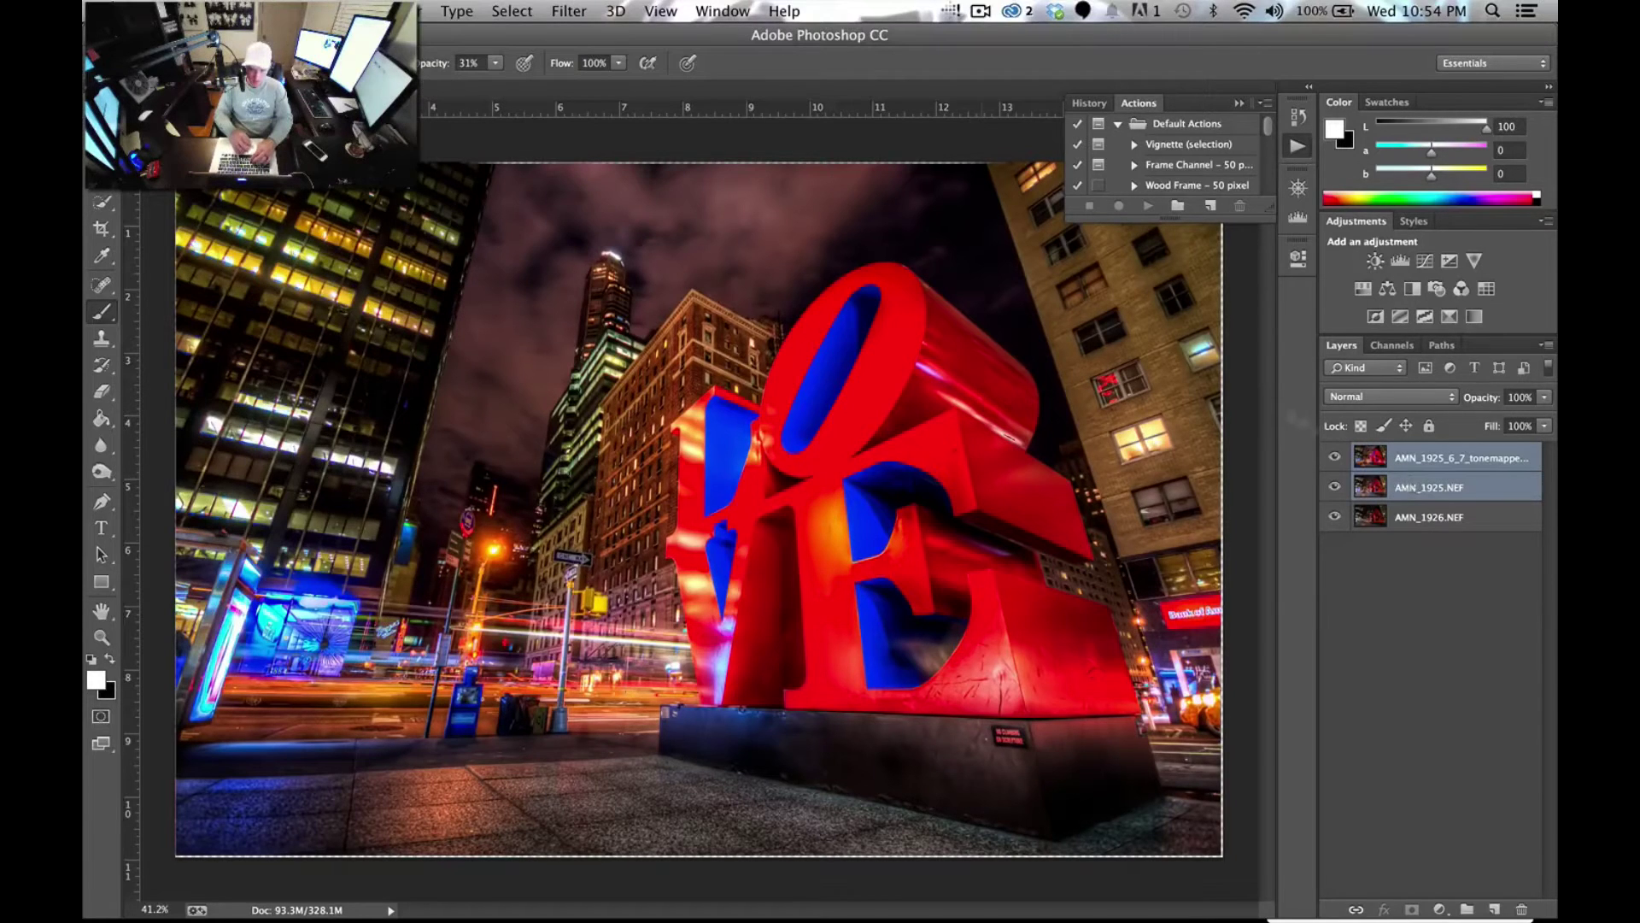
left_click(292, 10)
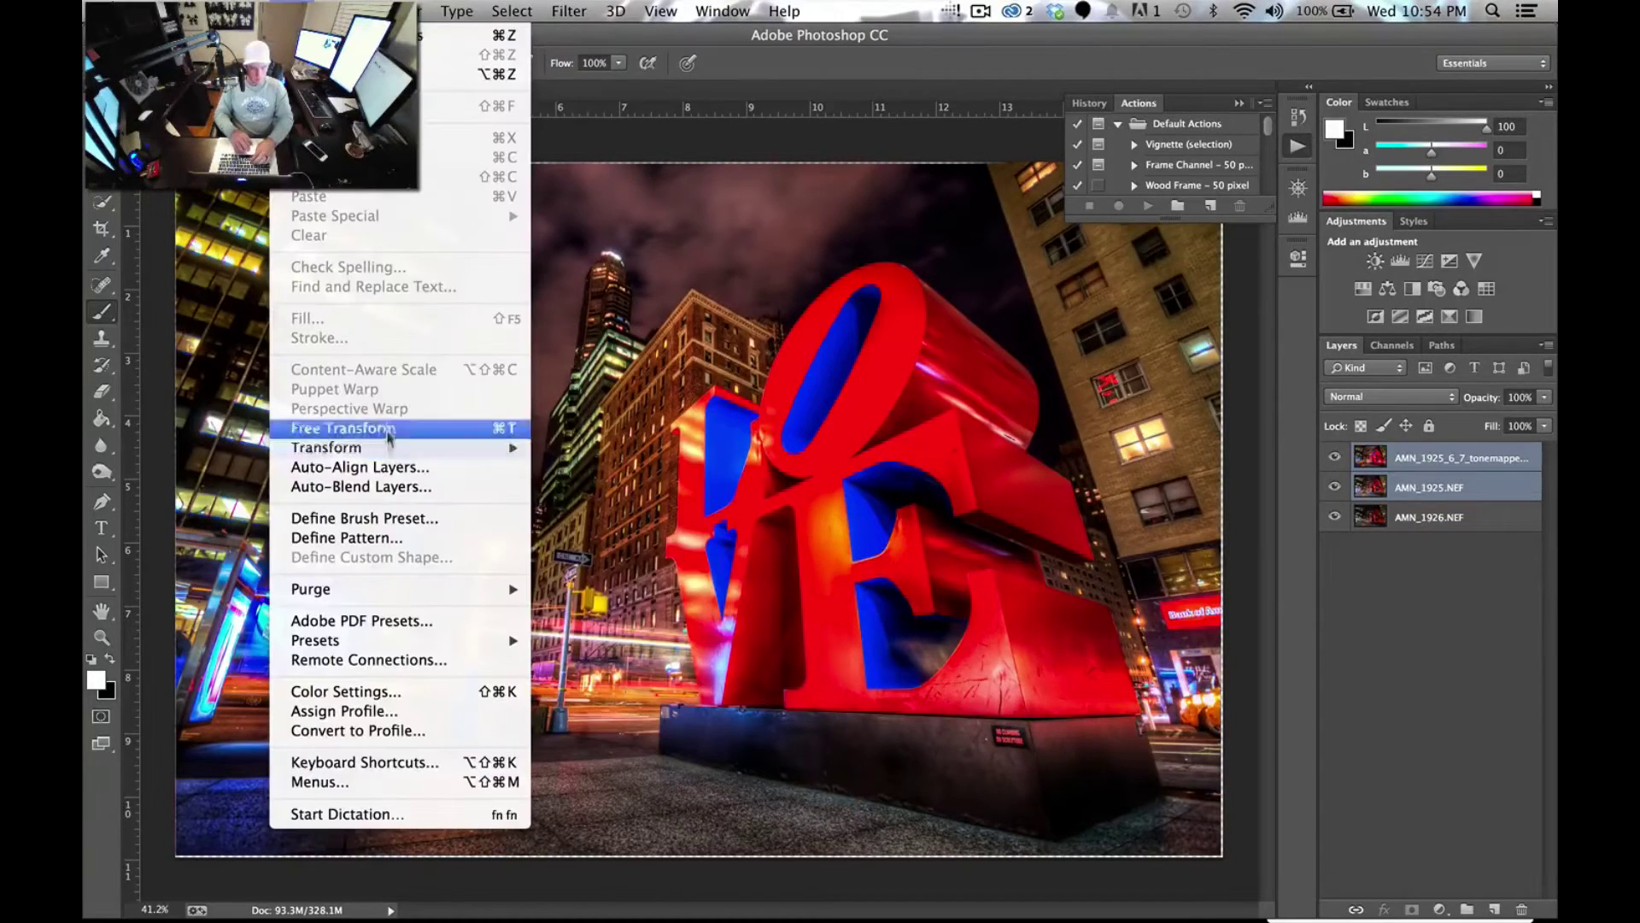
left_click(387, 469)
key("Return")
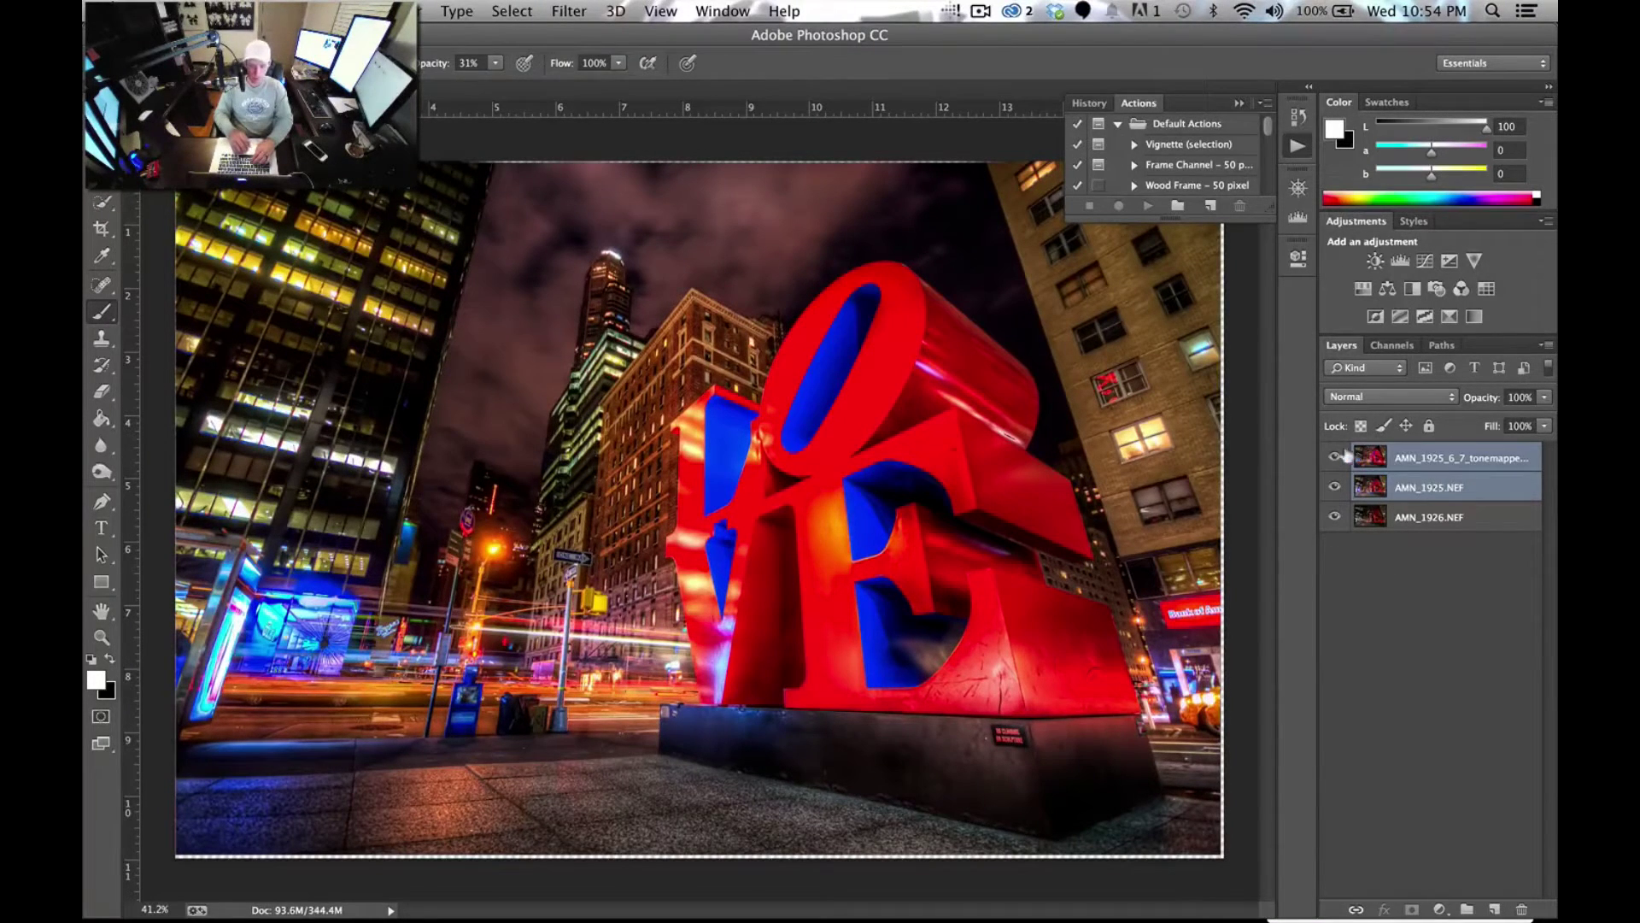
- Set the tone-mapped layer's opacity to 52% and check its alignment with AMN_1925.NEF by hiding and showing it
left_click(1444, 458)
left_click(1545, 397)
left_click_drag(1503, 416, 1496, 415)
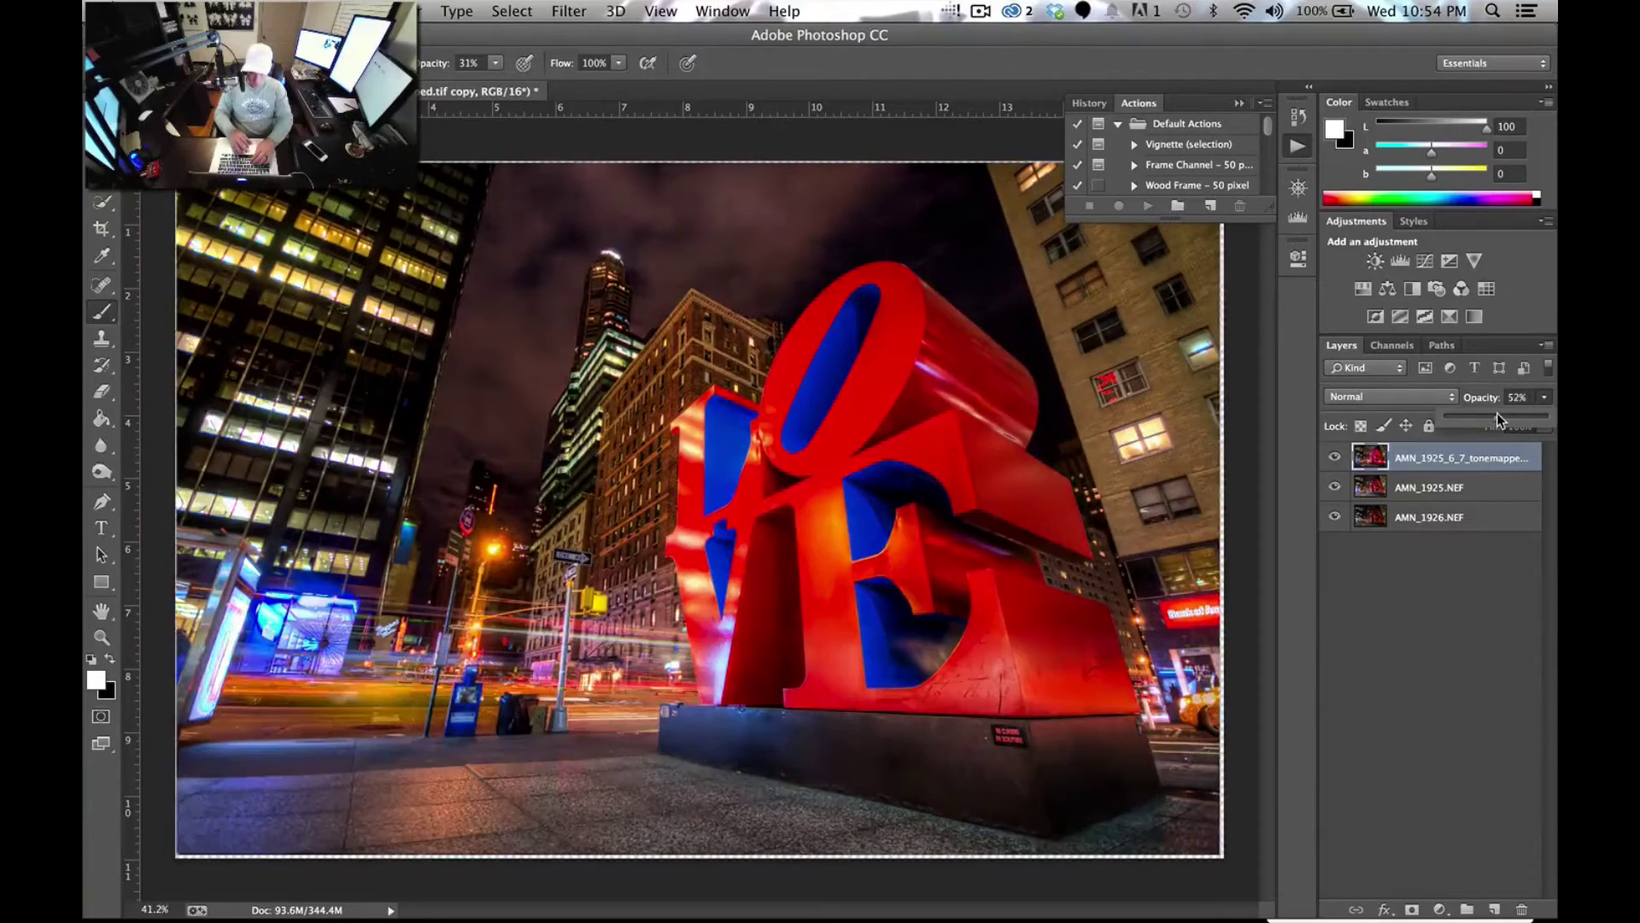
left_click(1334, 456)
left_click(1333, 456)
left_click(1334, 456)
left_click(1333, 457)
- Return the tone-mapped layer's opacity to 100% and give it a new layer mask
left_click(1544, 397)
left_click_drag(1501, 423, 1555, 424)
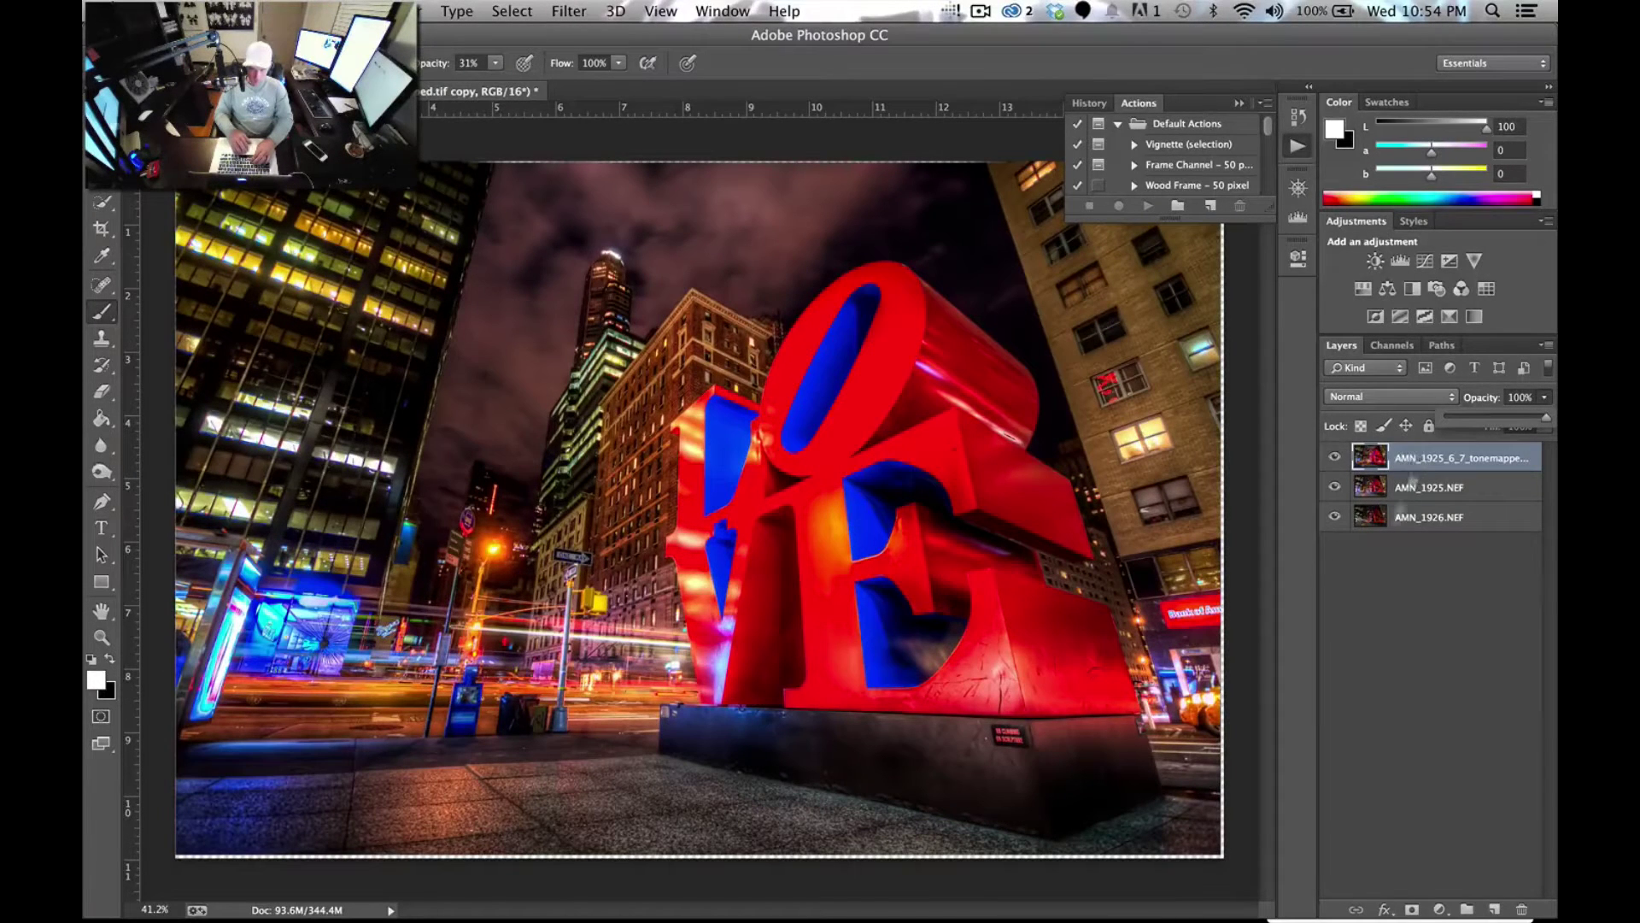
left_click(1411, 909)
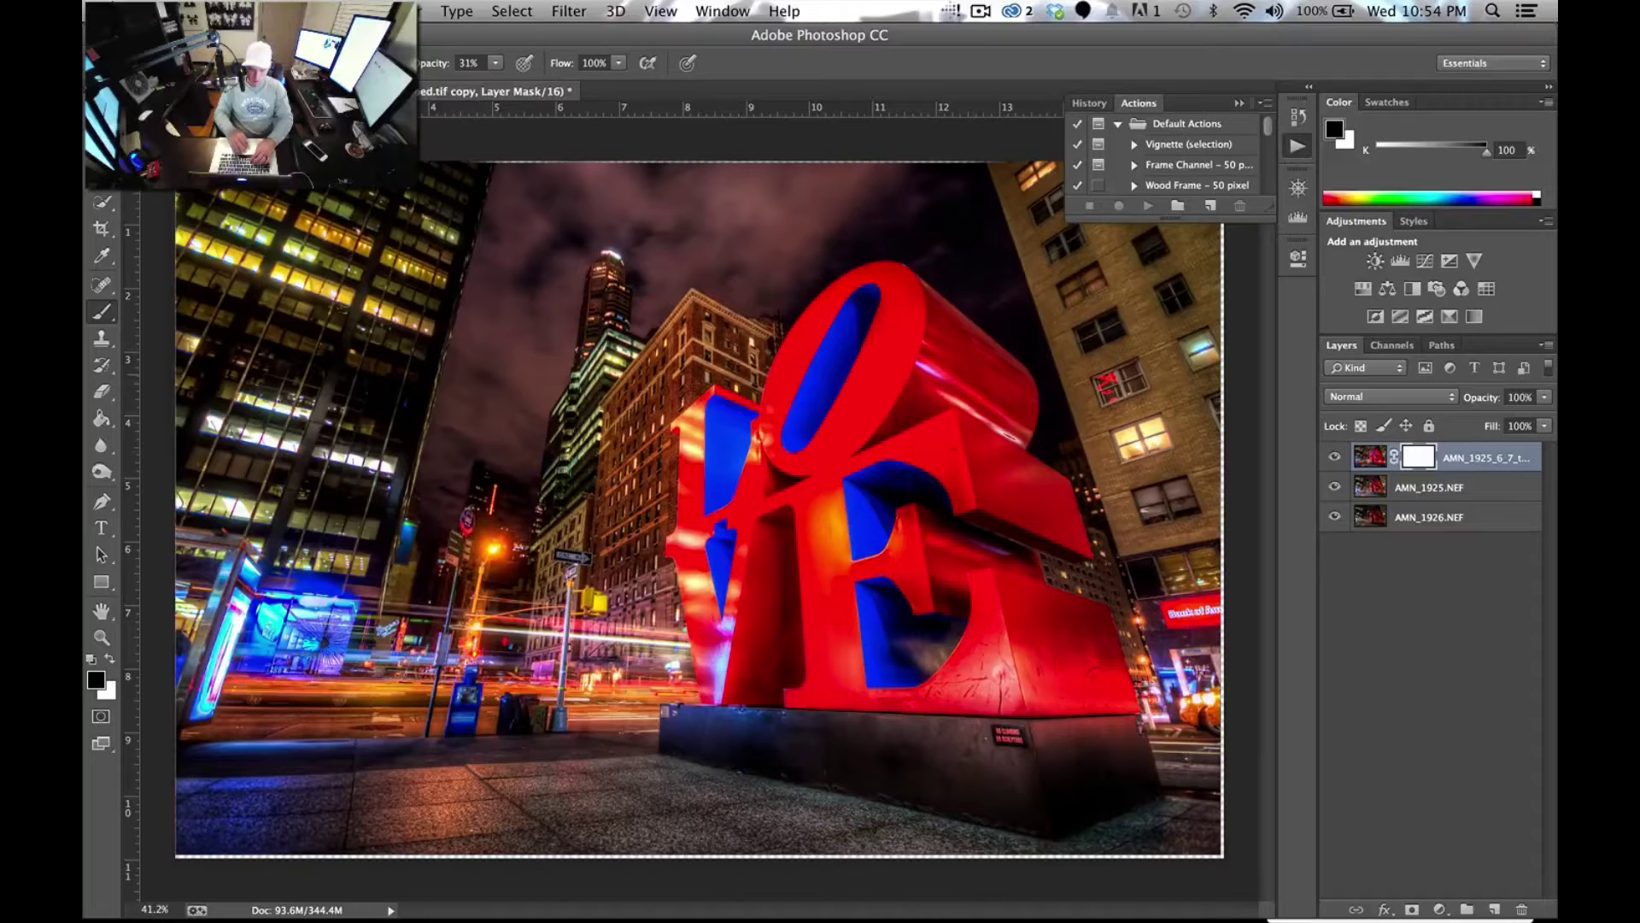
- Compare the tone-mapped layer with the AMN_1925.NEF exposure by hiding and showing it, leaving its layer mask selected
left_click(1335, 456)
left_click(1336, 455)
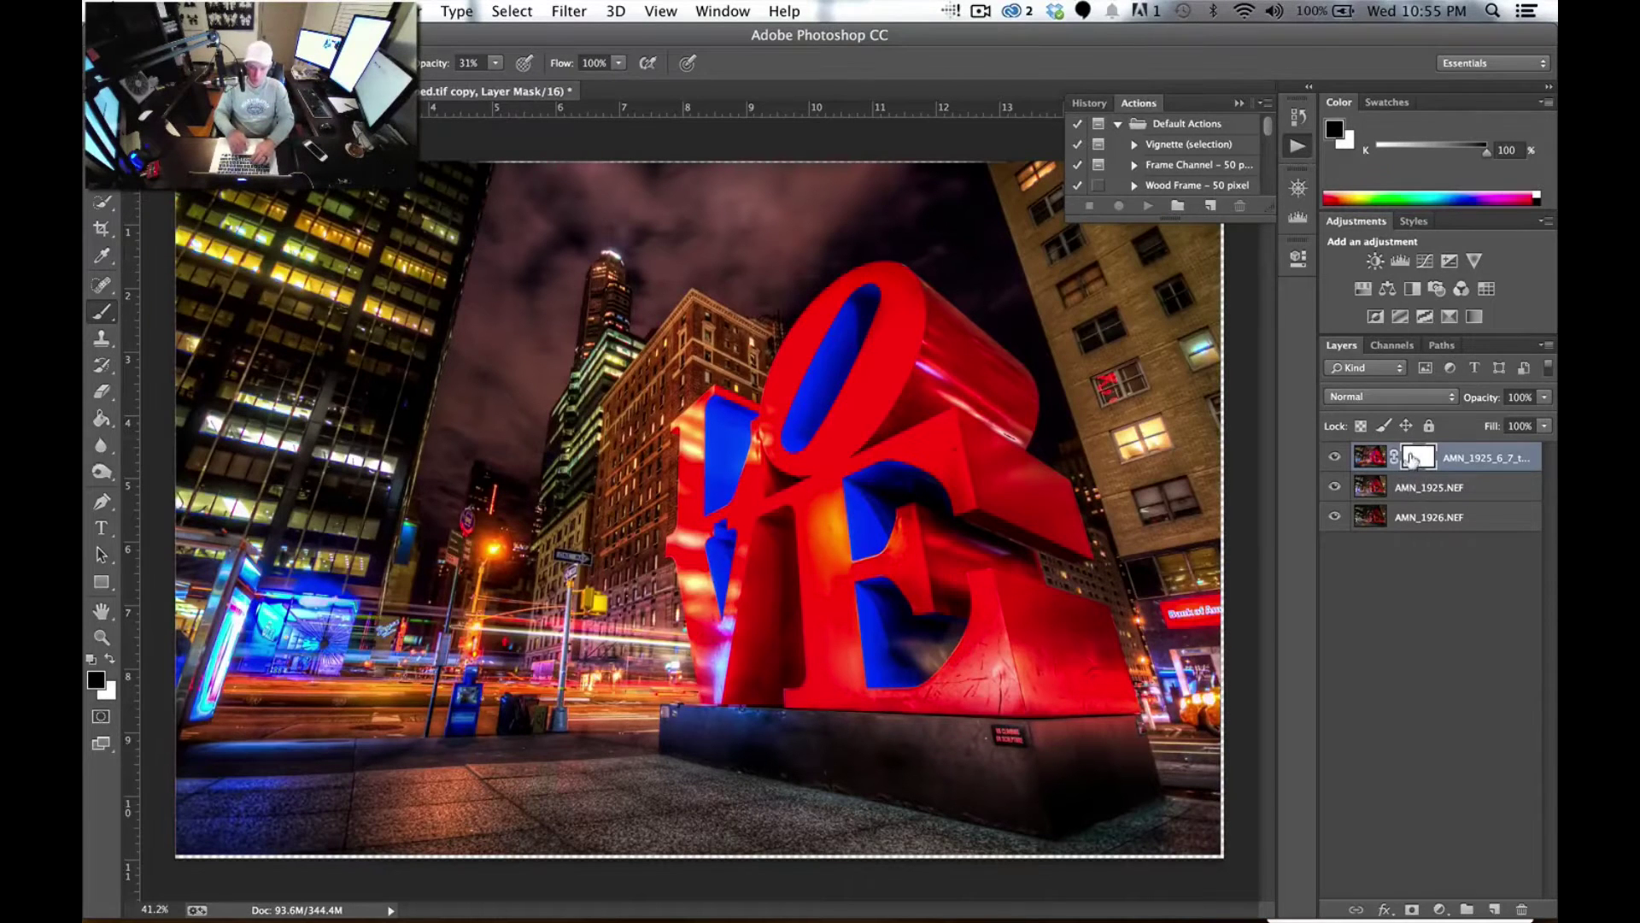
left_click(1407, 484)
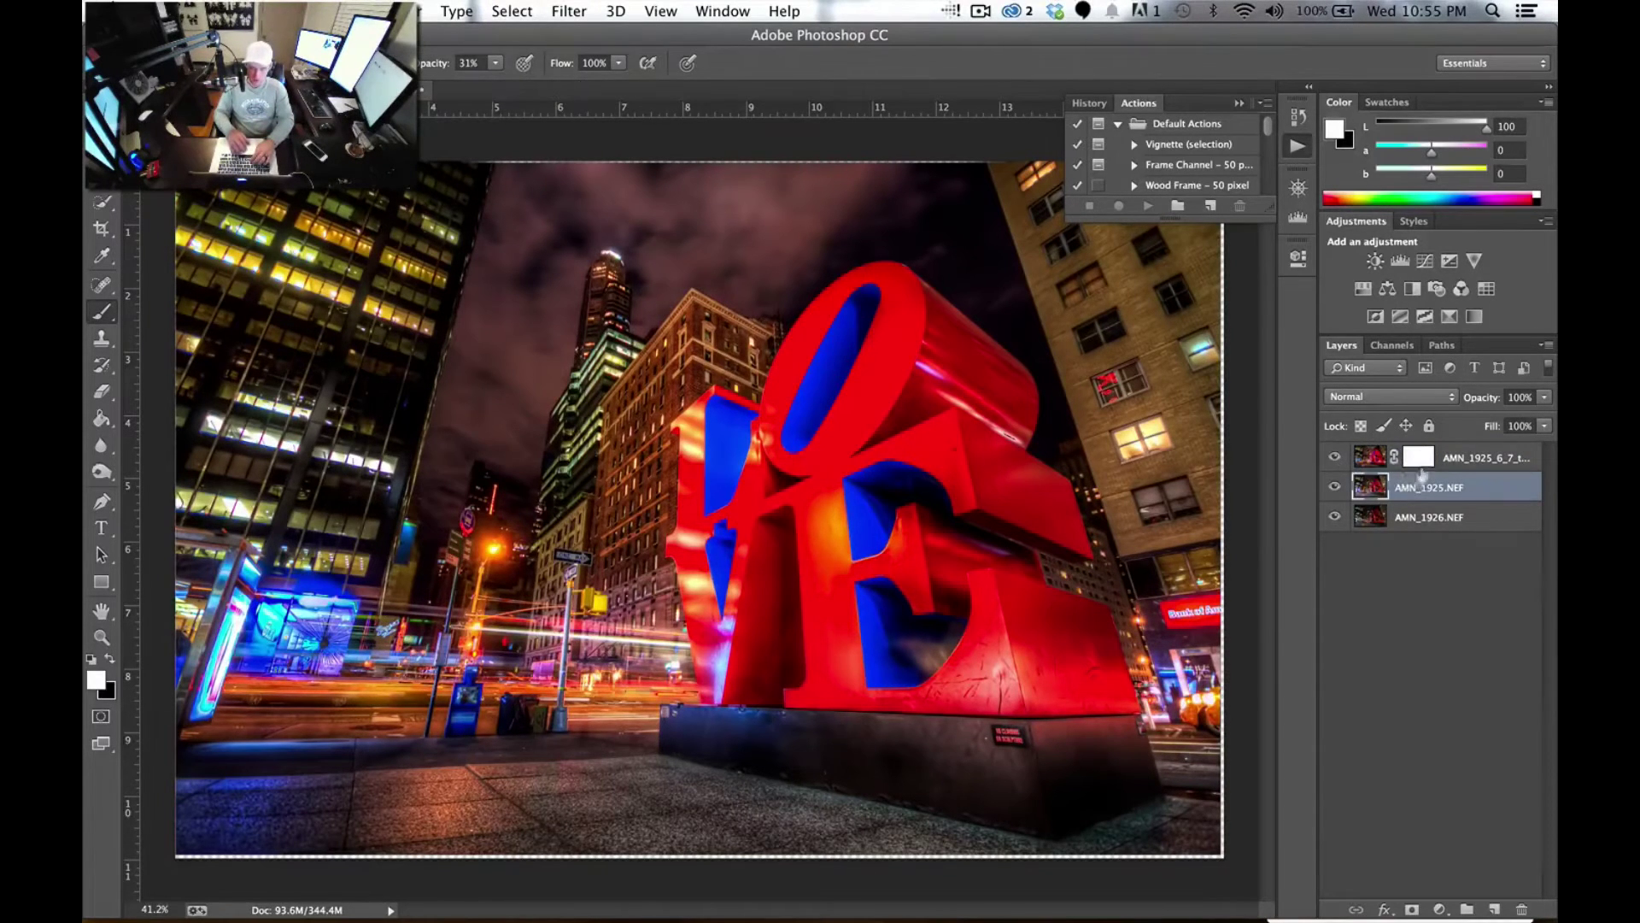
left_click(1418, 461)
left_click(1329, 457)
left_click(1330, 457)
left_click(1329, 457)
left_click(1330, 457)
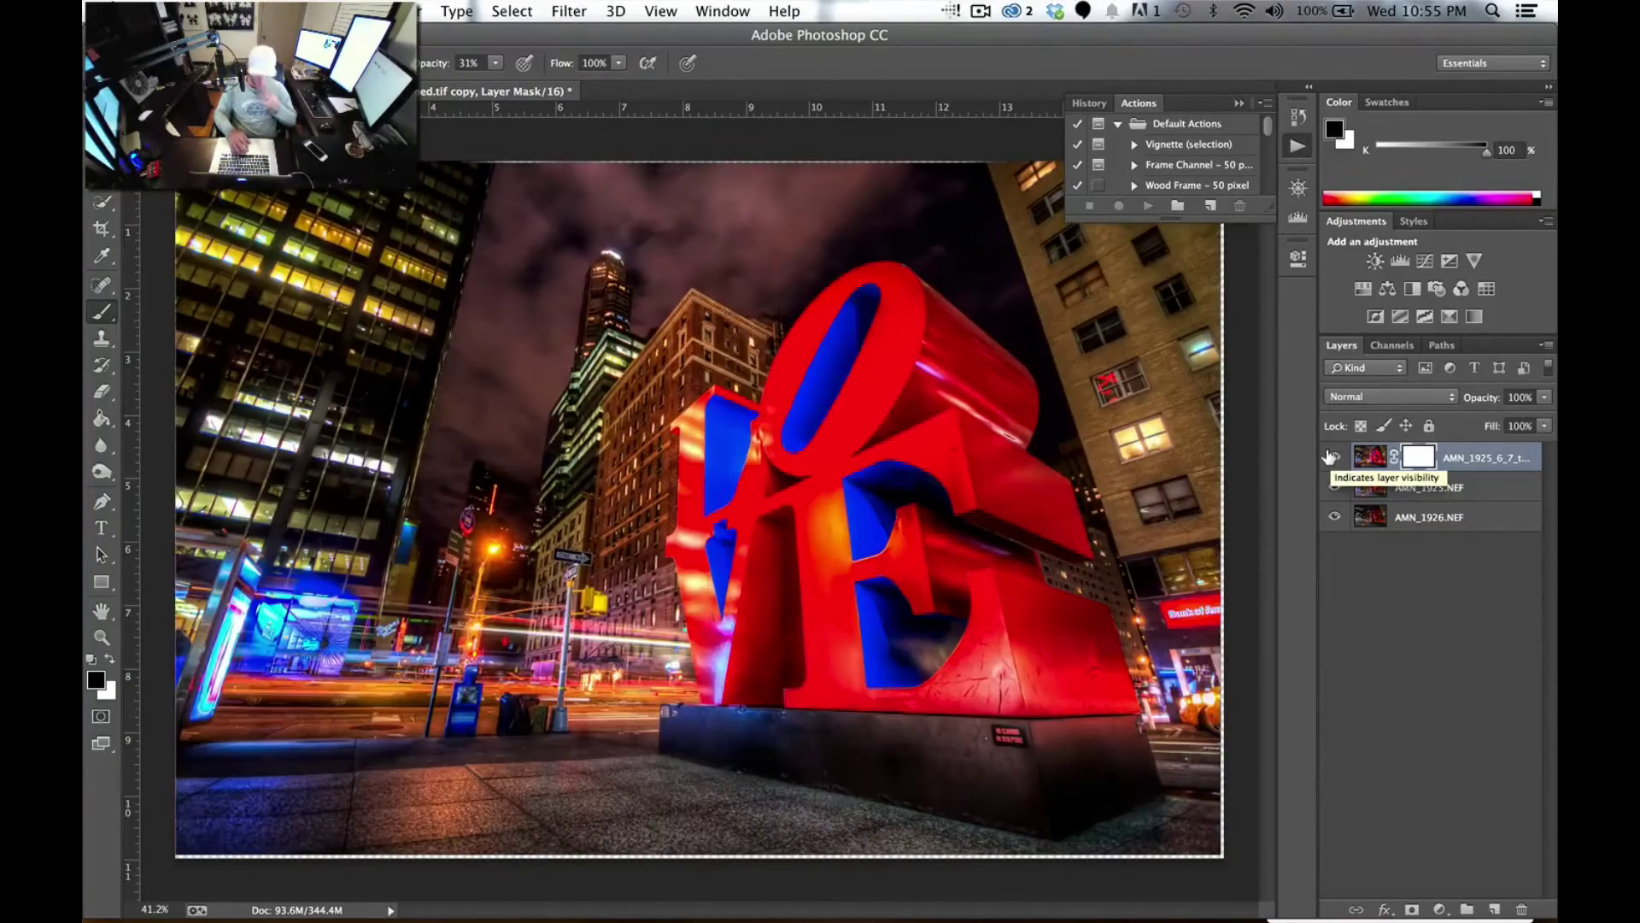
left_click(1330, 457)
left_click(1330, 457)
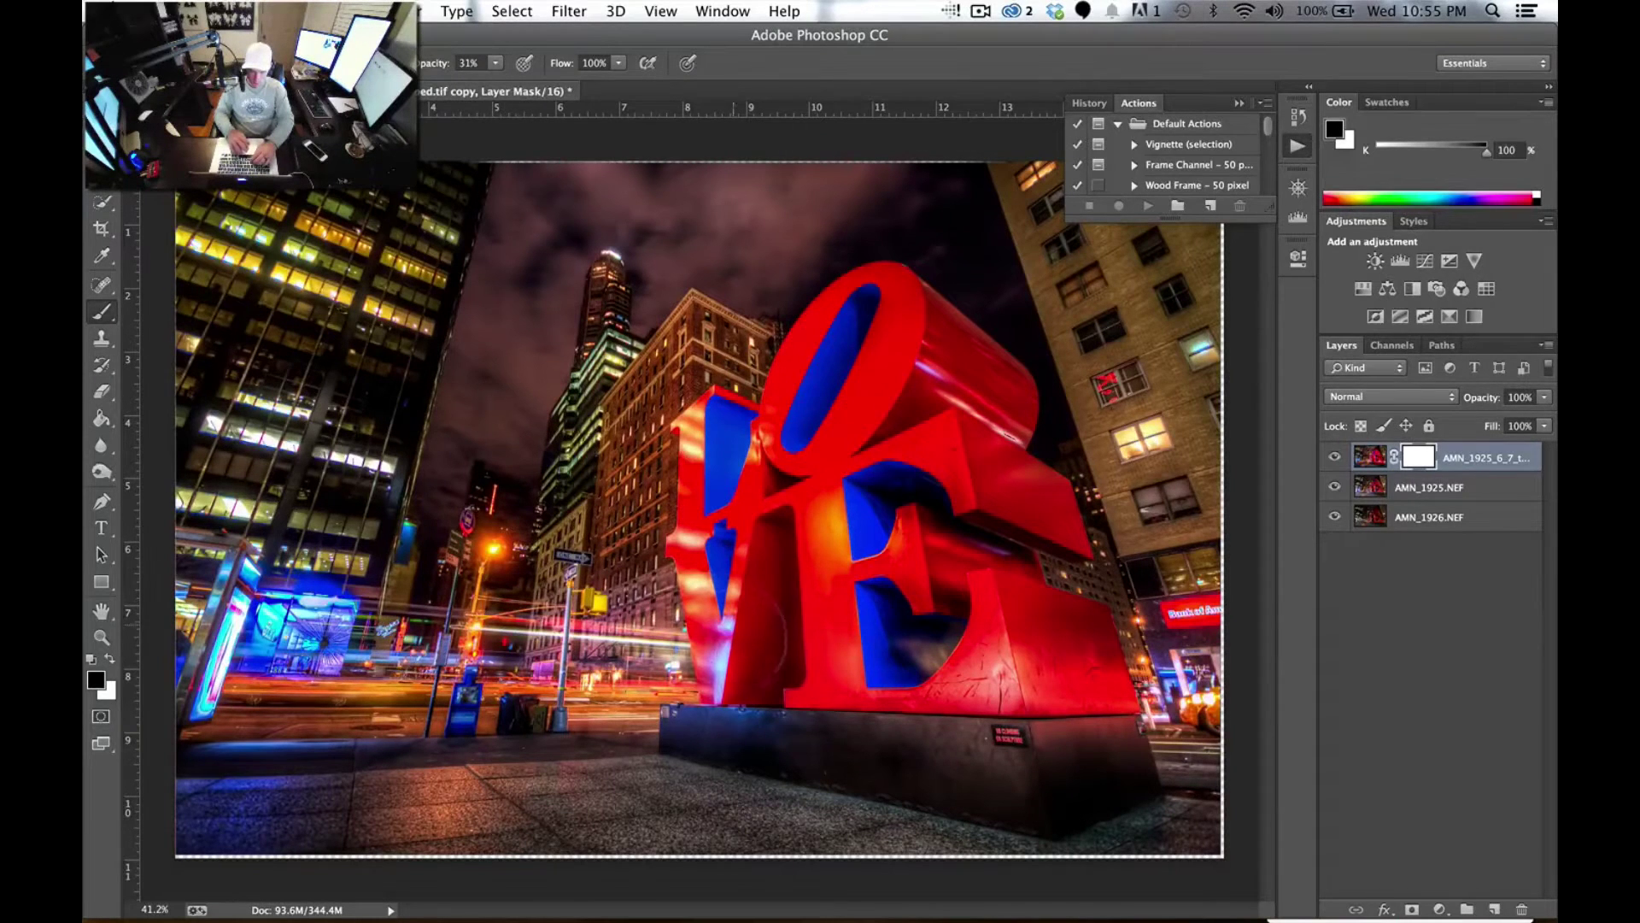
- Paint black on the tone-mapped layer's mask over the sculpture's red letters and base with the soft 700 px brush
left_click_drag(867, 419, 854, 576)
right_click(854, 575)
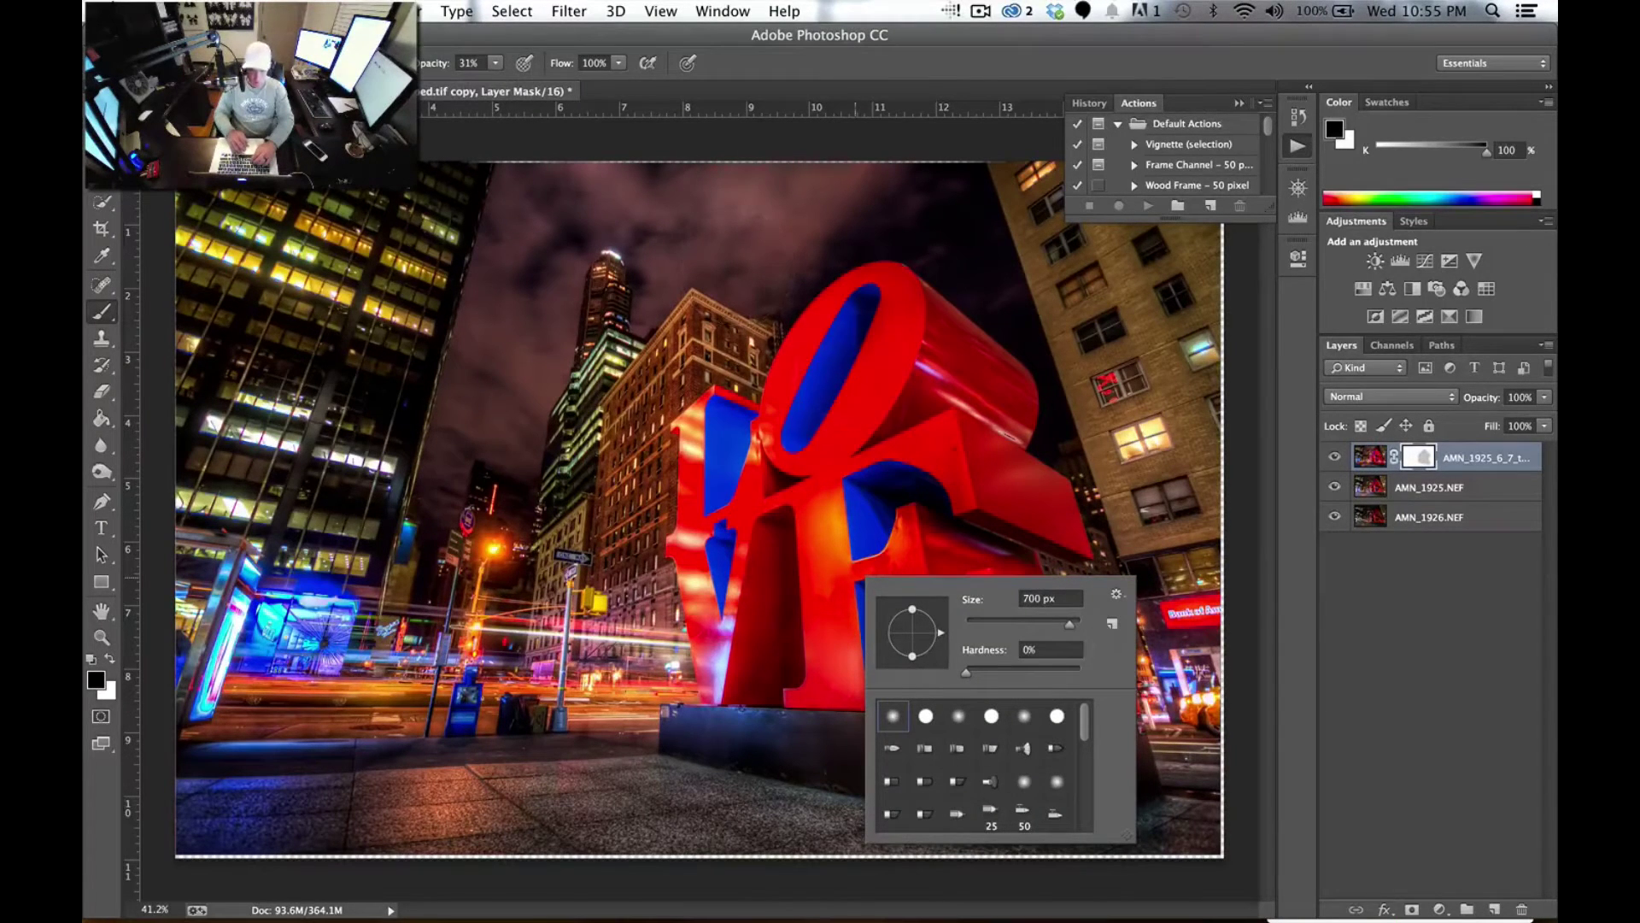
key("Return")
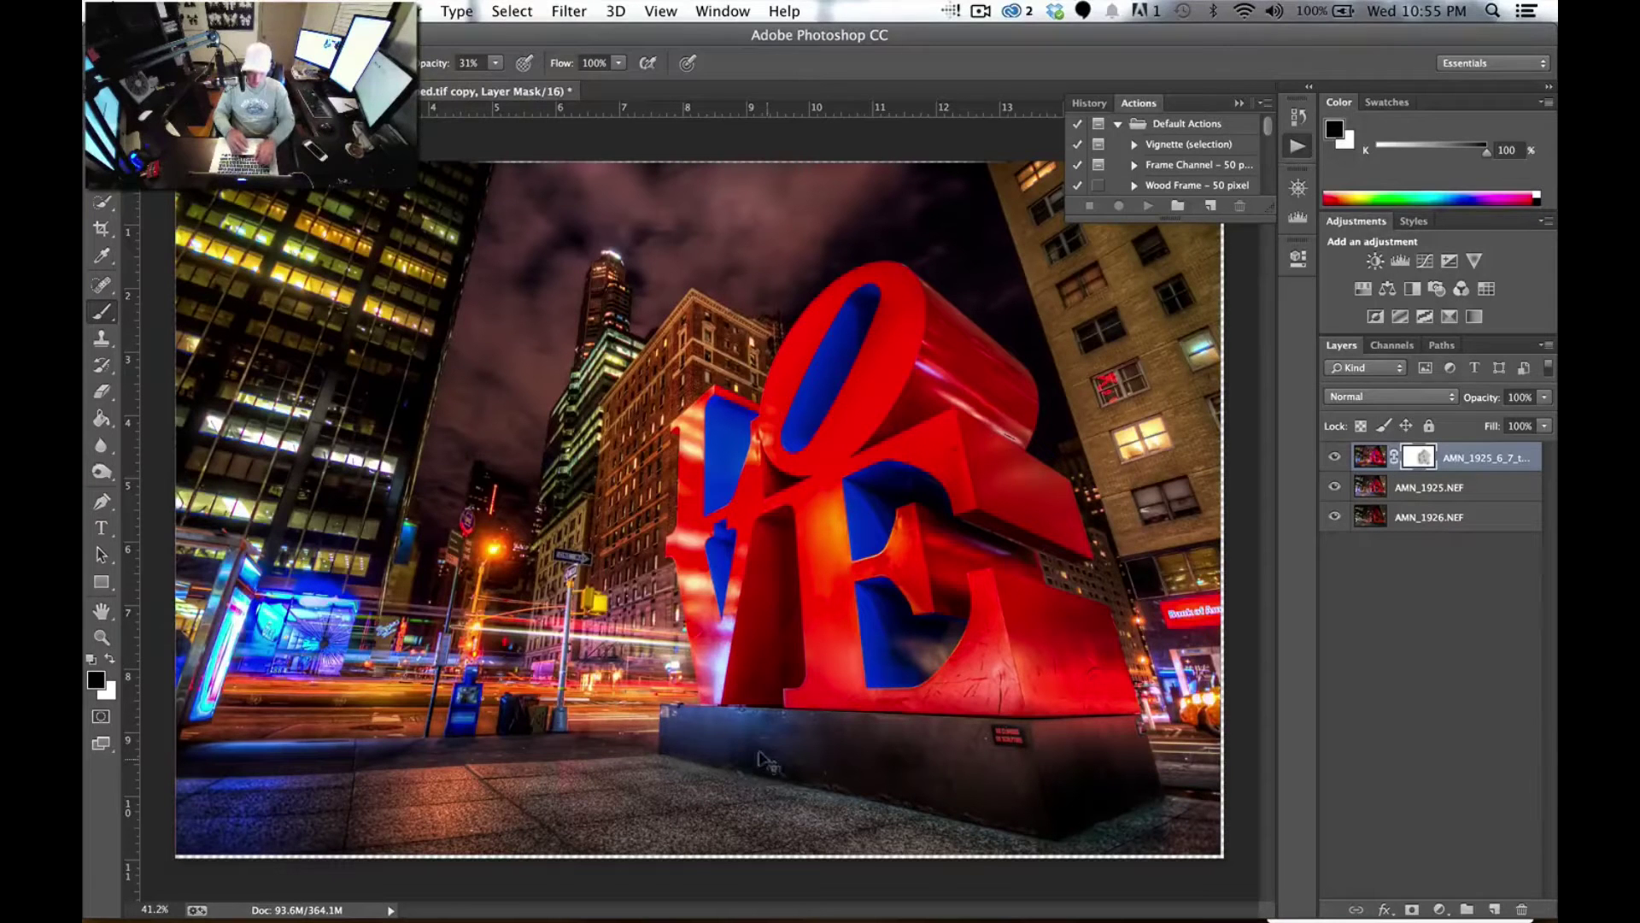
left_click_drag(760, 756, 684, 726)
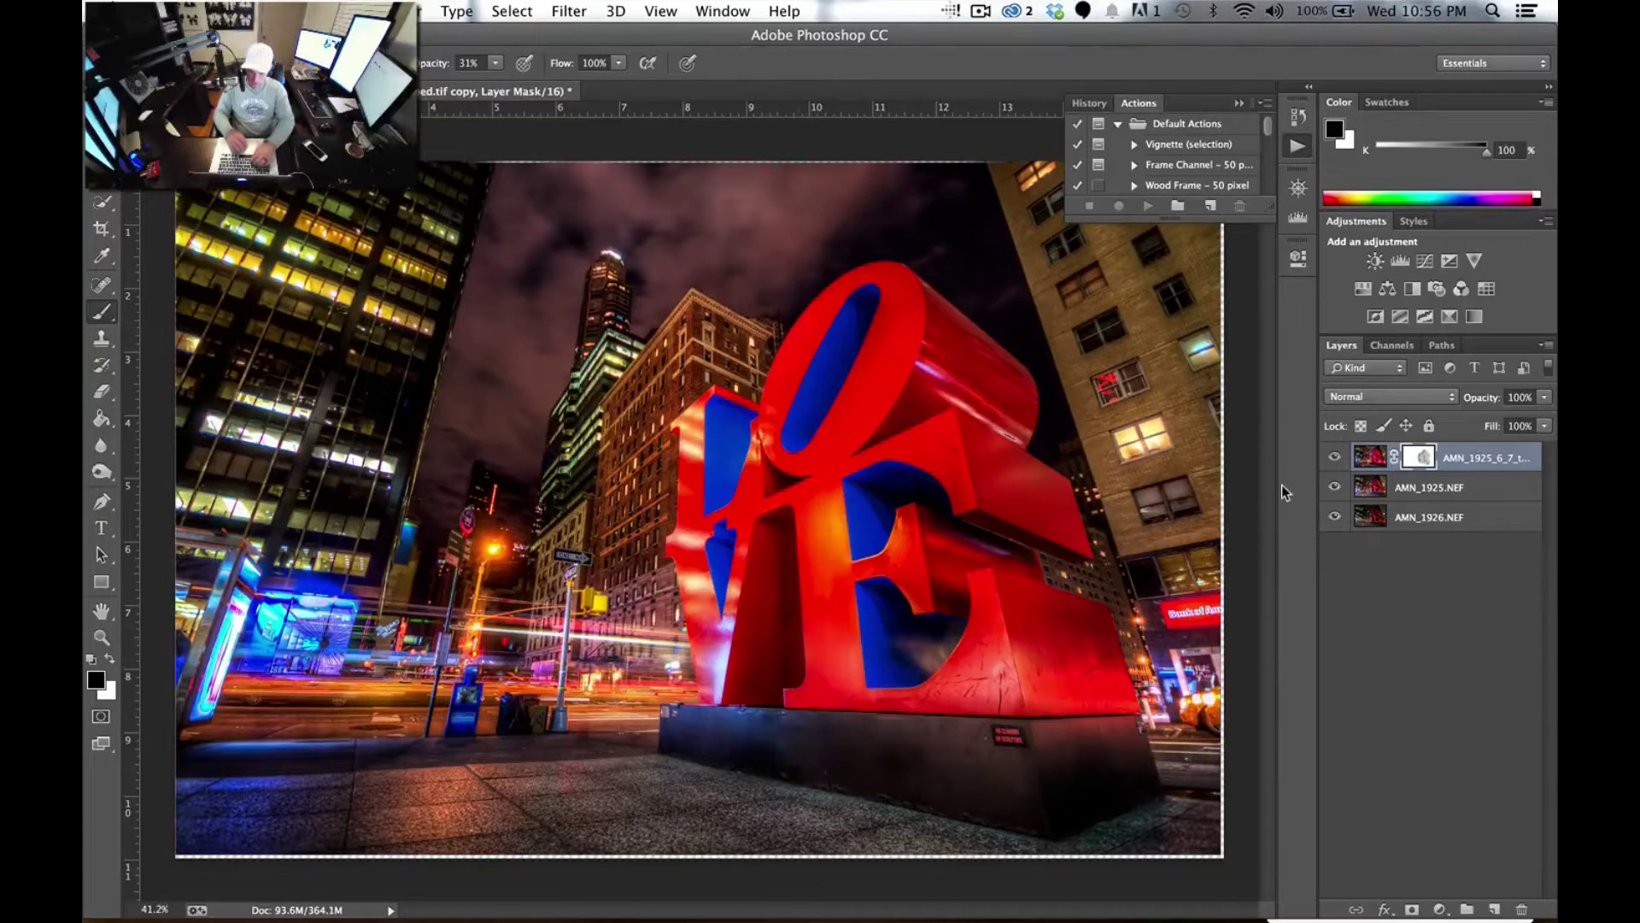
- Examine the blend on the sculpture by repeatedly hiding and showing the masked tone-mapped layer
left_click(1333, 456)
left_click(1333, 456)
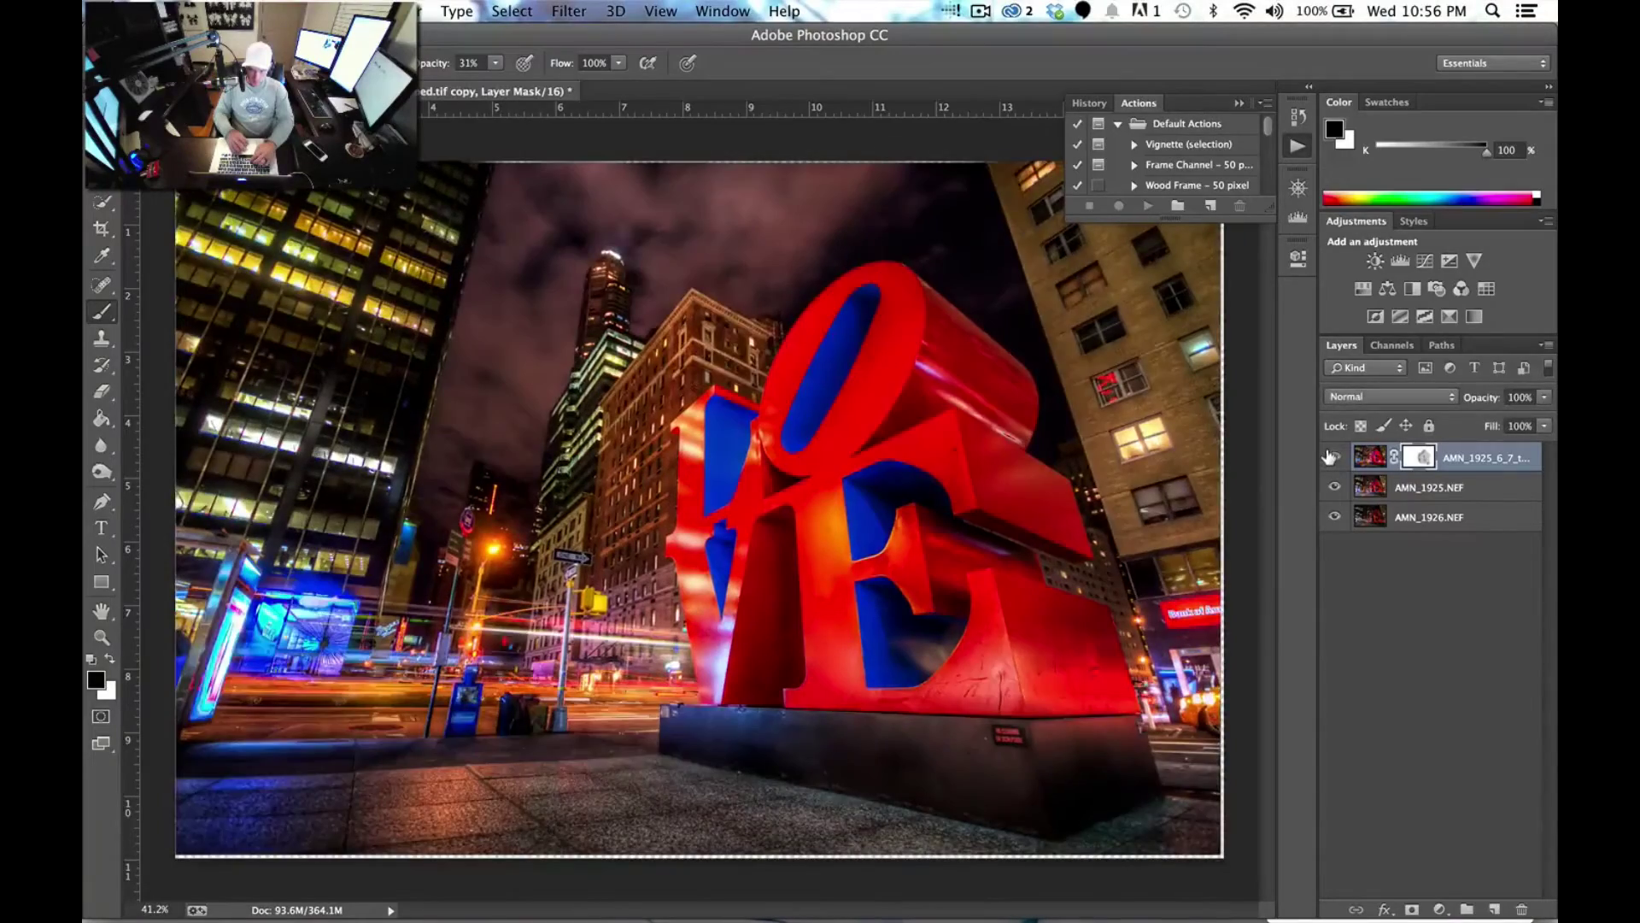
left_click(1326, 456)
left_click(1334, 457)
left_click(1334, 457)
left_click(1335, 458)
left_click(1335, 458)
- Paint the mask over the right-hand building's windows and the taxi, raising the brush opacity to 79% for the taxi
left_click_drag(1100, 342, 1102, 412)
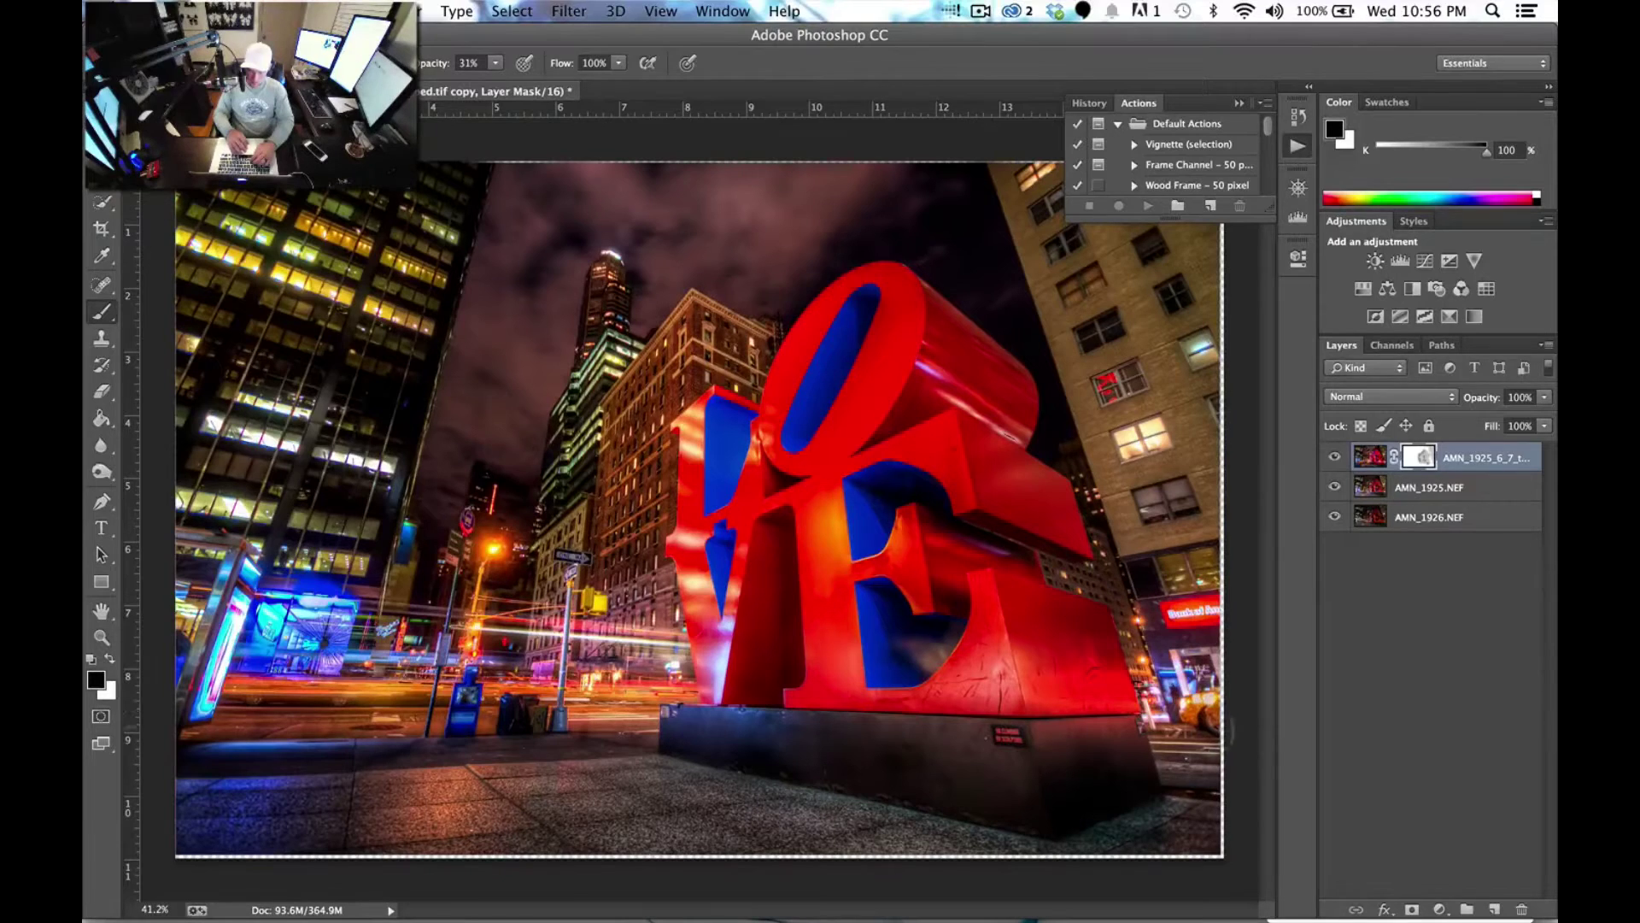
left_click_drag(1204, 726, 1211, 705)
left_click(496, 63)
left_click_drag(497, 78, 545, 83)
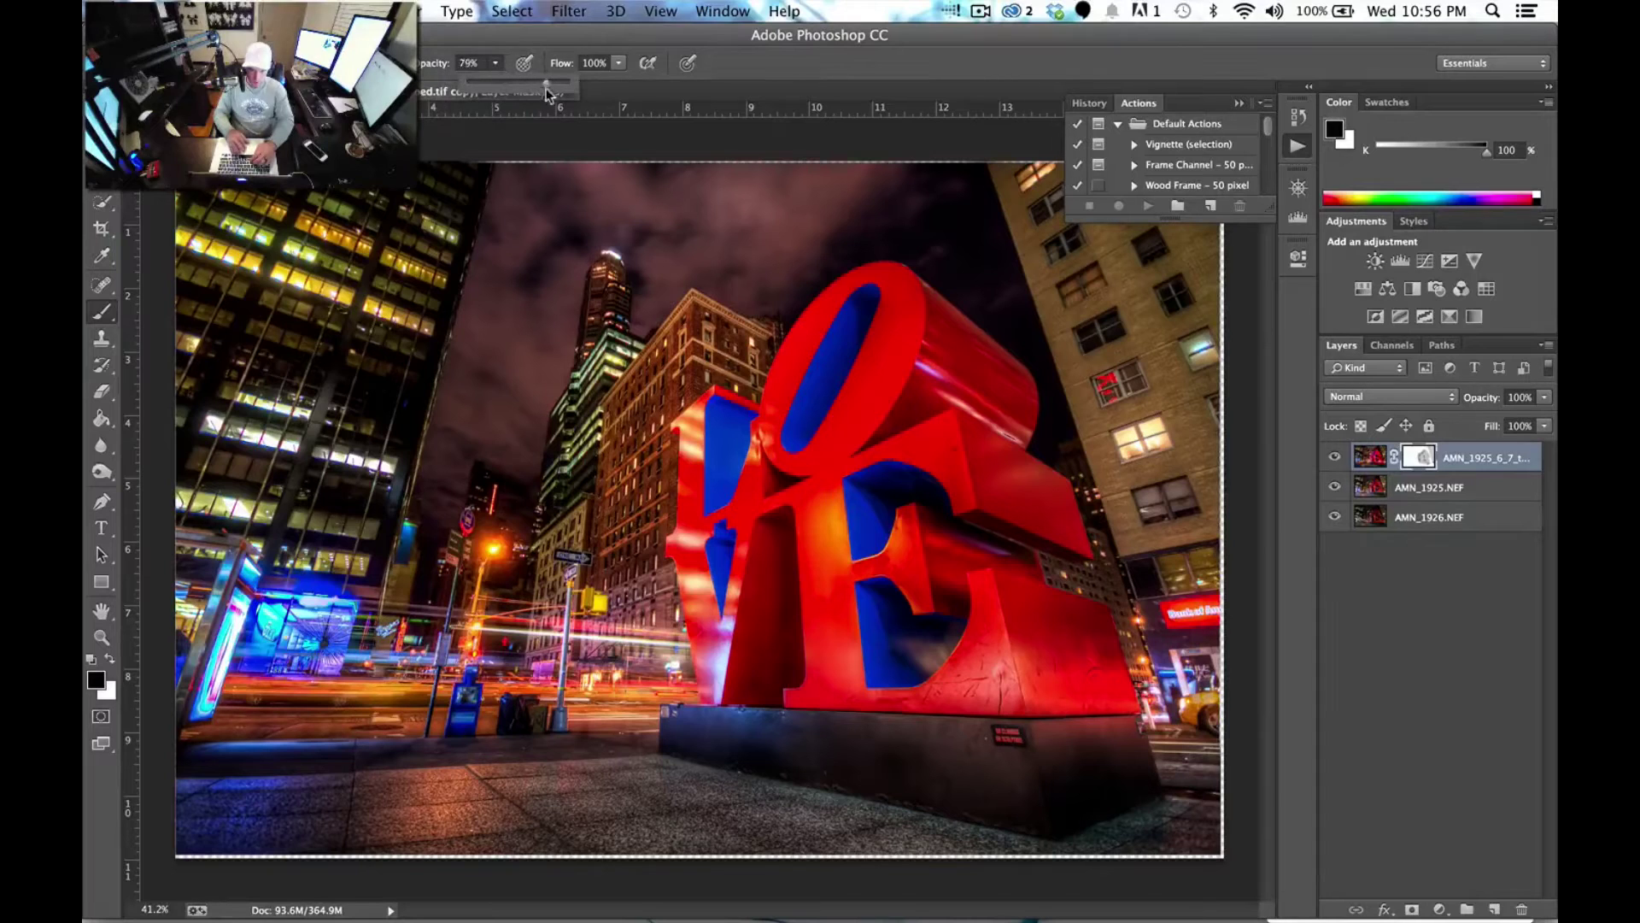
left_click(1204, 709)
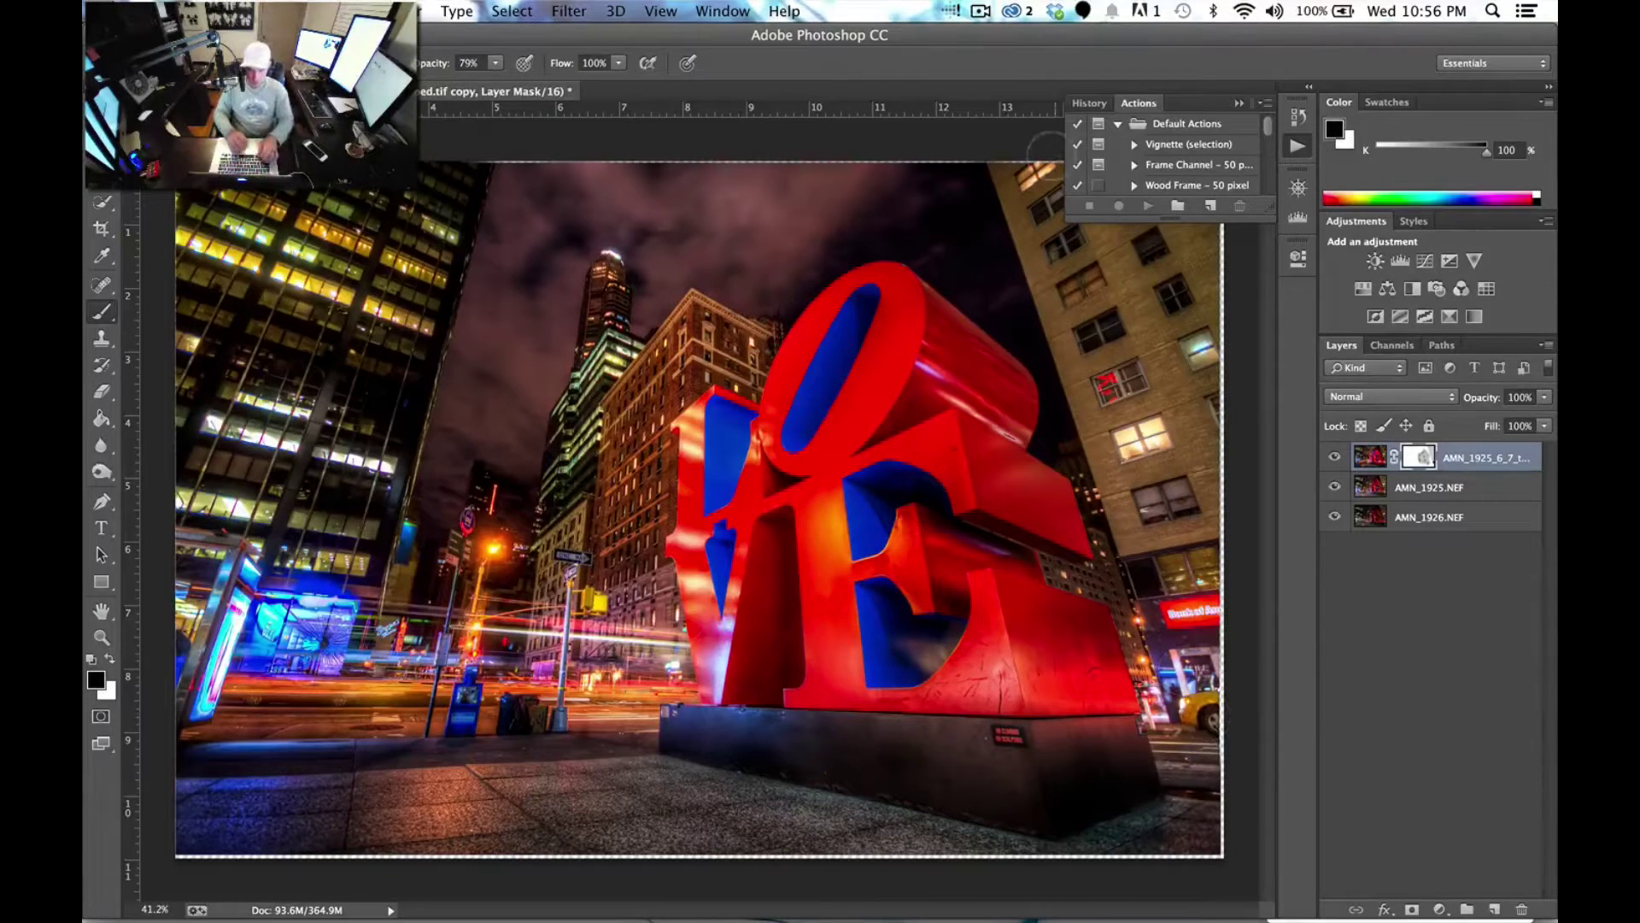
- Compare the taxi before and after the latest mask stroke by stepping back one history state and returning to it
left_click(1087, 101)
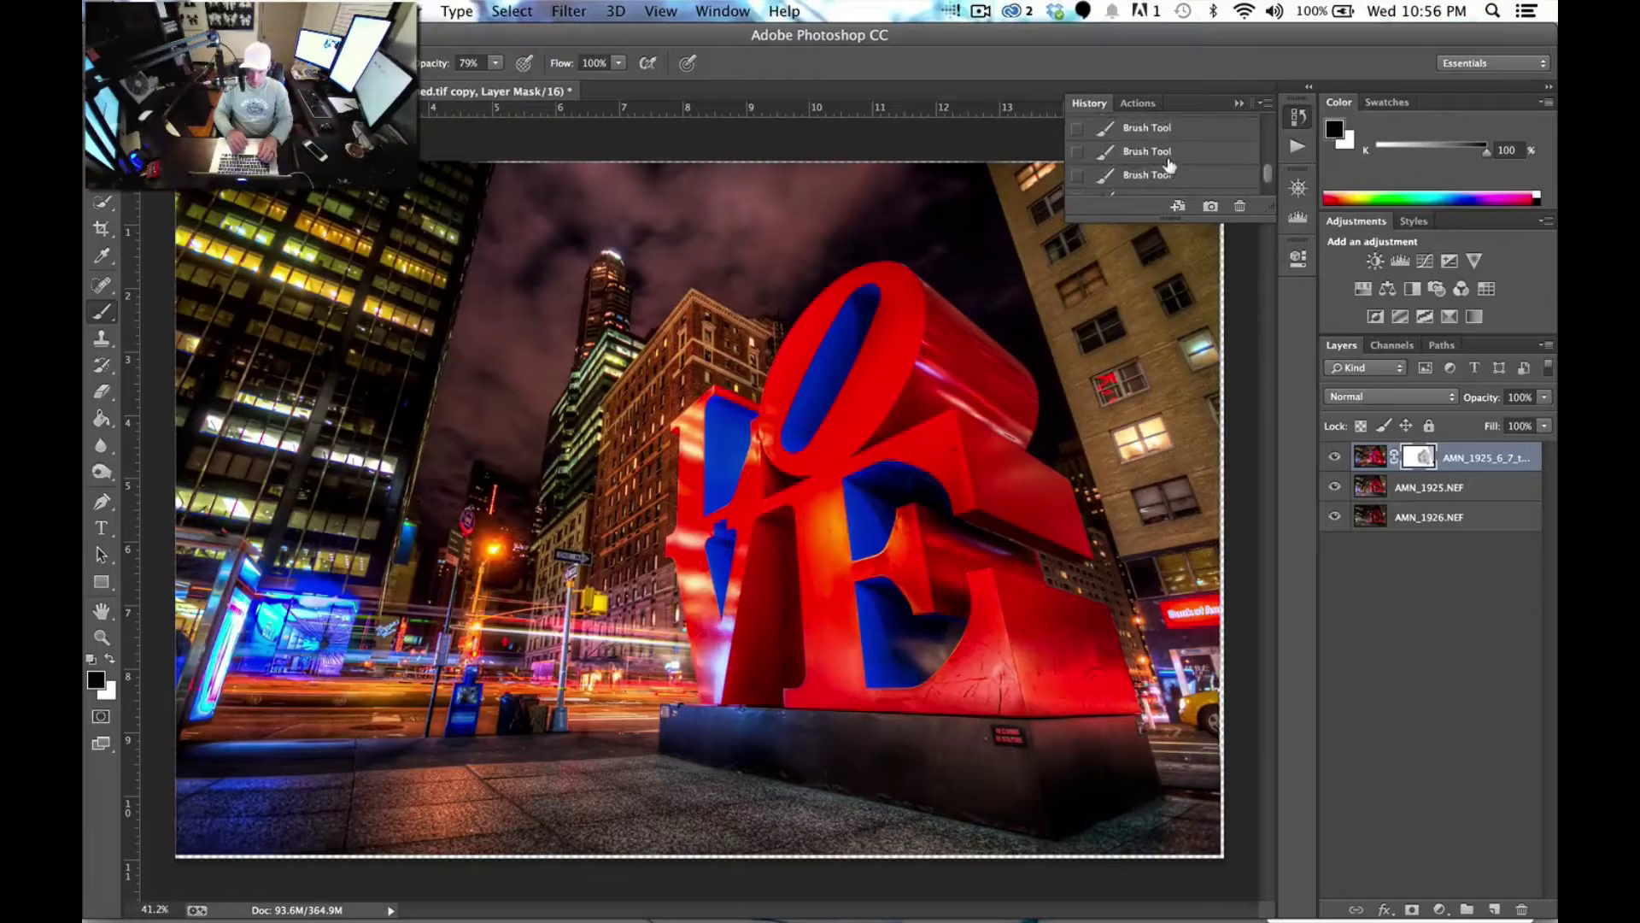
left_click(1167, 154)
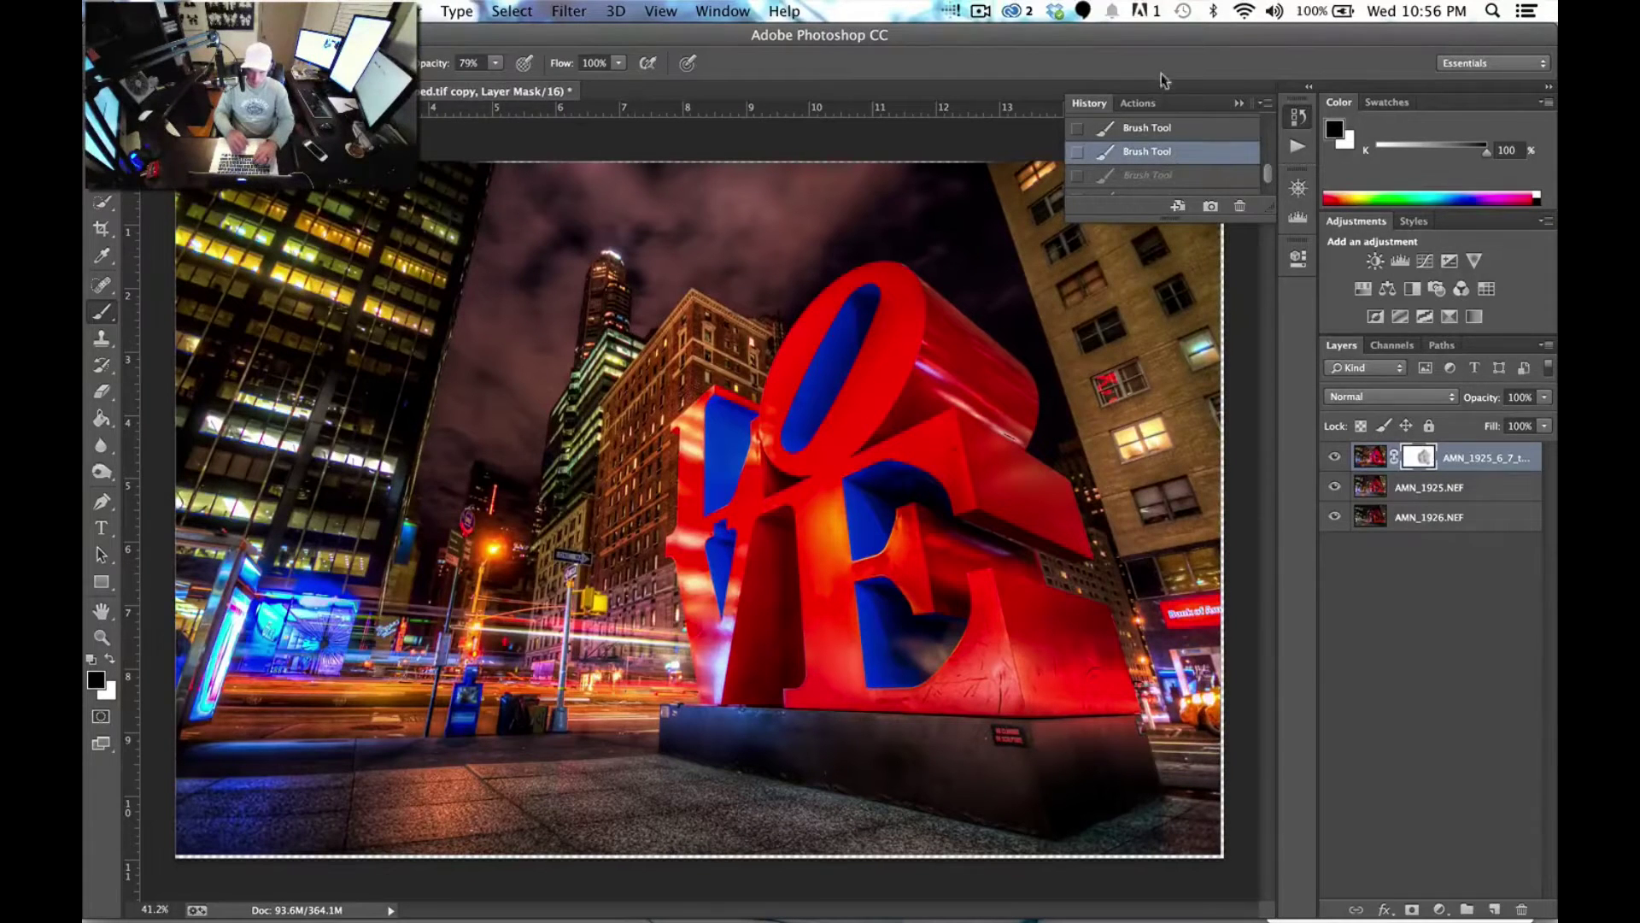
scroll(1272, 184, "down", 2)
left_click(1183, 183)
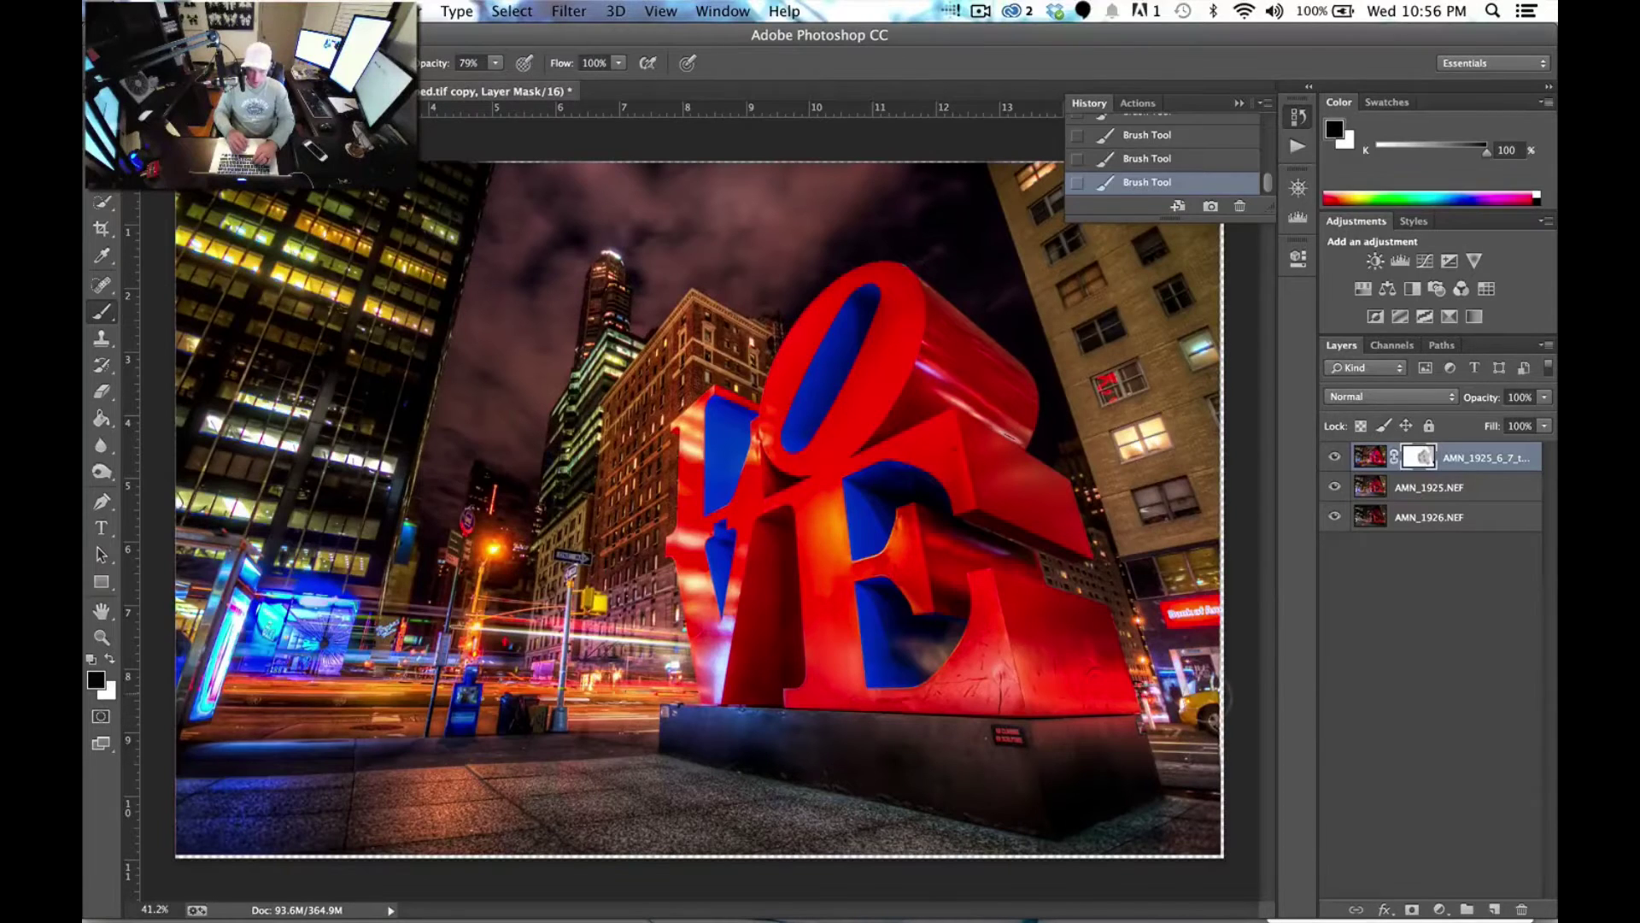
- Try painting the mask over the blue-lit street area at 79% brush opacity, and undo the stroke
right_click(1137, 555)
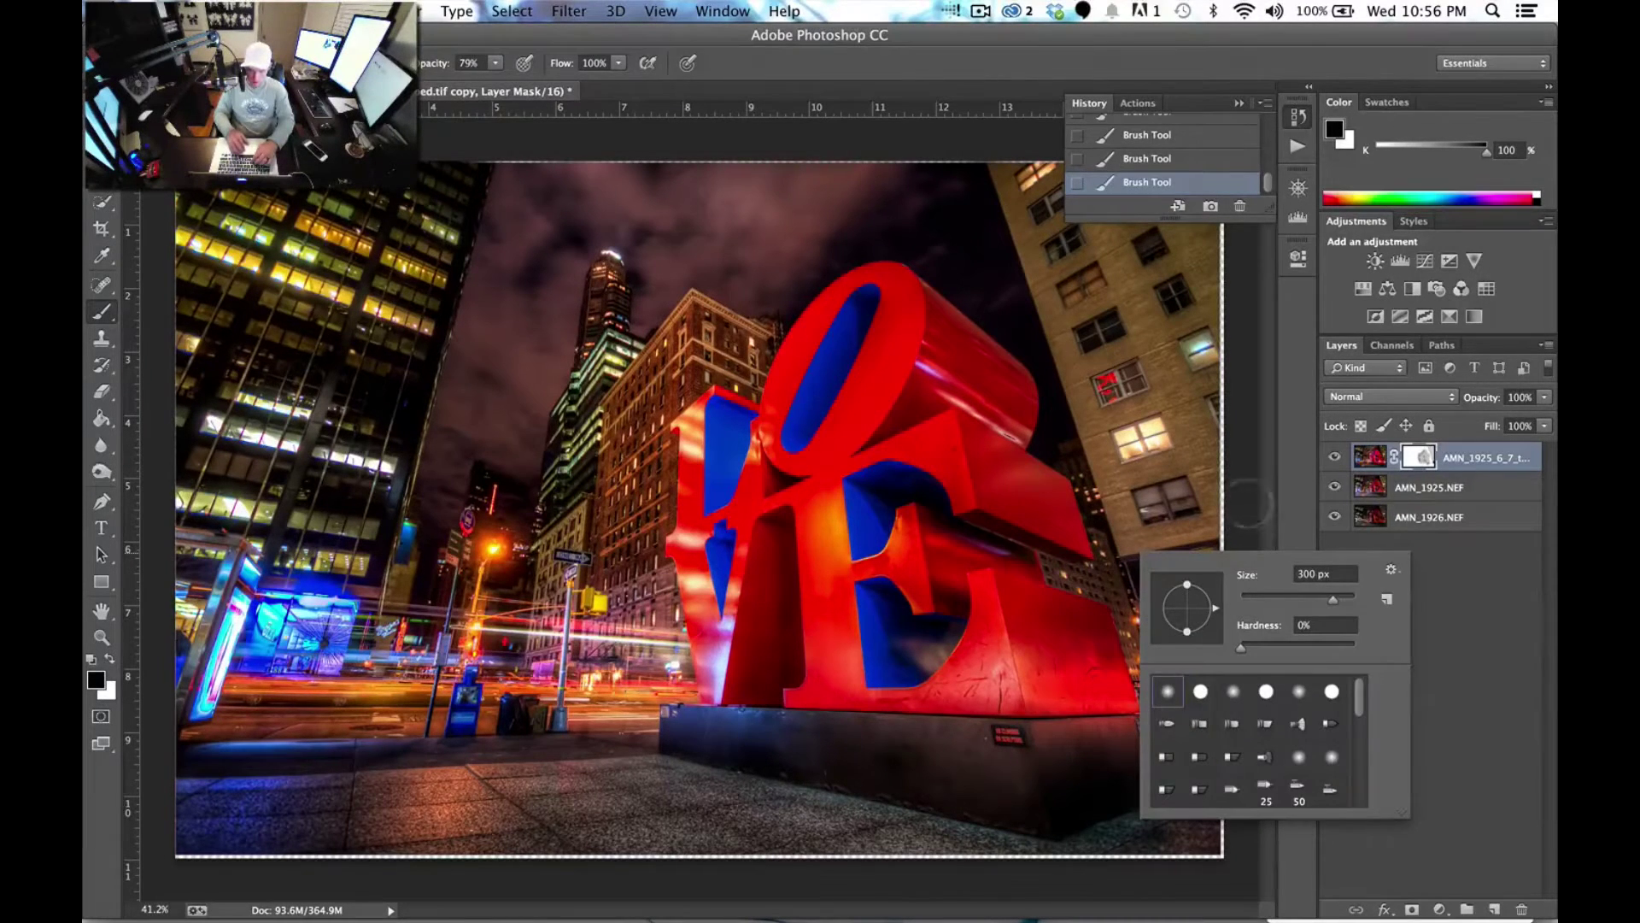
left_click(1296, 514)
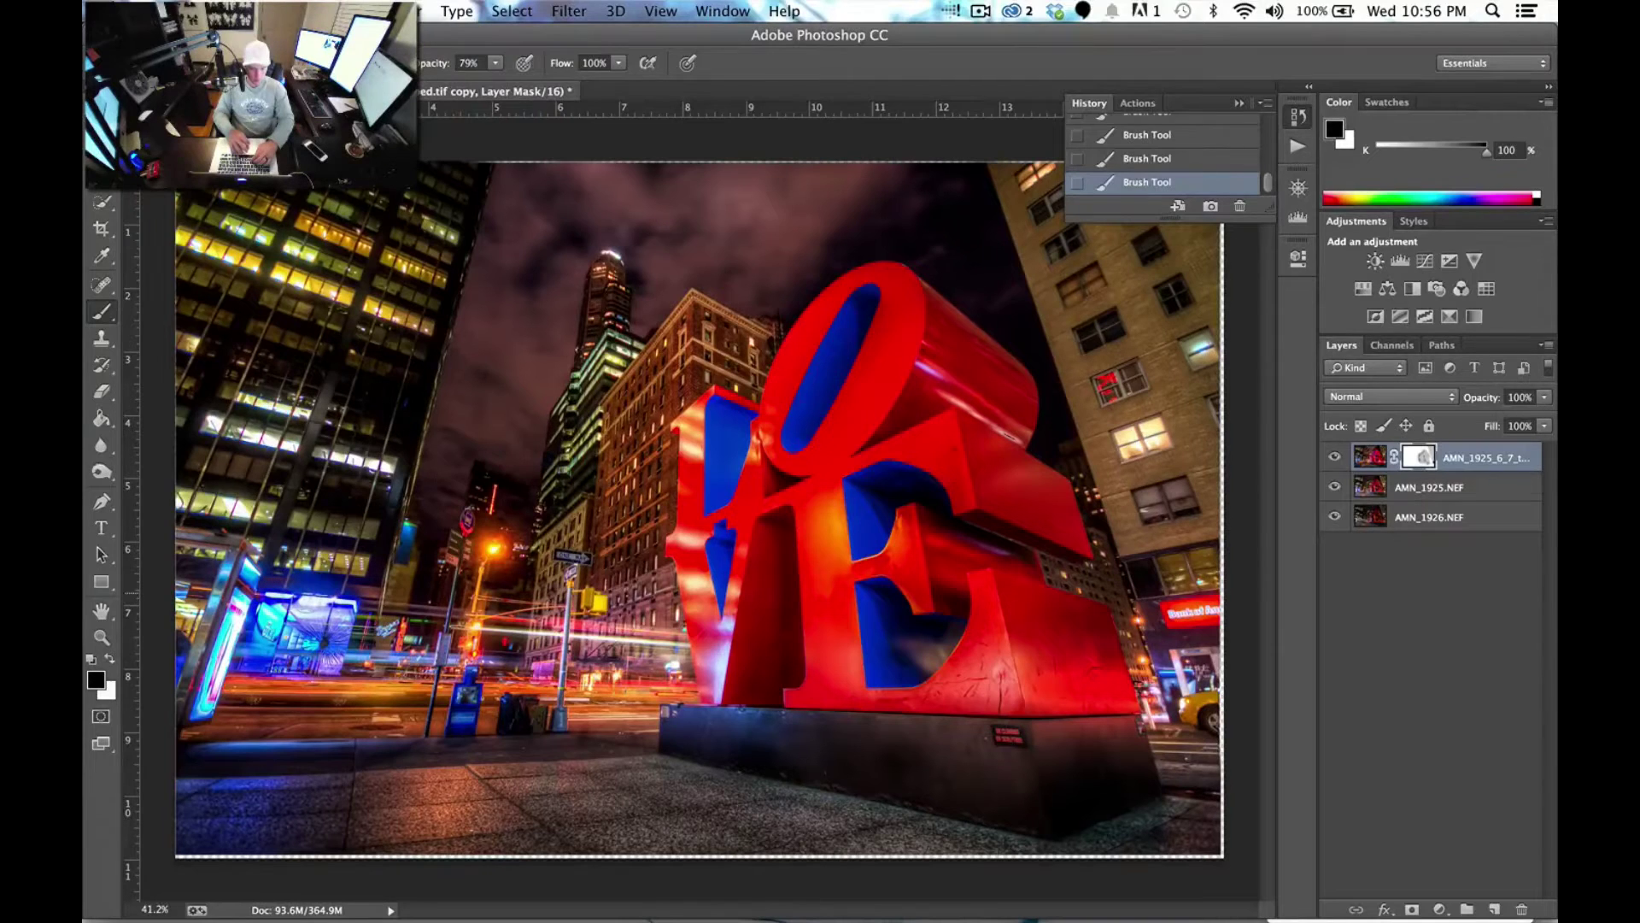
mouse_move(272, 630)
left_mouse_down()
mouse_move(260, 651)
mouse_move(291, 671)
mouse_move(248, 699)
mouse_move(295, 700)
left_mouse_up()
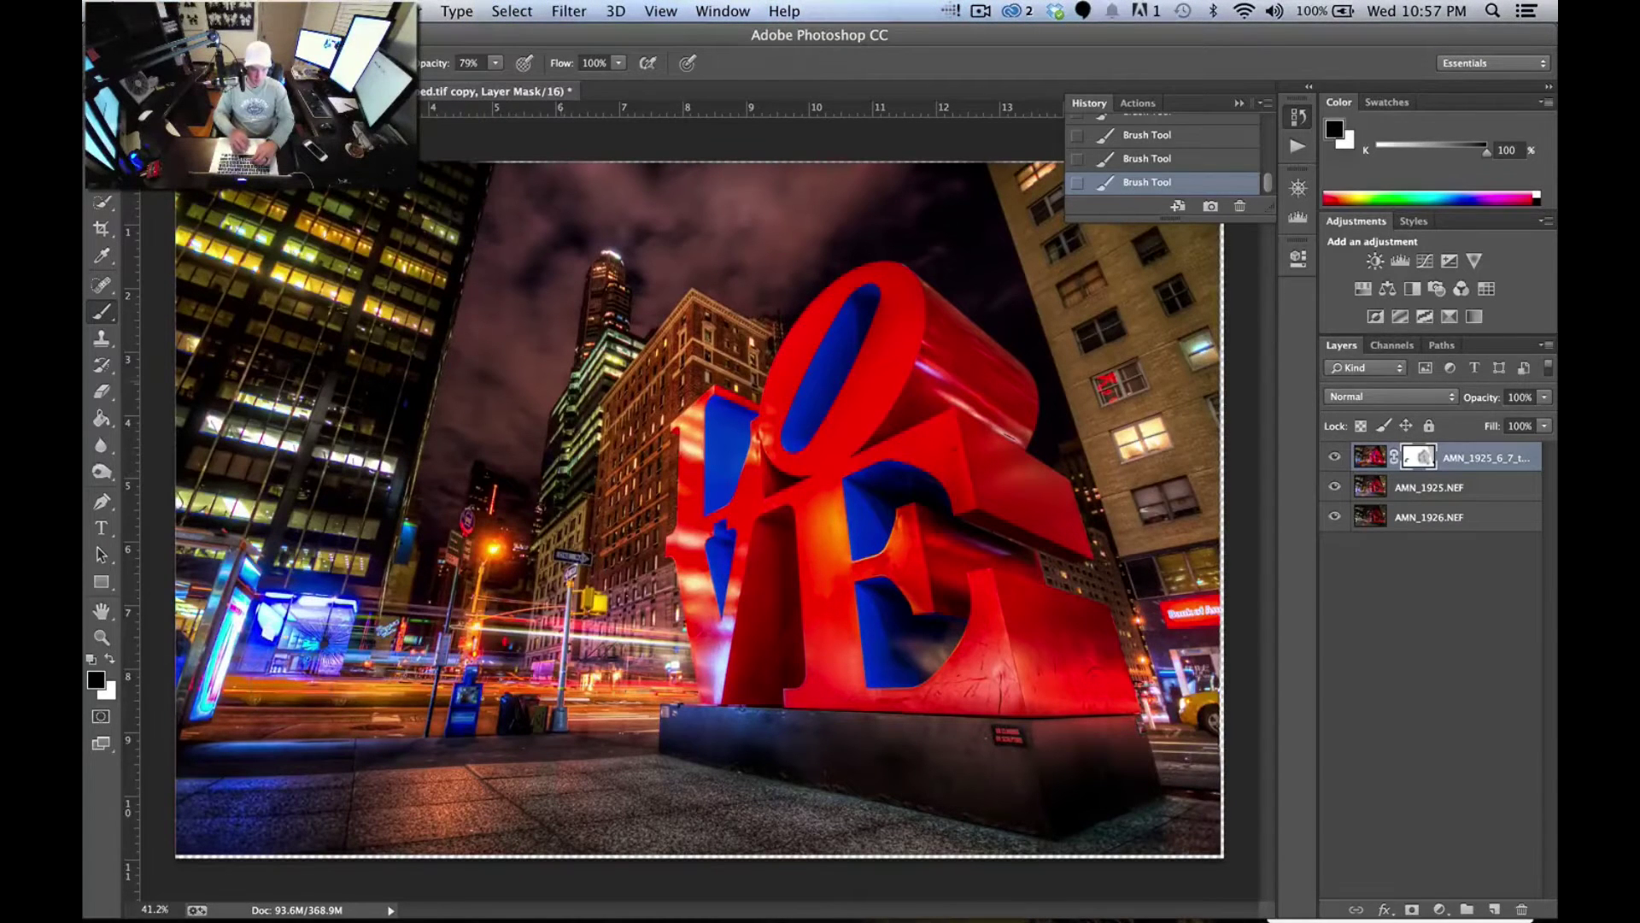
left_click(1174, 159)
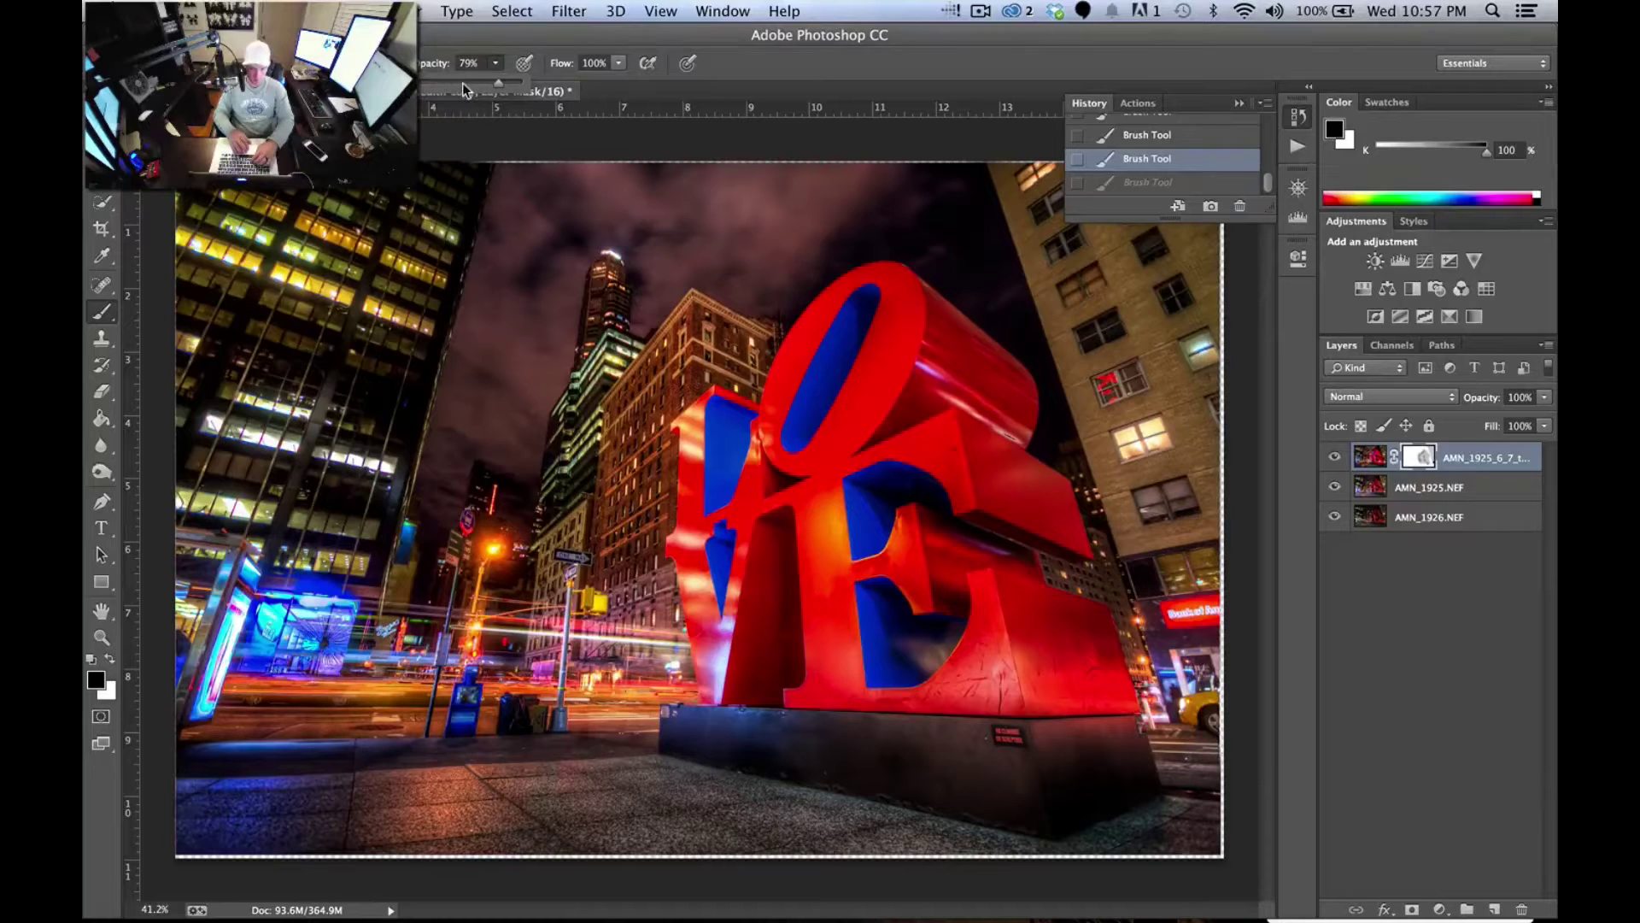
- Lower the brush opacity to 51% and paint the mask over the lit bus shelter, street and light trails beside the sculpture
left_click_drag(463, 84, 469, 85)
left_click_drag(342, 608, 214, 688)
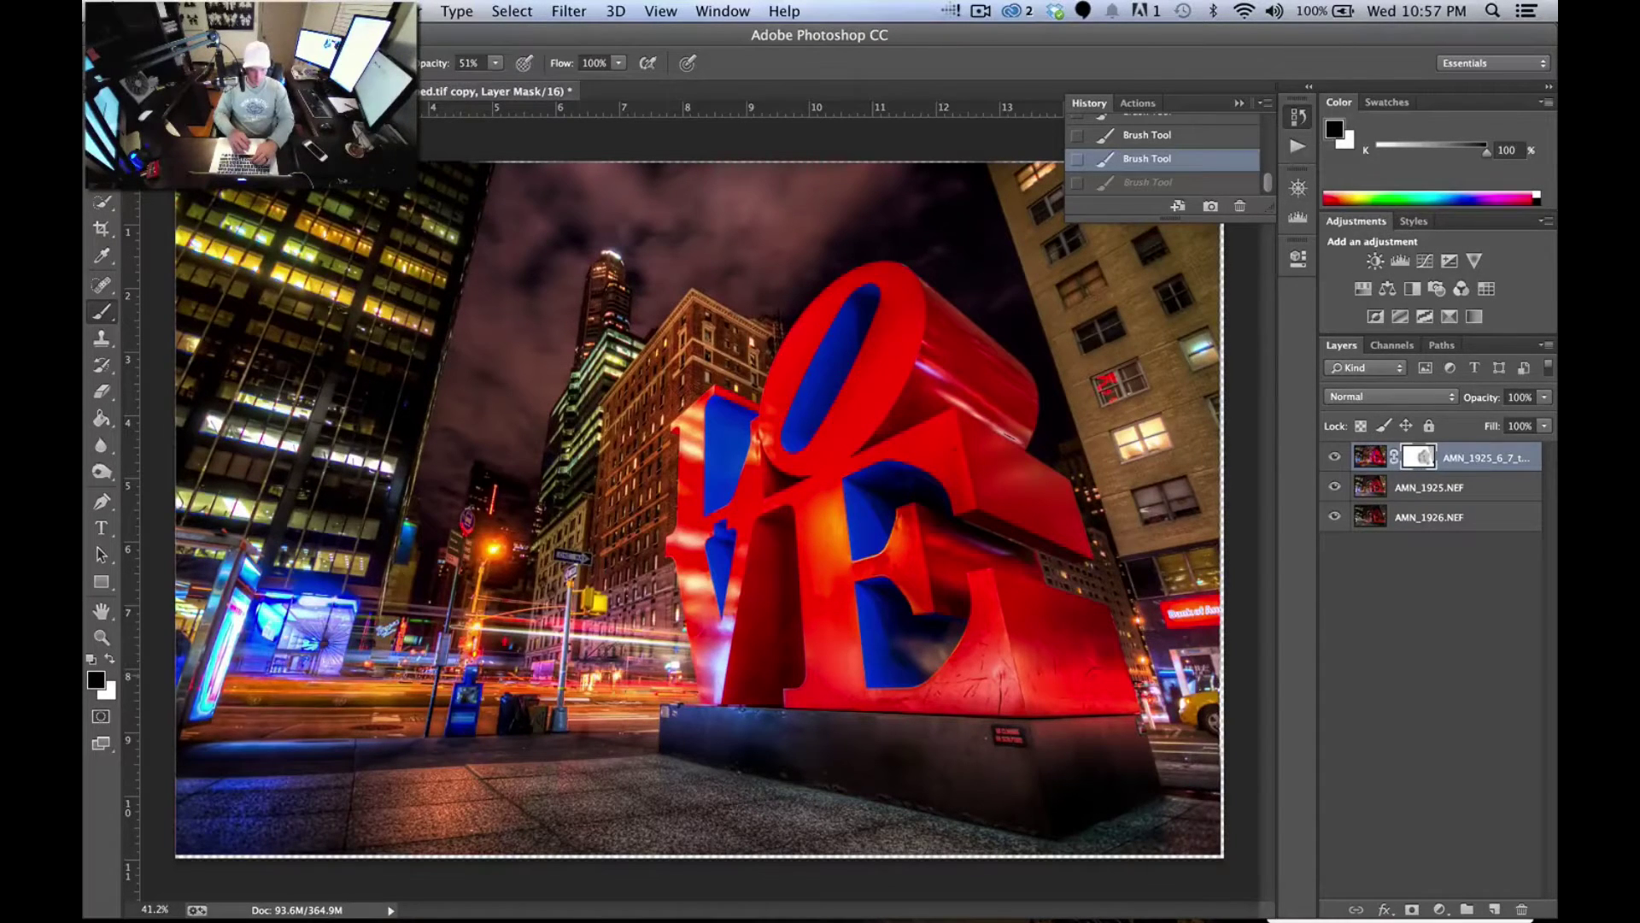
mouse_move(357, 696)
left_mouse_down()
mouse_move(388, 700)
mouse_move(449, 645)
mouse_move(522, 631)
mouse_move(491, 504)
left_mouse_up()
mouse_move(590, 628)
left_mouse_down()
mouse_move(530, 688)
mouse_move(657, 675)
left_mouse_up()
mouse_move(557, 719)
left_mouse_down()
mouse_move(475, 703)
mouse_move(448, 741)
mouse_move(325, 750)
mouse_move(205, 684)
mouse_move(196, 615)
mouse_move(250, 552)
mouse_move(226, 632)
mouse_move(295, 632)
left_mouse_up()
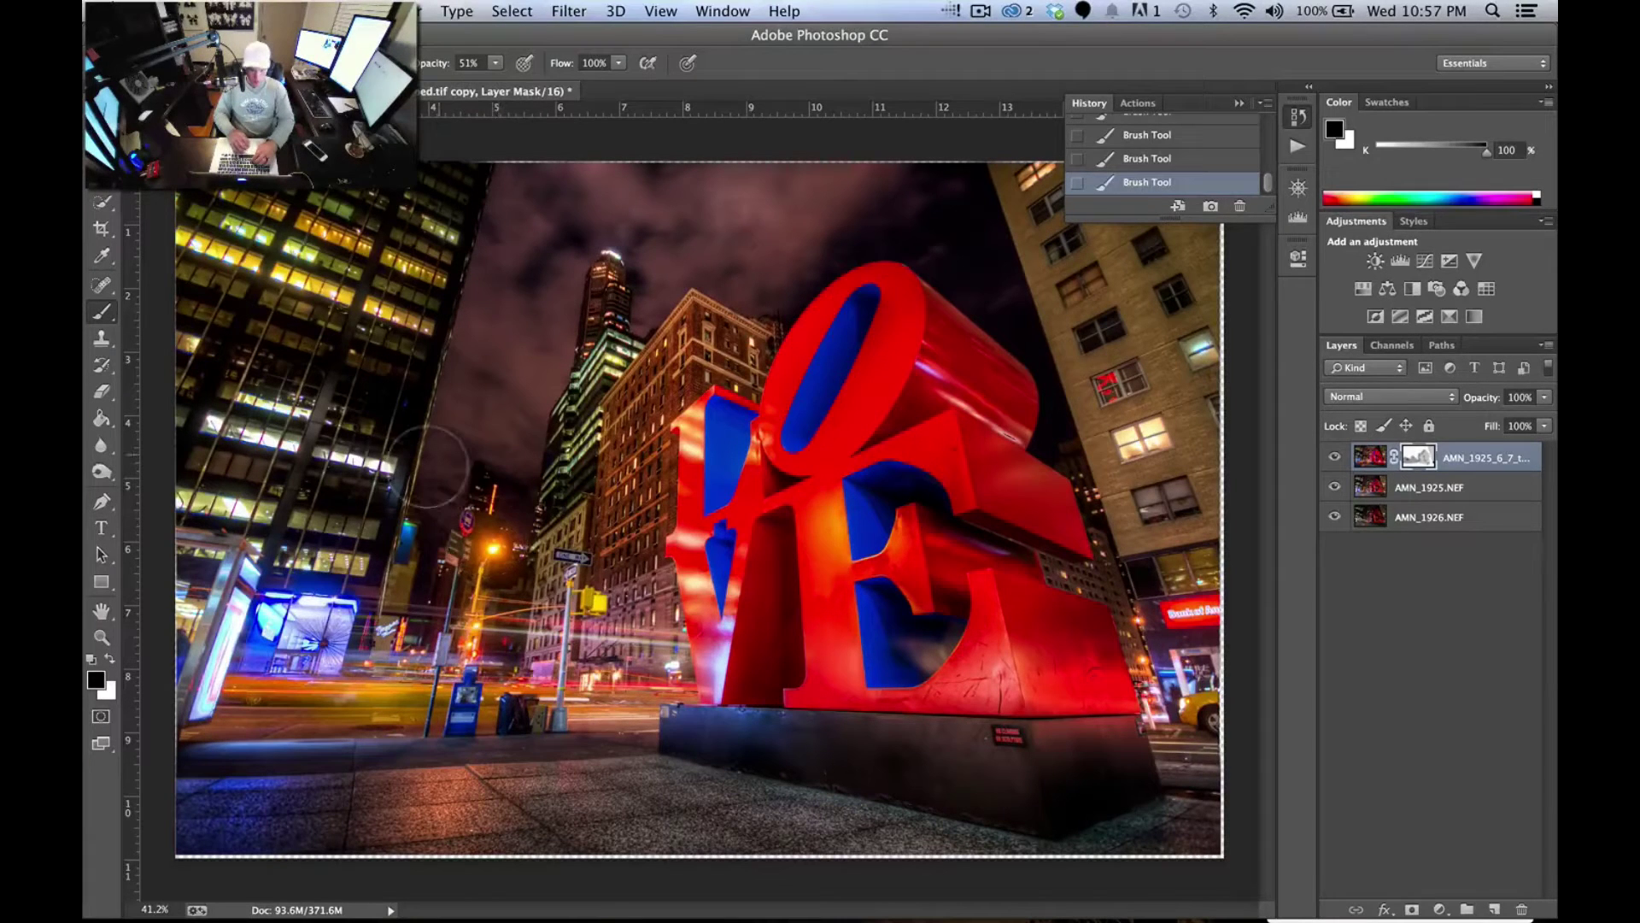
- Enlarge the brush and paint the mask over the upper windows of the left-hand building
key("bracketright")
key("bracketright")
key("bracketright")
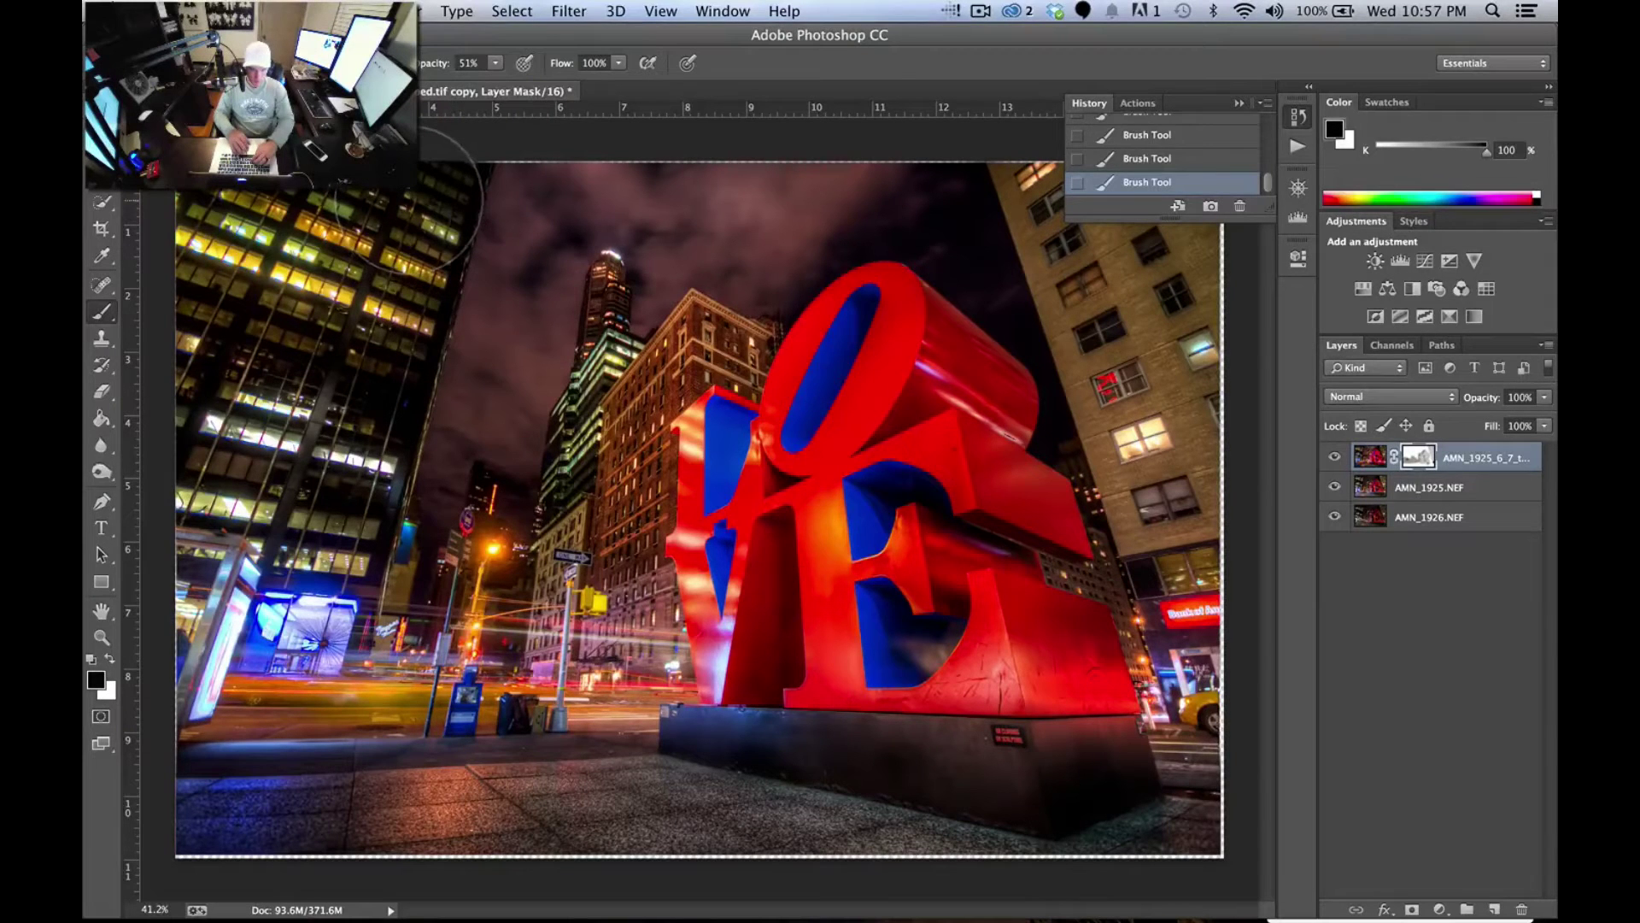
mouse_move(398, 226)
left_mouse_down()
mouse_move(347, 385)
mouse_move(235, 466)
mouse_move(226, 260)
left_mouse_up()
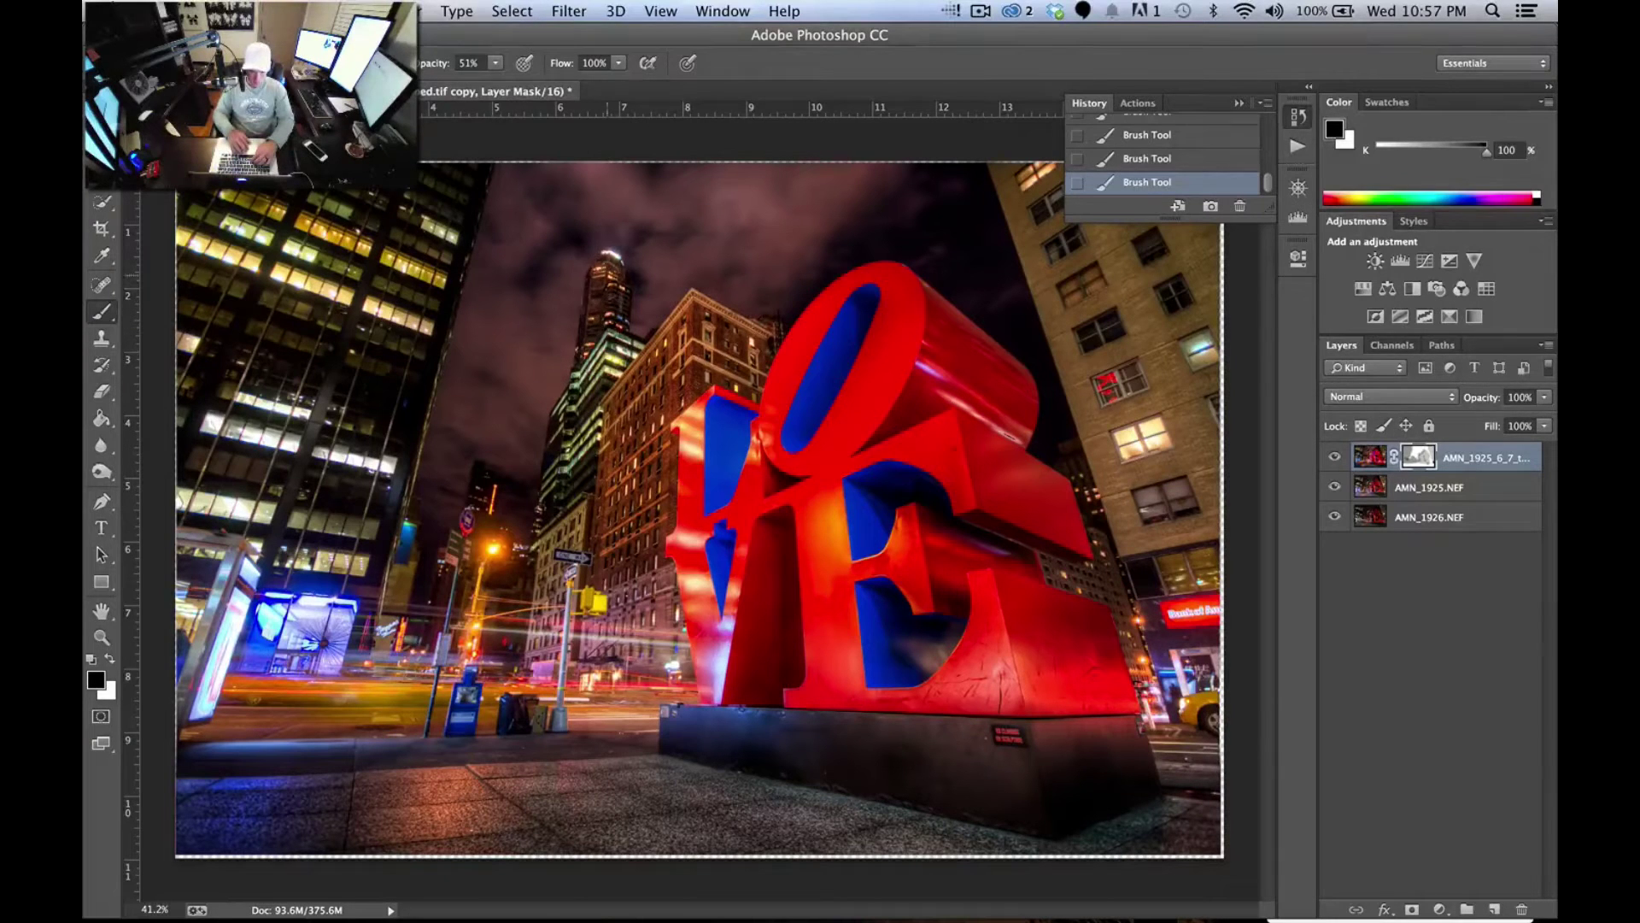
- Compare the left-hand building with and without the last mask stroke, also hiding and showing the tone-mapped layer, and keep the stroke
left_click(1136, 162)
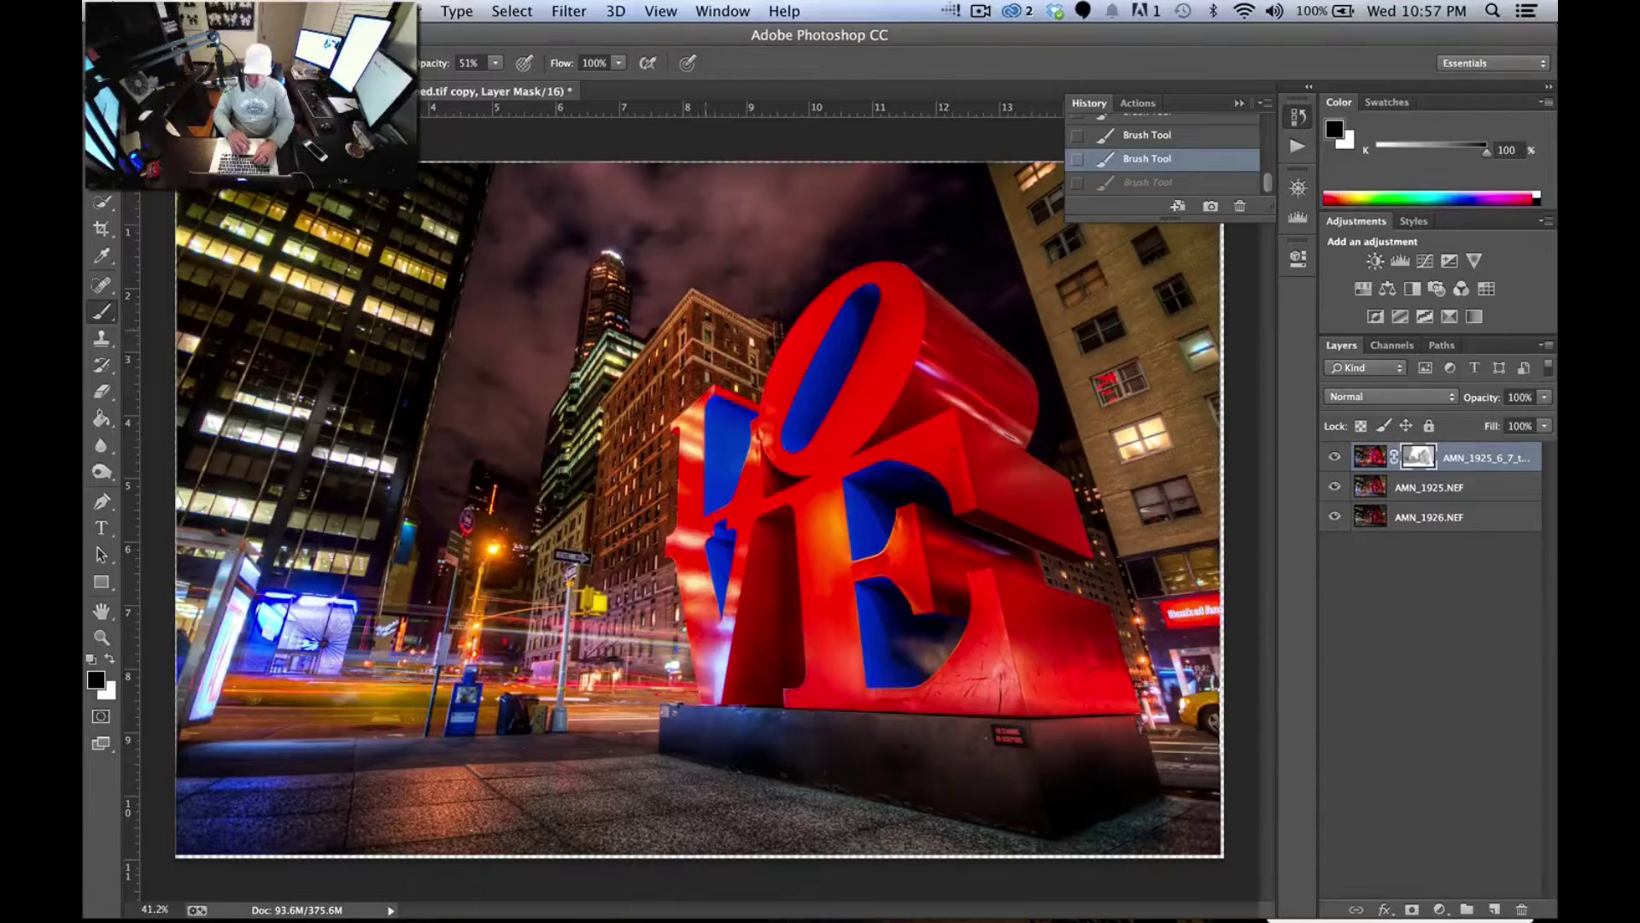
key("super+z")
key("super+z")
key("super+z")
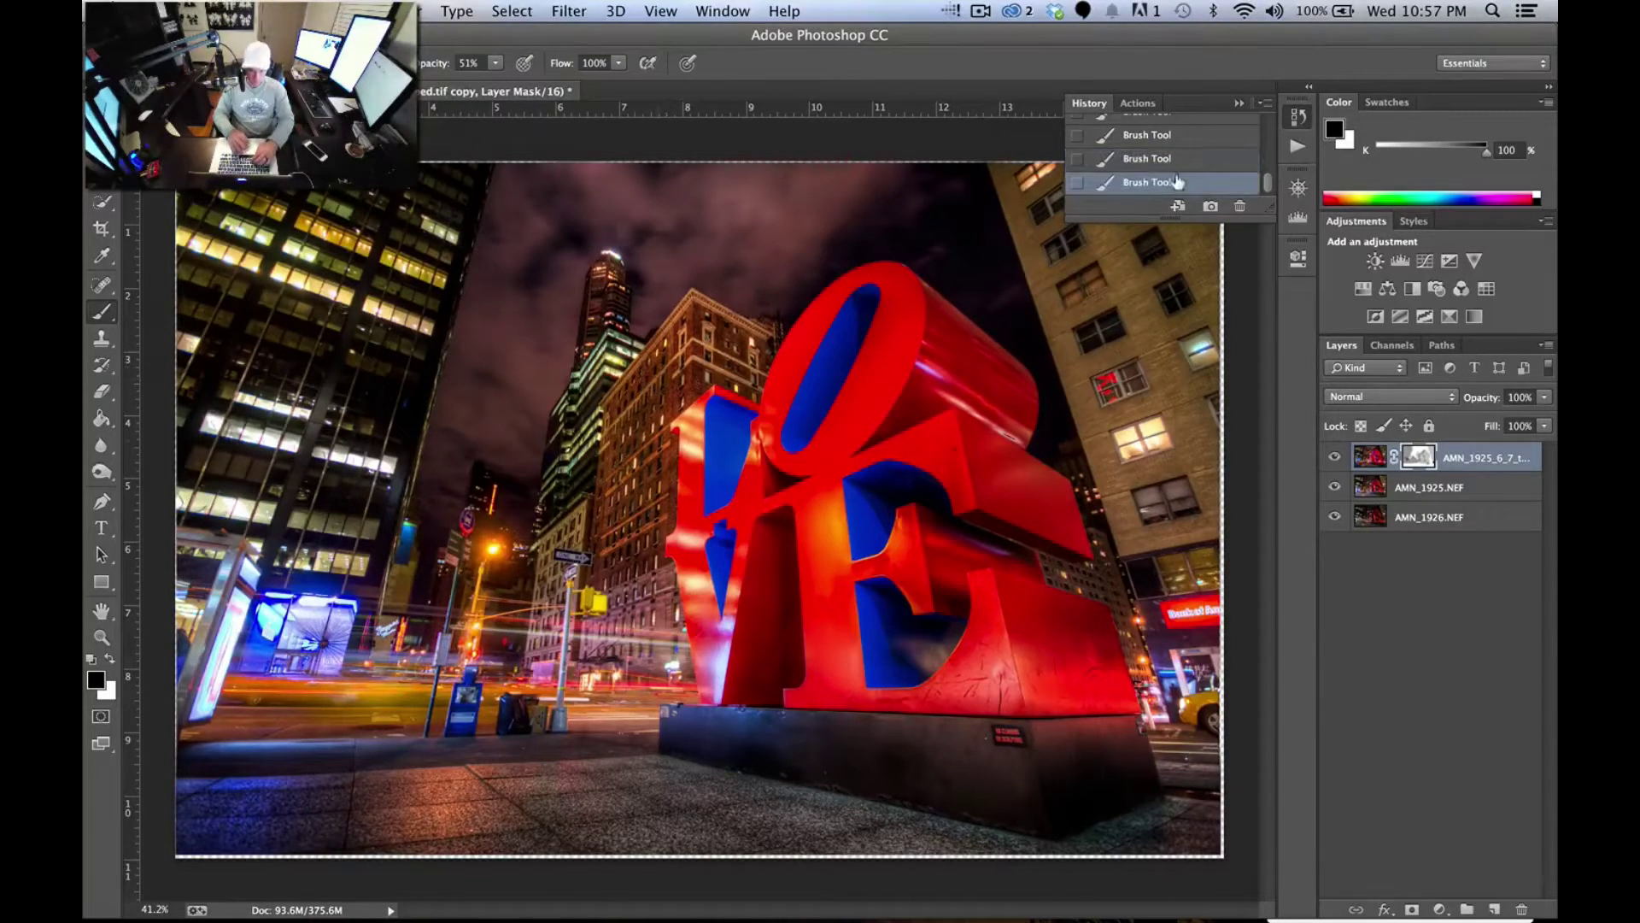
key("super+z")
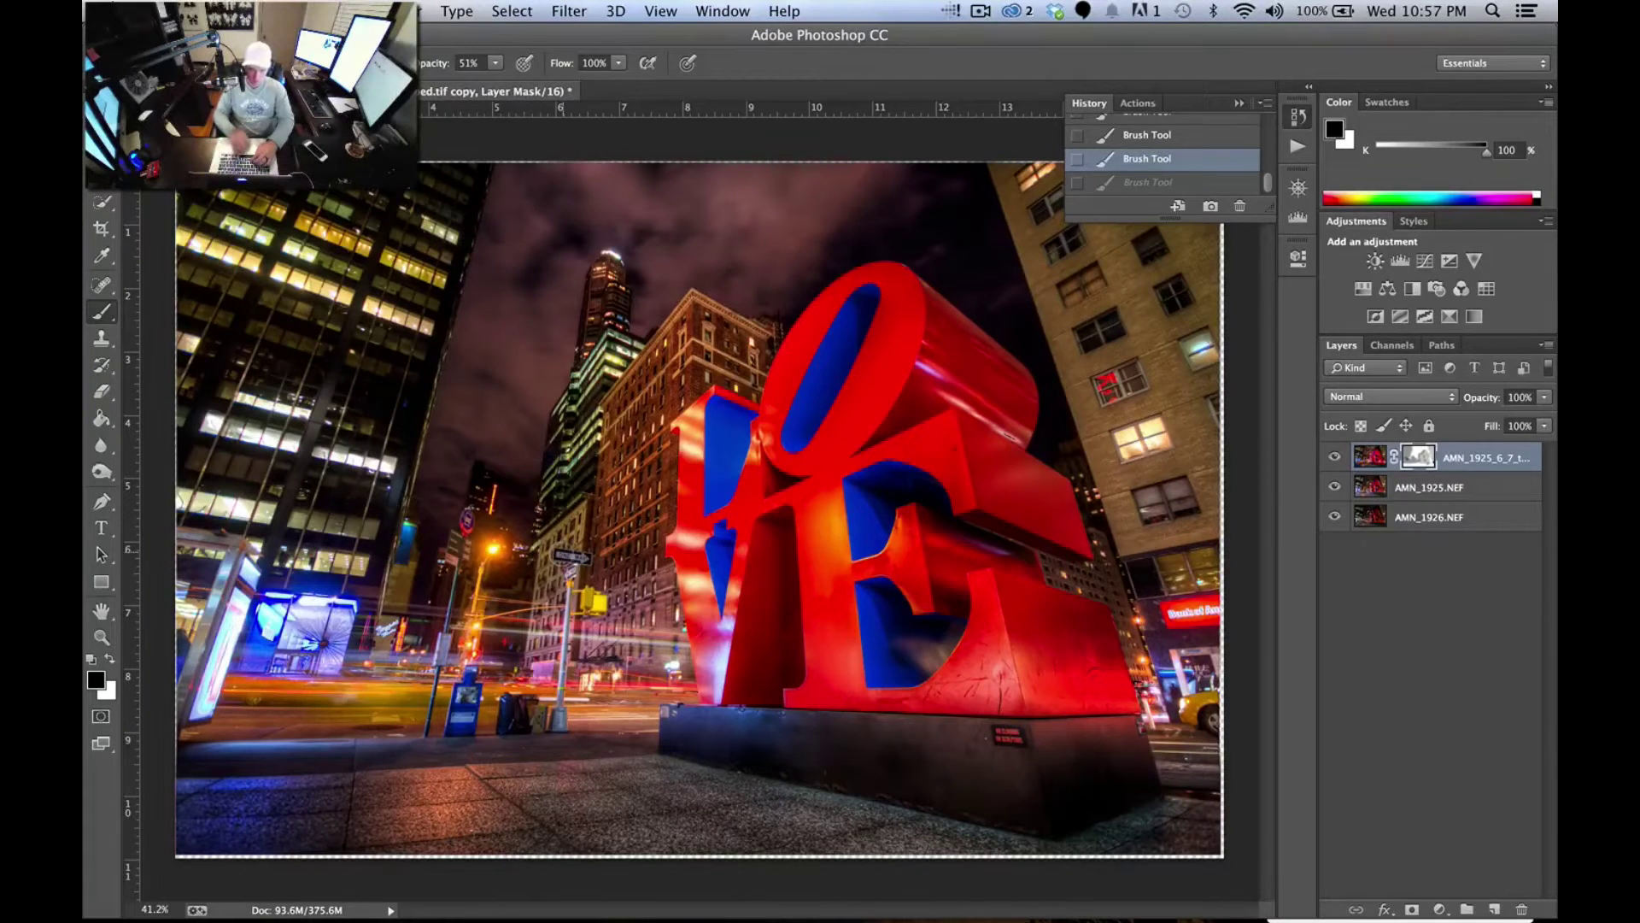
left_click(1335, 457)
left_click(1336, 456)
left_click(1335, 457)
left_click(1335, 456)
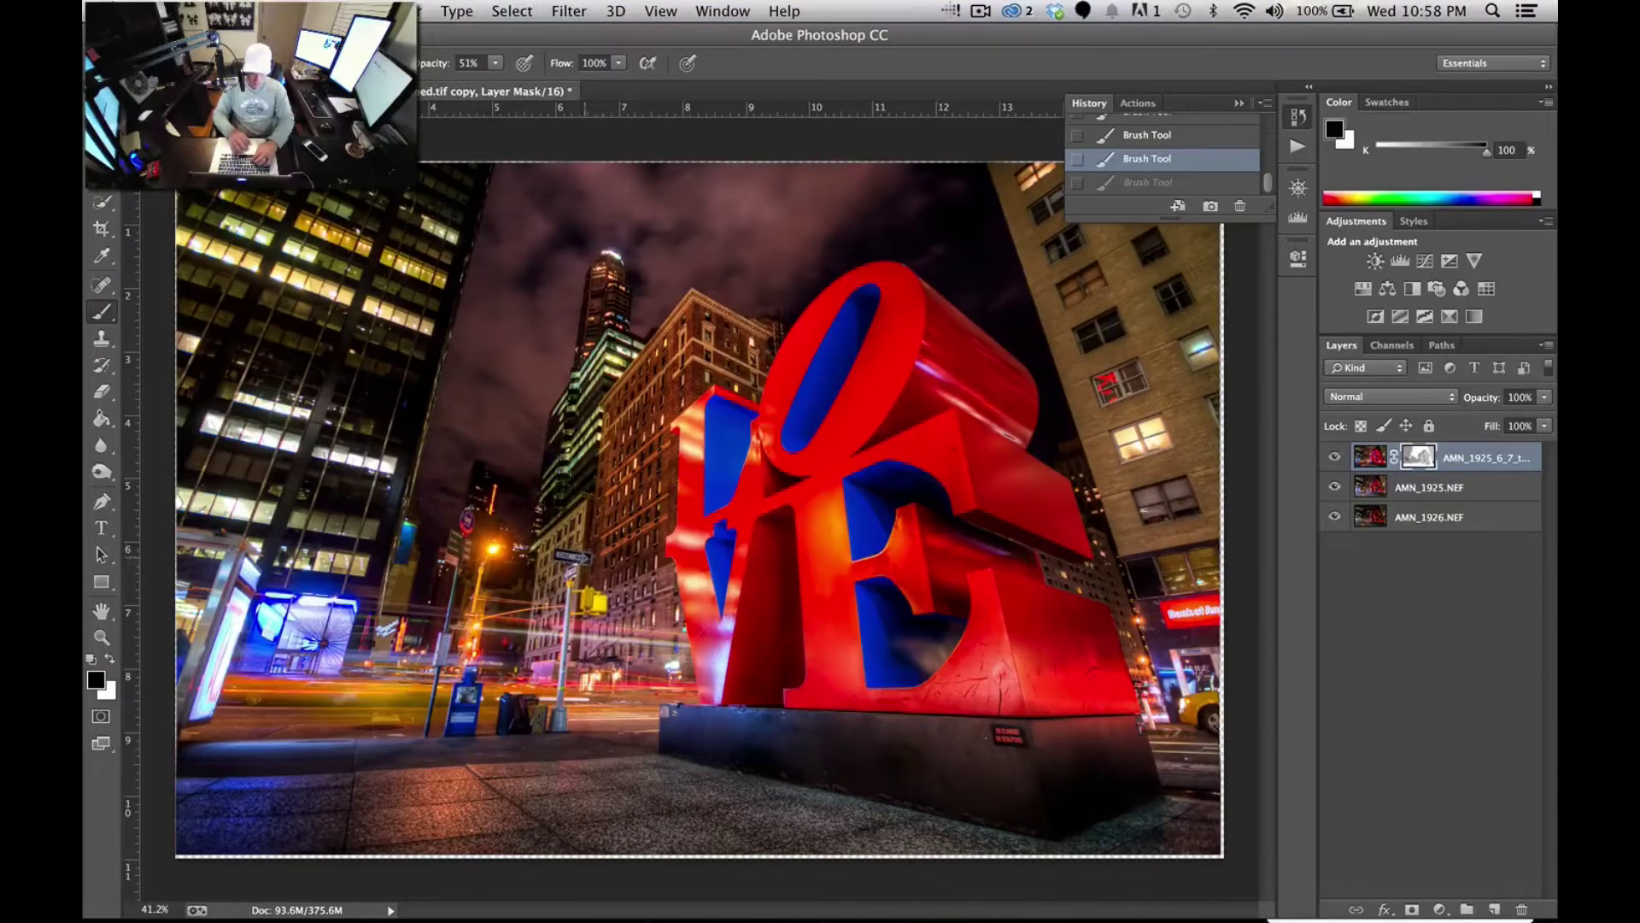
key("super+z")
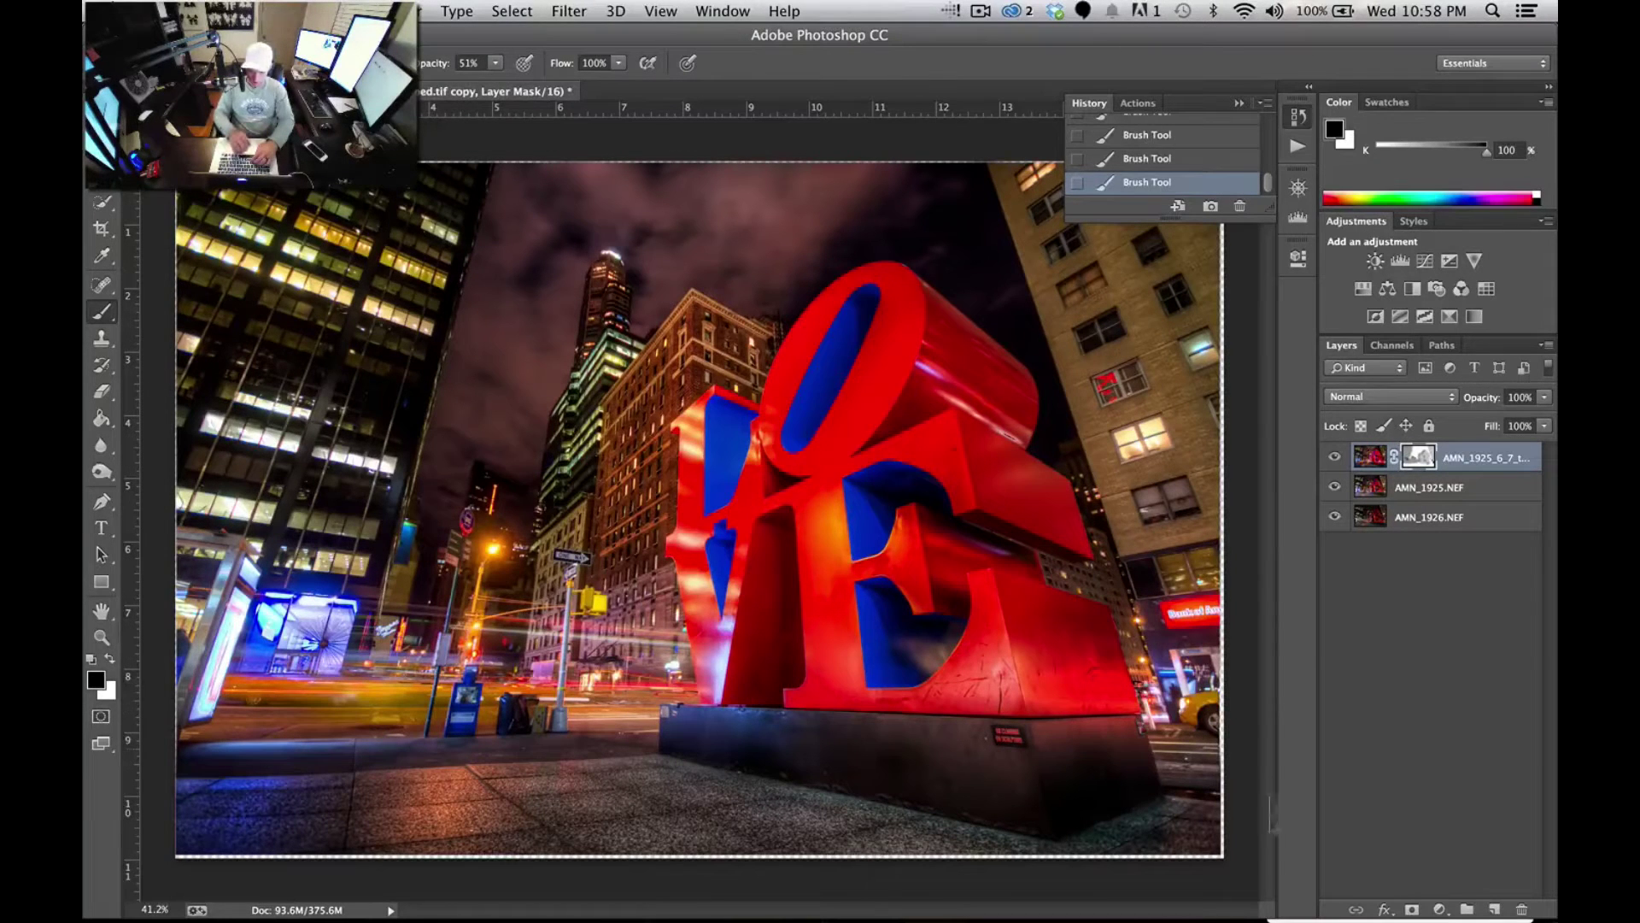
- Examine the overall blend against the AMN_1925.NEF exposure by repeatedly hiding and showing the masked tone-mapped layer
left_click(1335, 456)
left_click(1335, 455)
left_click(1334, 456)
left_click(1334, 456)
left_click(1335, 456)
left_click(1334, 455)
left_click(1335, 455)
left_click(1334, 455)
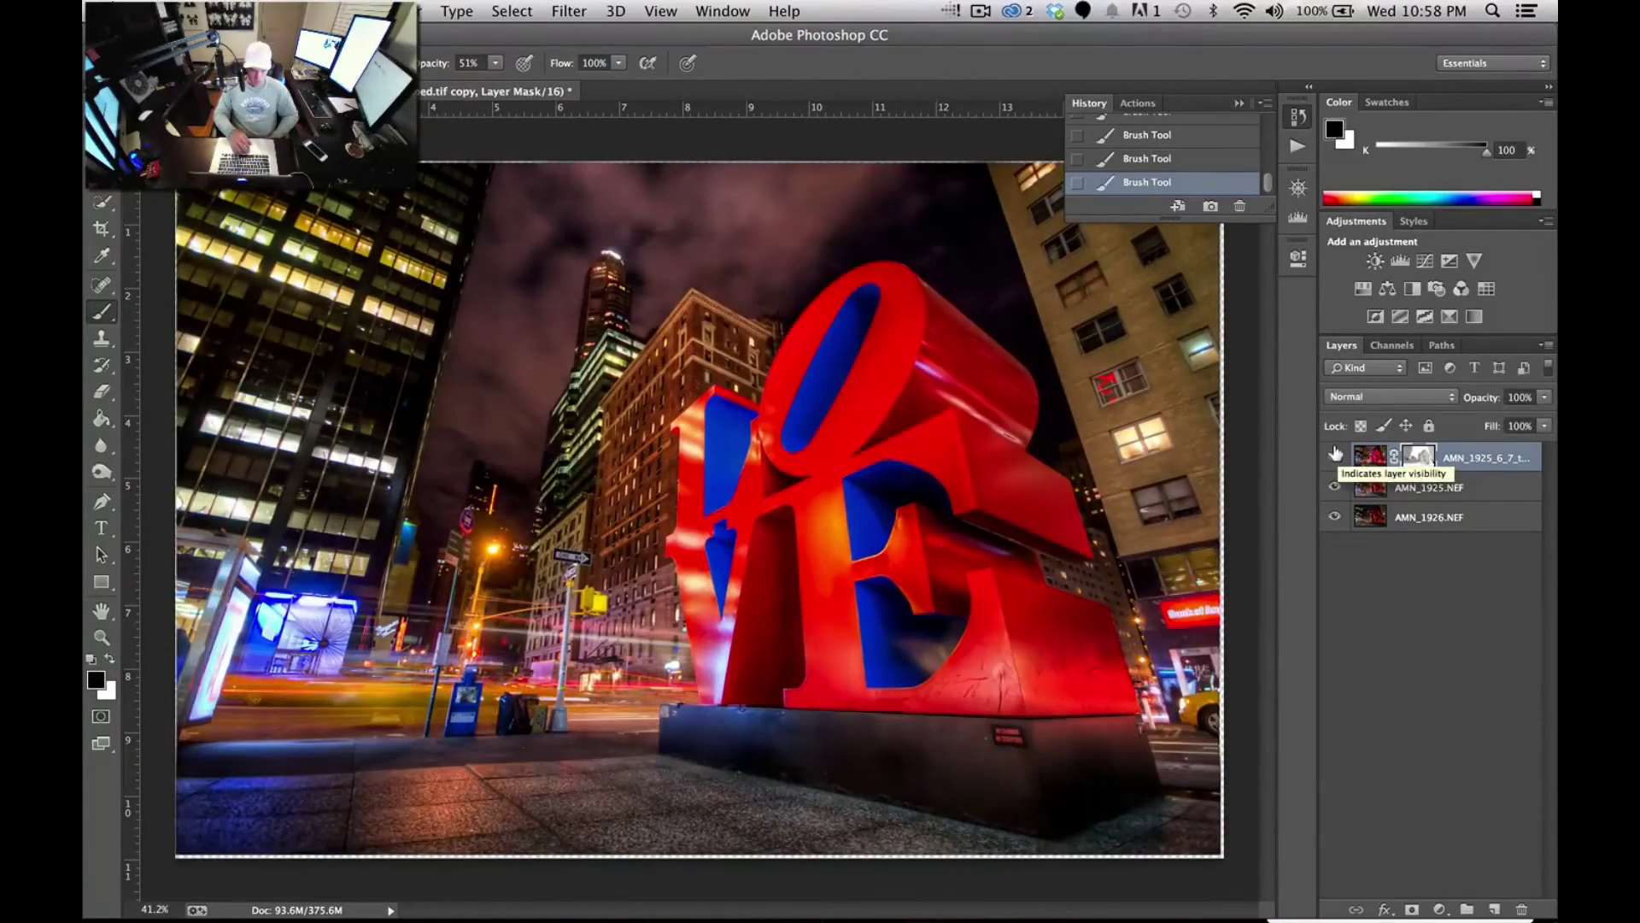
left_click(1334, 456)
left_click(1335, 455)
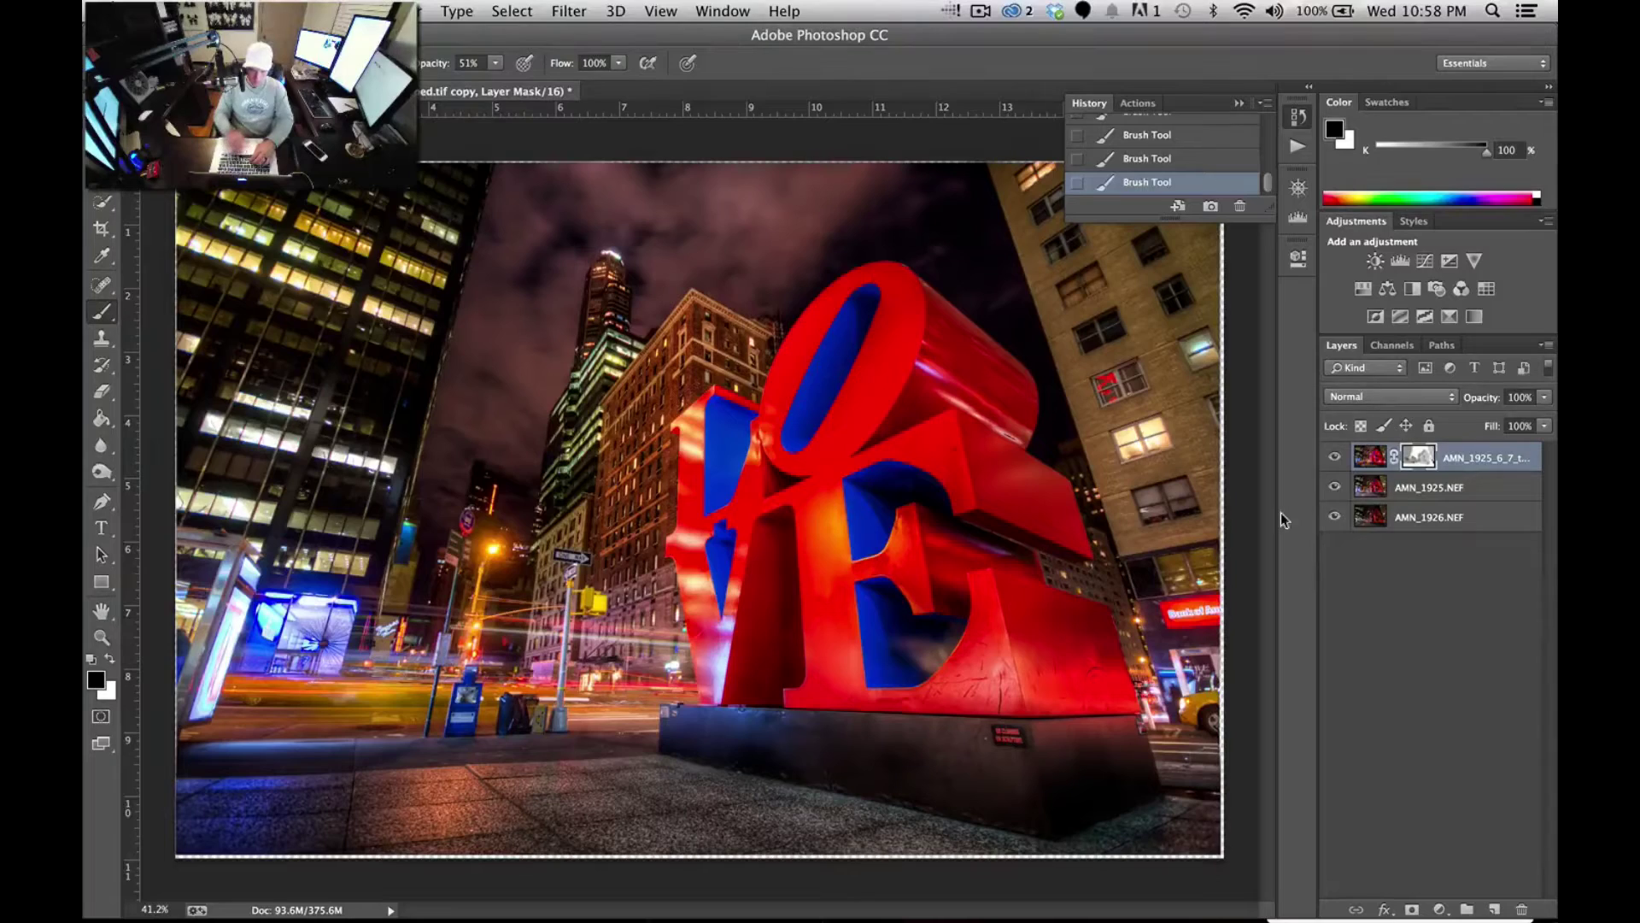
left_click(1333, 458)
left_click(1333, 458)
left_click(1334, 458)
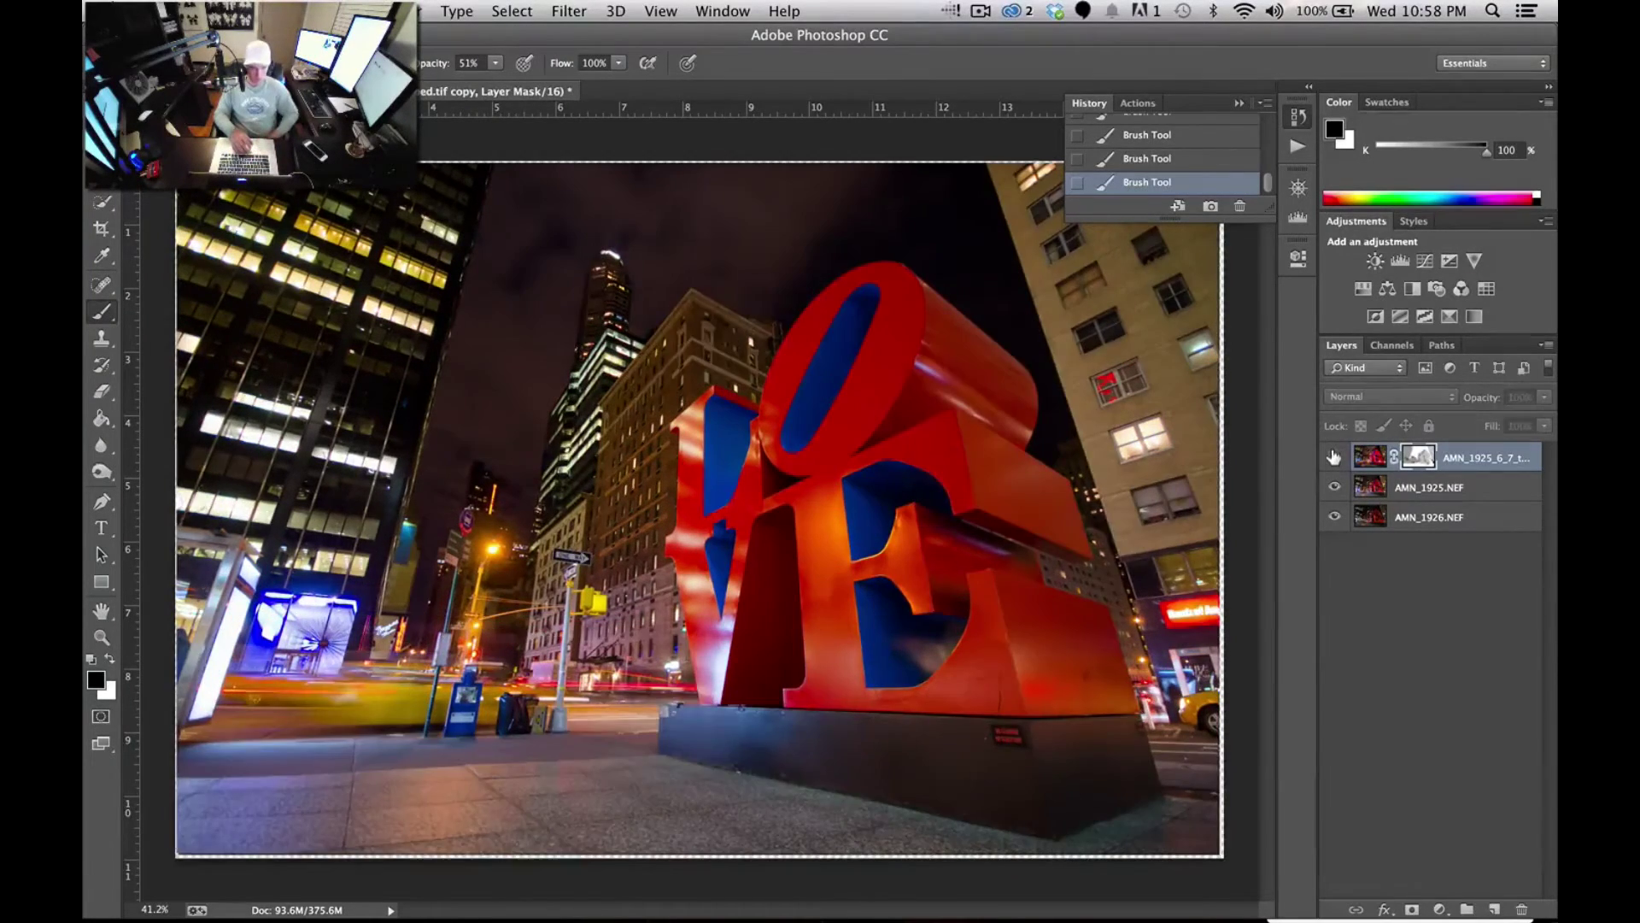
left_click(1334, 458)
left_click(1334, 458)
left_click(1334, 458)
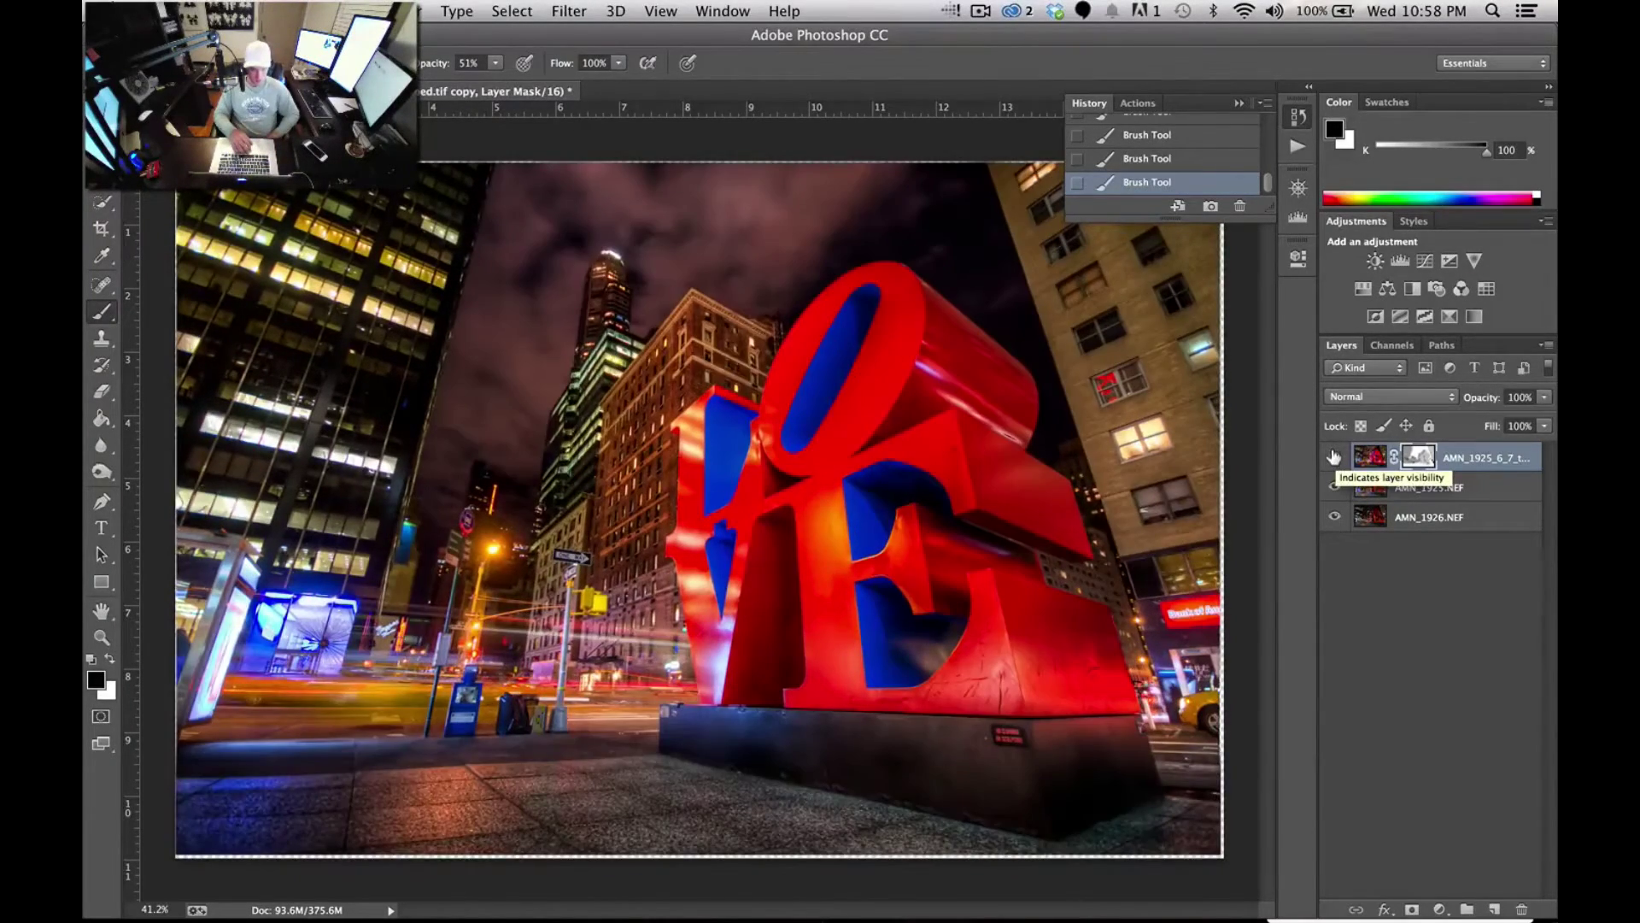
left_click(1333, 458)
left_click(1334, 458)
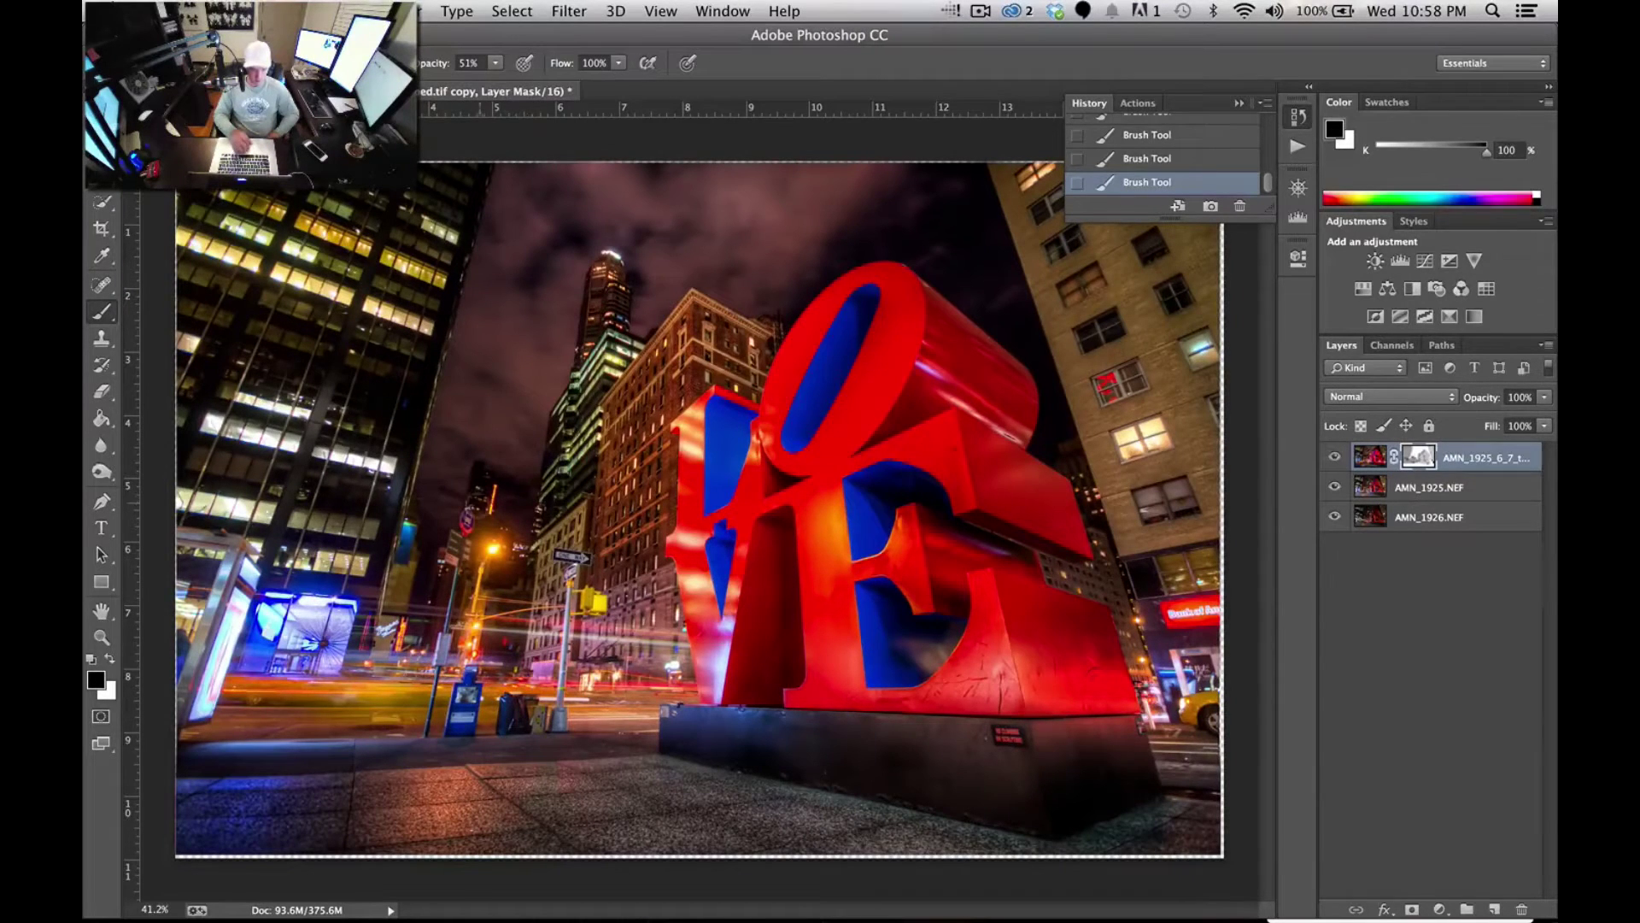
- Merge the masked tone-mapped layer with the AMN_1925.NEF layer
left_click(1448, 487, "shift")
right_click(1450, 487)
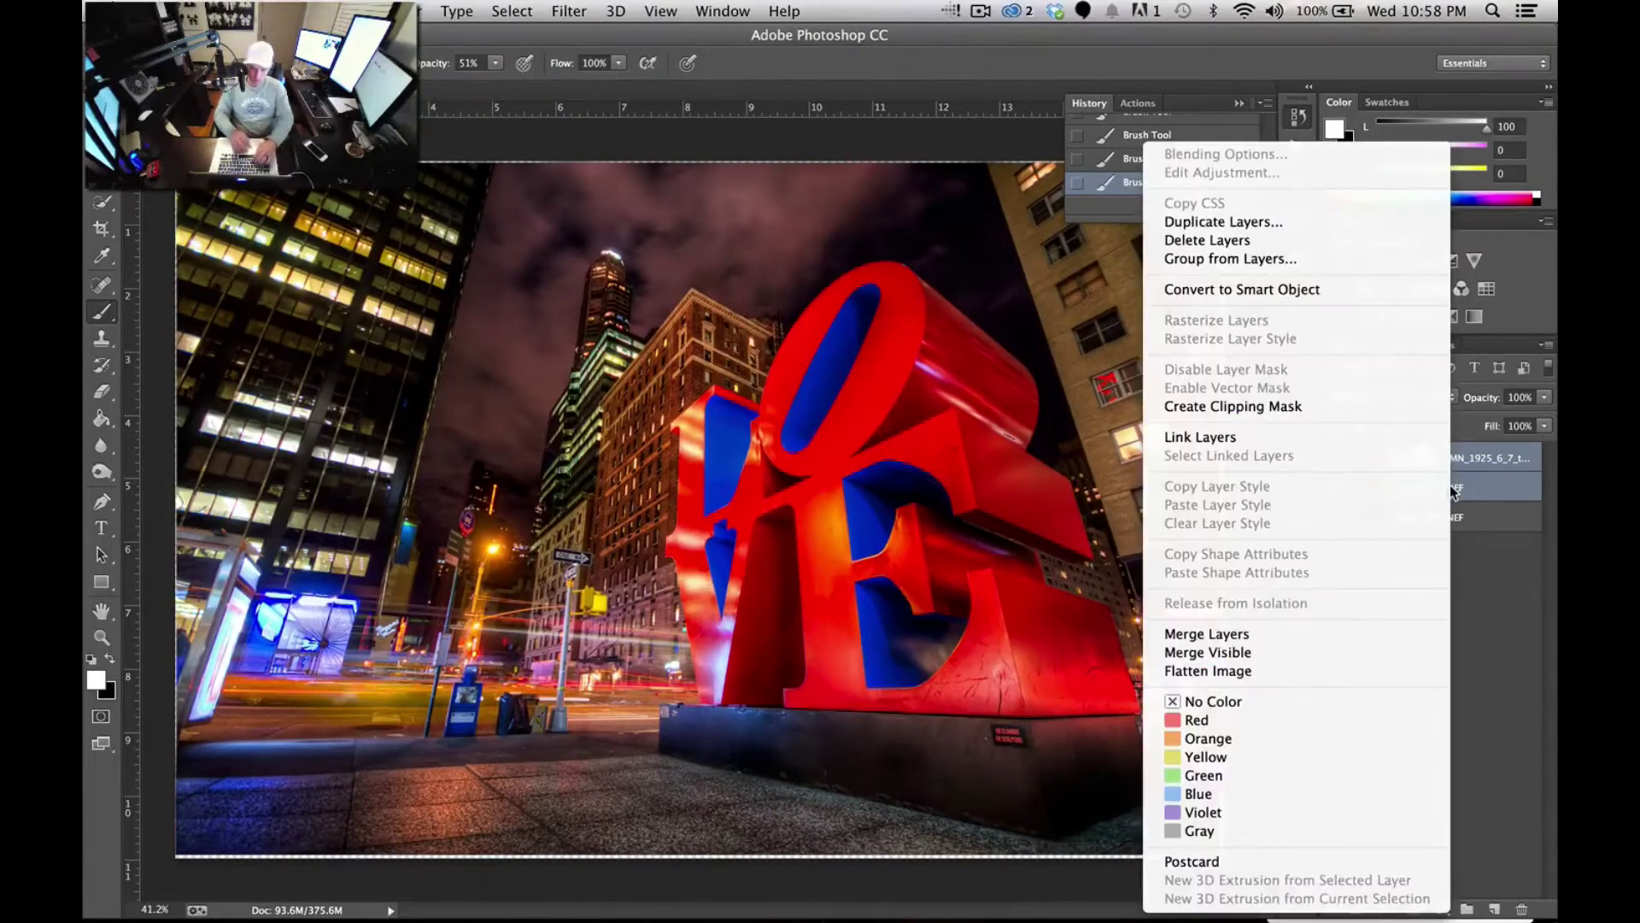
left_click(1292, 633)
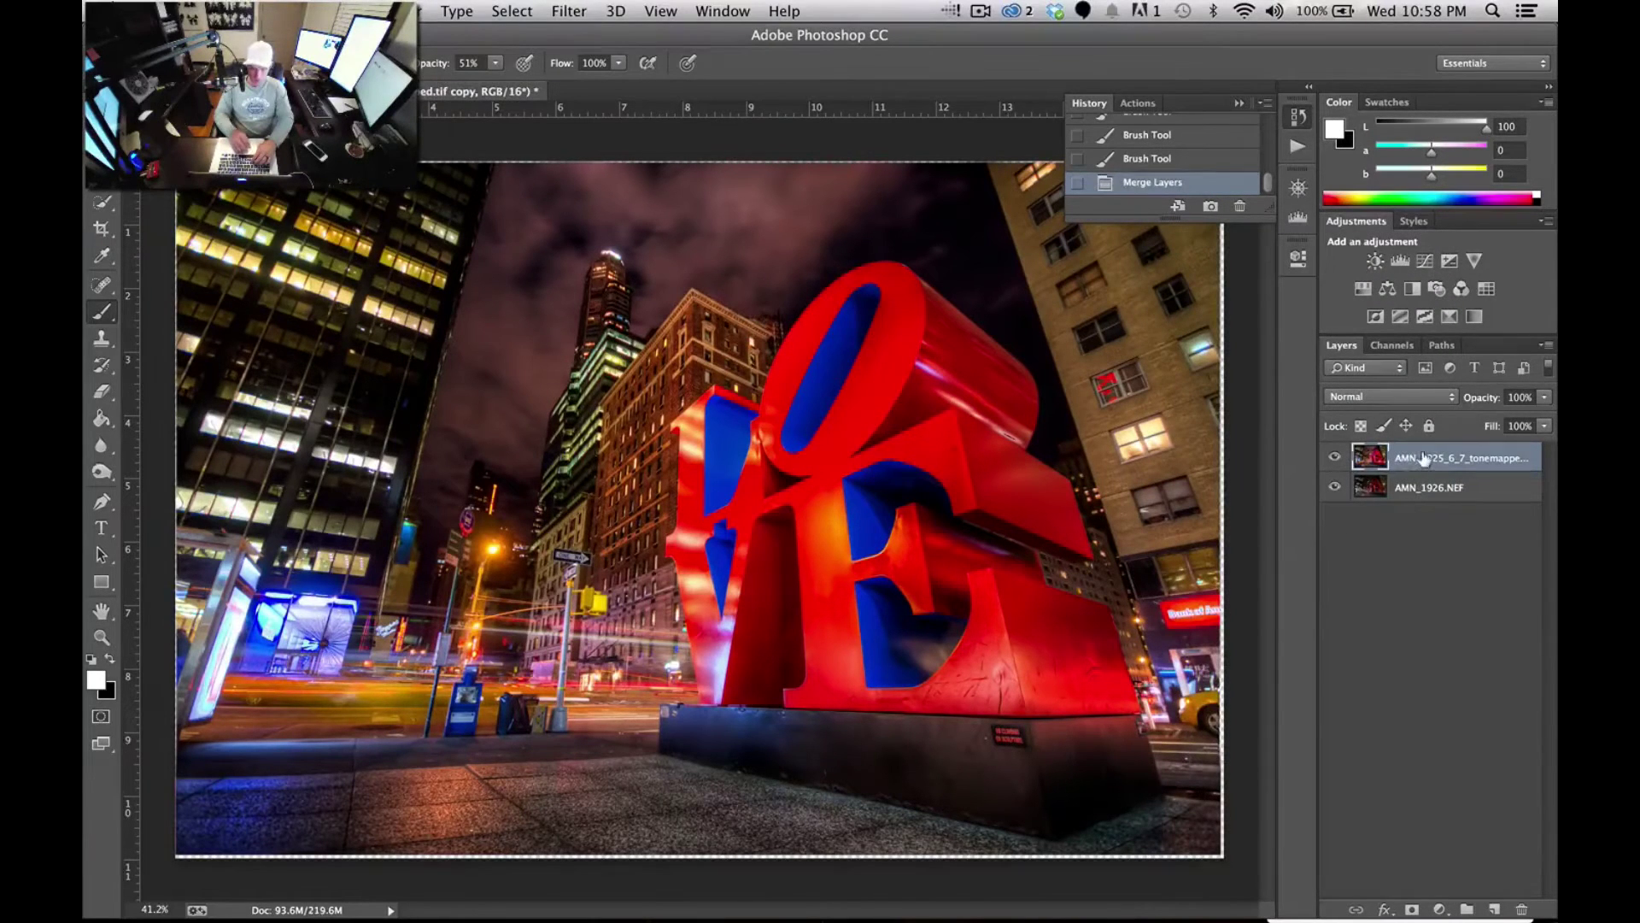
- Auto-align the merged tone-mapped layer with the AMN_1926.NEF layer
left_click(1418, 479, "shift")
left_click(295, 10)
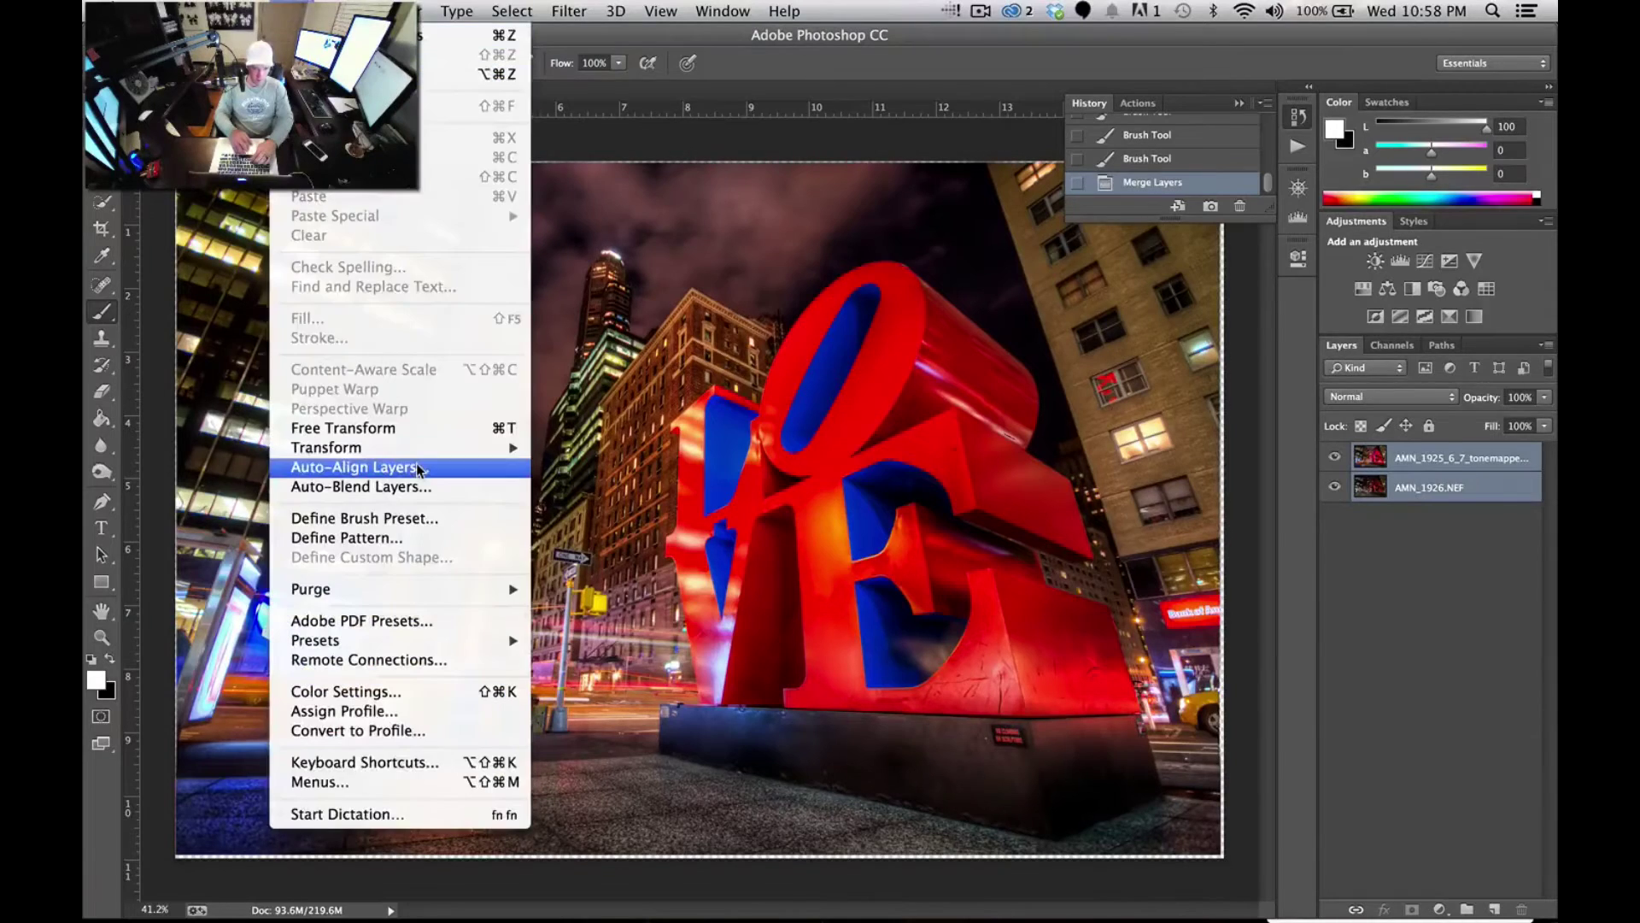
left_click(418, 468)
key("Return")
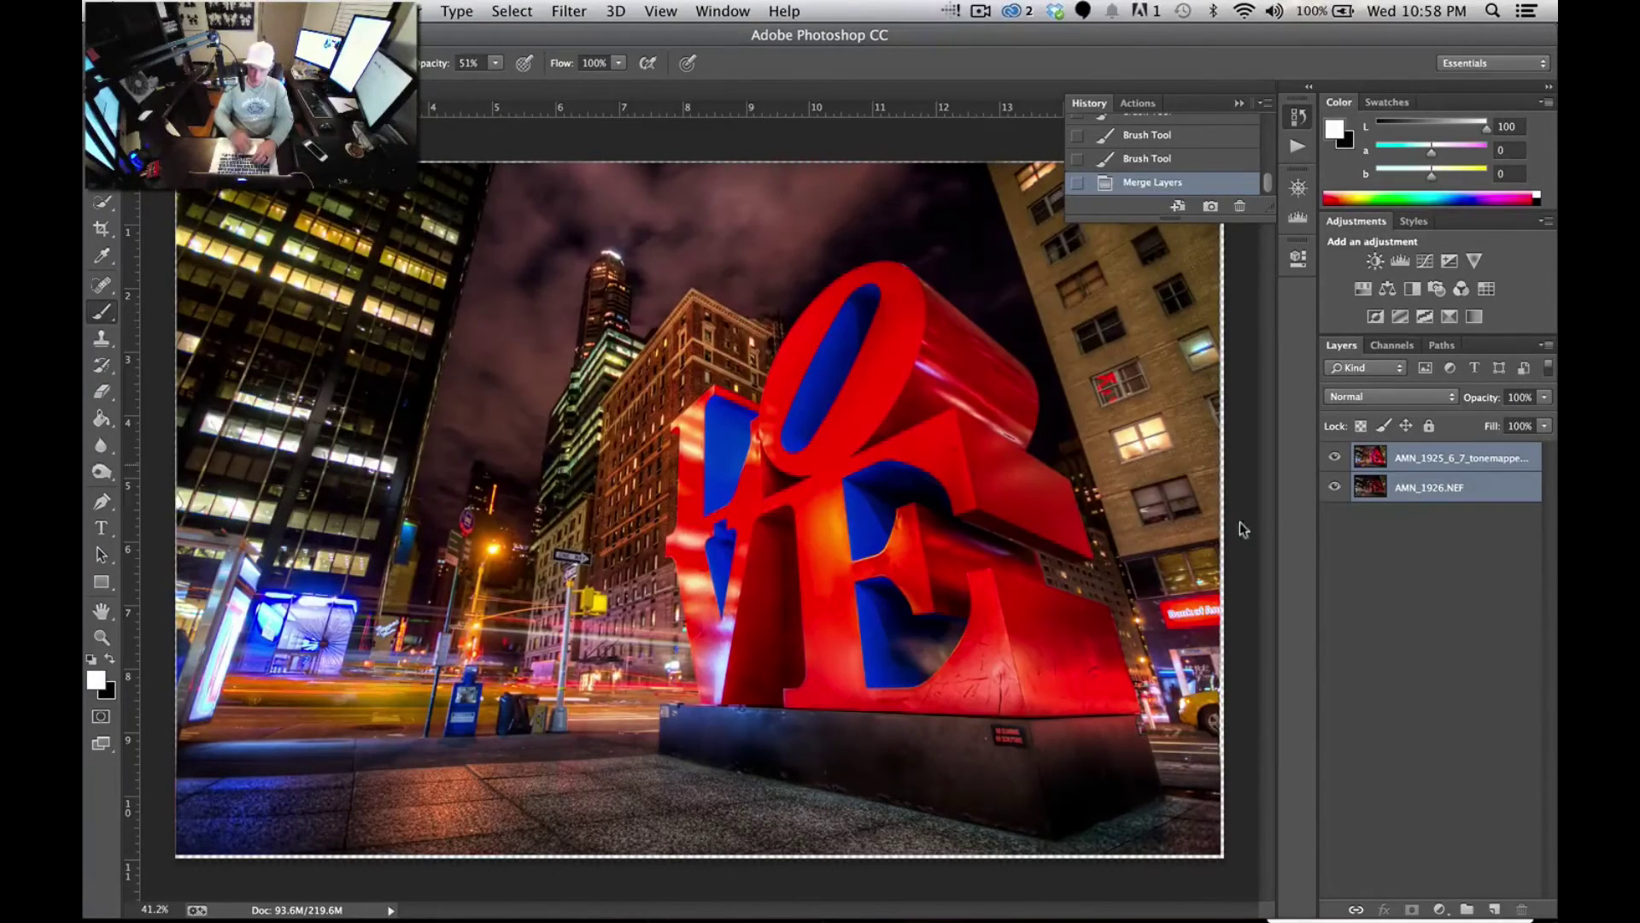
- Check the alignment with the merged layer at 46% opacity by hiding and showing it, and restore its opacity to 100%
left_click(1423, 450)
left_click(1544, 397)
left_click_drag(1546, 416, 1490, 418)
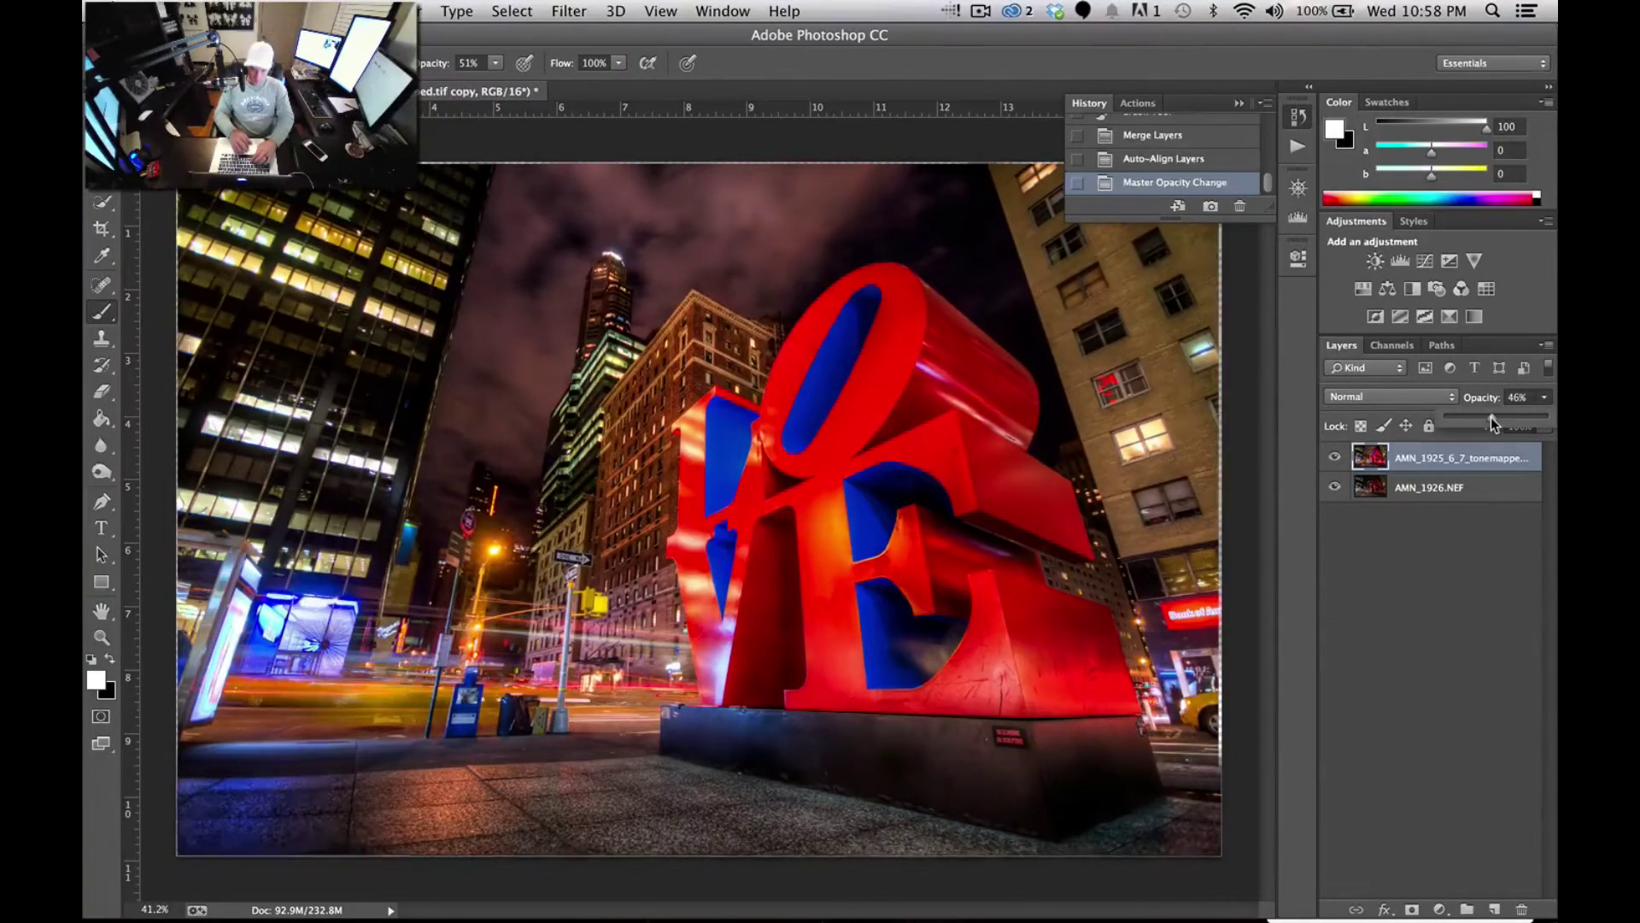
left_click(1327, 457)
left_click(1328, 457)
left_click(1327, 457)
left_click(1327, 457)
left_click(1328, 457)
left_click(1545, 397)
left_click_drag(1490, 419, 1546, 416)
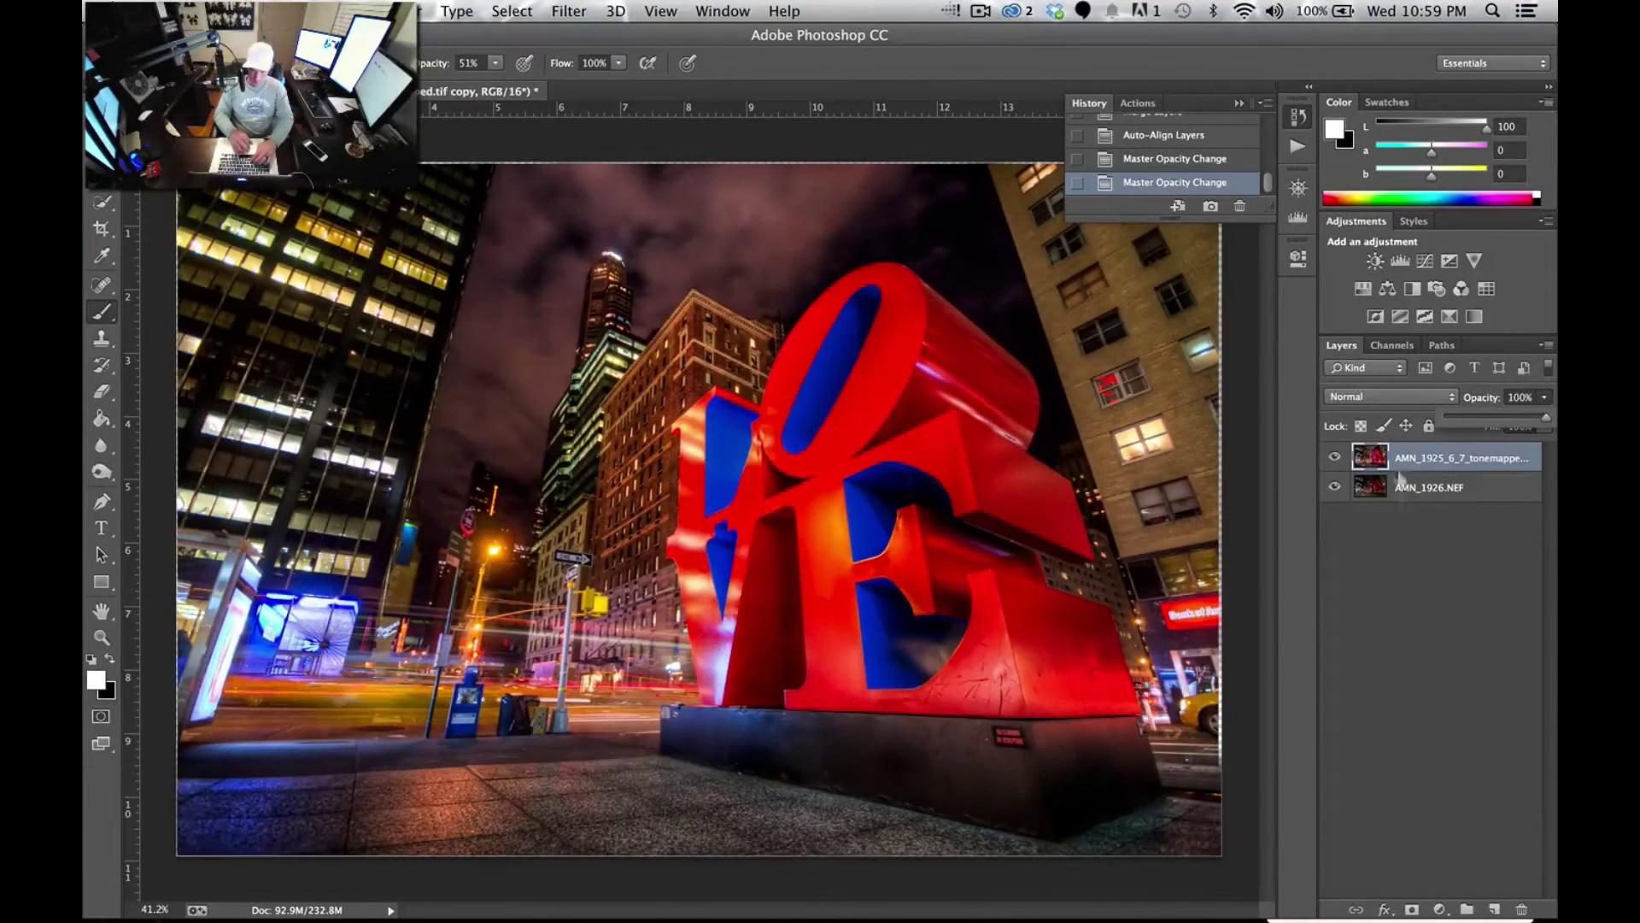
- Compare the merged tone-mapped layer with the AMN_1926.NEF exposure by repeatedly hiding and showing the merged layer
left_click(1330, 456)
left_click(1329, 456)
left_click(1329, 457)
left_click(1330, 456)
left_click(1330, 457)
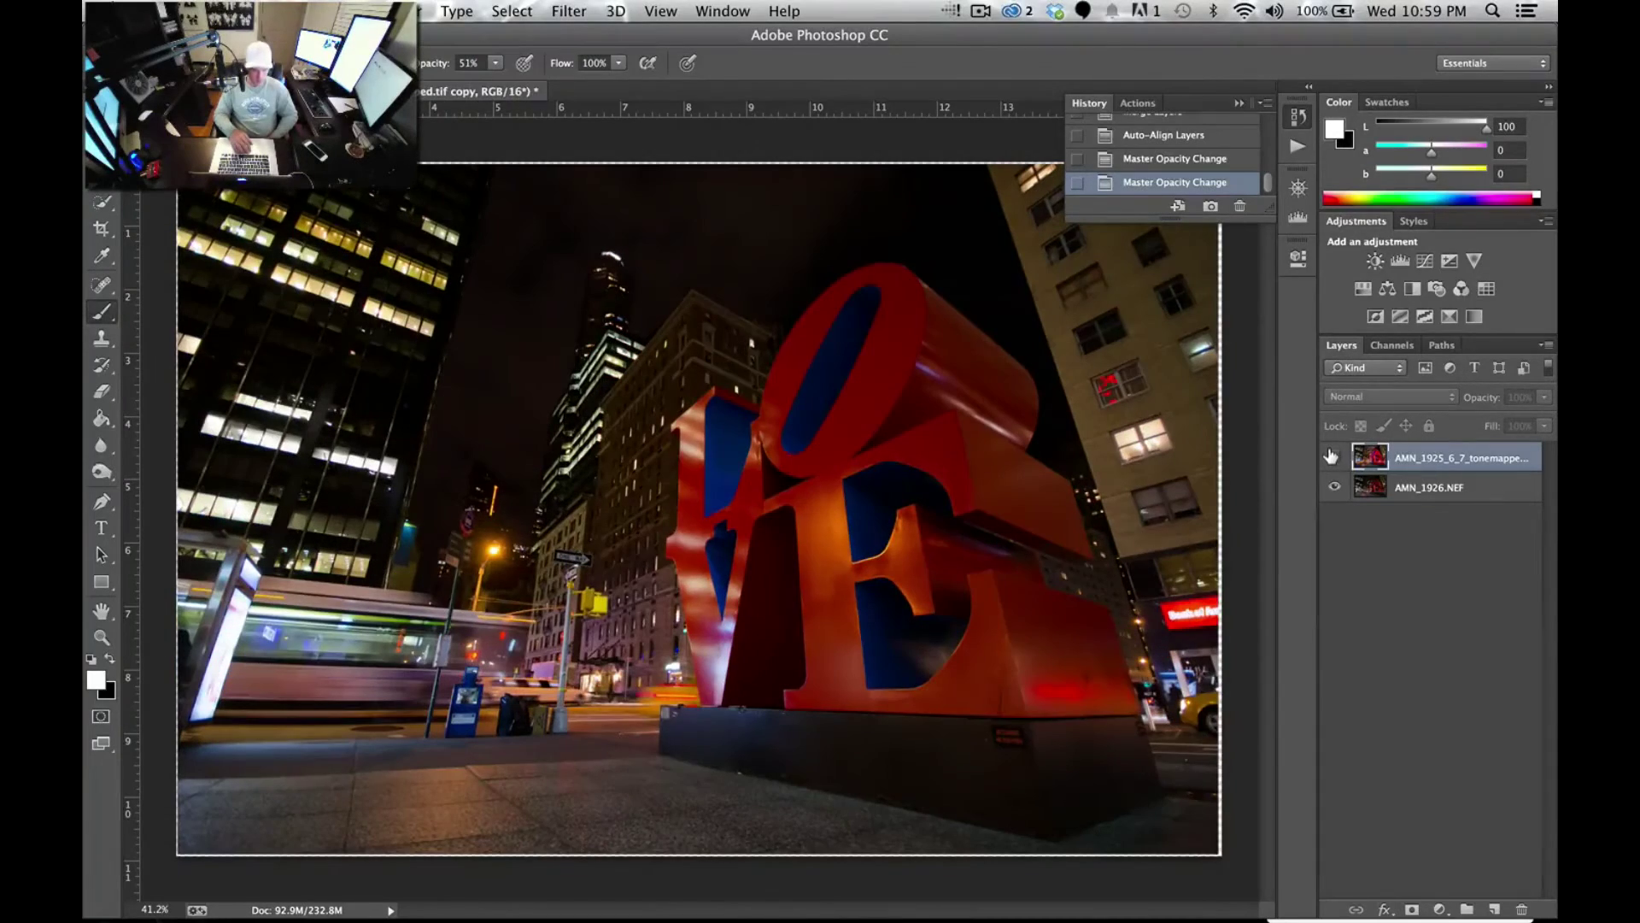
left_click(1330, 456)
left_click(1330, 457)
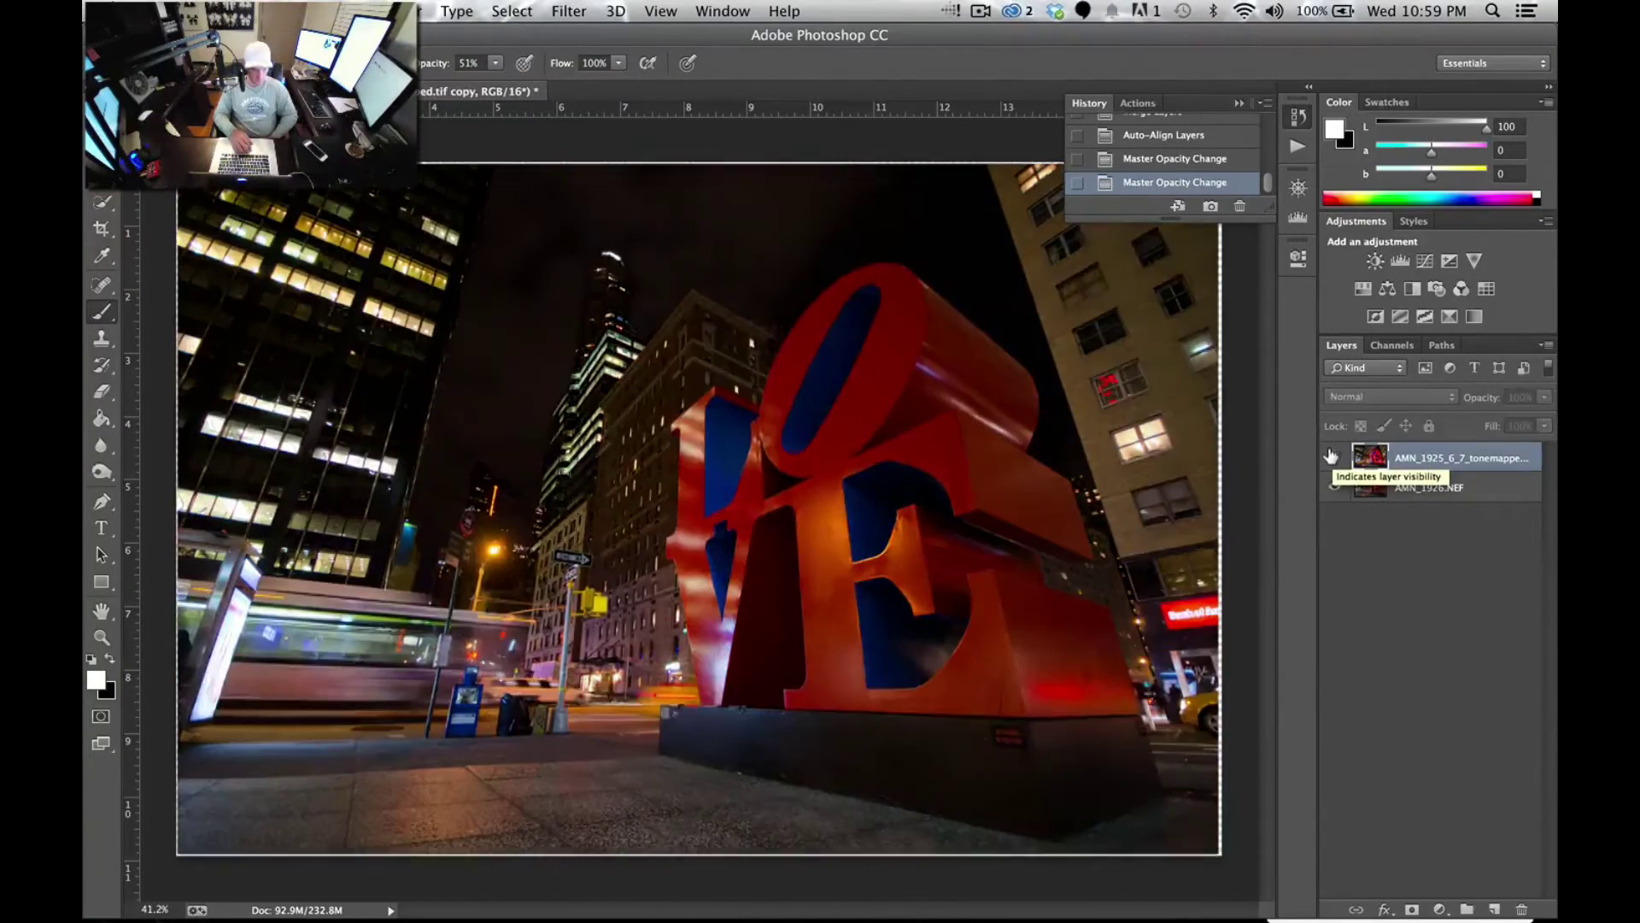
left_click(1330, 457)
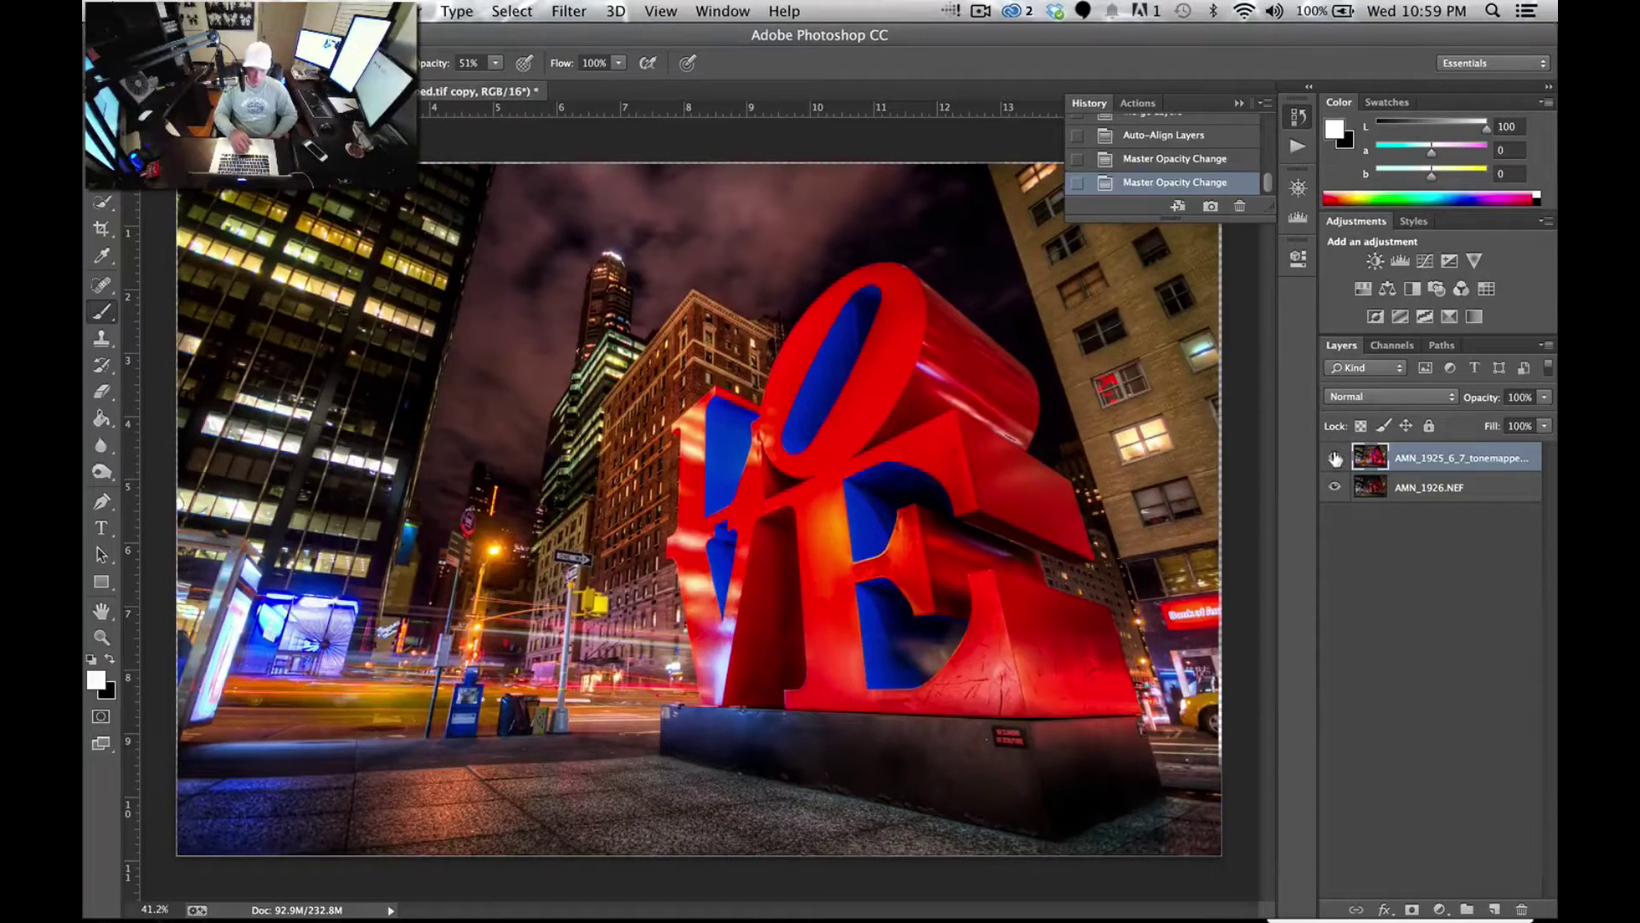
left_click(1335, 458)
left_click(1335, 458)
left_click(1335, 458)
left_click(1334, 458)
left_click(1334, 458)
left_click(1334, 458)
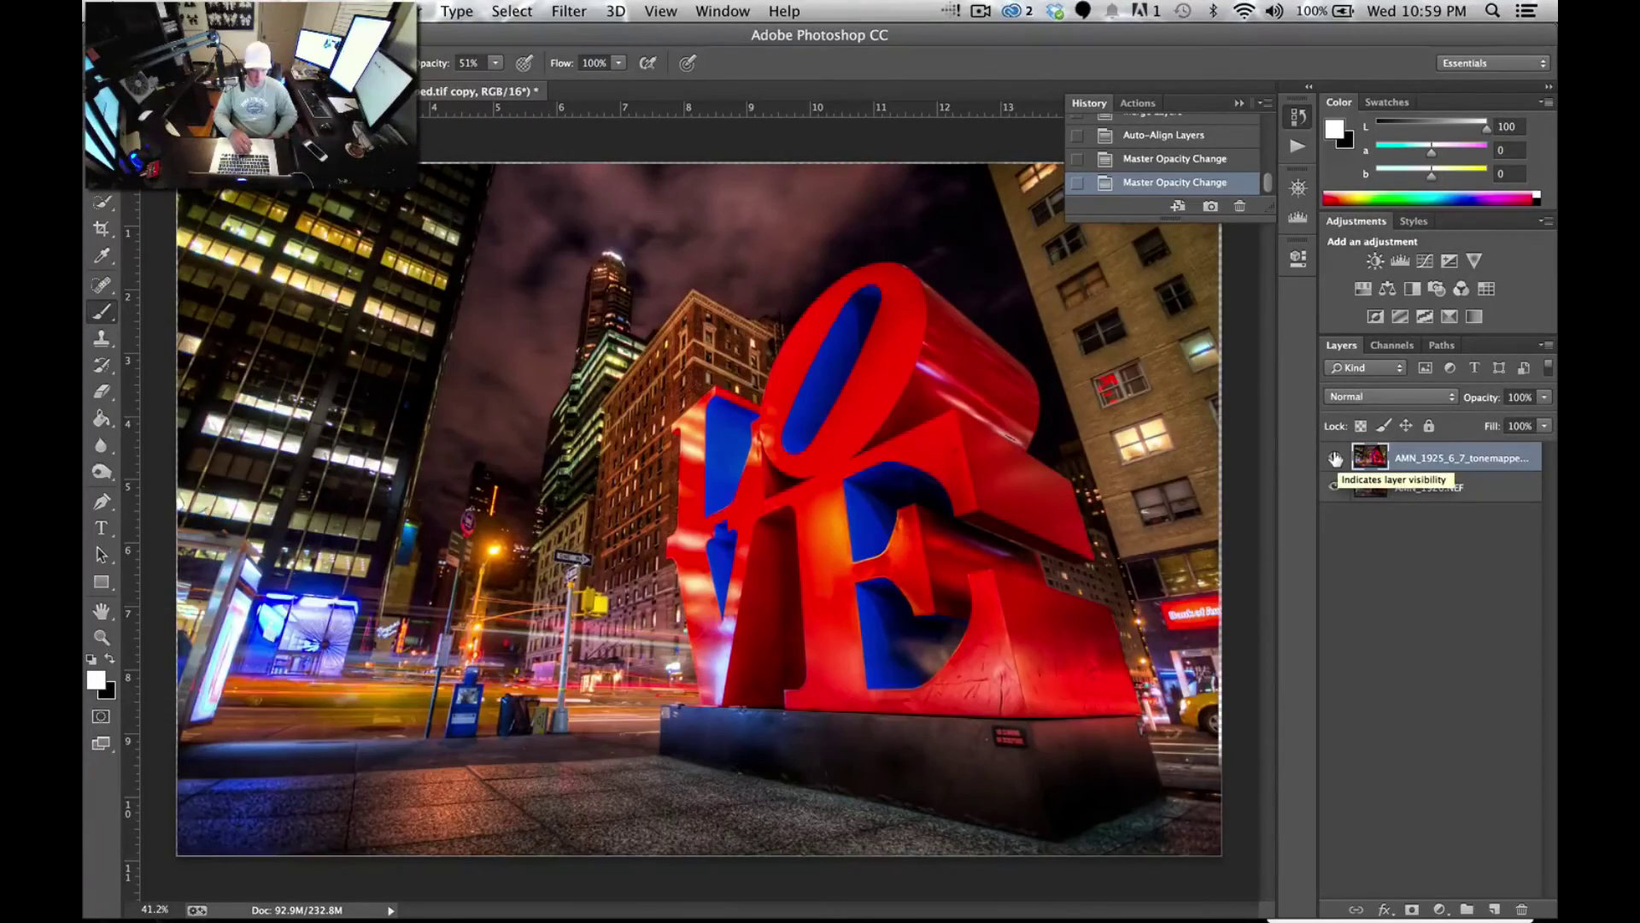
left_click(1334, 458)
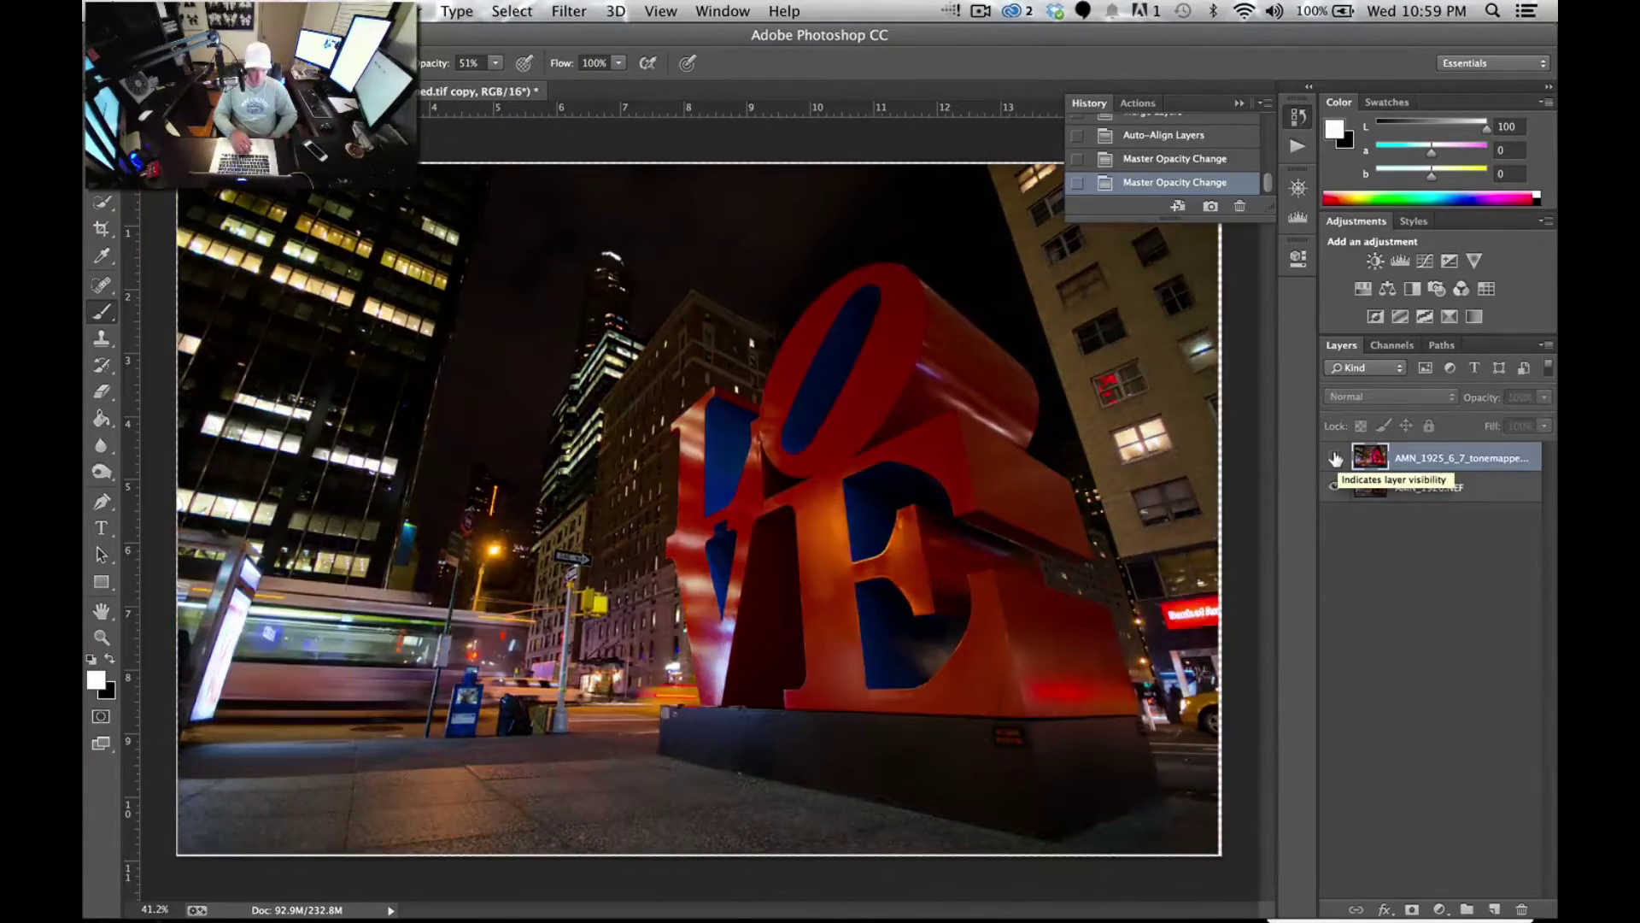
left_click(1334, 458)
left_click(1335, 458)
left_click(1334, 458)
left_click(1334, 458)
left_click(1334, 458)
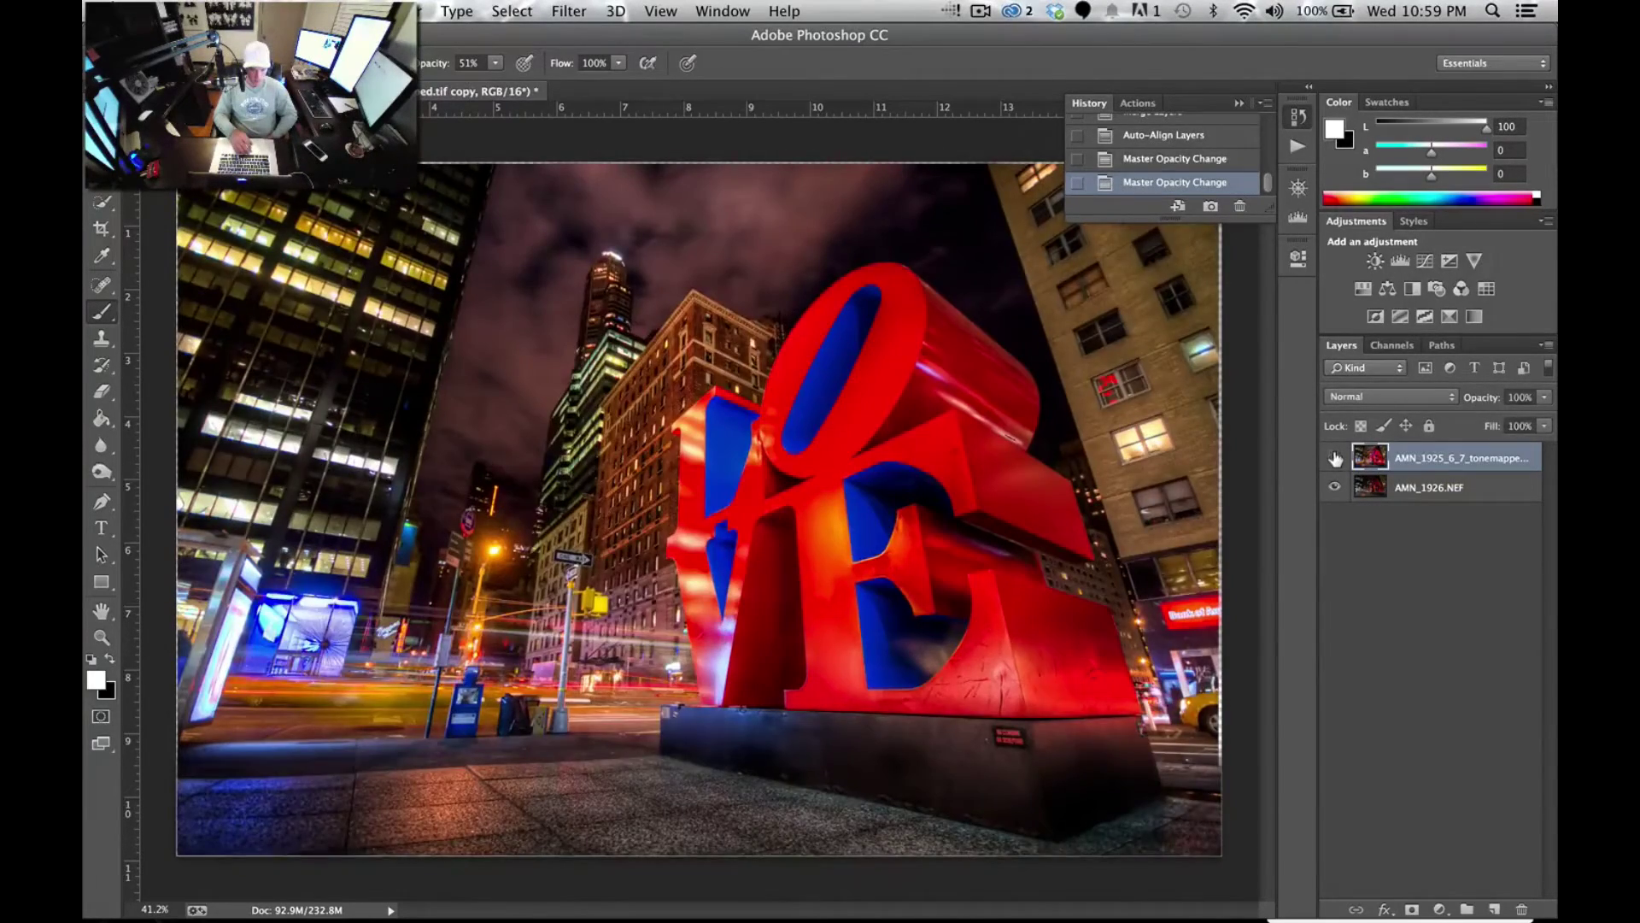
left_click(1334, 458)
left_click(1336, 458)
left_click(1335, 459)
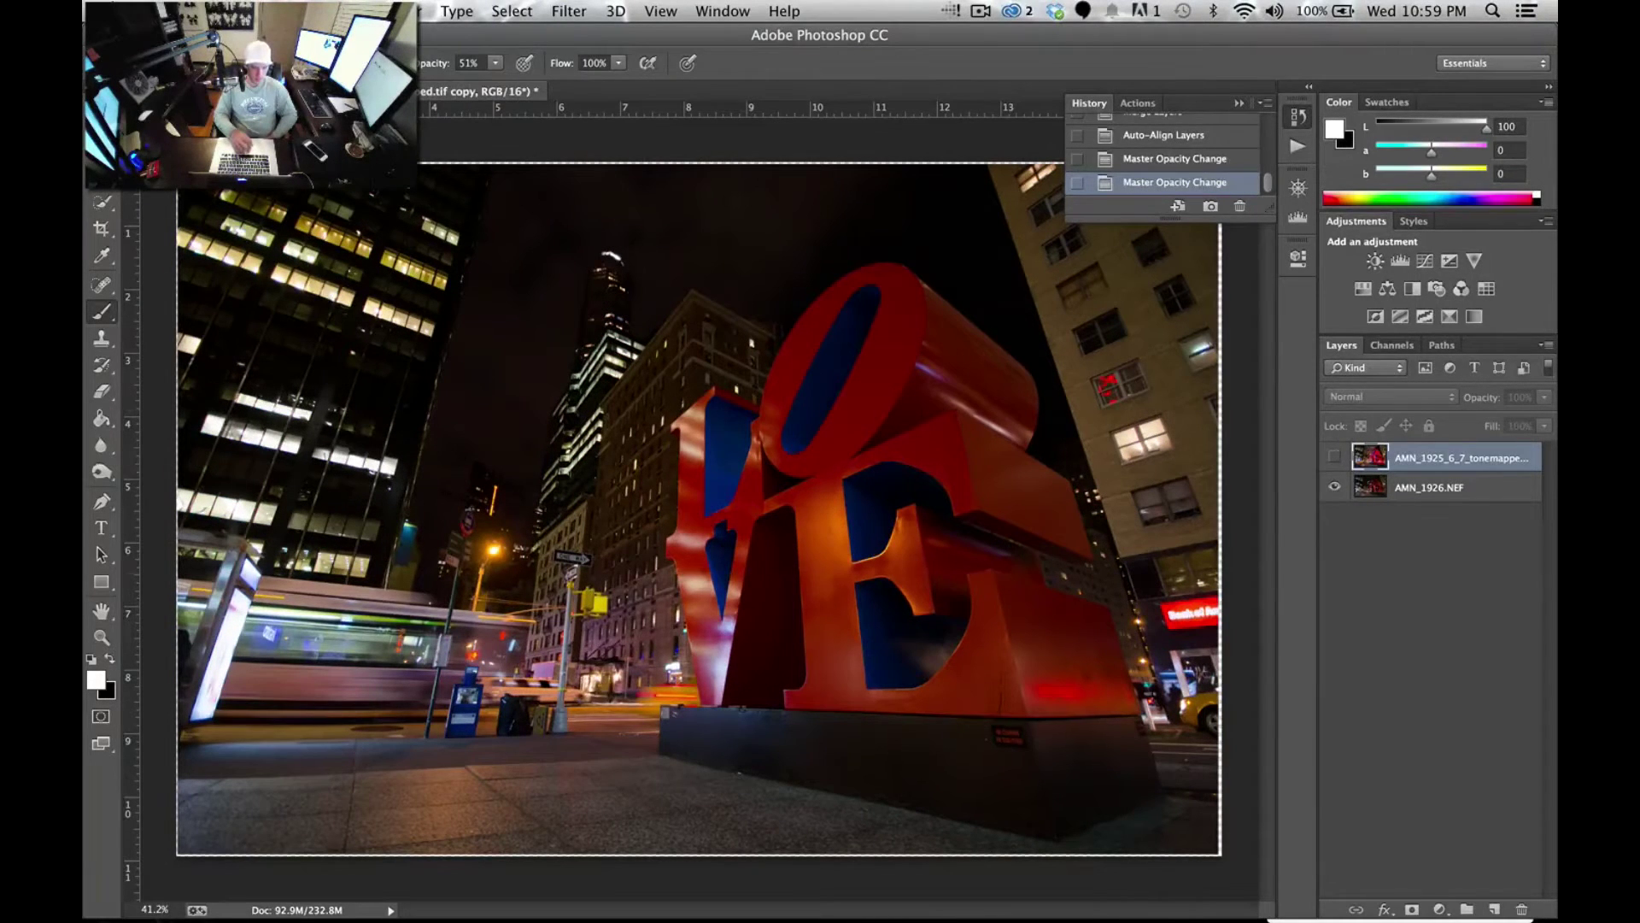
left_click(1335, 458)
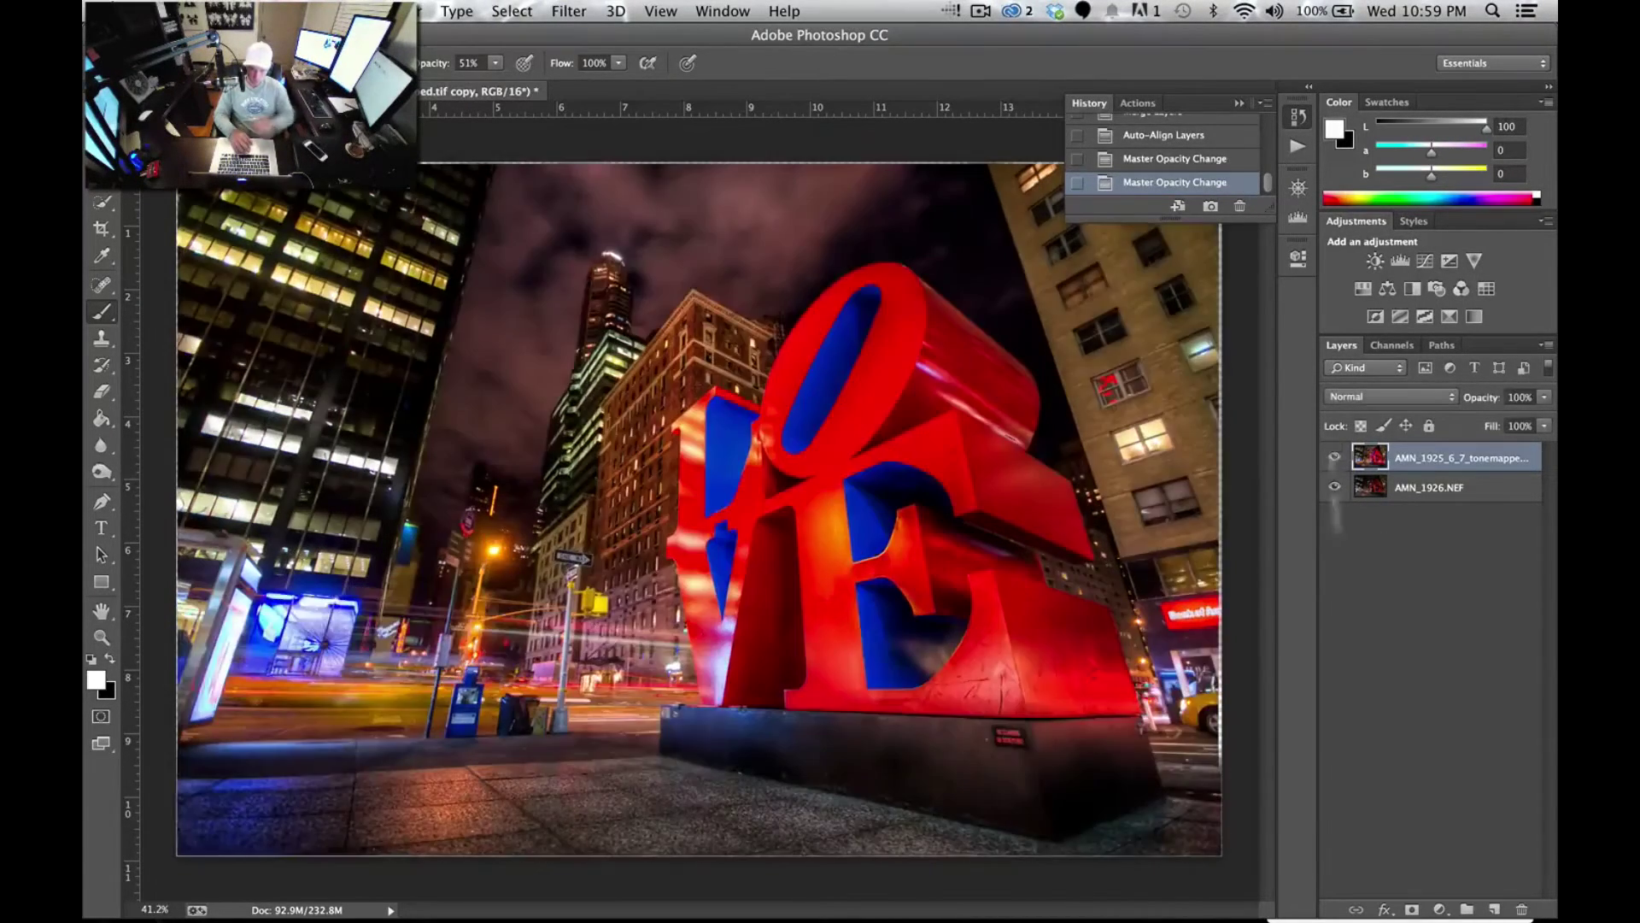
- Add a layer mask to the merged tone-mapped layer and paint it black at 25% brush opacity over the dark office building
left_click(1411, 909)
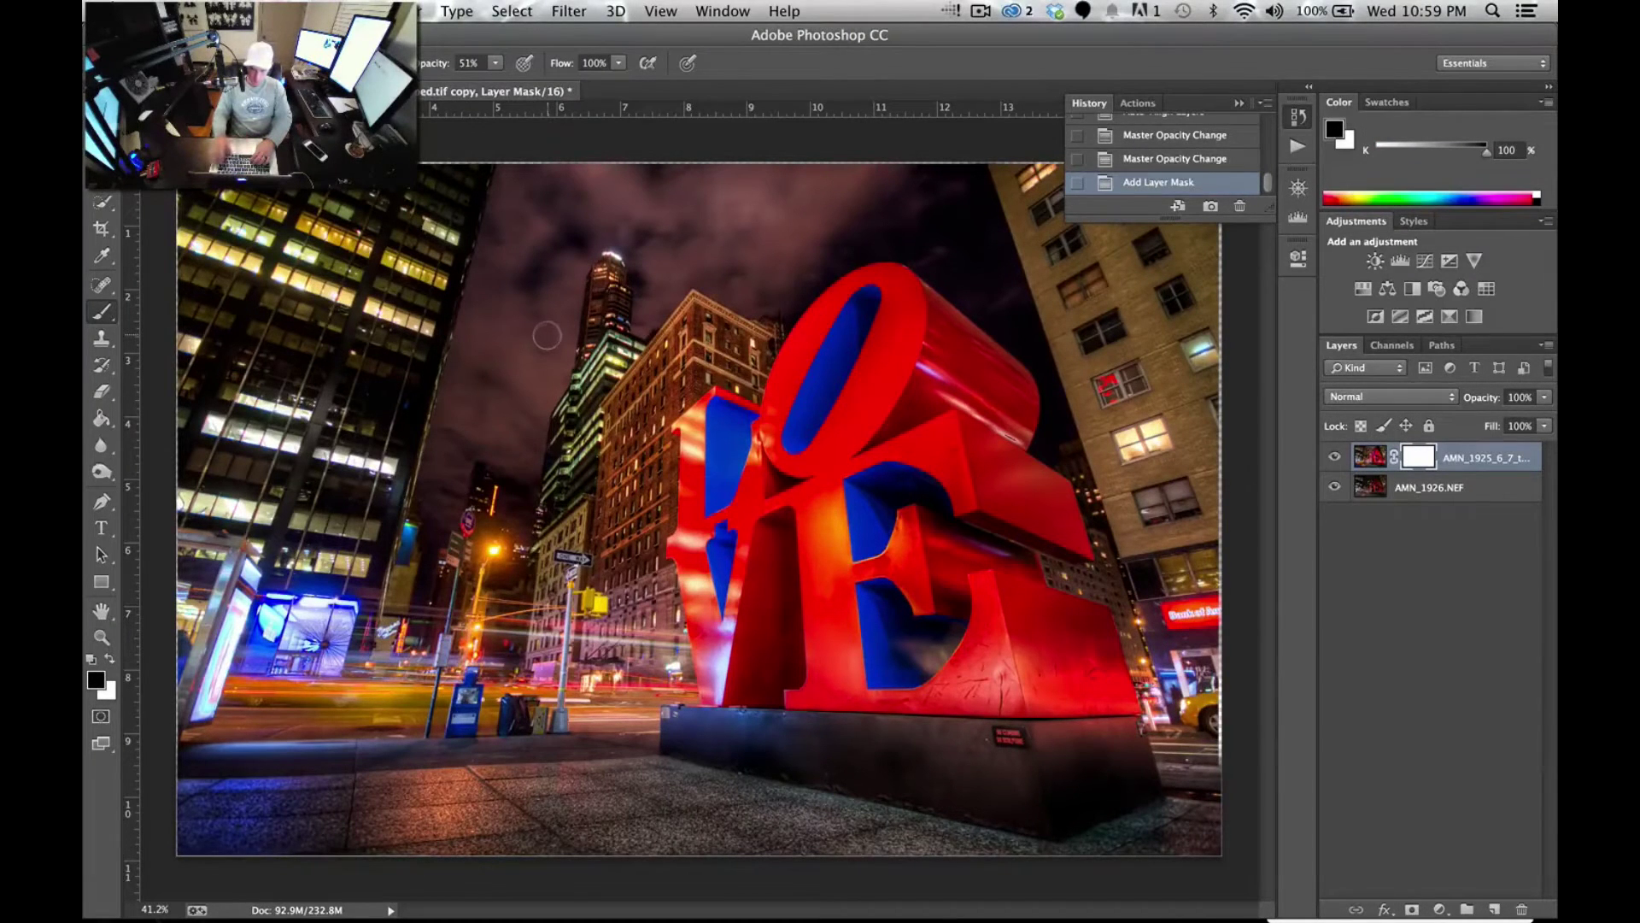
left_click(495, 63)
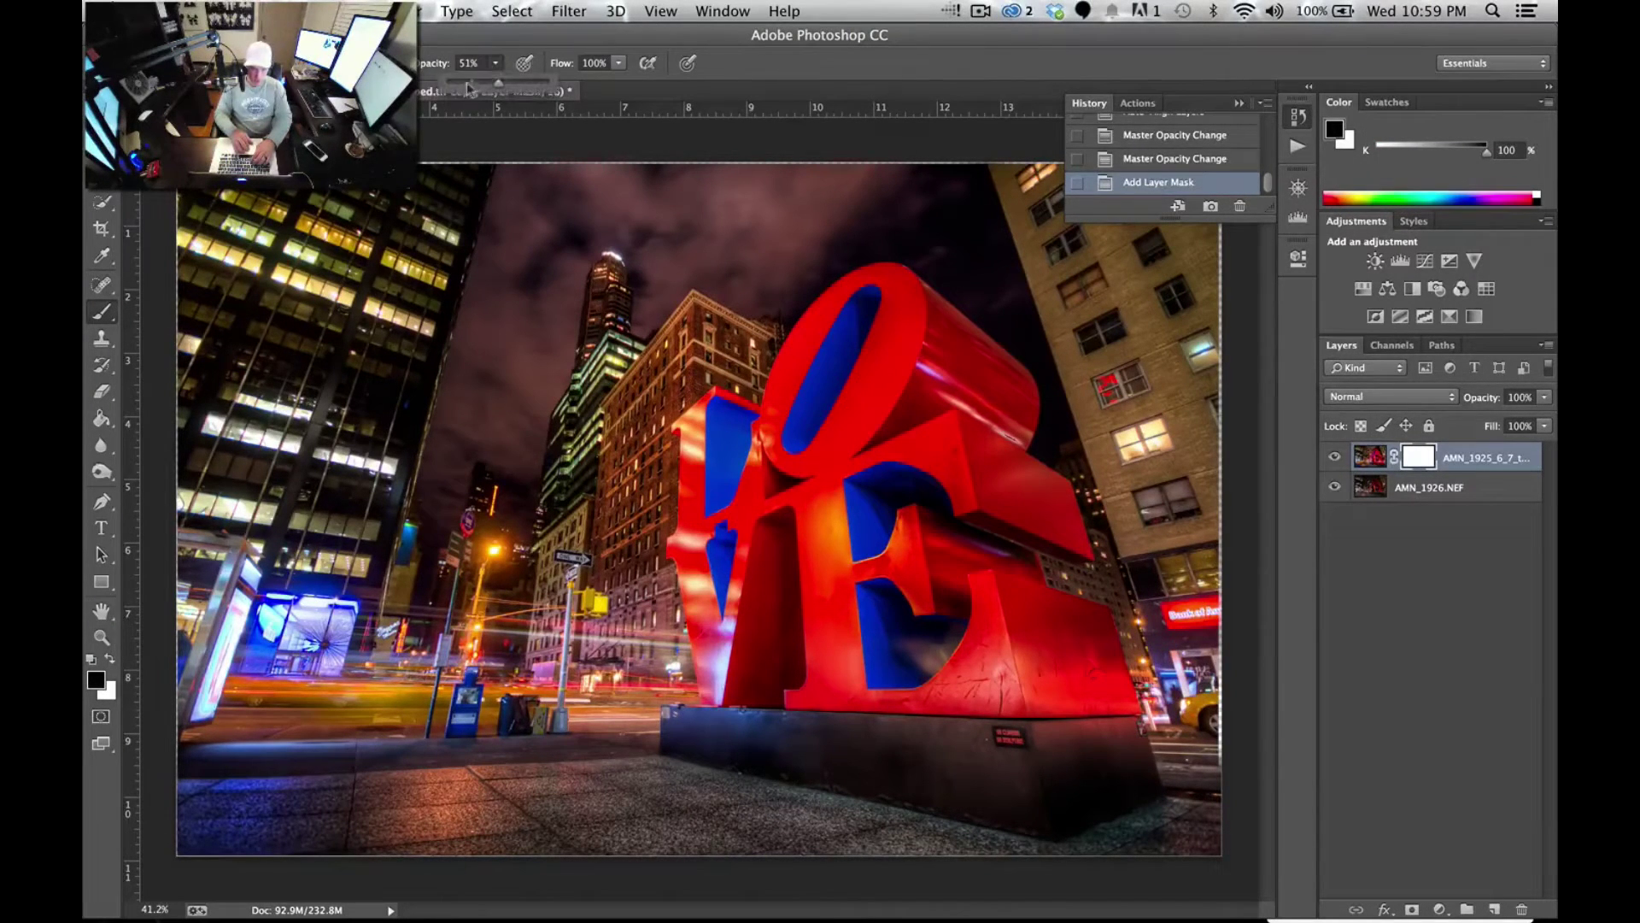
left_click(282, 440)
left_click(282, 440)
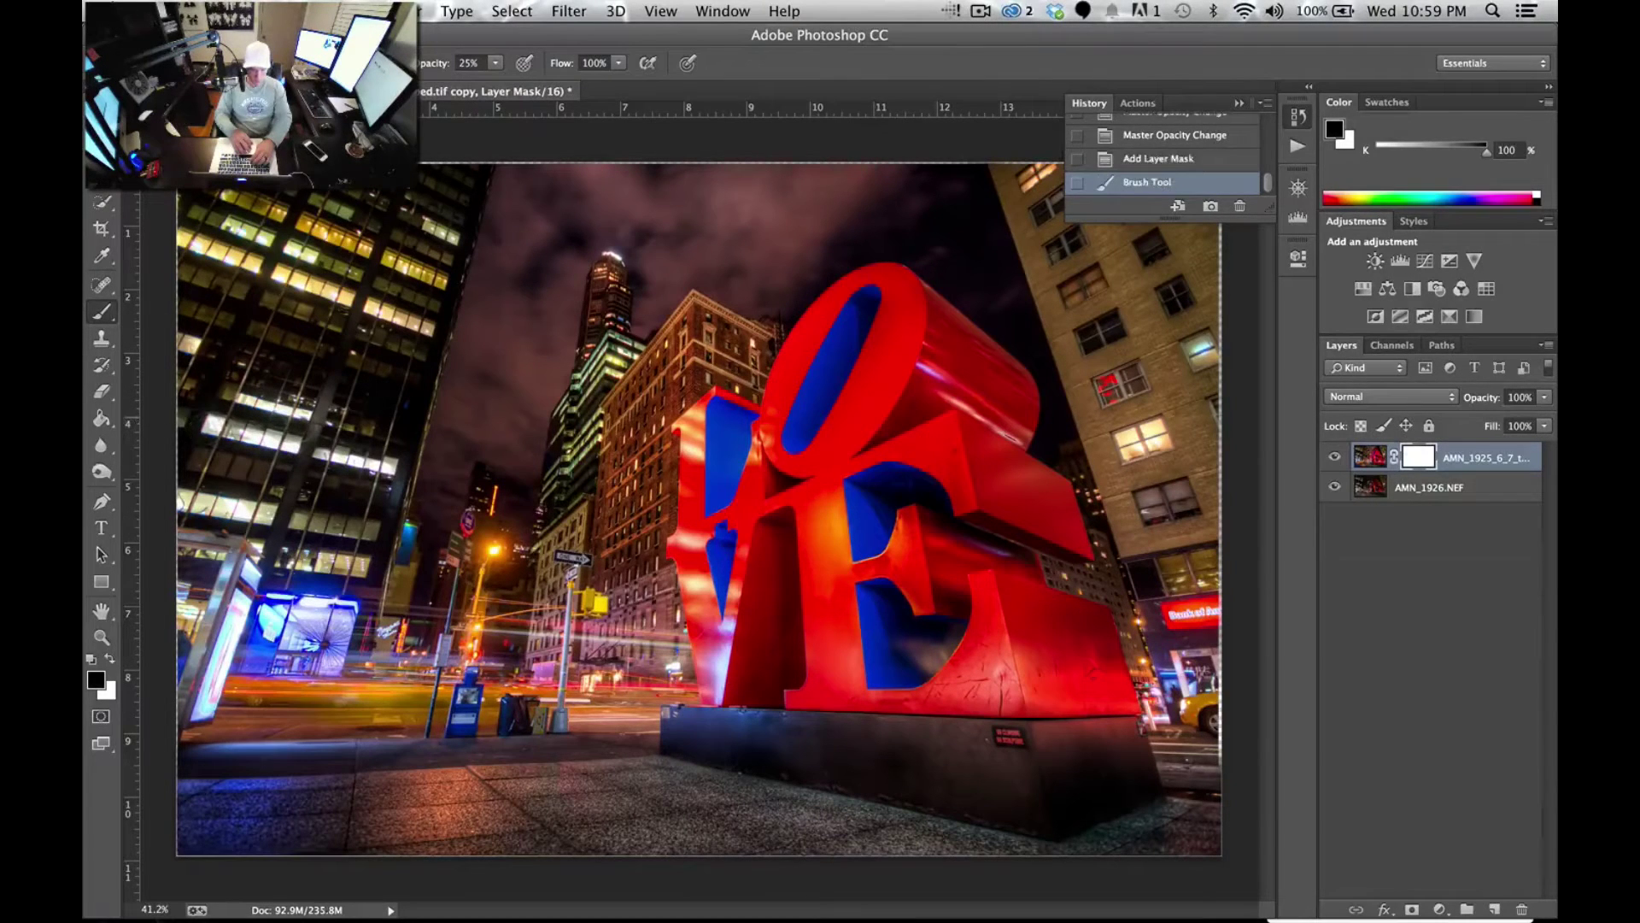
left_click(326, 260)
left_click(388, 260)
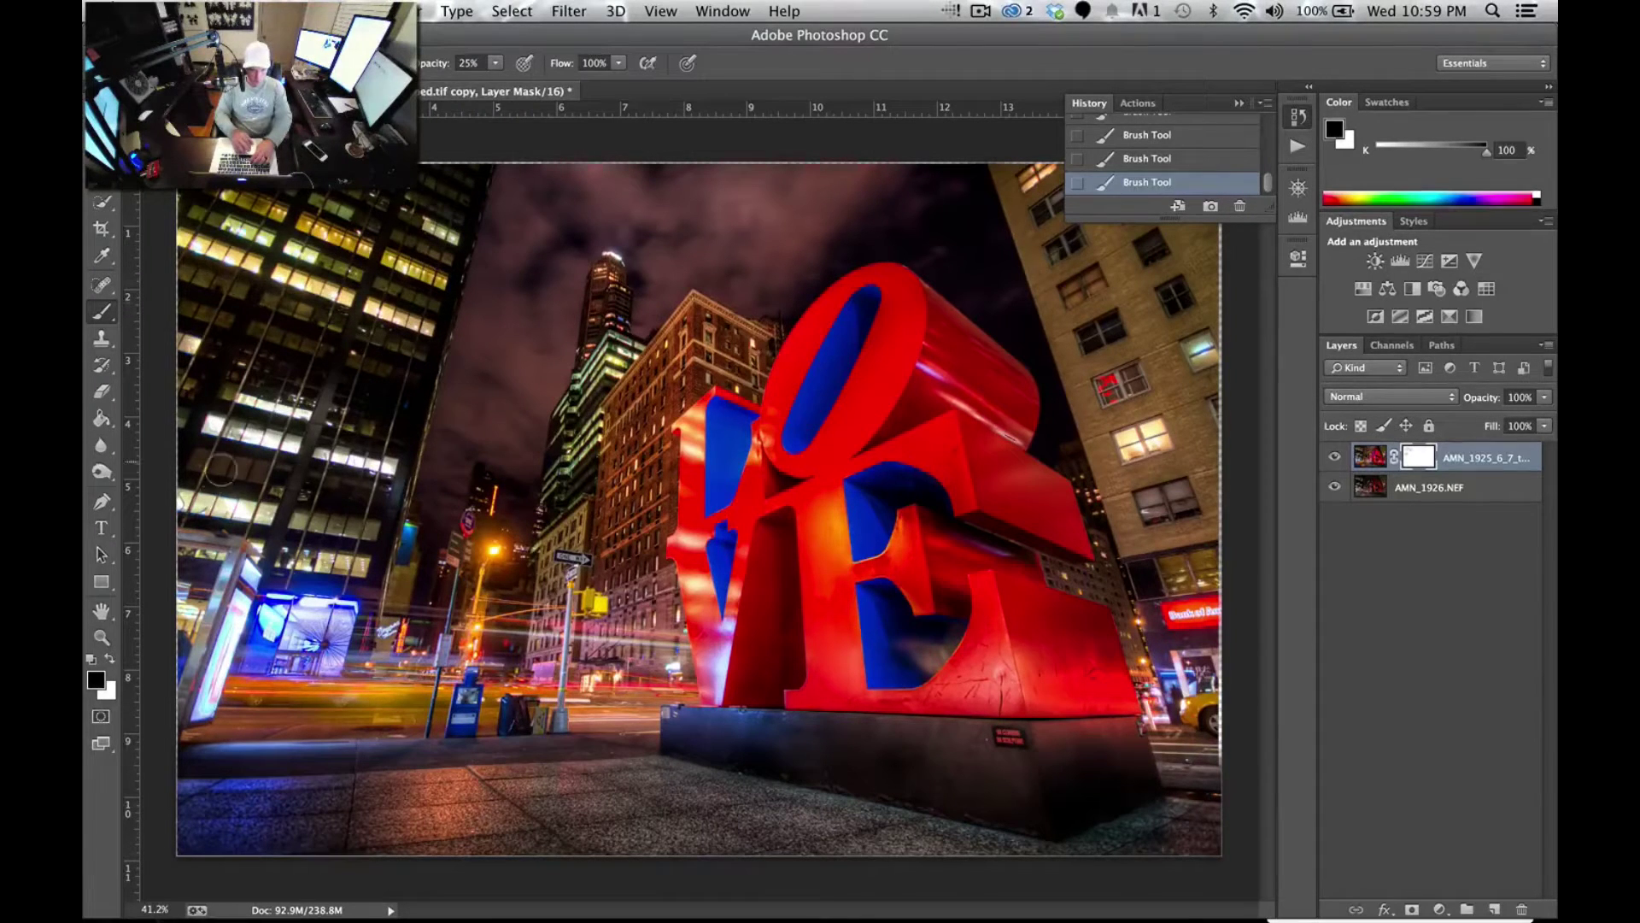
- Paint more of the office building's mask at 39% brush opacity, compare the last stroke's before and after, and undo that stroke
left_click(498, 65)
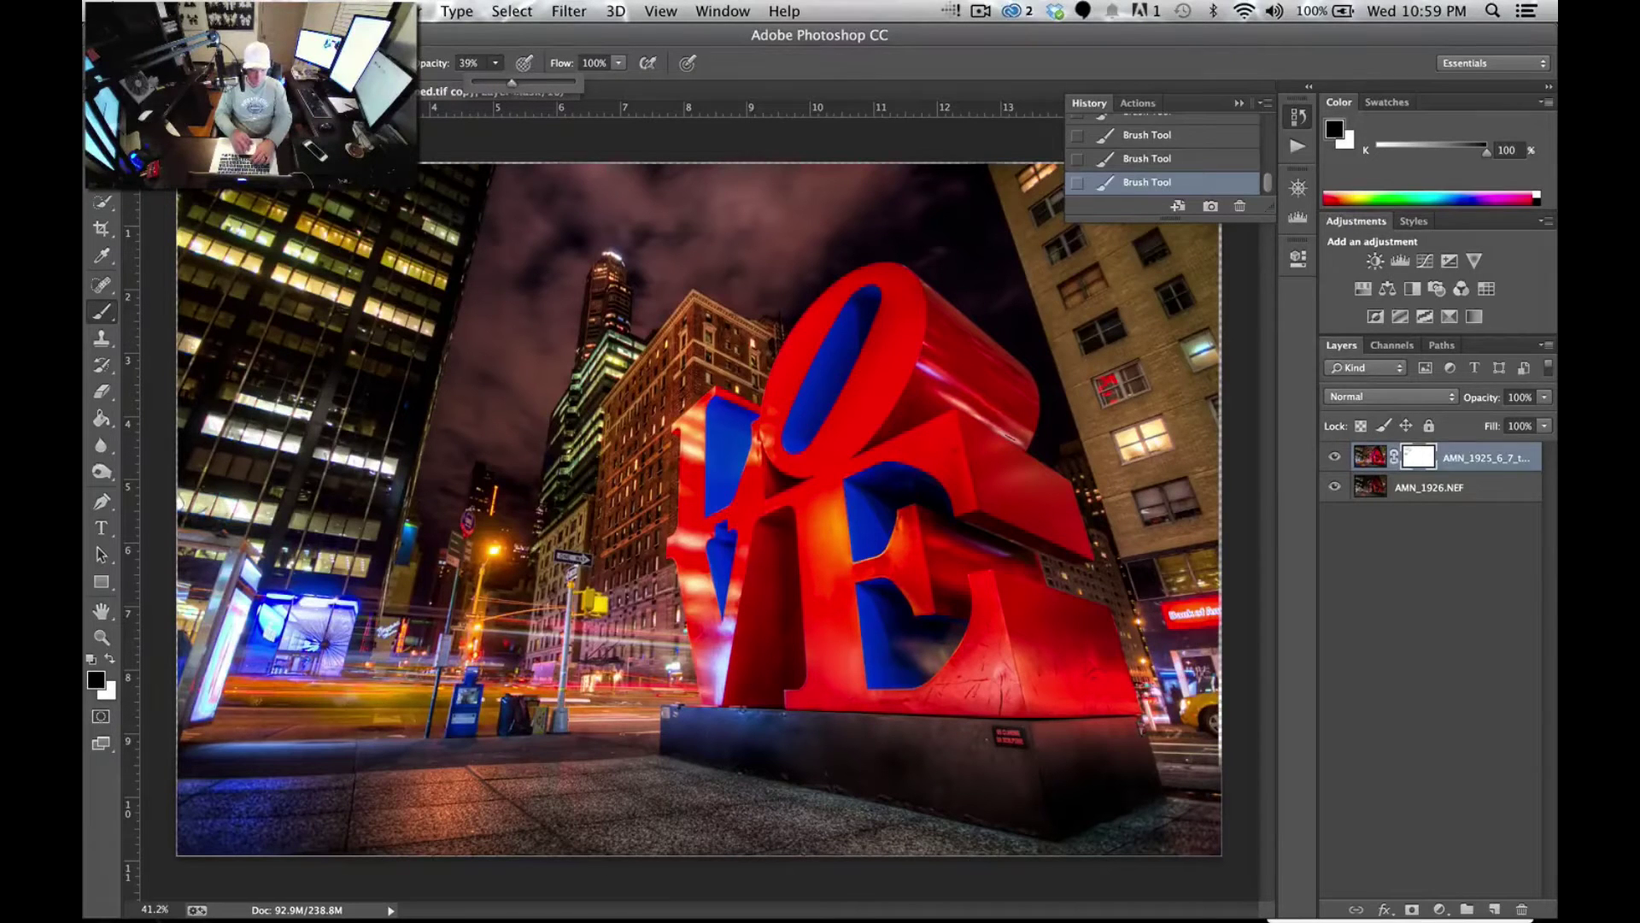
left_click(337, 526)
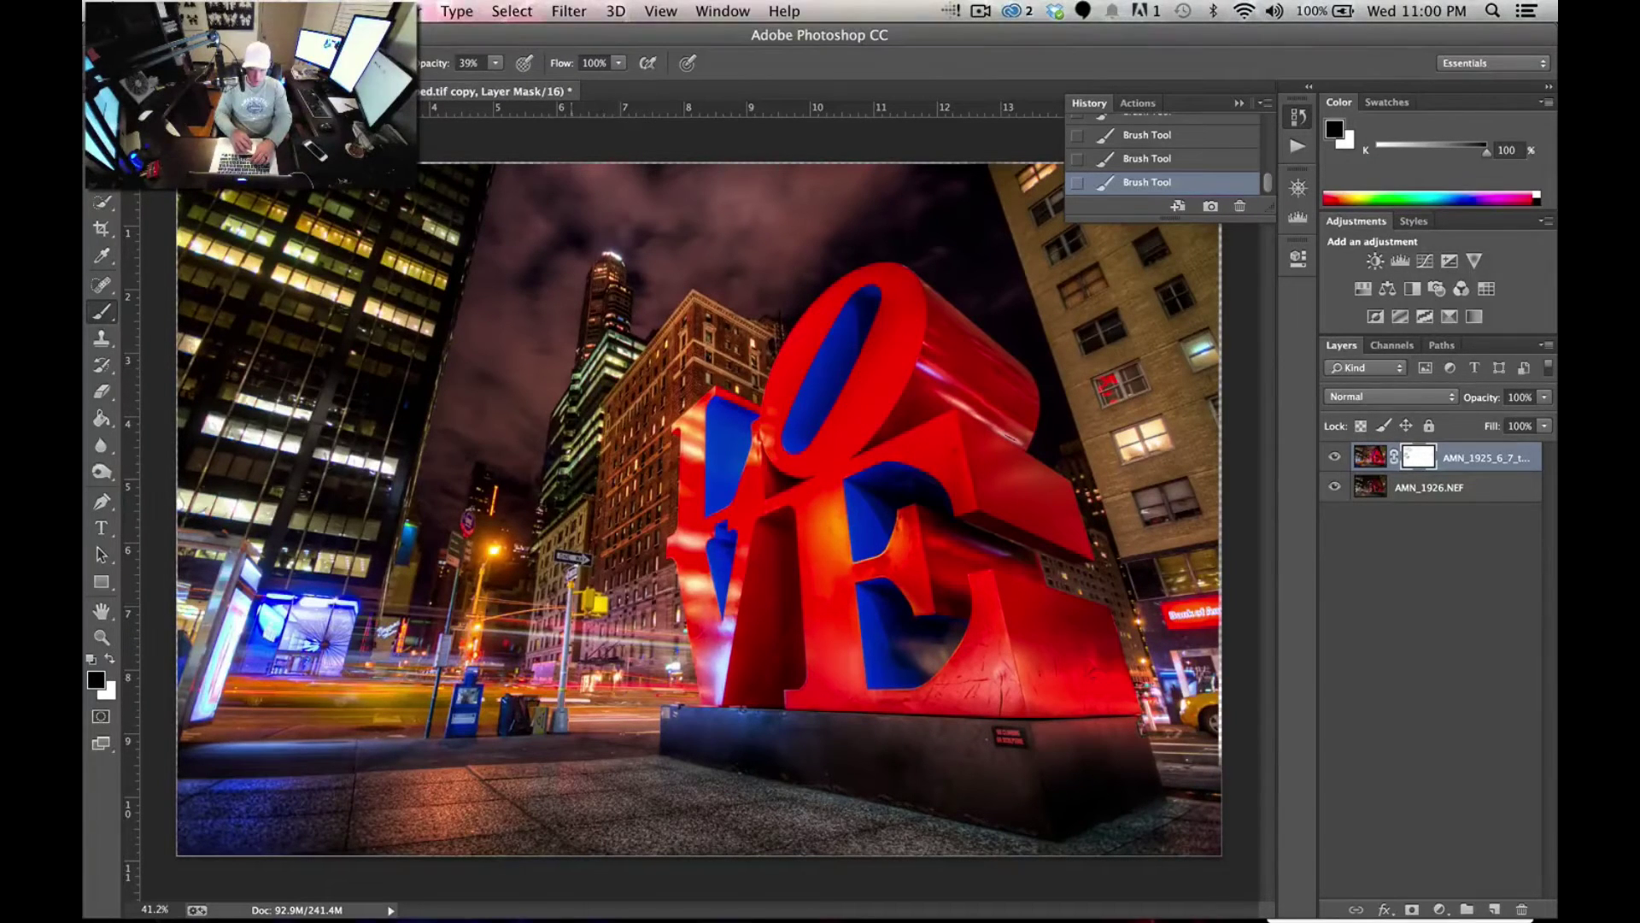
left_click(1186, 158)
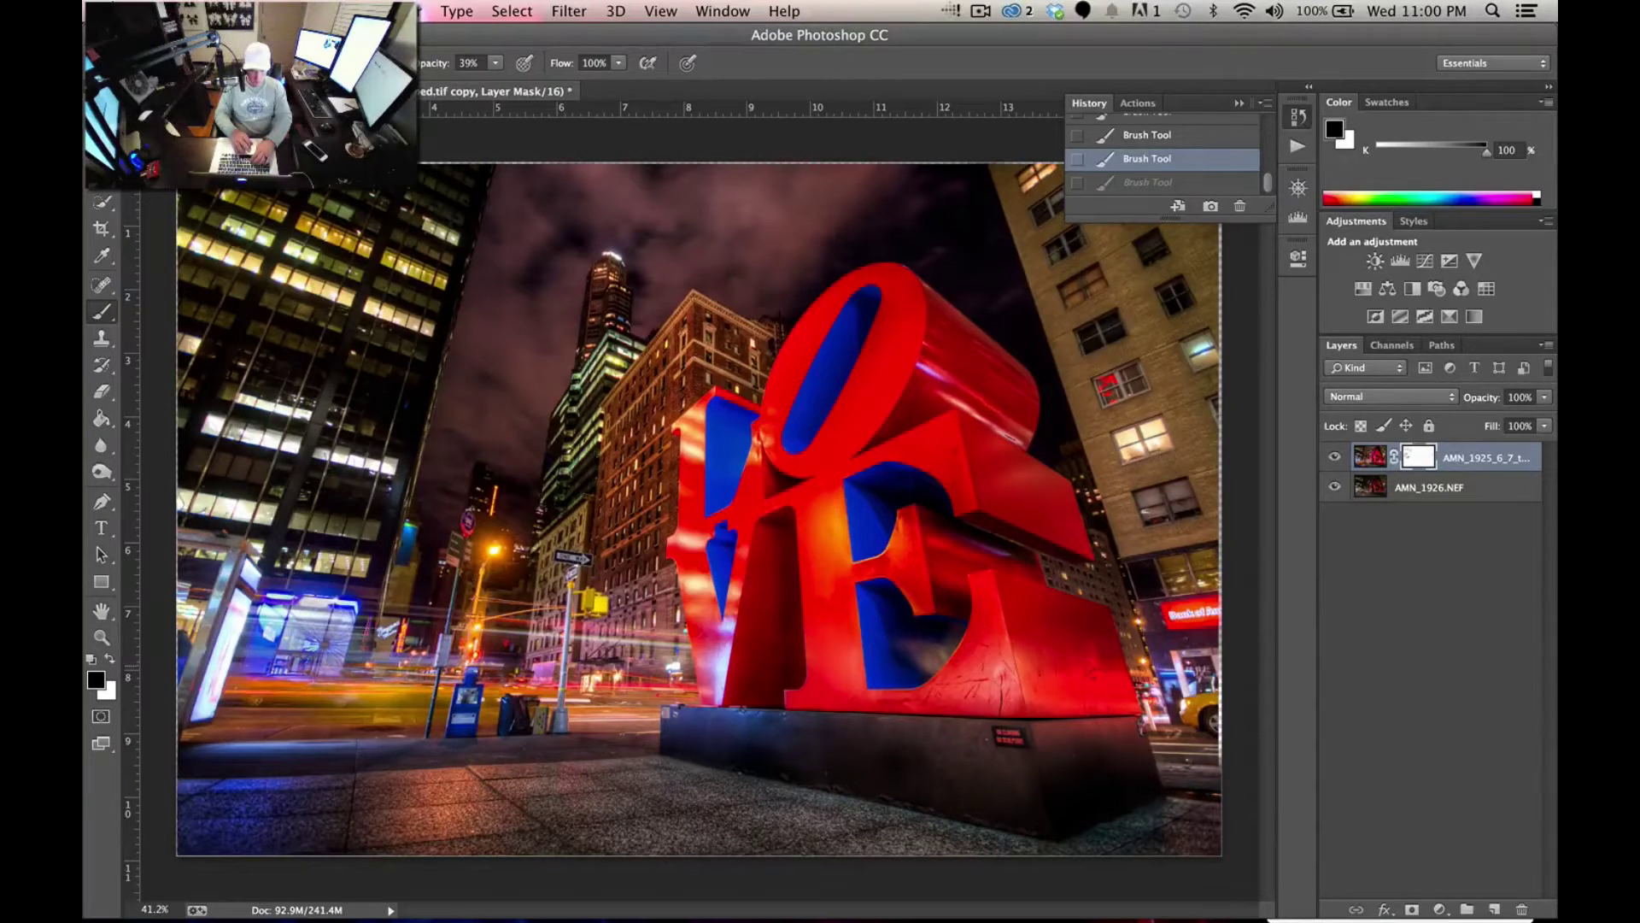
left_click(1185, 182)
key("super+z")
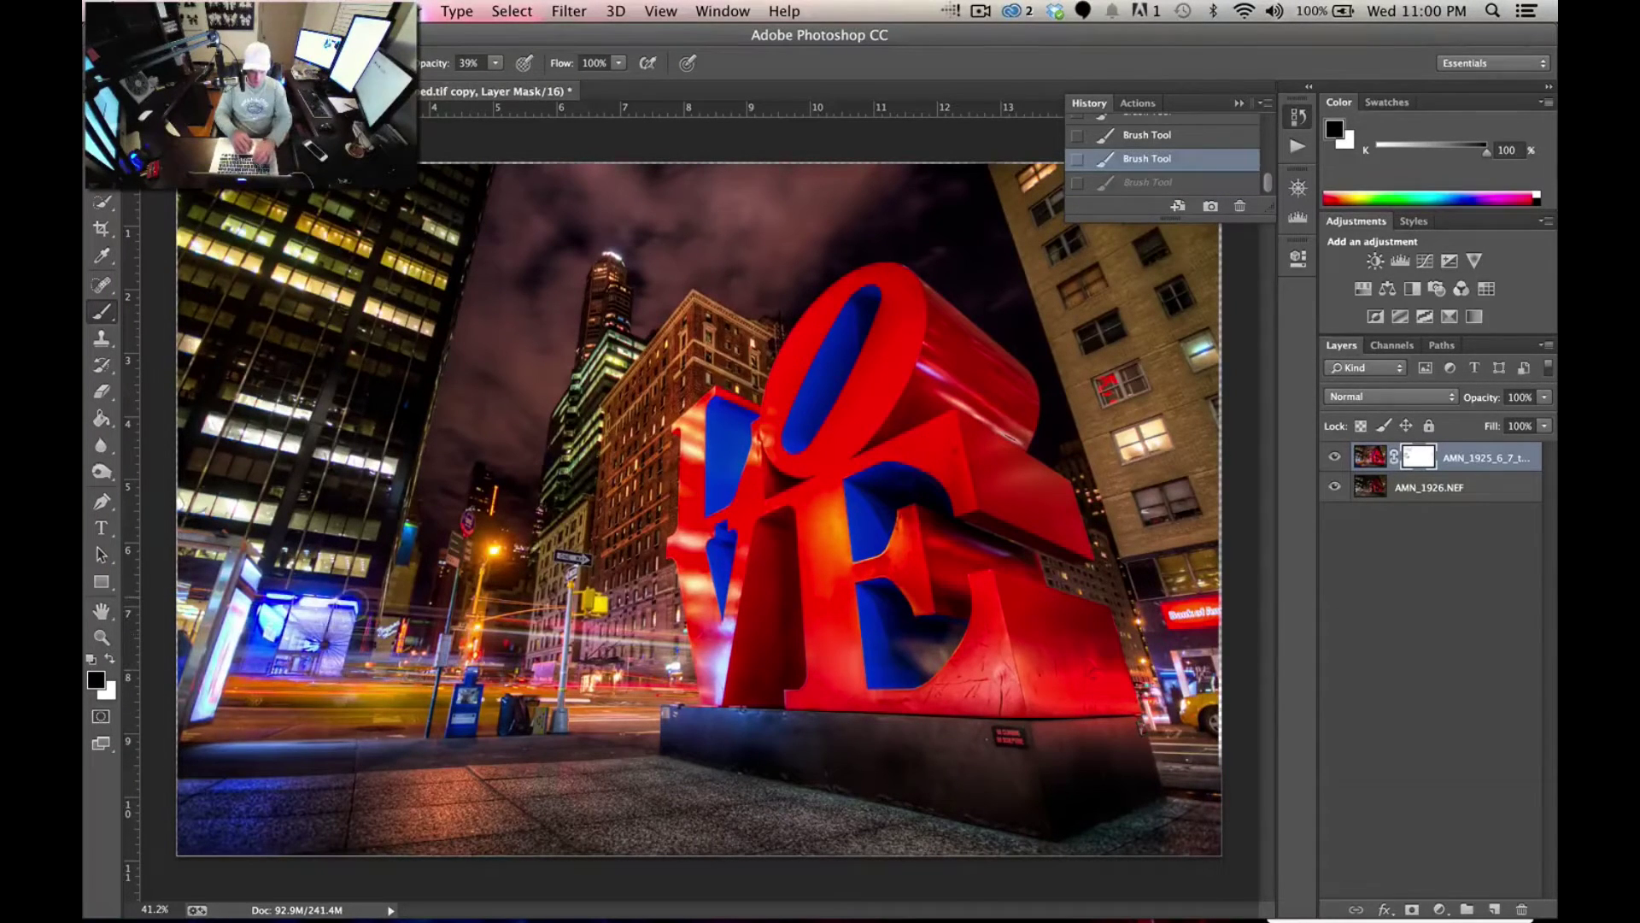
- Compare the masked tone-mapped layer with the AMN_1926.NEF exposure by hiding and showing the masked layer
left_click(1333, 459)
left_click(1333, 459)
left_click(1334, 459)
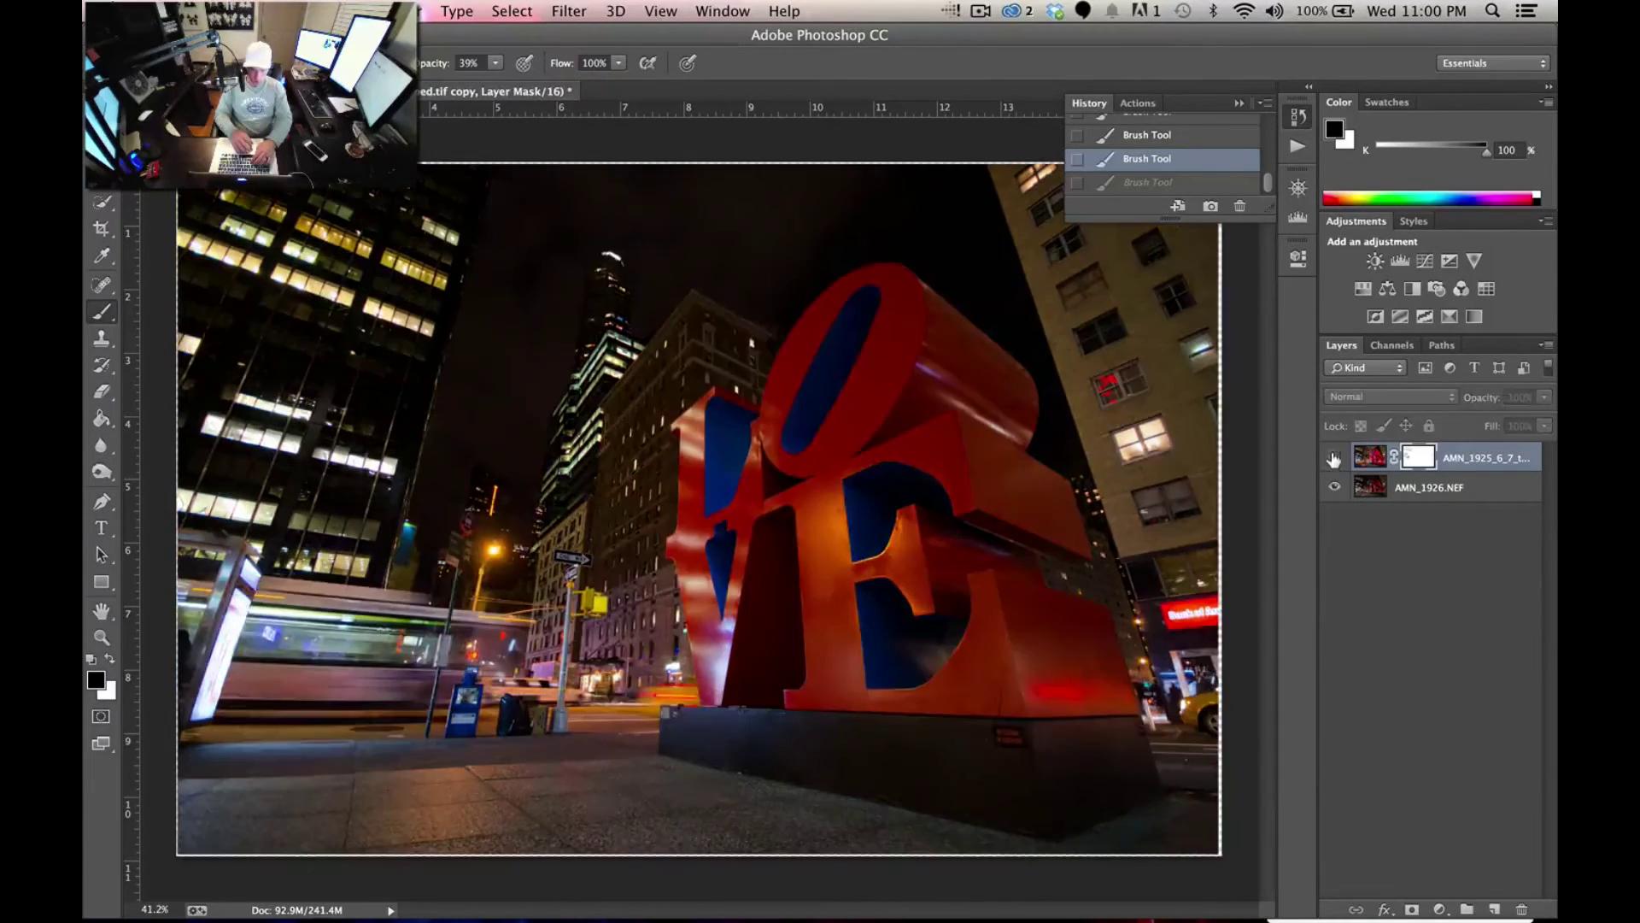
left_click(1334, 459)
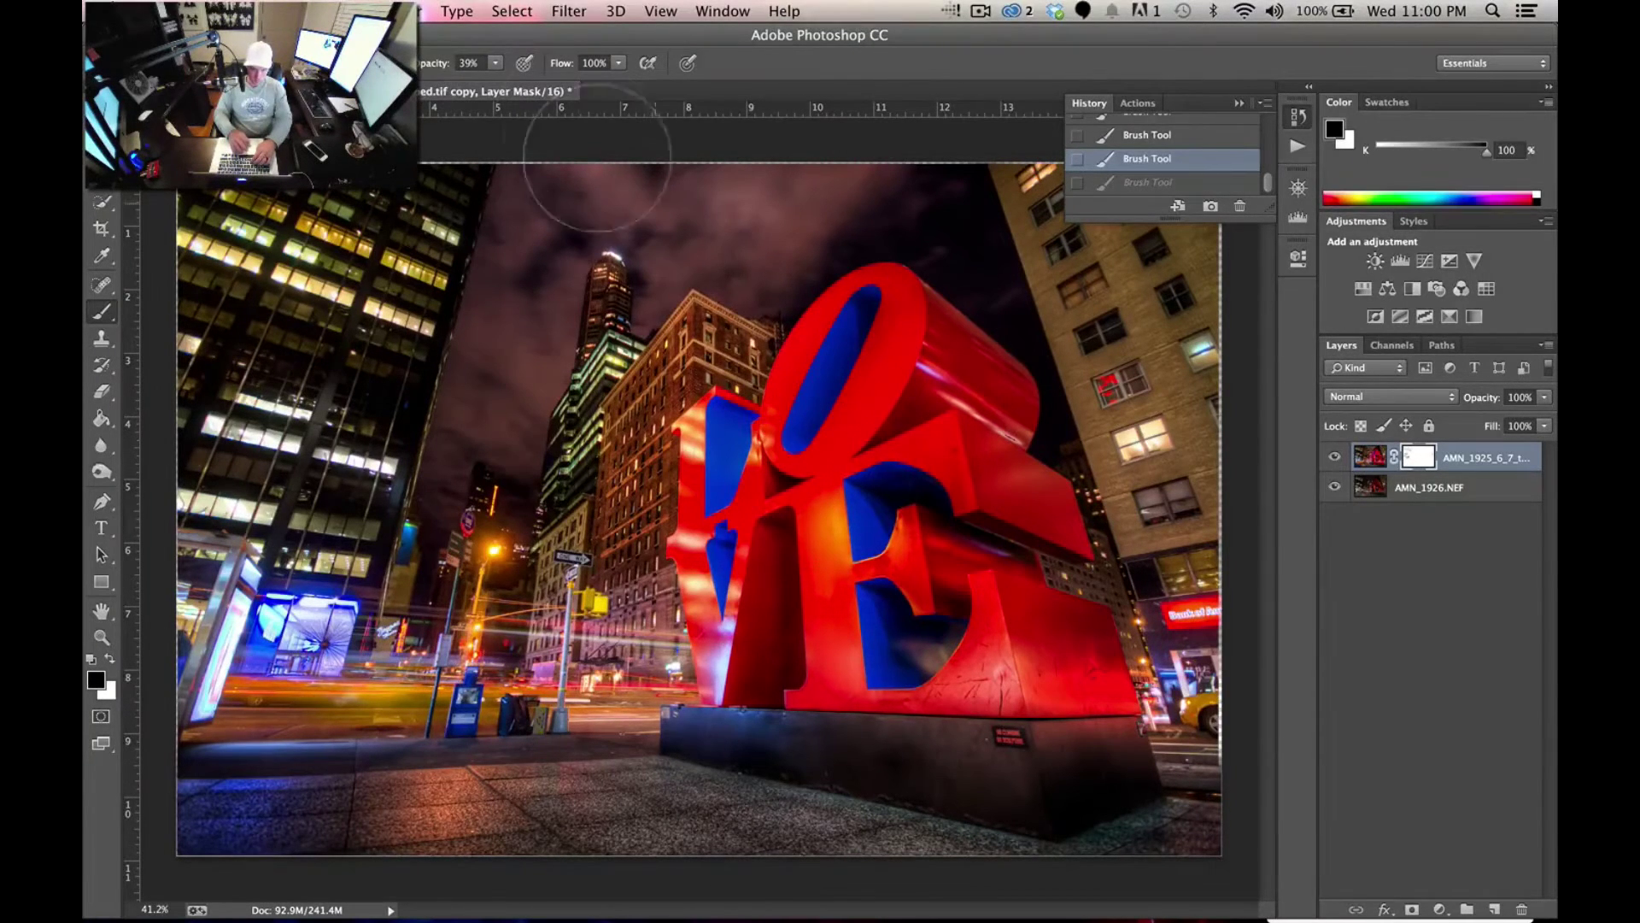
- Paint black on the layer mask over the red LOVE sculpture with the brush opacity set to 22%
left_click(494, 64)
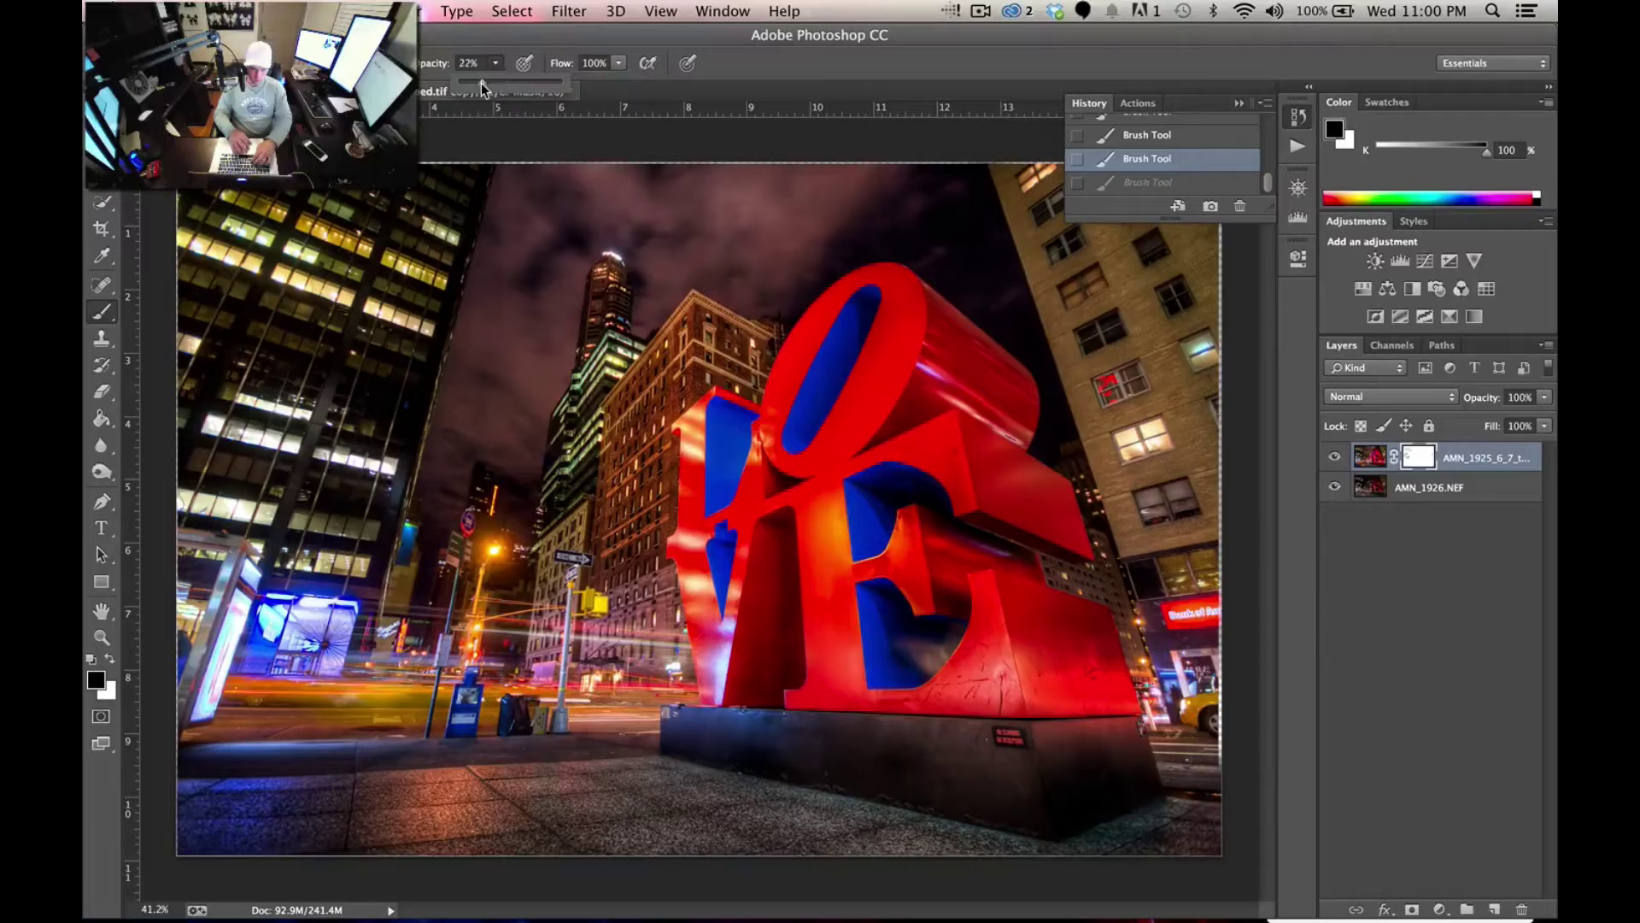
left_click(670, 487)
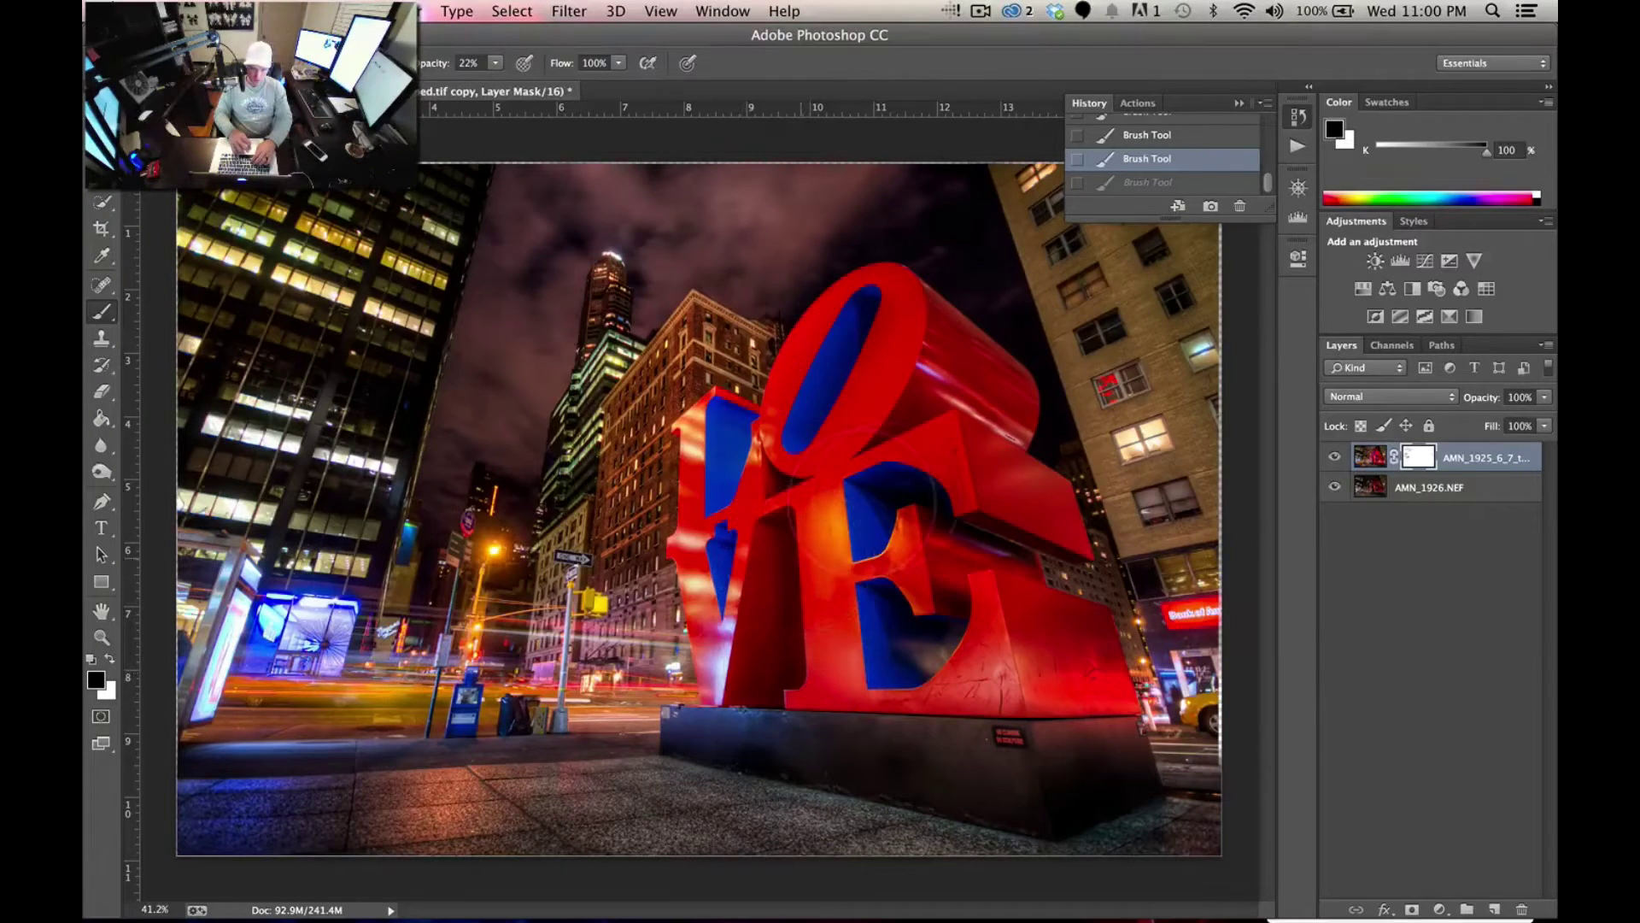
left_click_drag(922, 513, 906, 428)
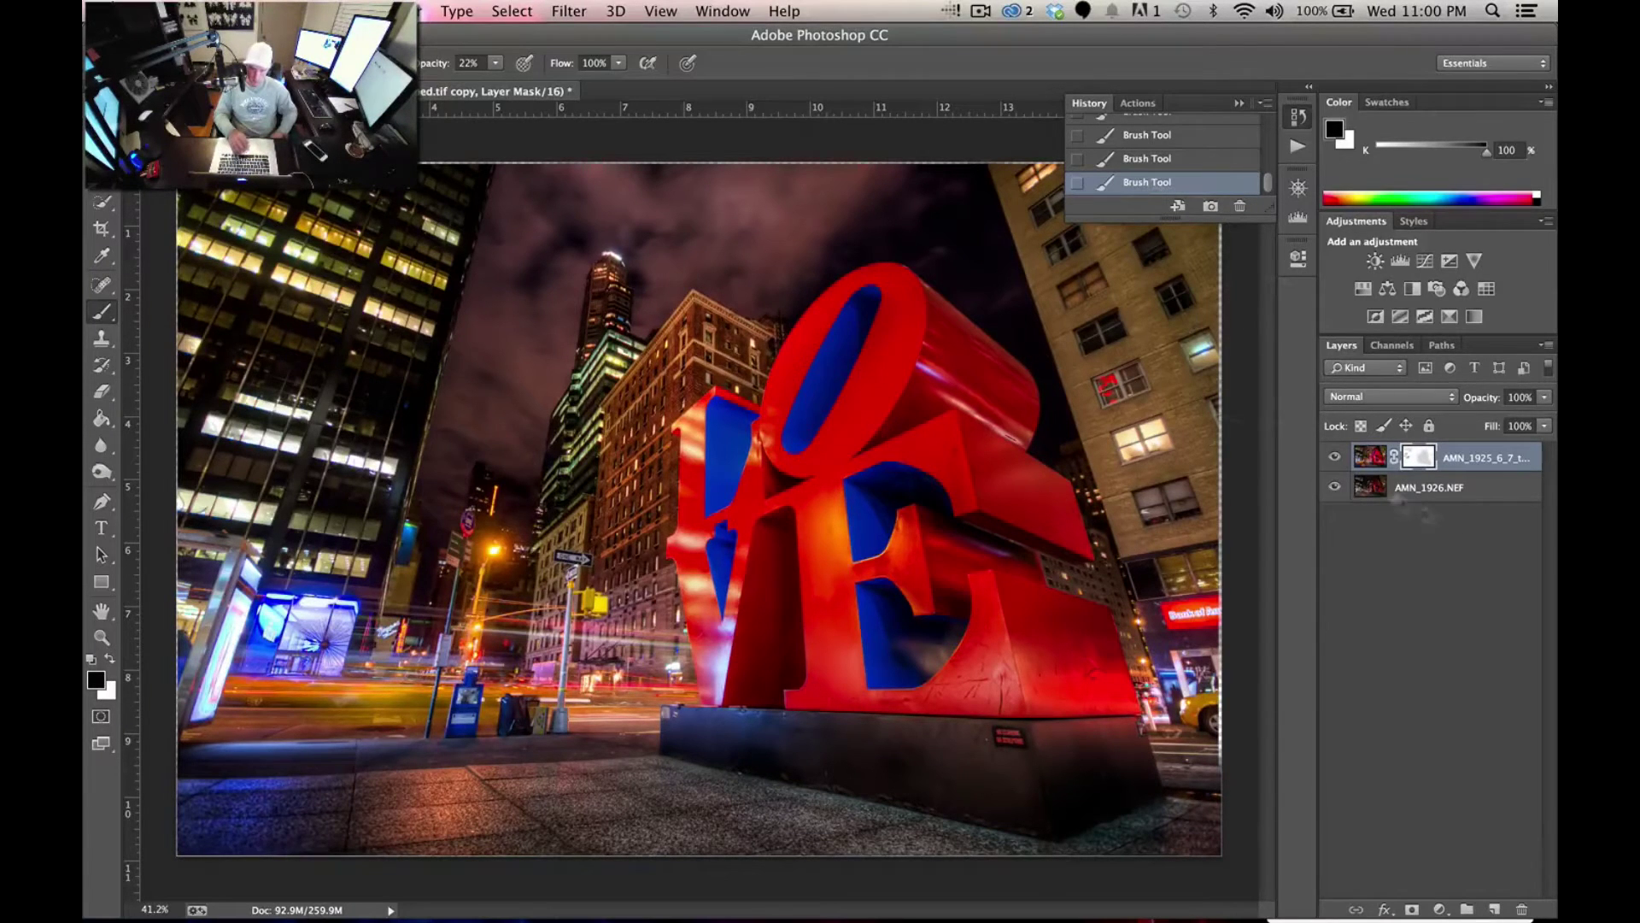
- Merge the masked tone-mapped layer with the AMN_1926.NEF layer
left_click(1441, 486, "shift")
right_click(1442, 484)
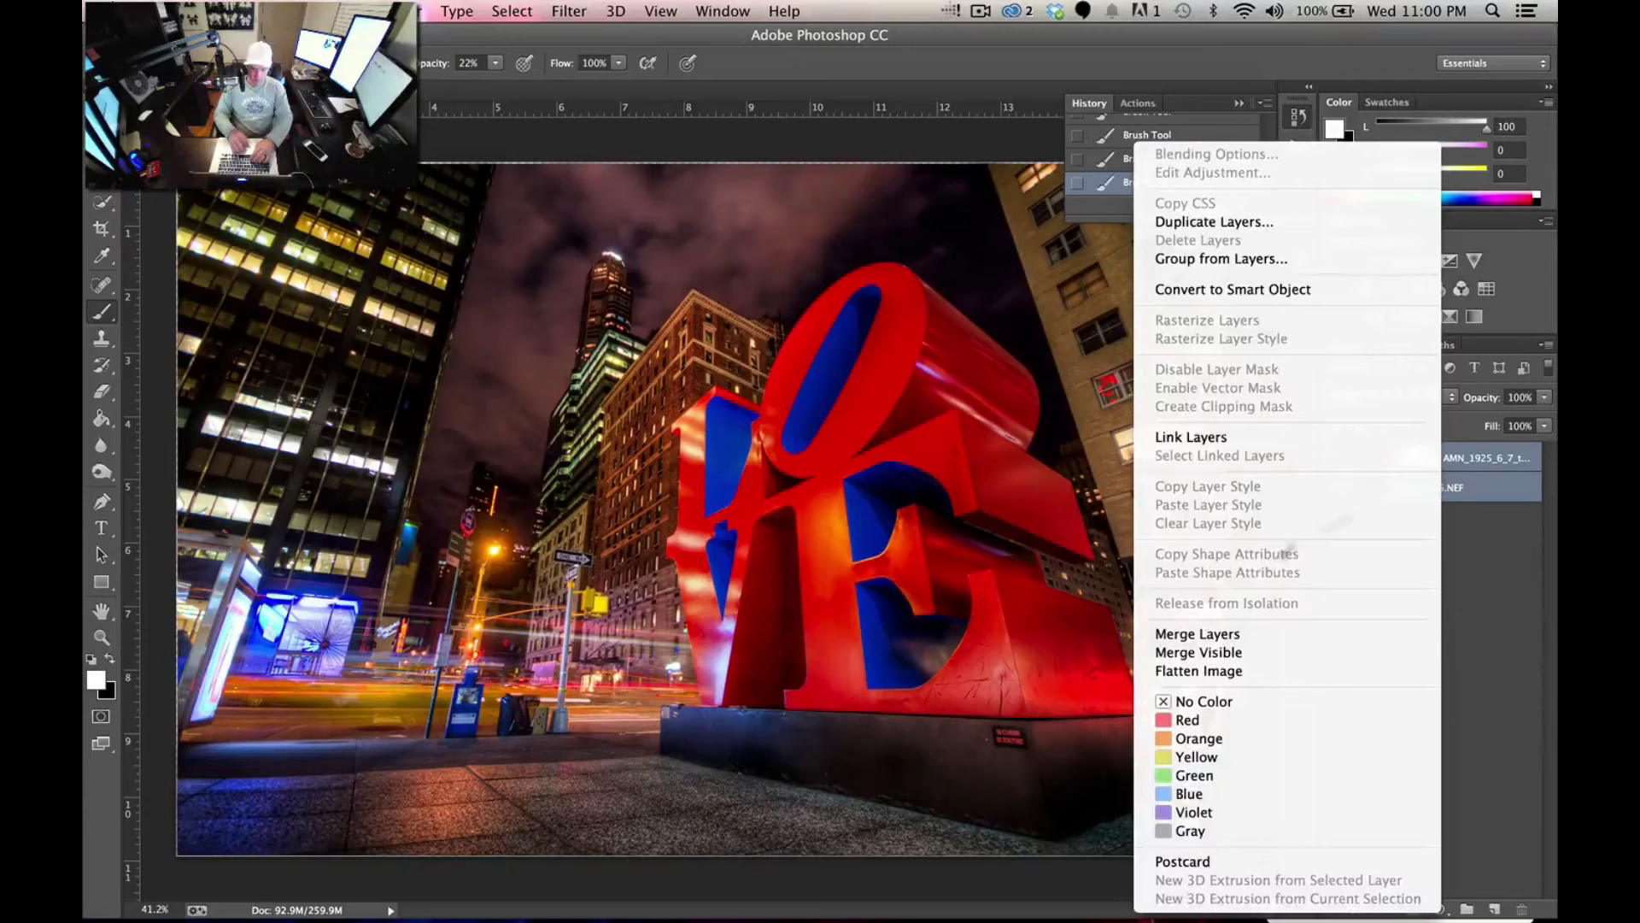
left_click(1246, 637)
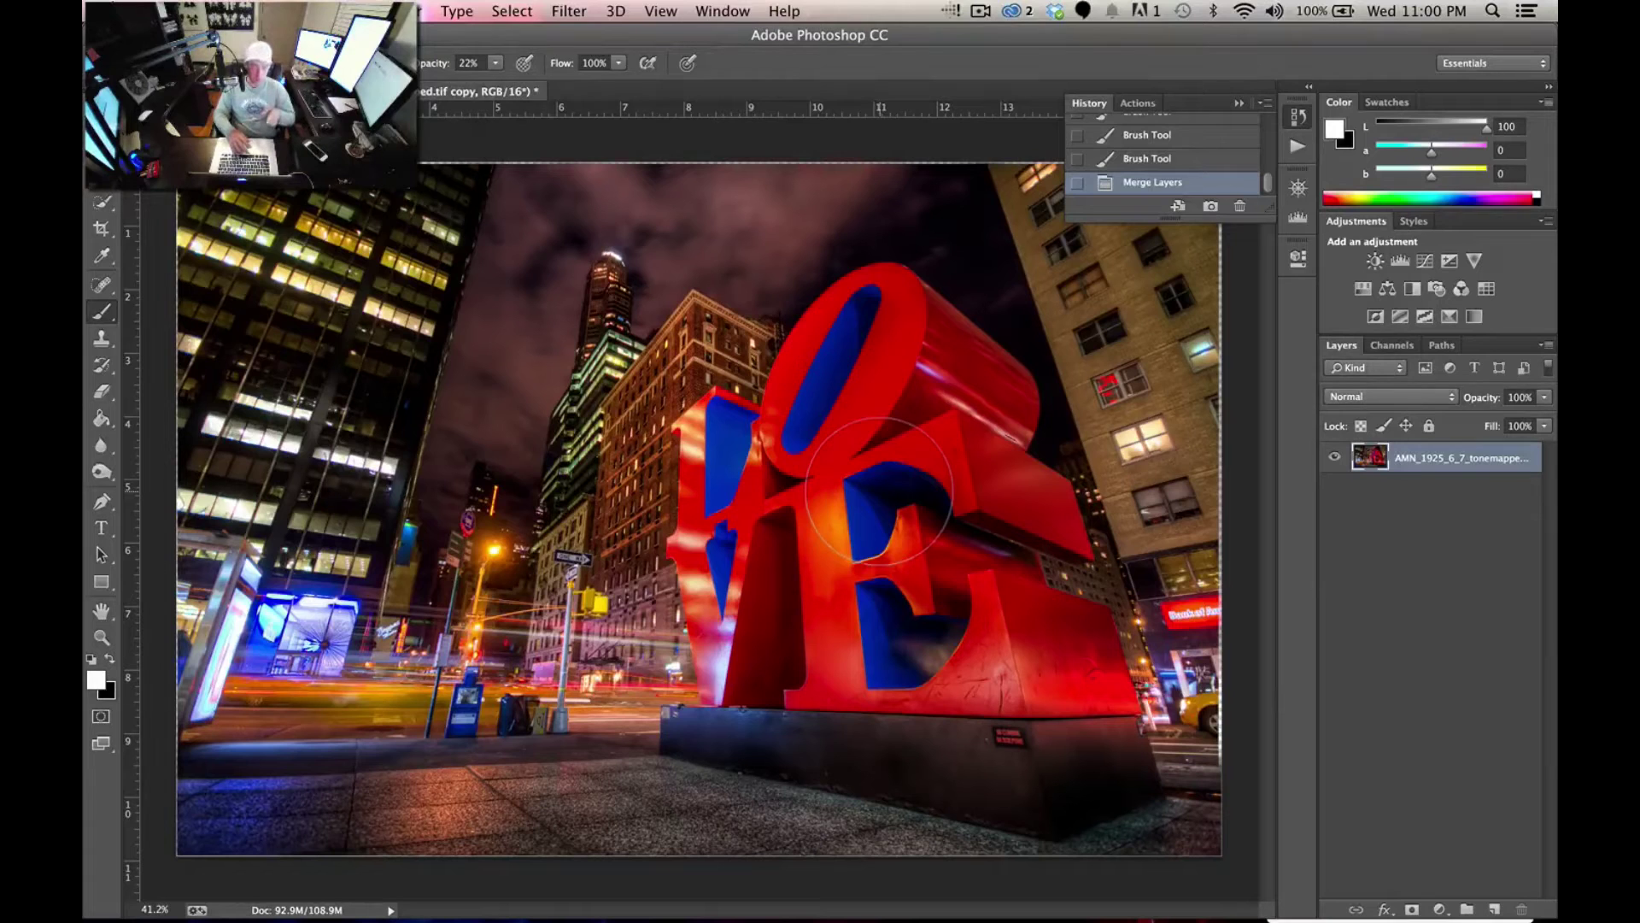
- Save the blended image and switch to Lightroom
left_click(248, 8)
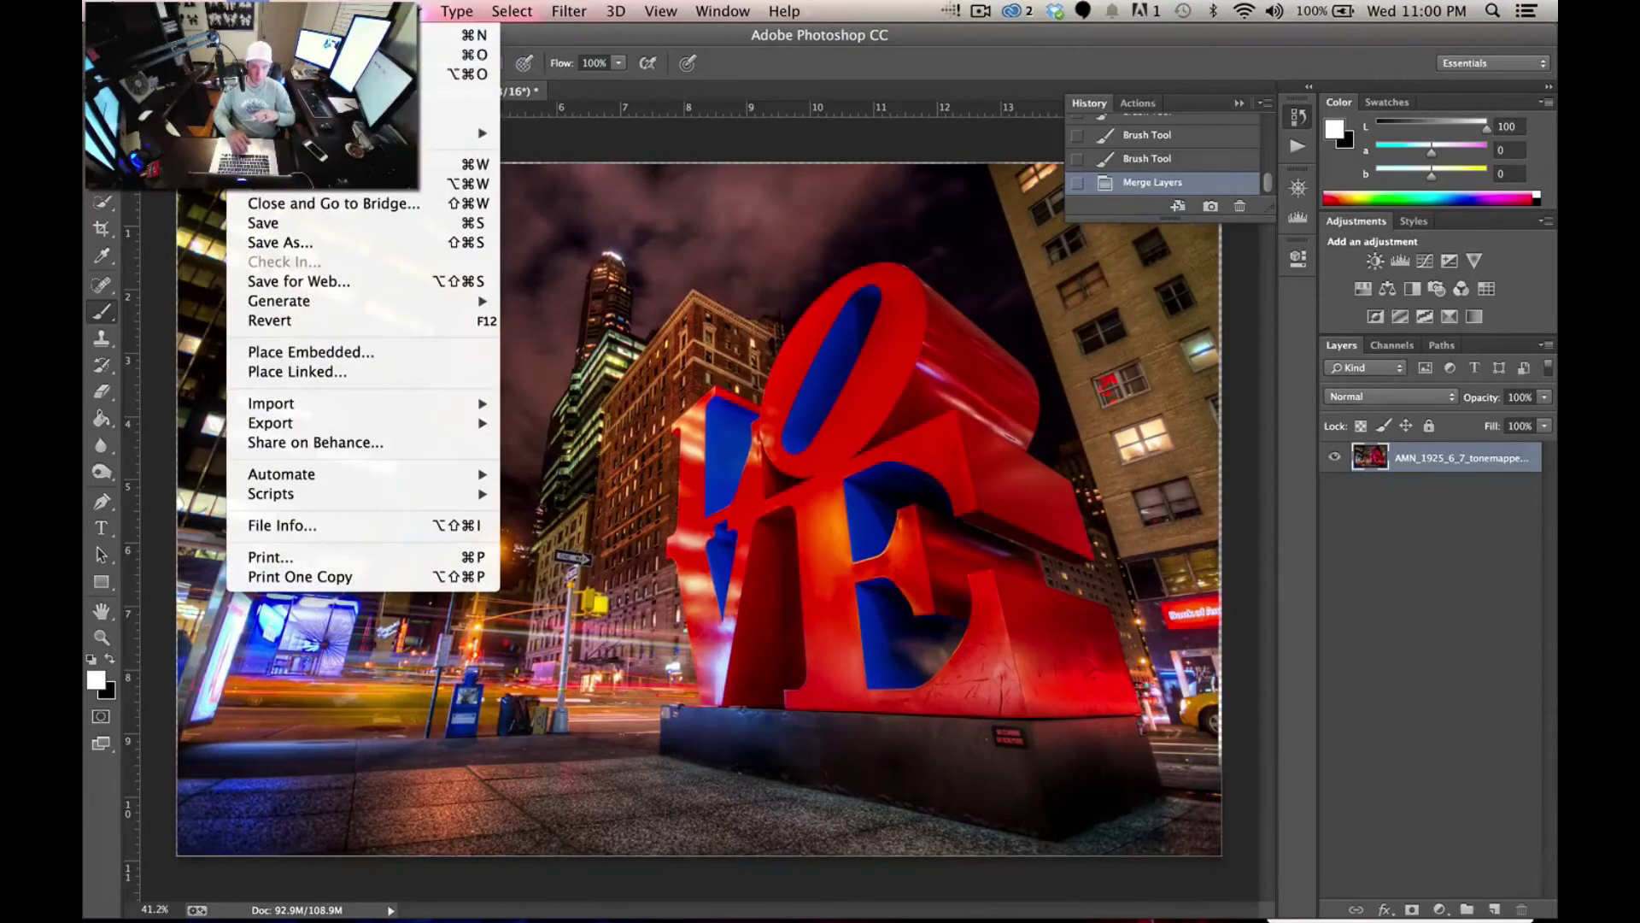
left_click(282, 222)
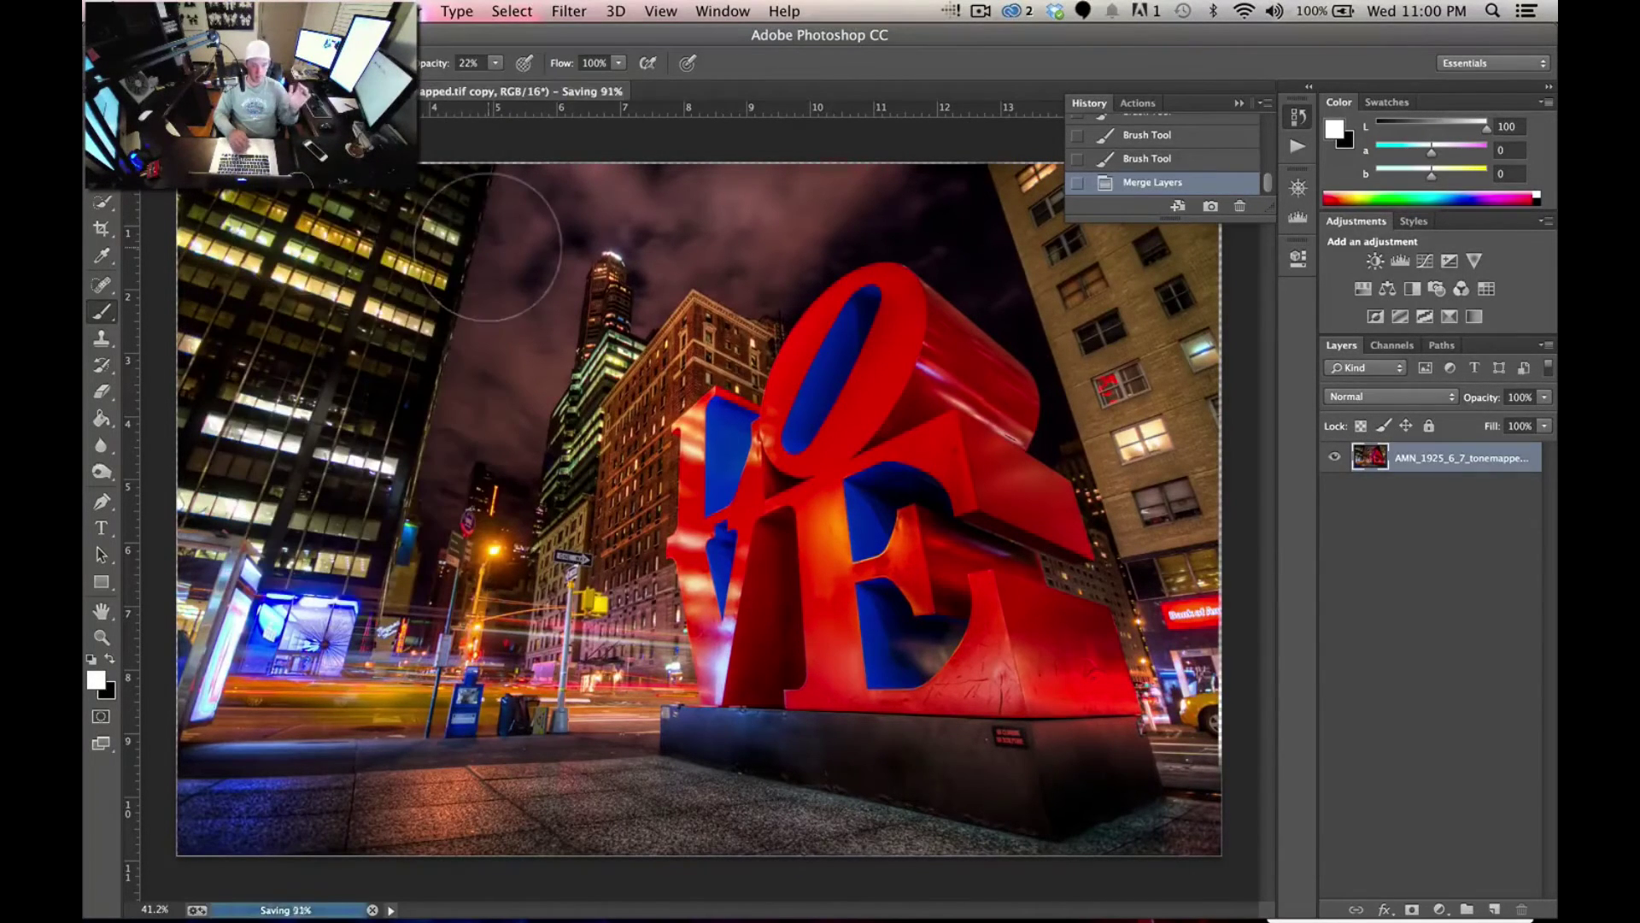
key("ctrl+Up")
left_click(511, 319)
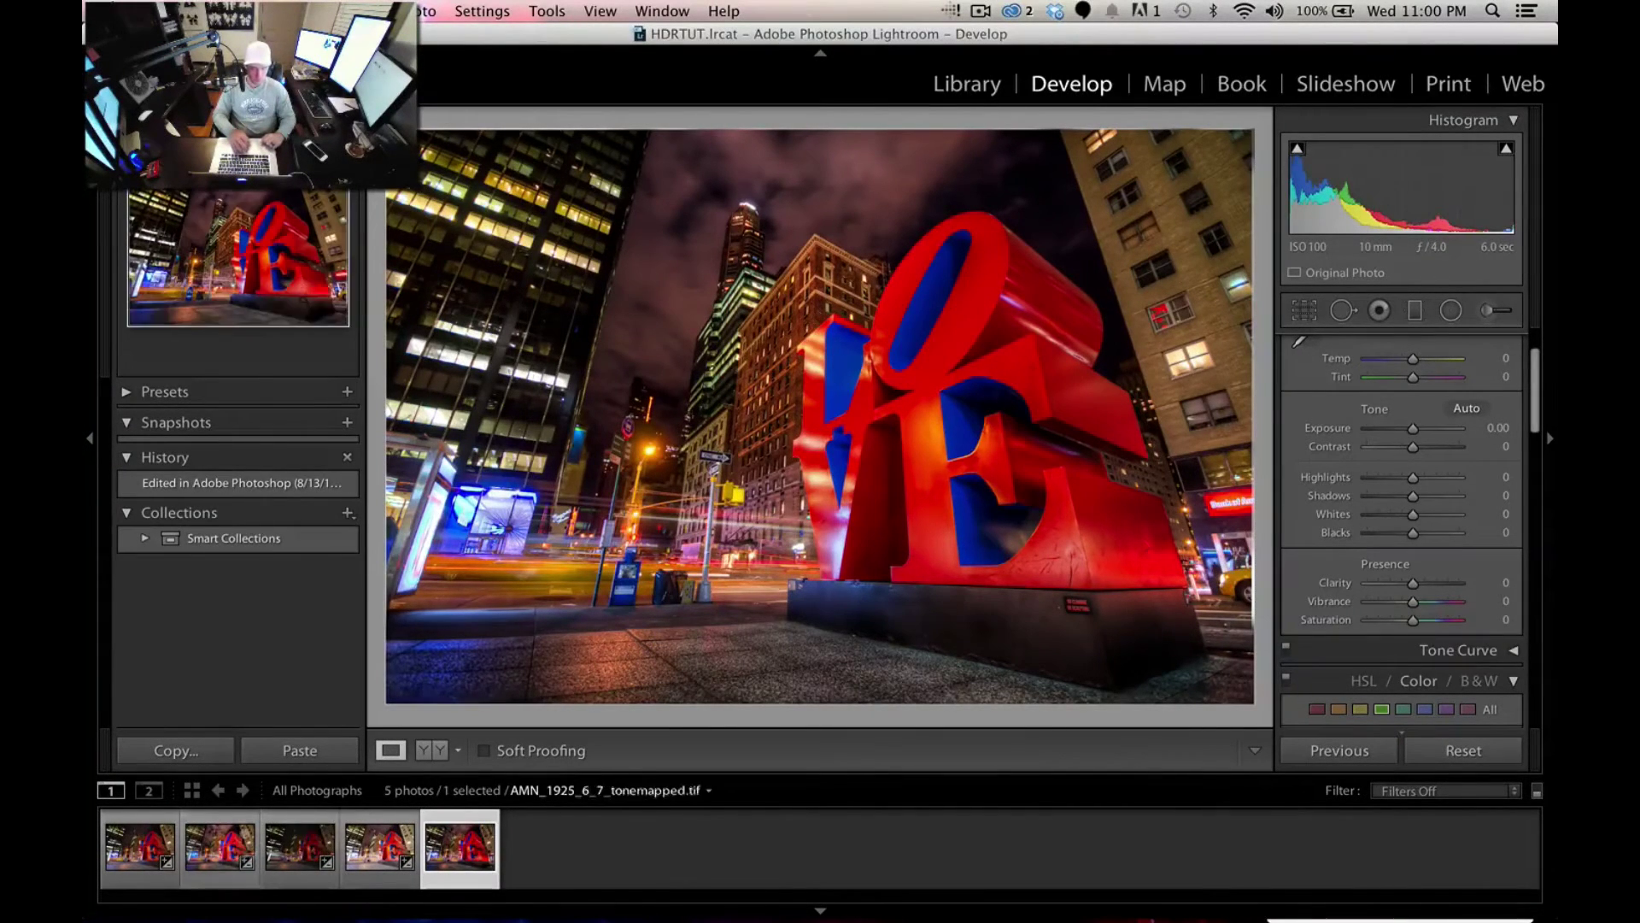
- Compare the AMN_1925_6_7_tonemapped.tif photo with the blended AMN_1925-Edit.tif by switching between them
left_click(220, 846)
left_click(444, 848)
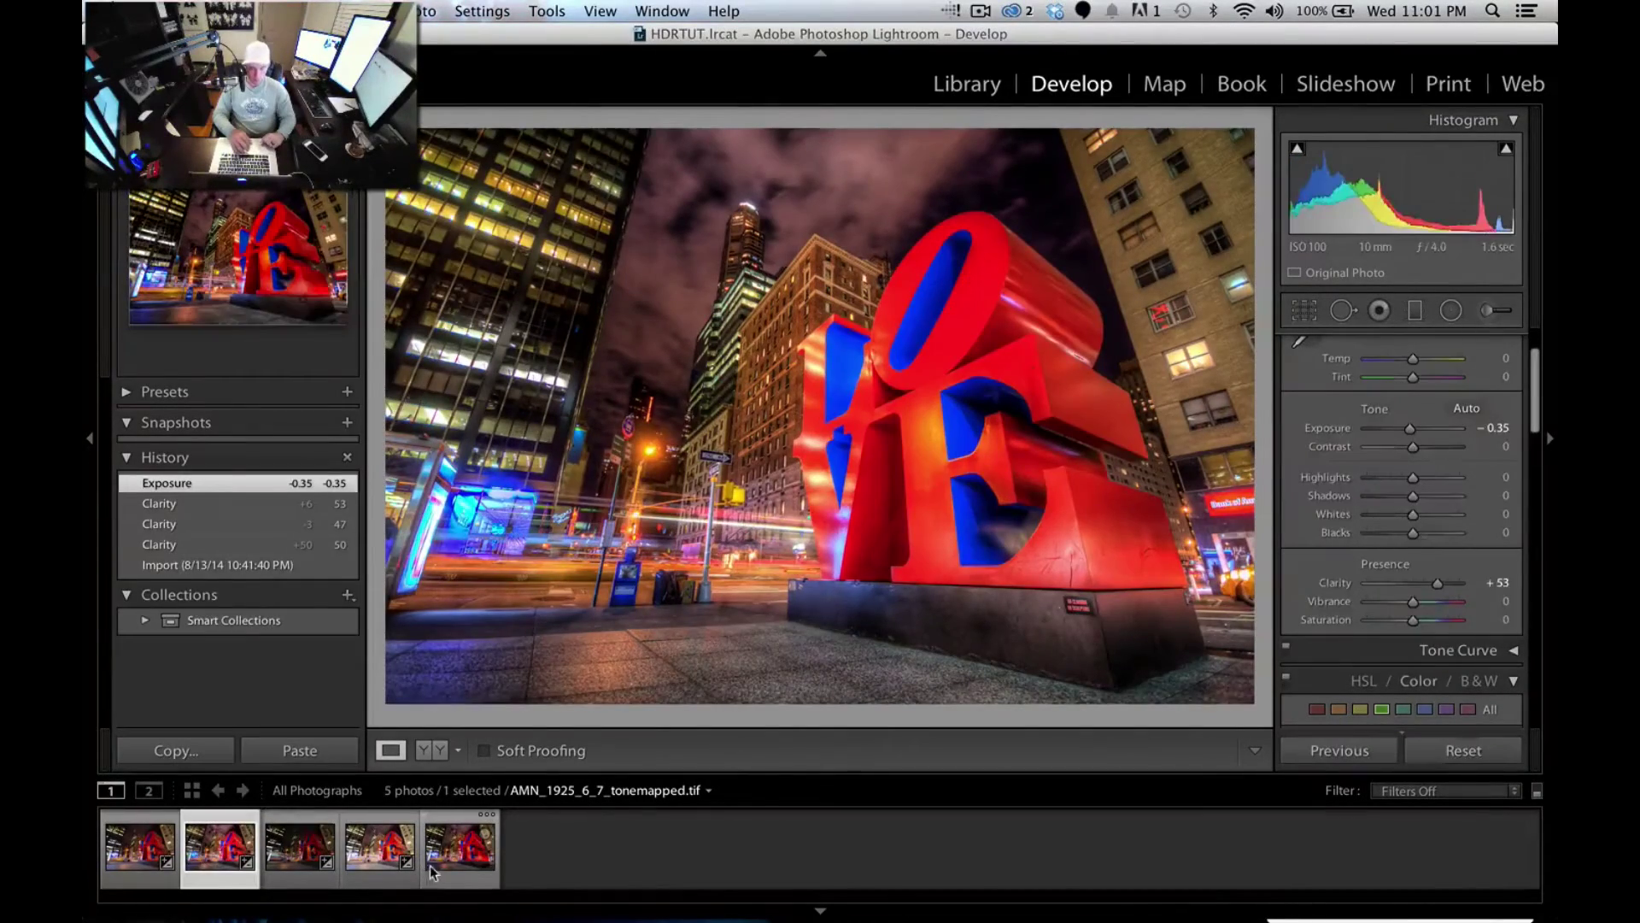
left_click(450, 854)
left_click(202, 846)
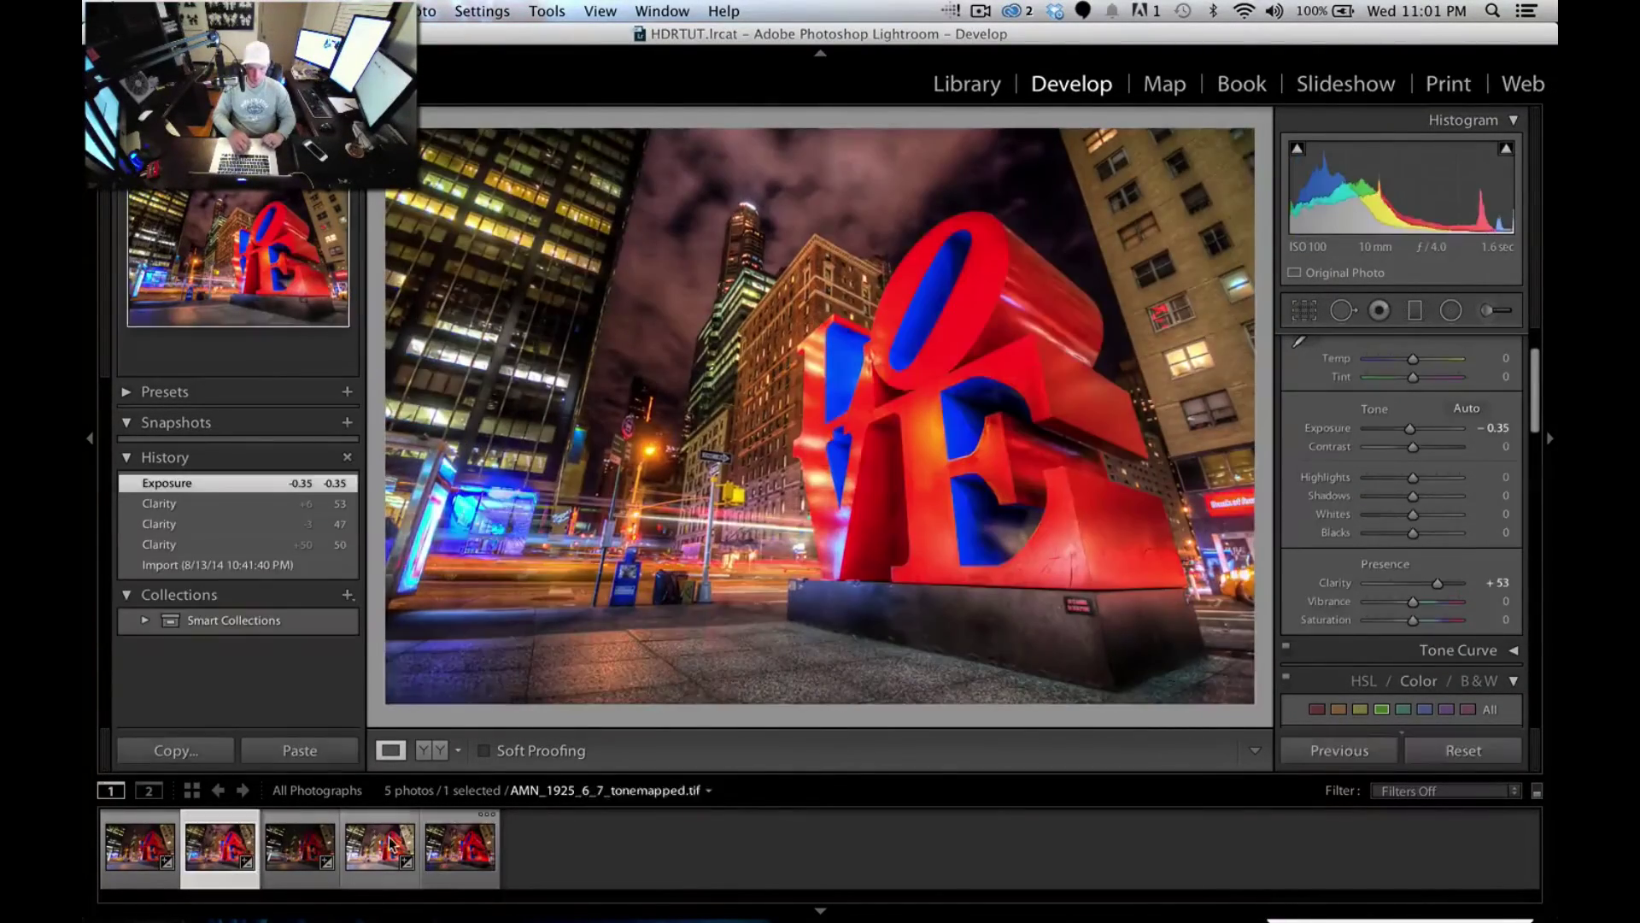
left_click(437, 842)
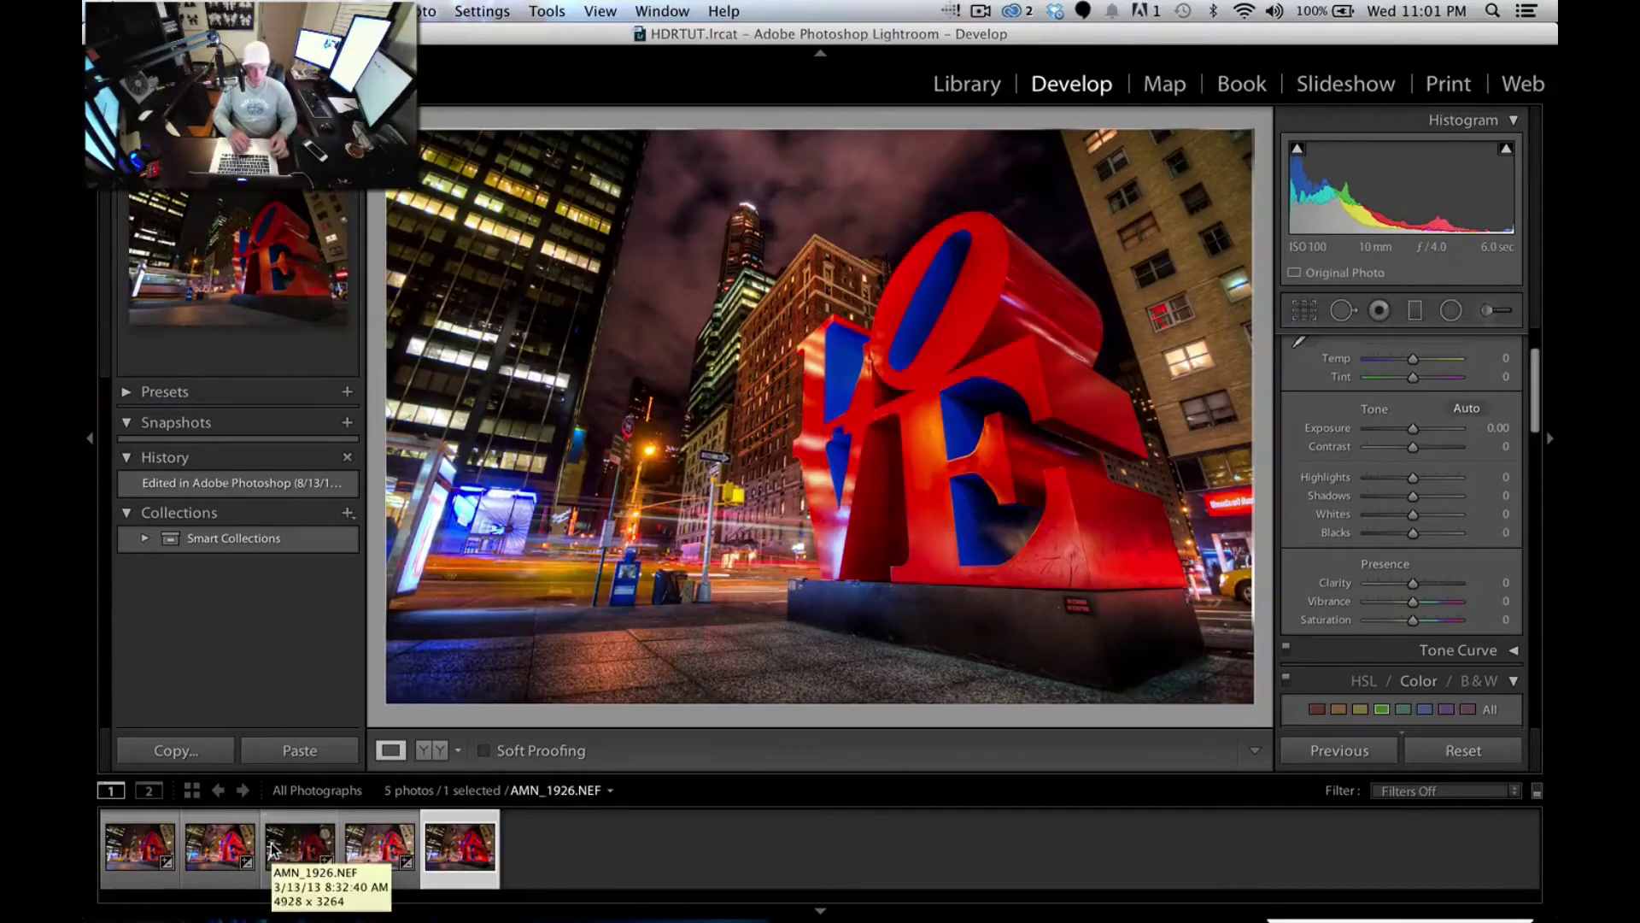
- Compare the AMN_1925.NEF exposure with the blended AMN_1925-Edit.tif by repeatedly switching between them
left_click(140, 846)
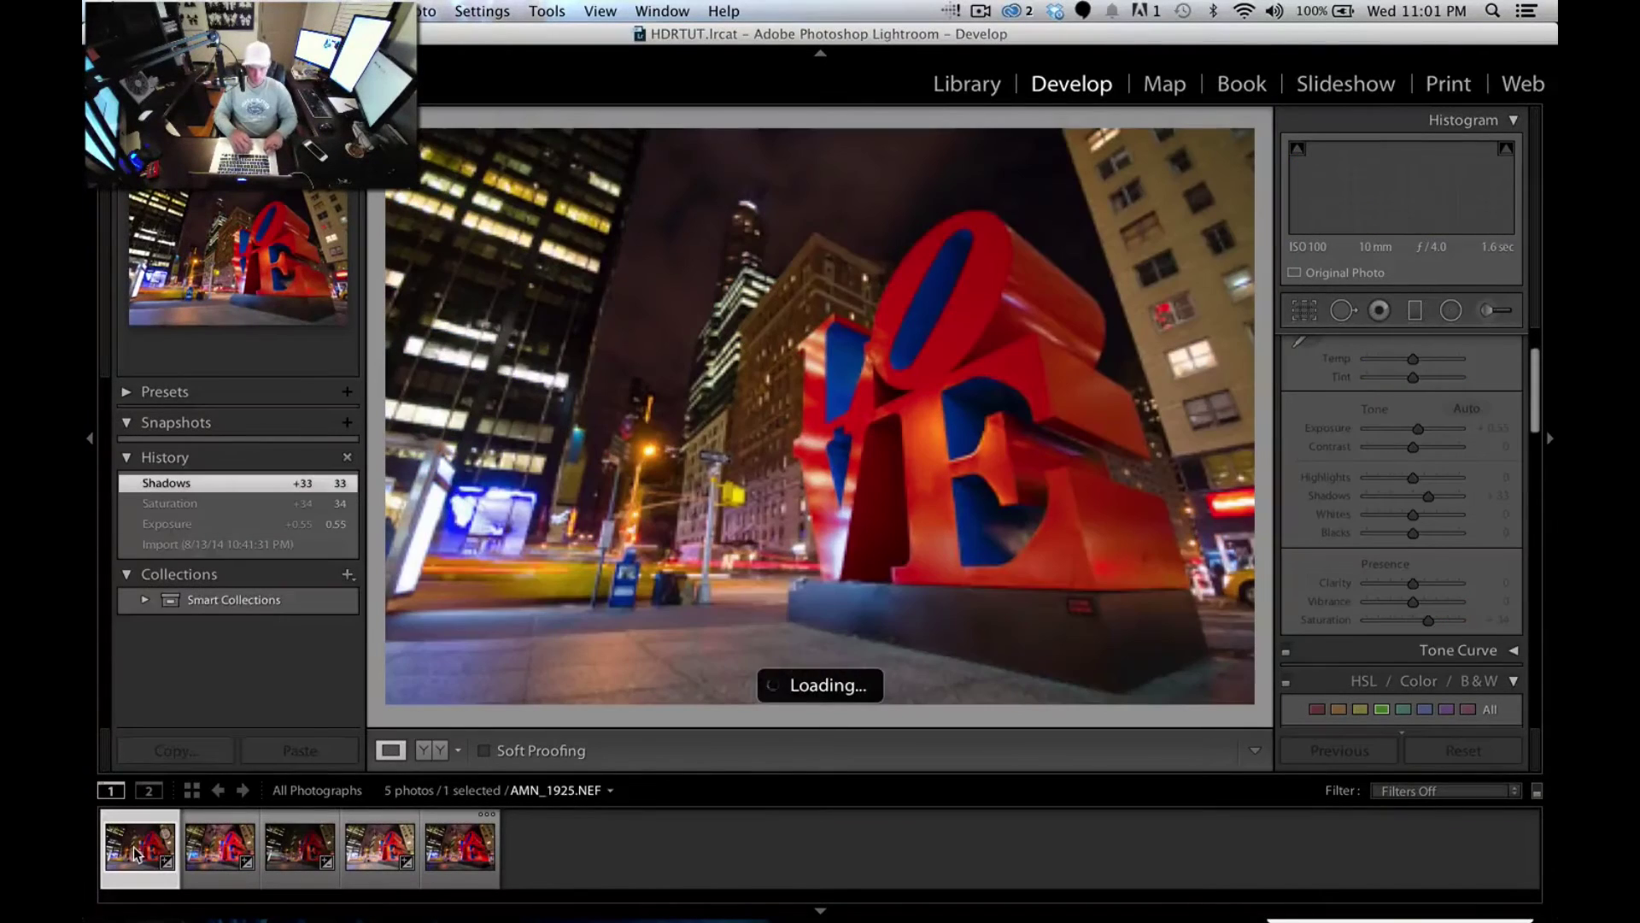
left_click(459, 846)
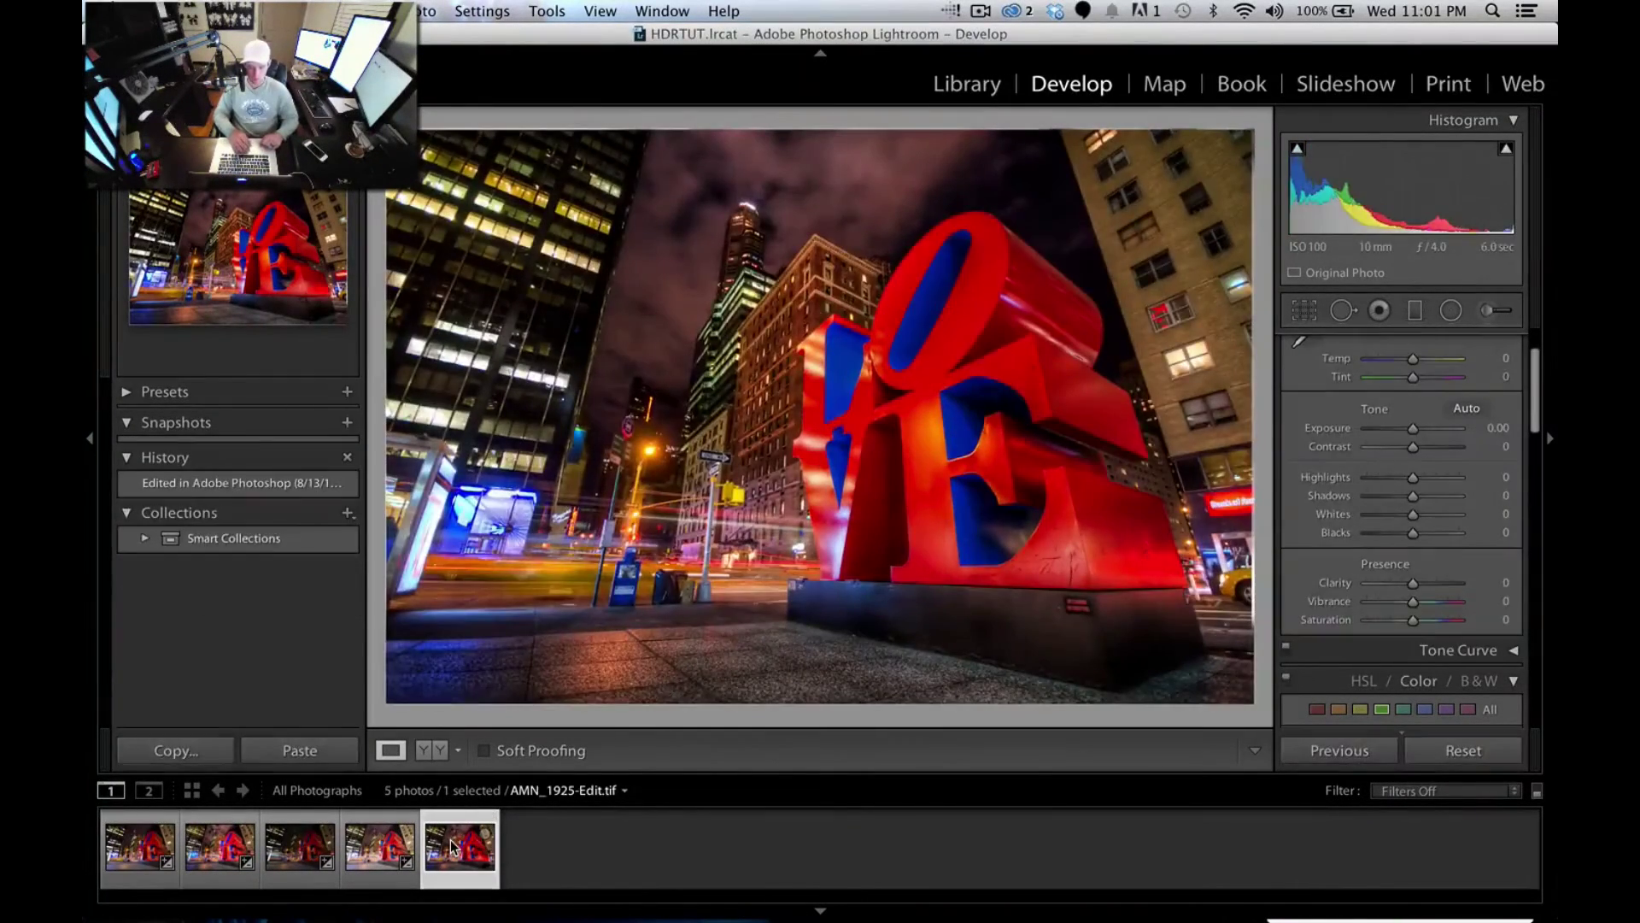
left_click(124, 850)
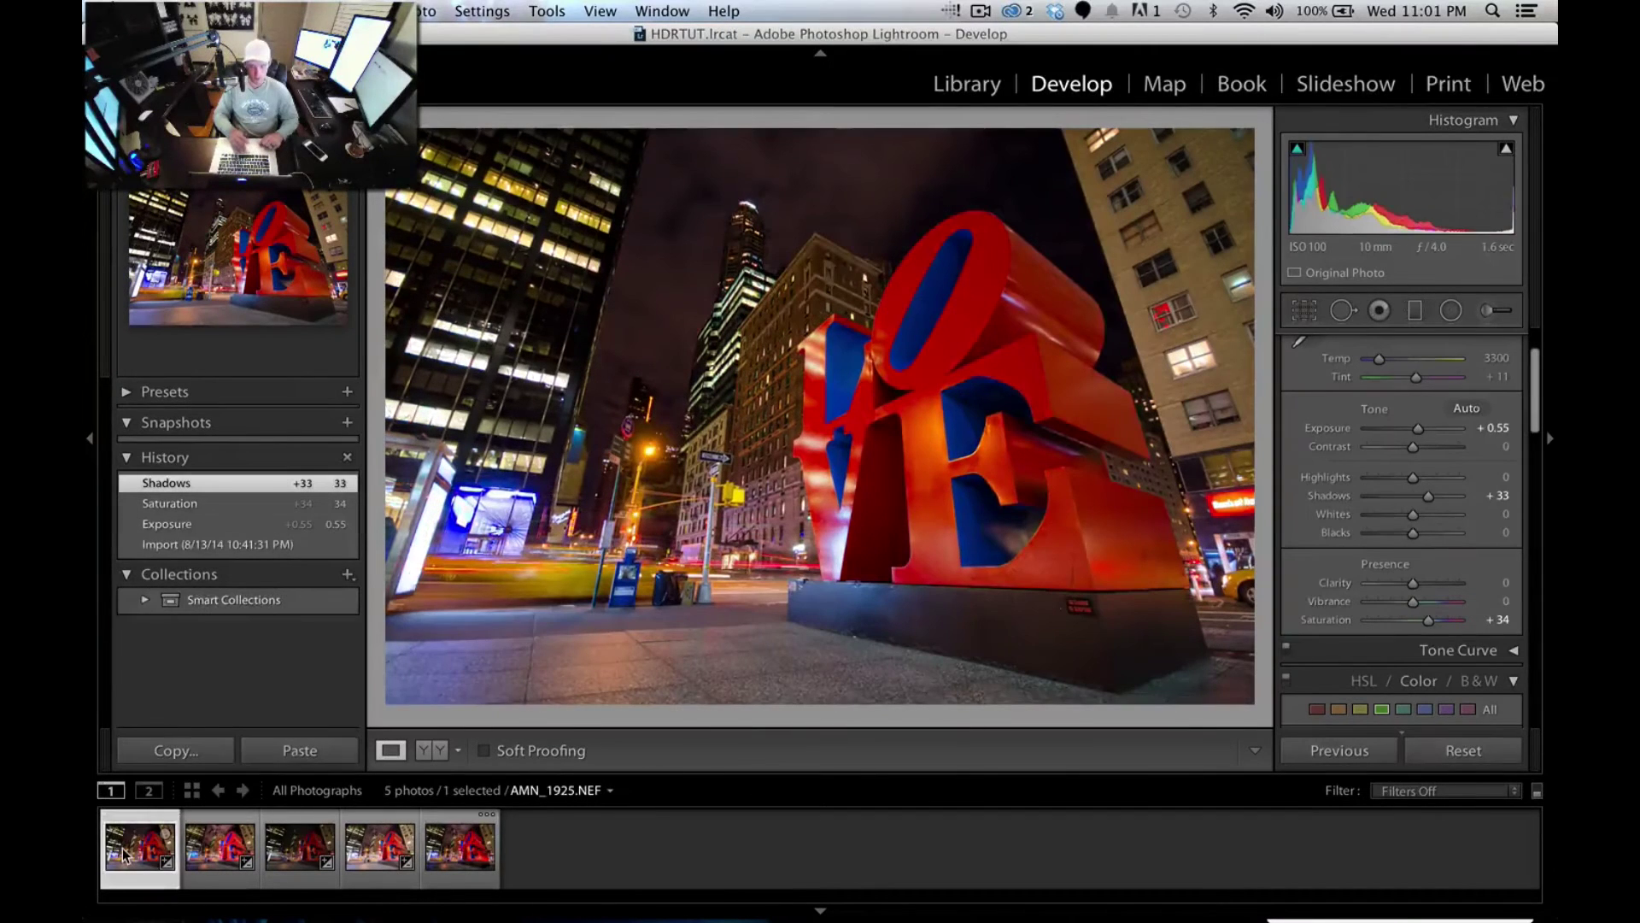
left_click(459, 849)
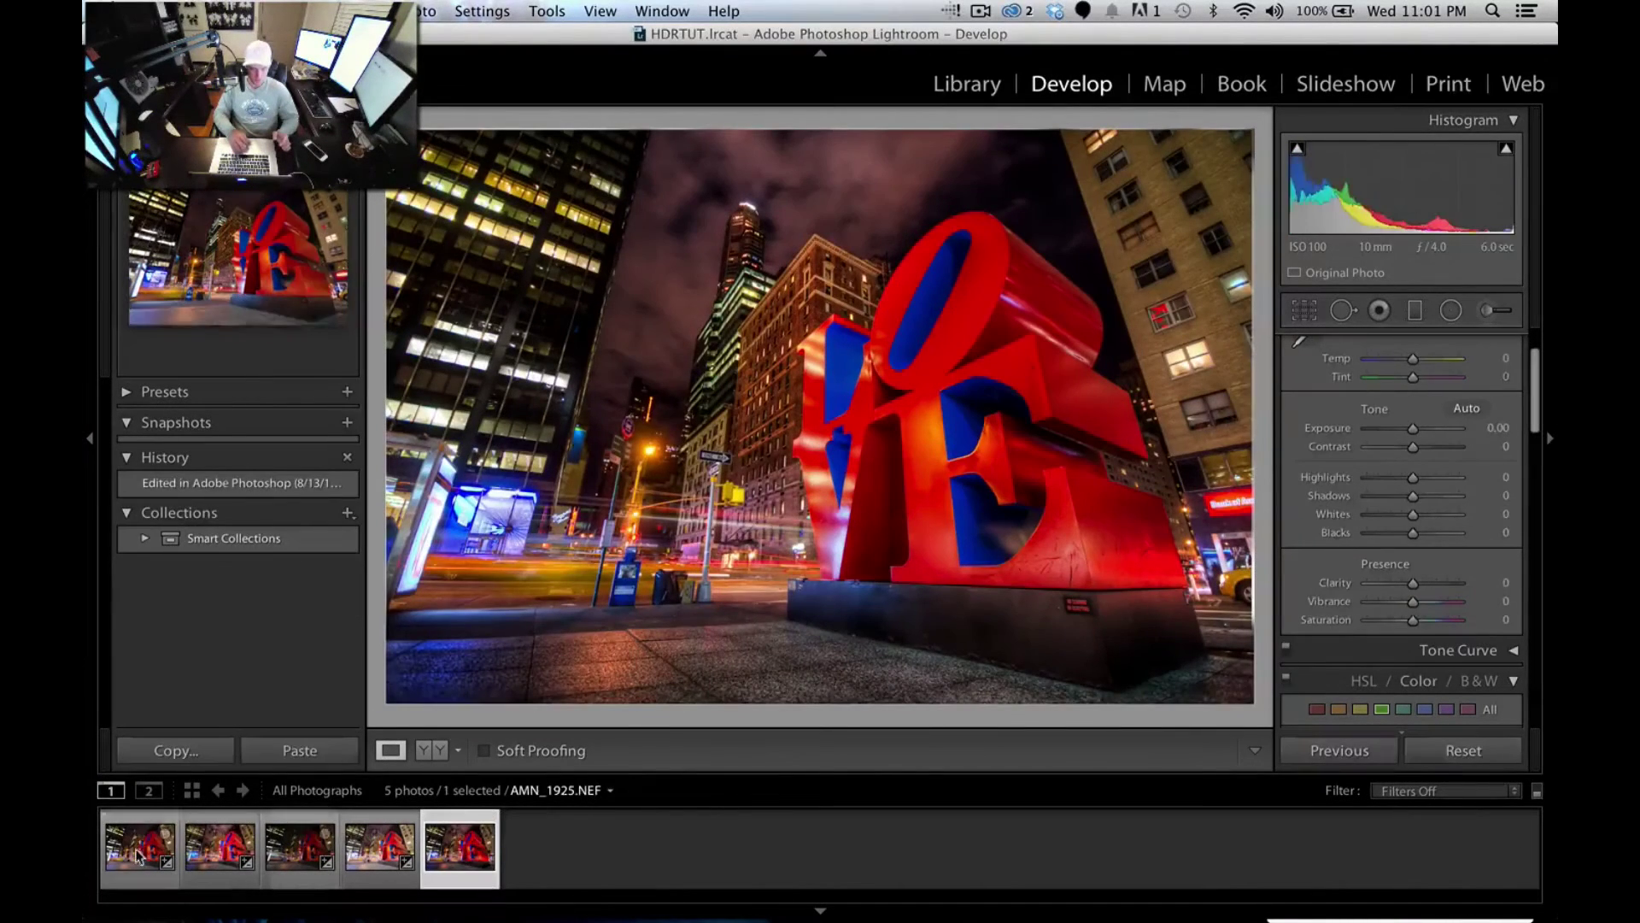
left_click(139, 845)
left_click(453, 849)
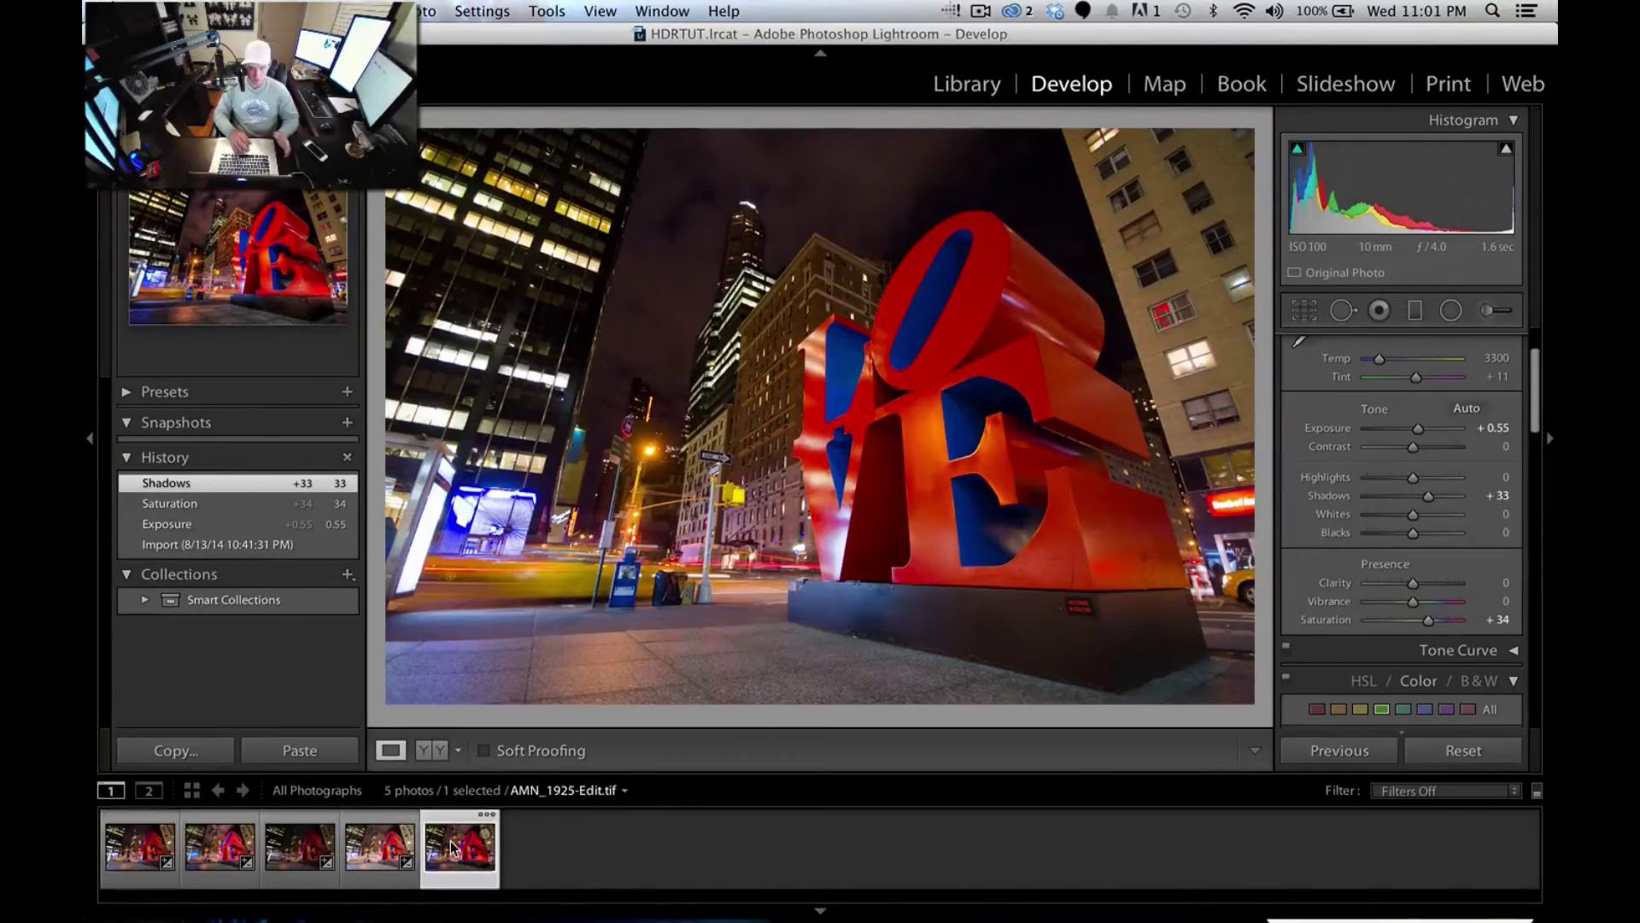
left_click(139, 846)
left_click(453, 848)
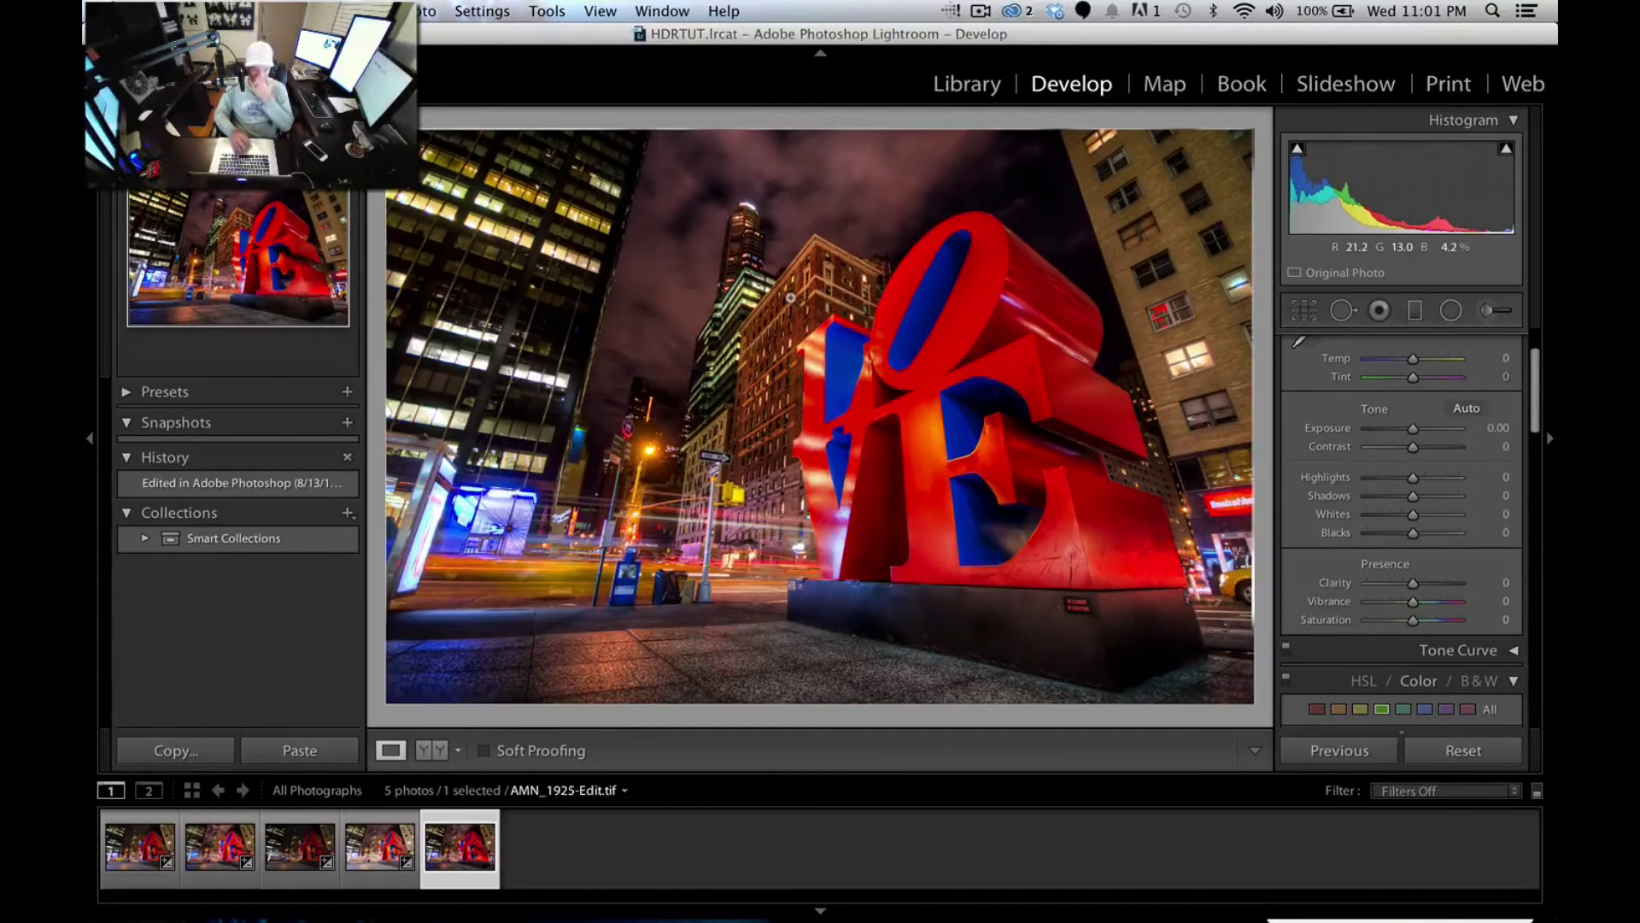
- Set the background around the photo to black and slightly crop AMN_1925-Edit.tif to trim its uneven edges
right_click(736, 120)
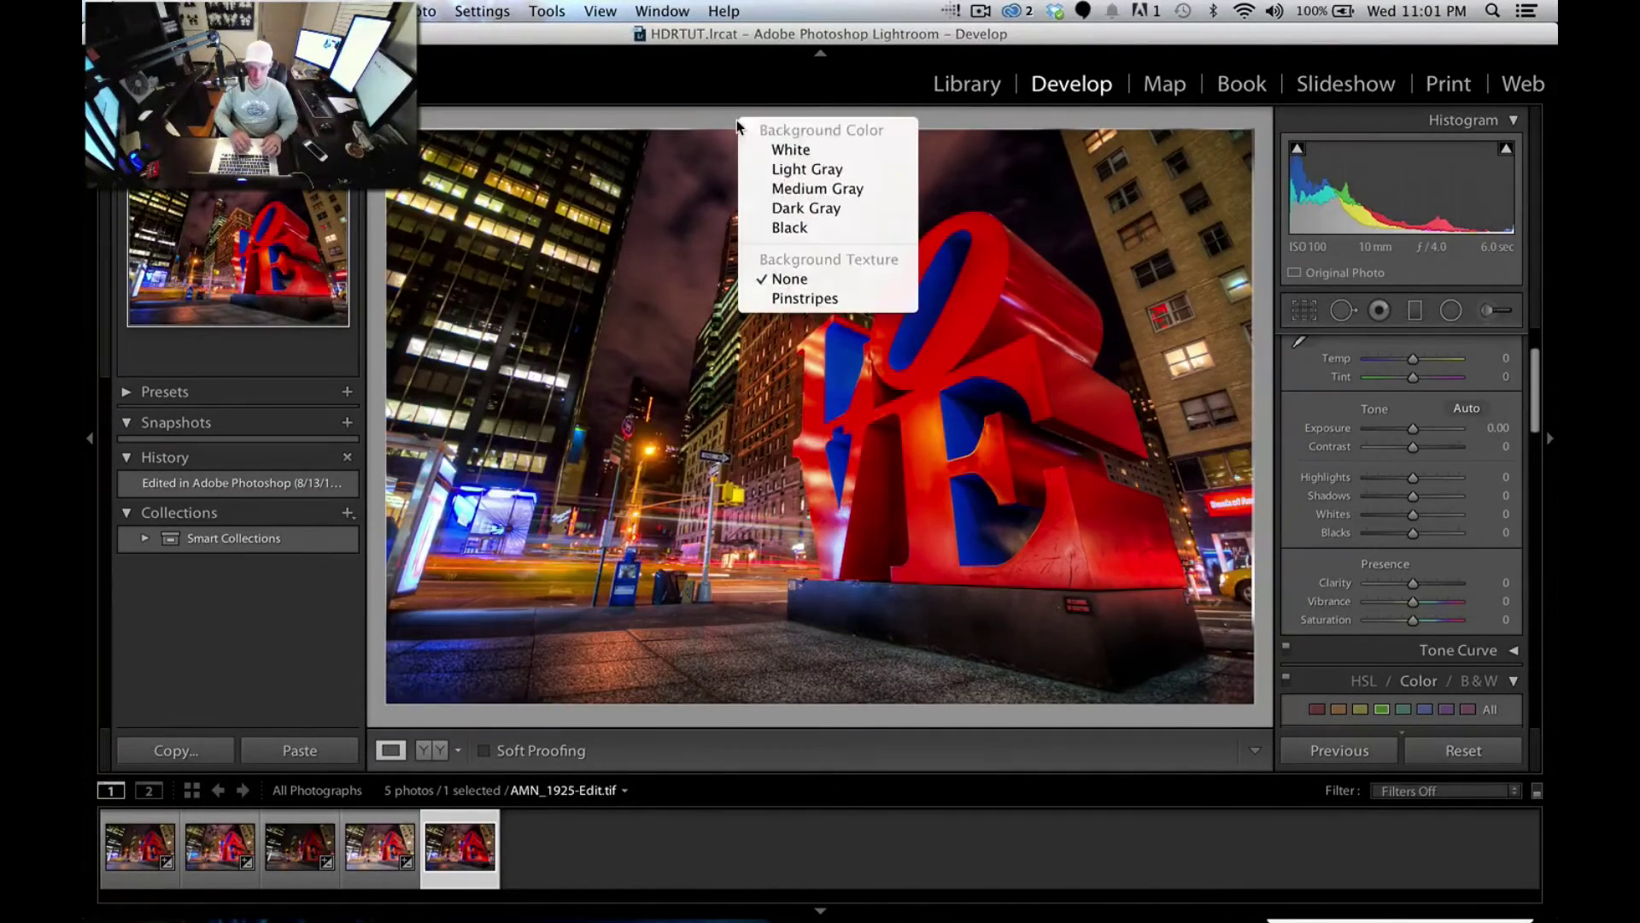
left_click(804, 228)
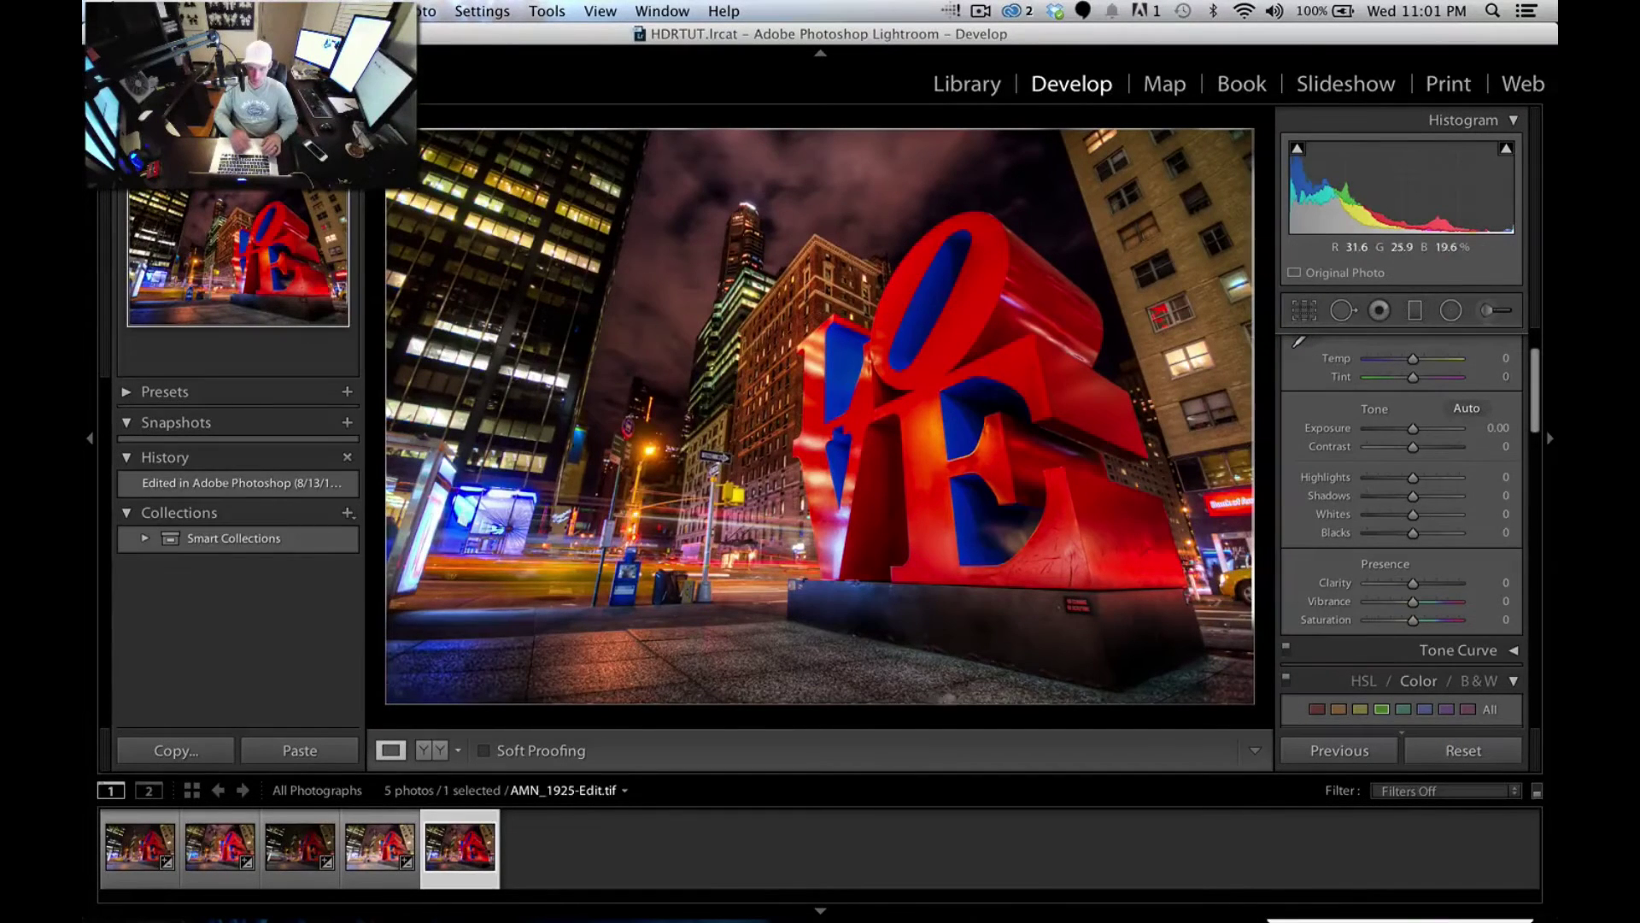
left_click(1305, 311)
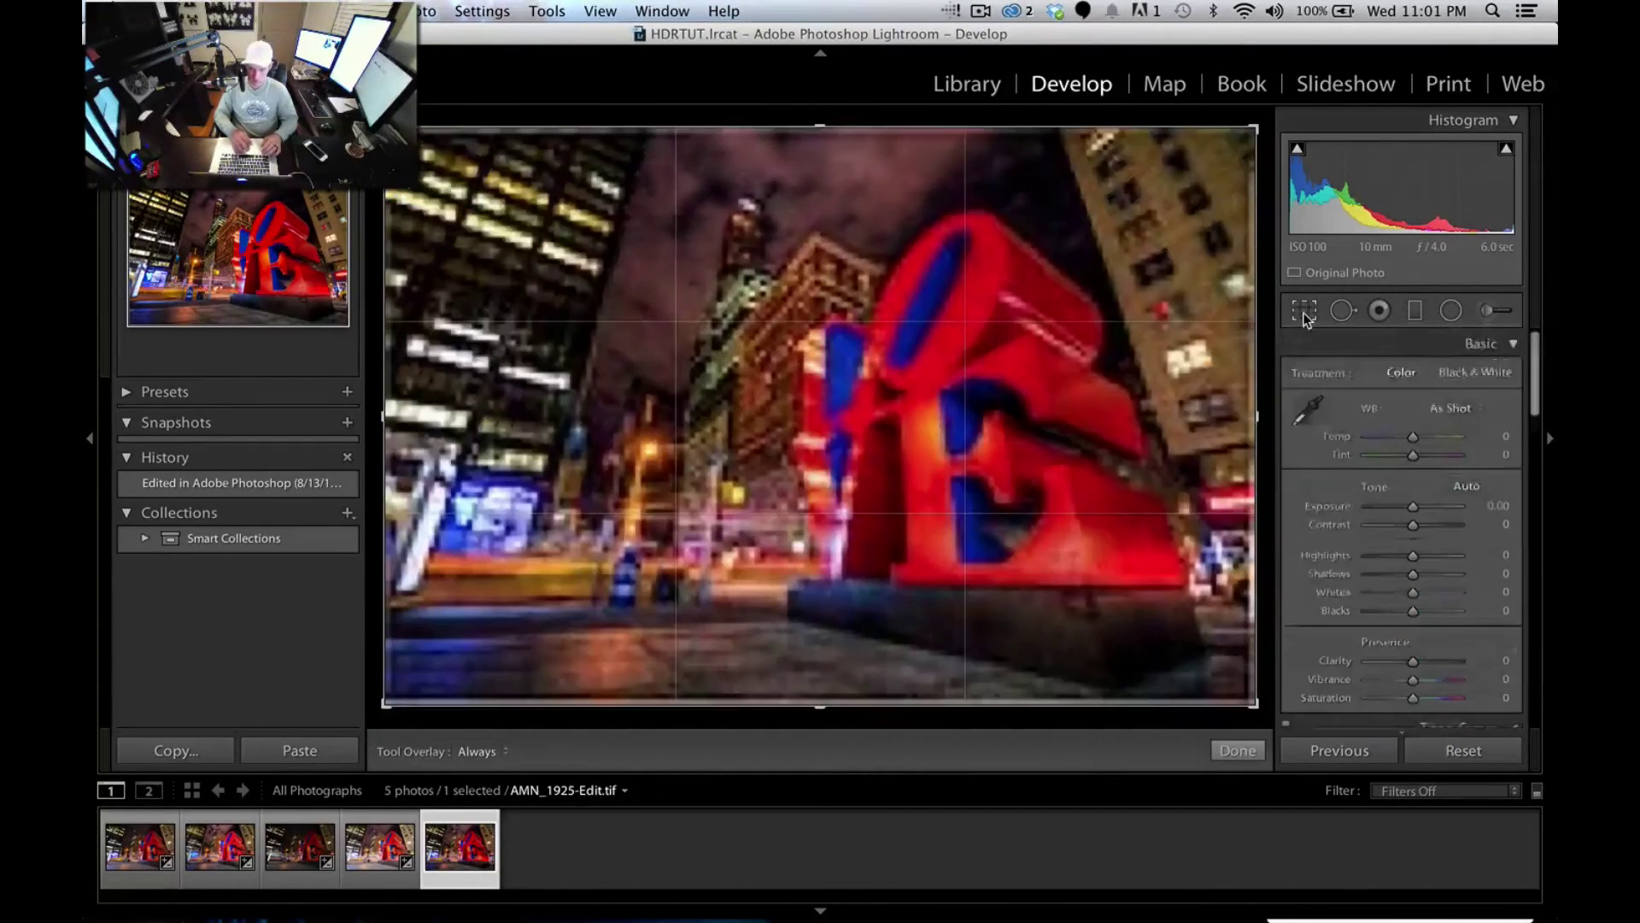
left_click_drag(1255, 130, 1254, 136)
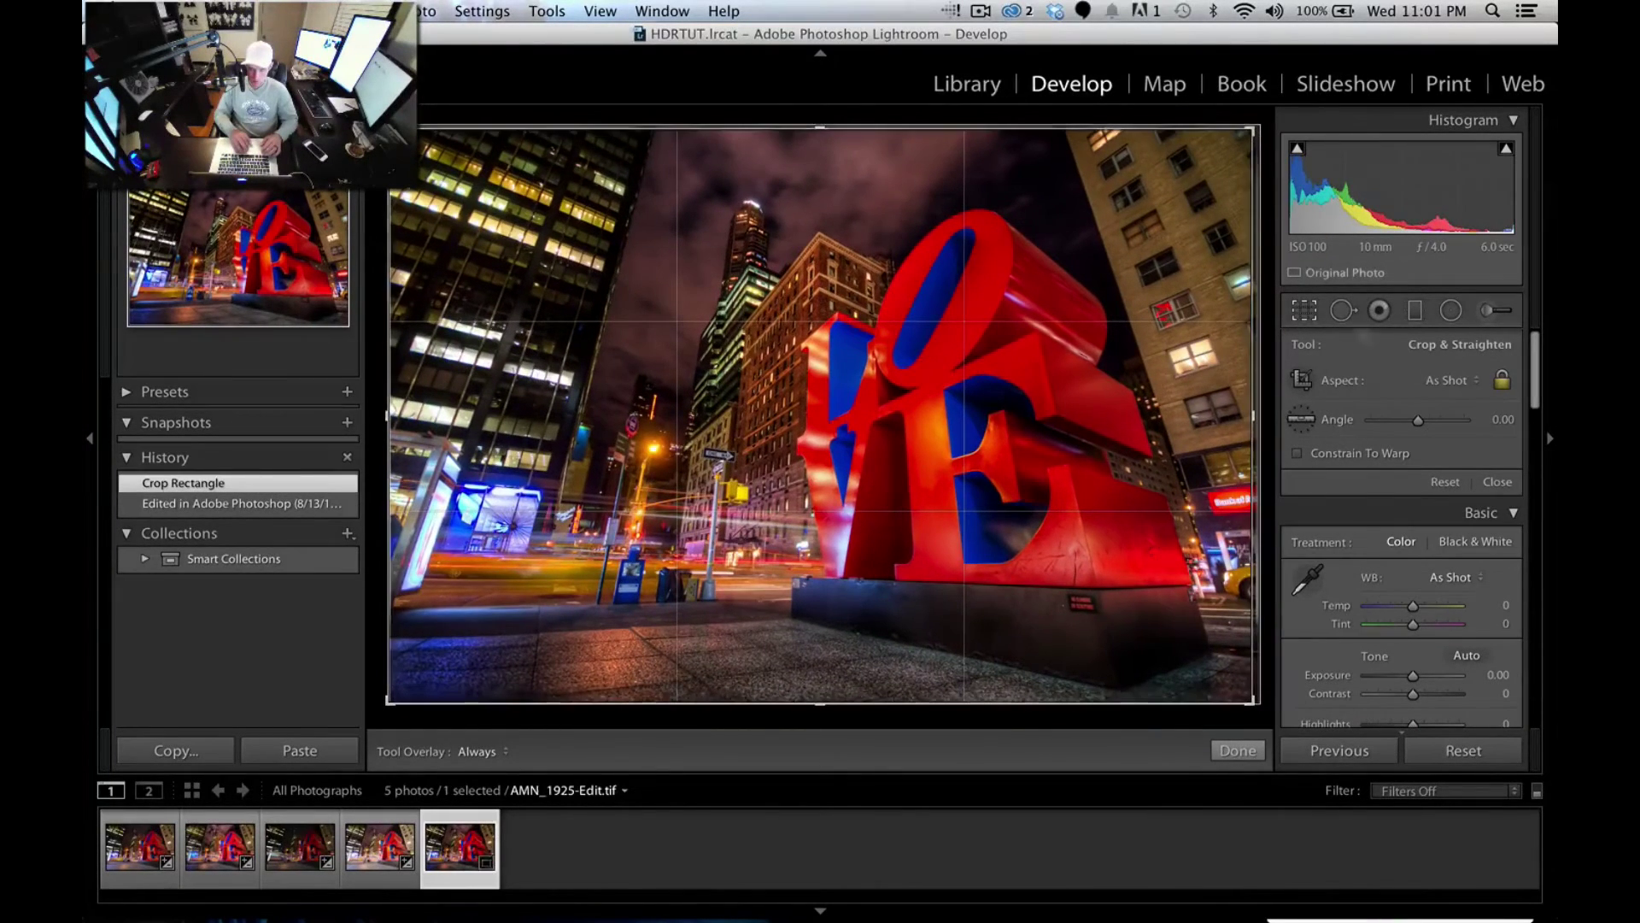
left_click_drag(1108, 330, 1111, 331)
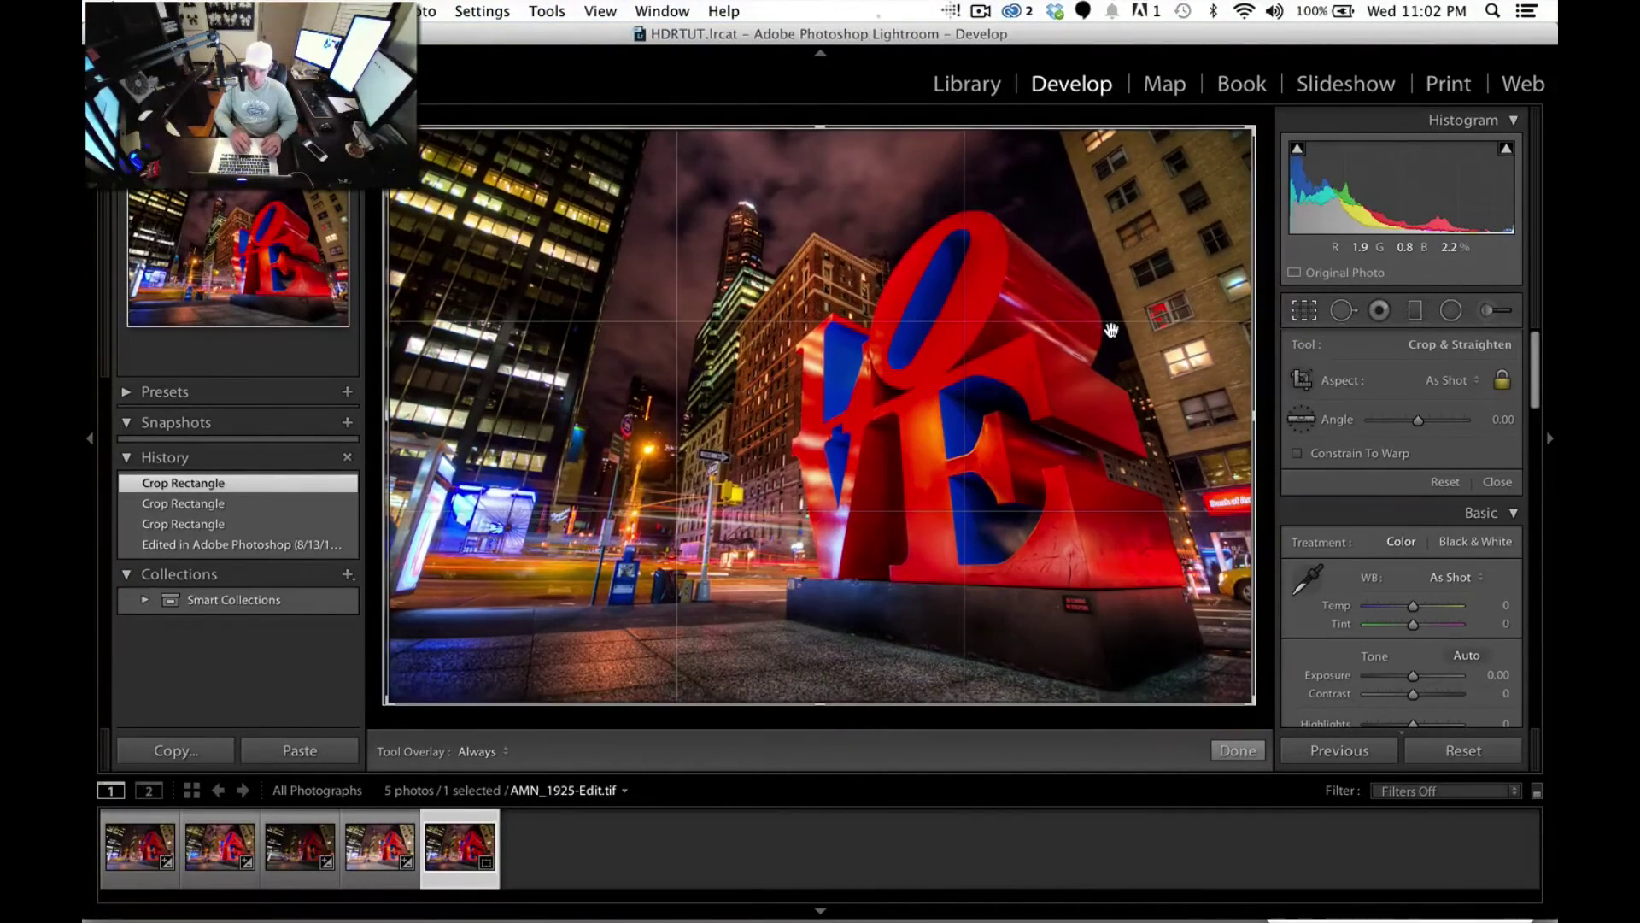
left_click(1238, 751)
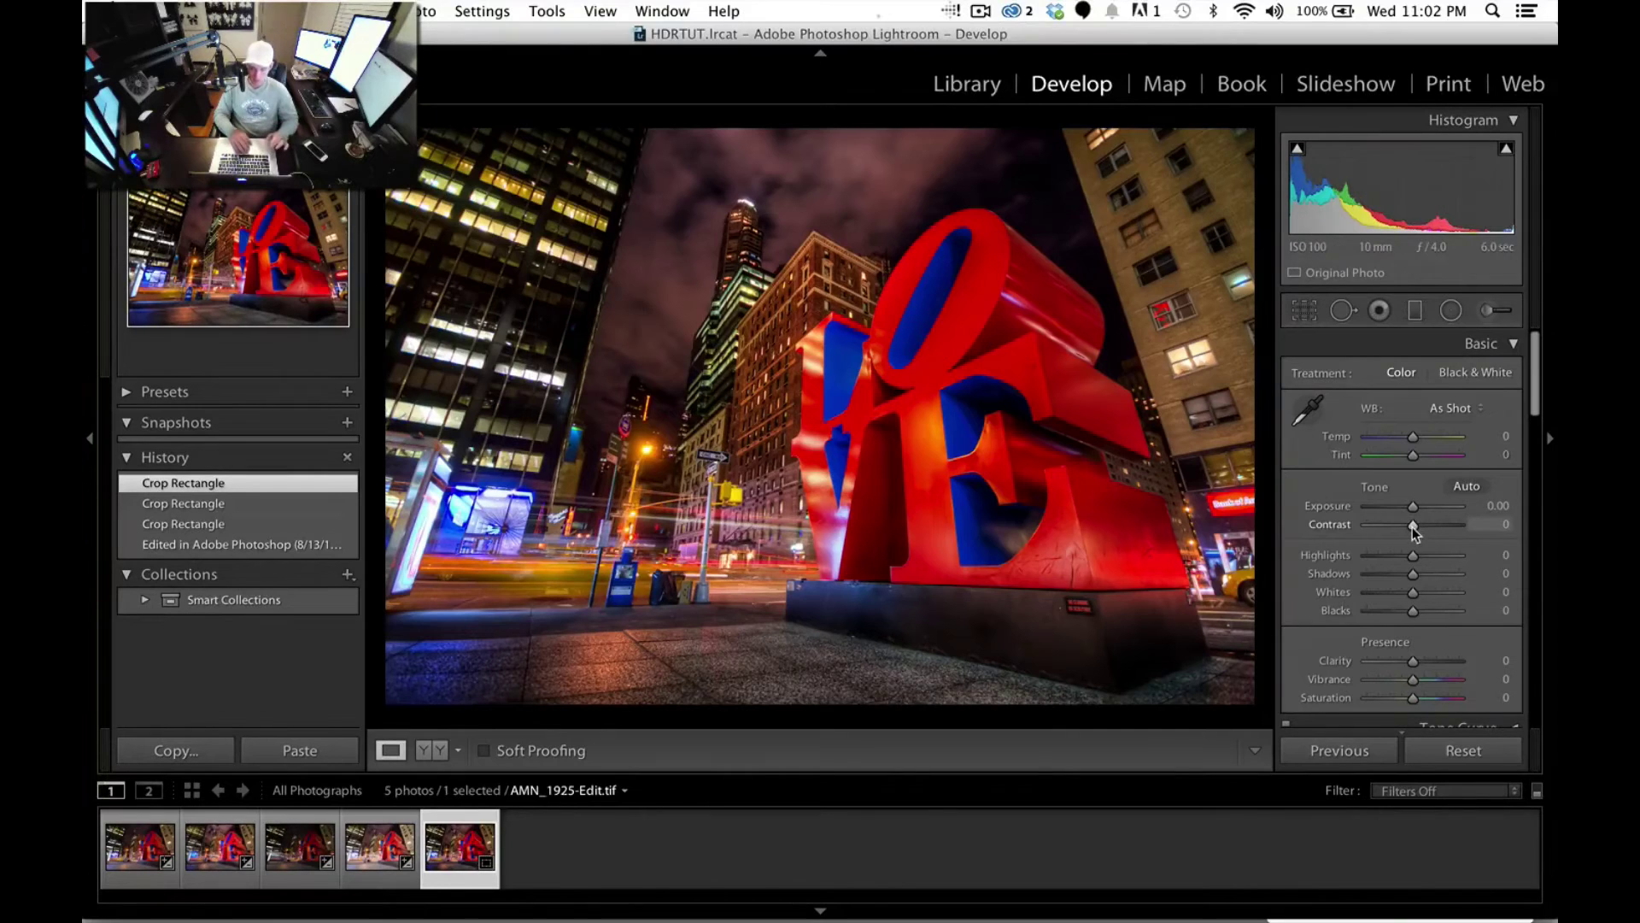
- Set Contrast to +23, Shadows to +22, Whites to +25 and Clarity to +39, resetting Highlights to 0
left_click_drag(1412, 526, 1425, 603)
double_click(1420, 557)
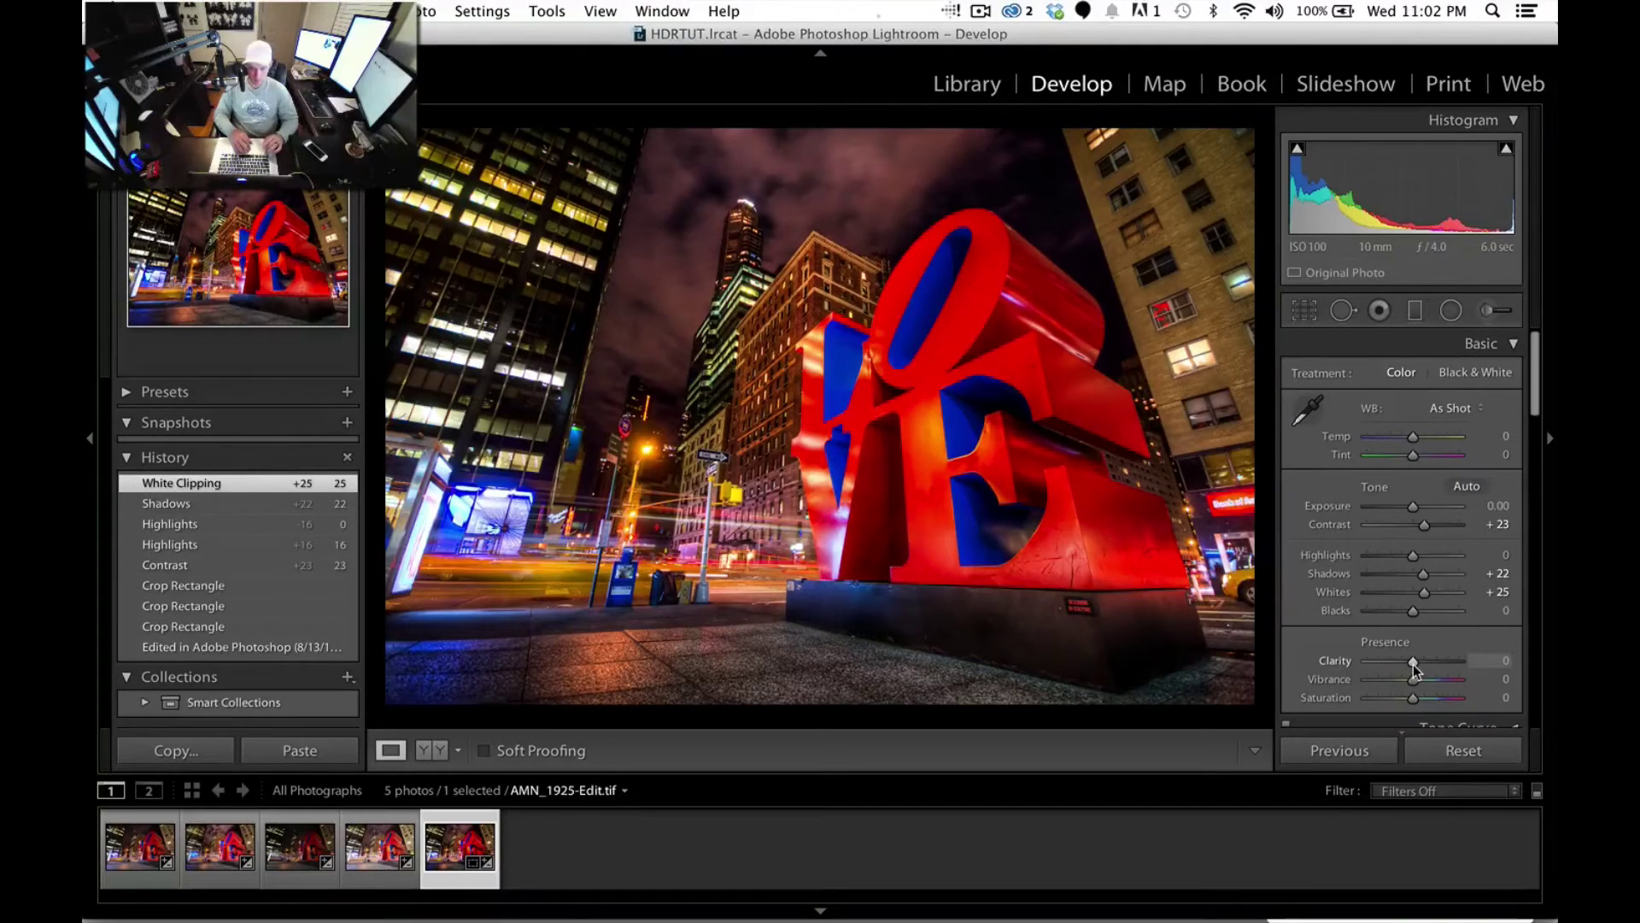
left_click_drag(1413, 664, 1491, 674)
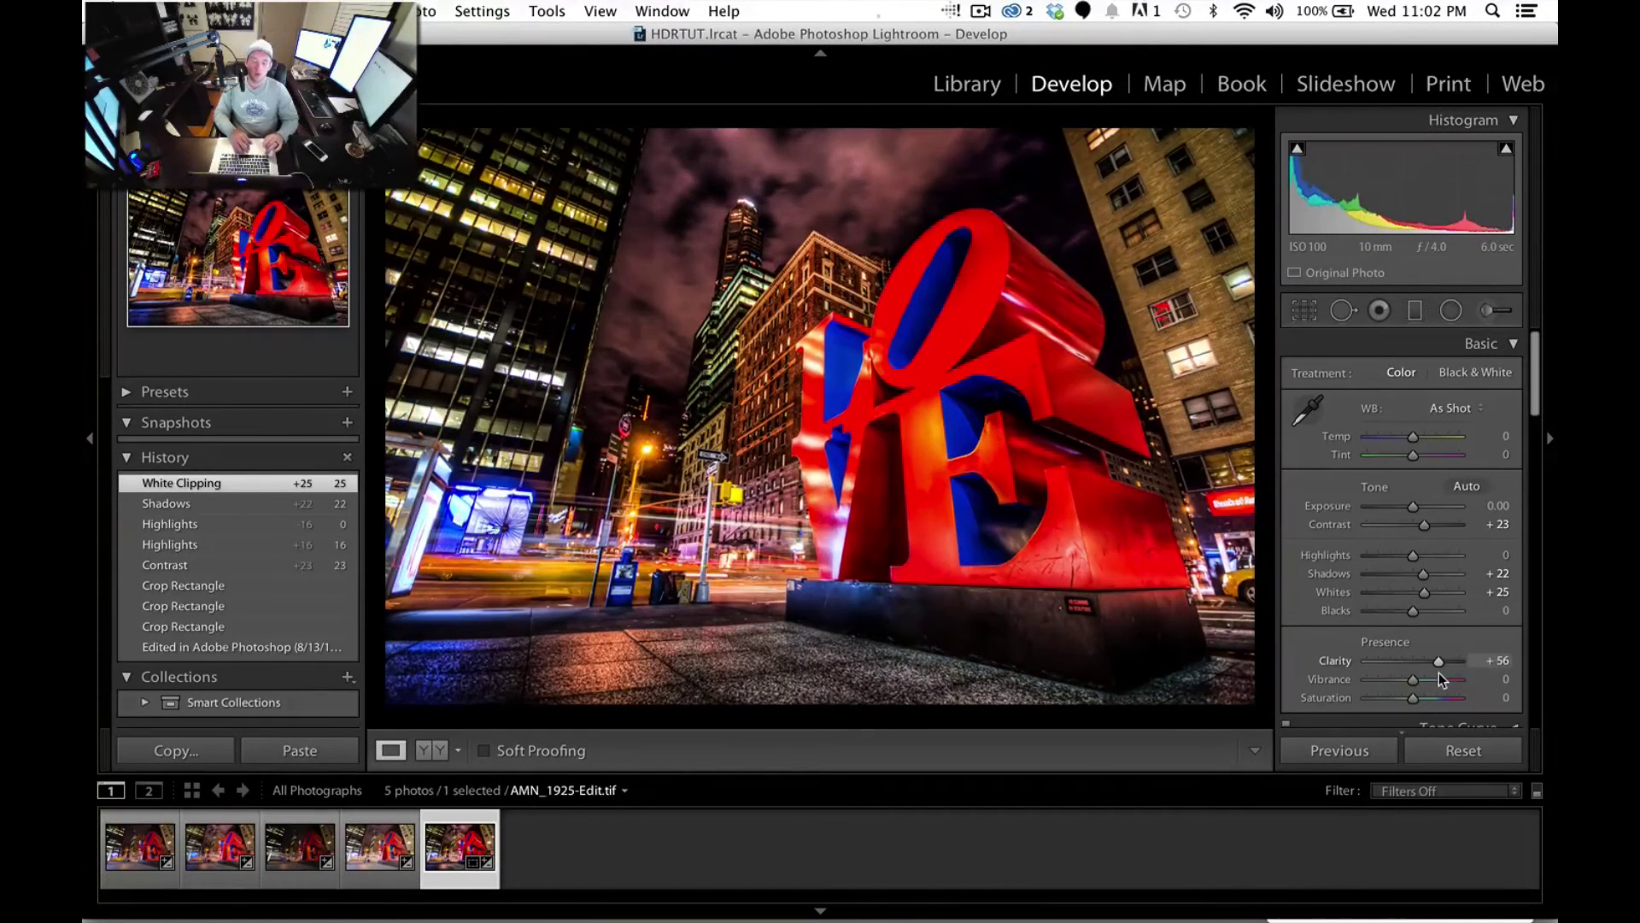
left_click_drag(1501, 674, 1433, 659)
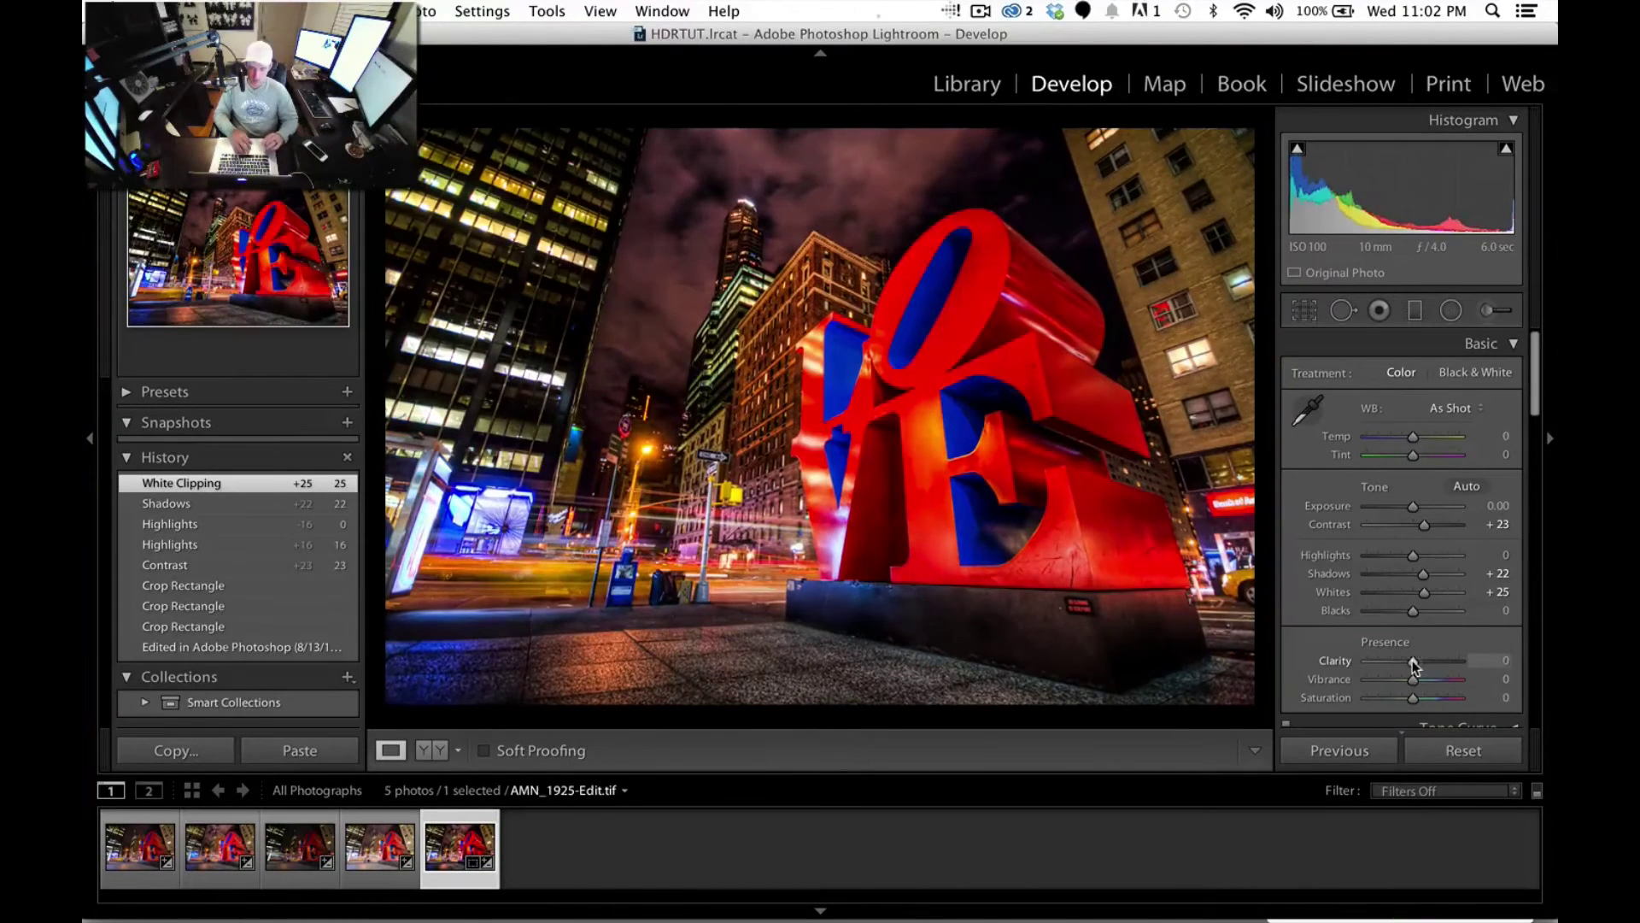
left_click_drag(1419, 664, 1425, 666)
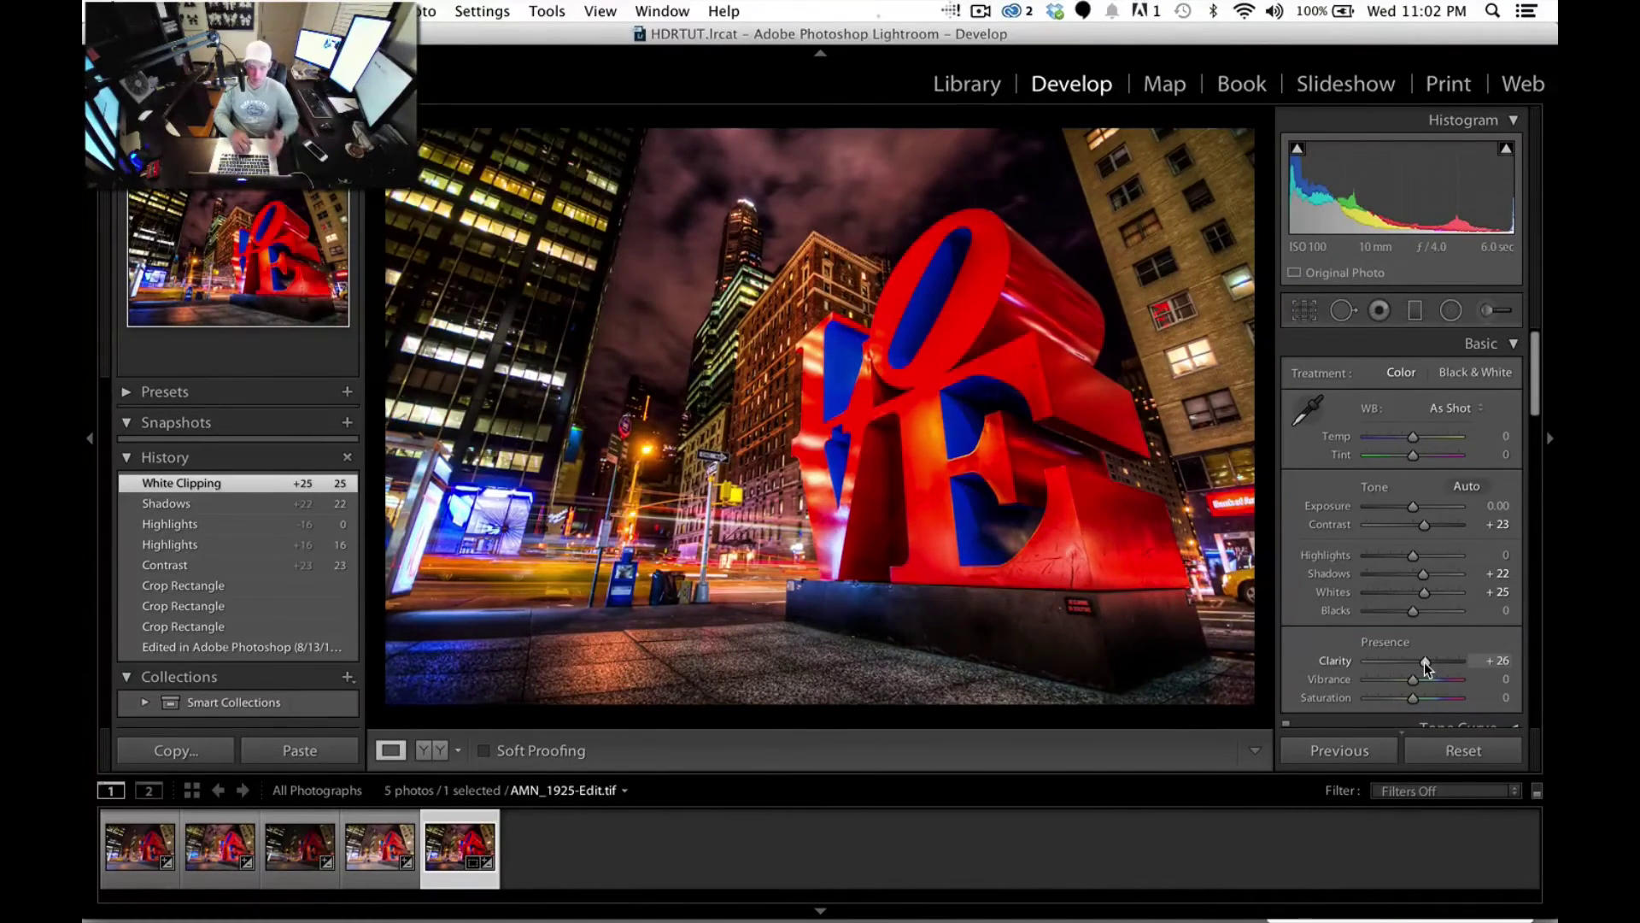
left_click_drag(1425, 664, 1431, 669)
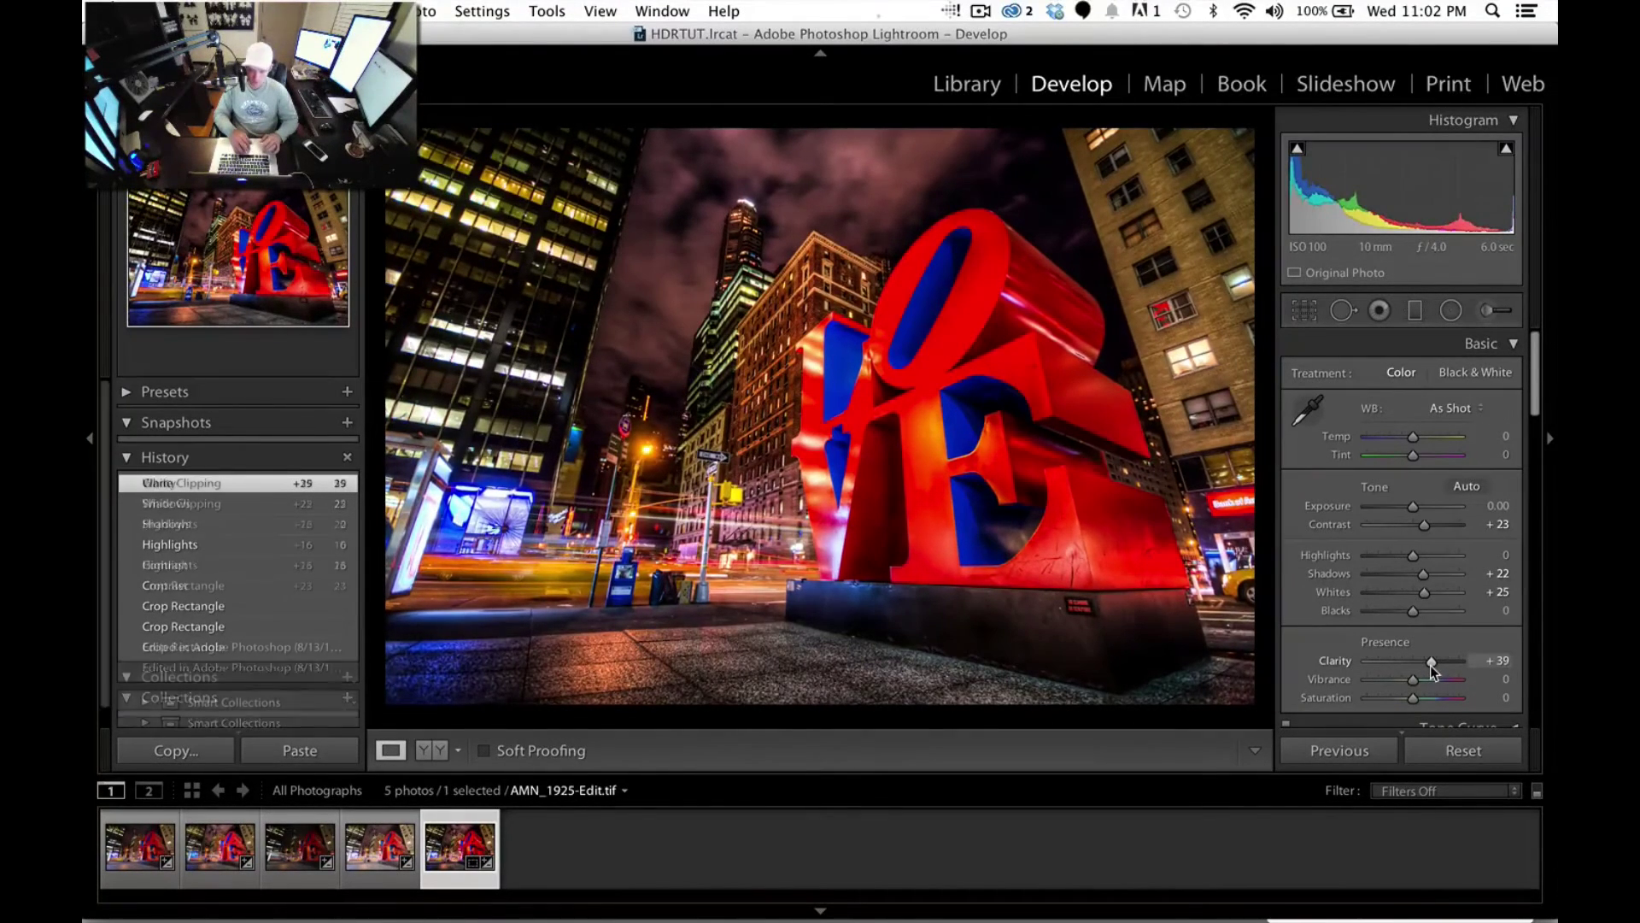
- Try strongly reducing the Magenta saturation in the color adjustments and reset it to 0
scroll(1430, 665, "down", 5)
scroll(1430, 664, "down", 1)
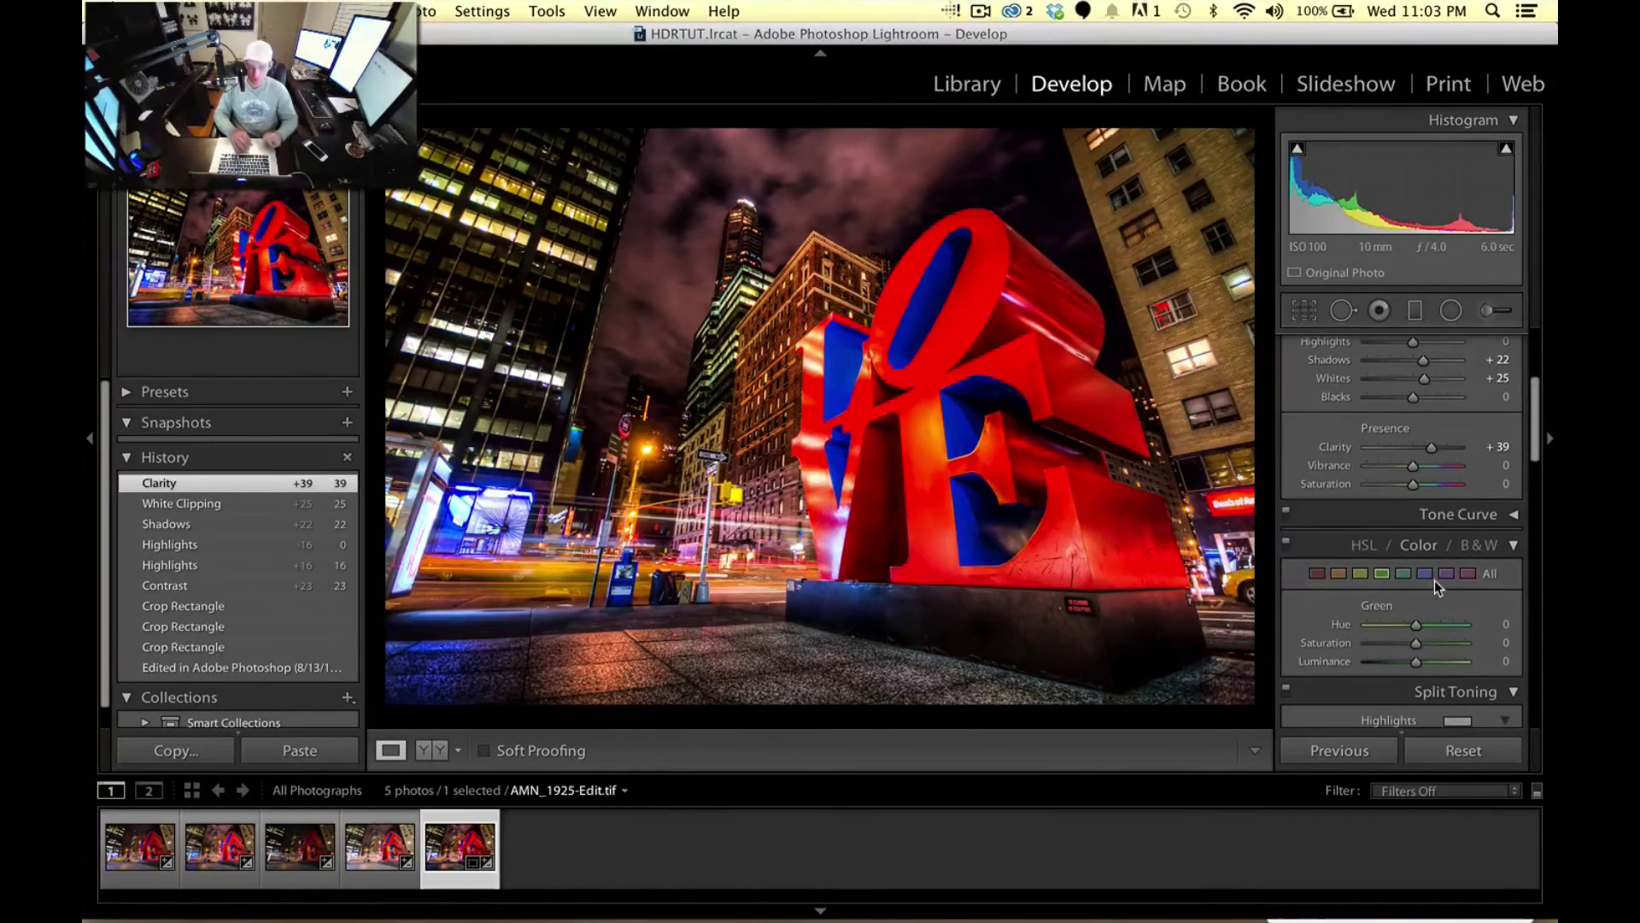
scroll(1433, 581, "down", 1)
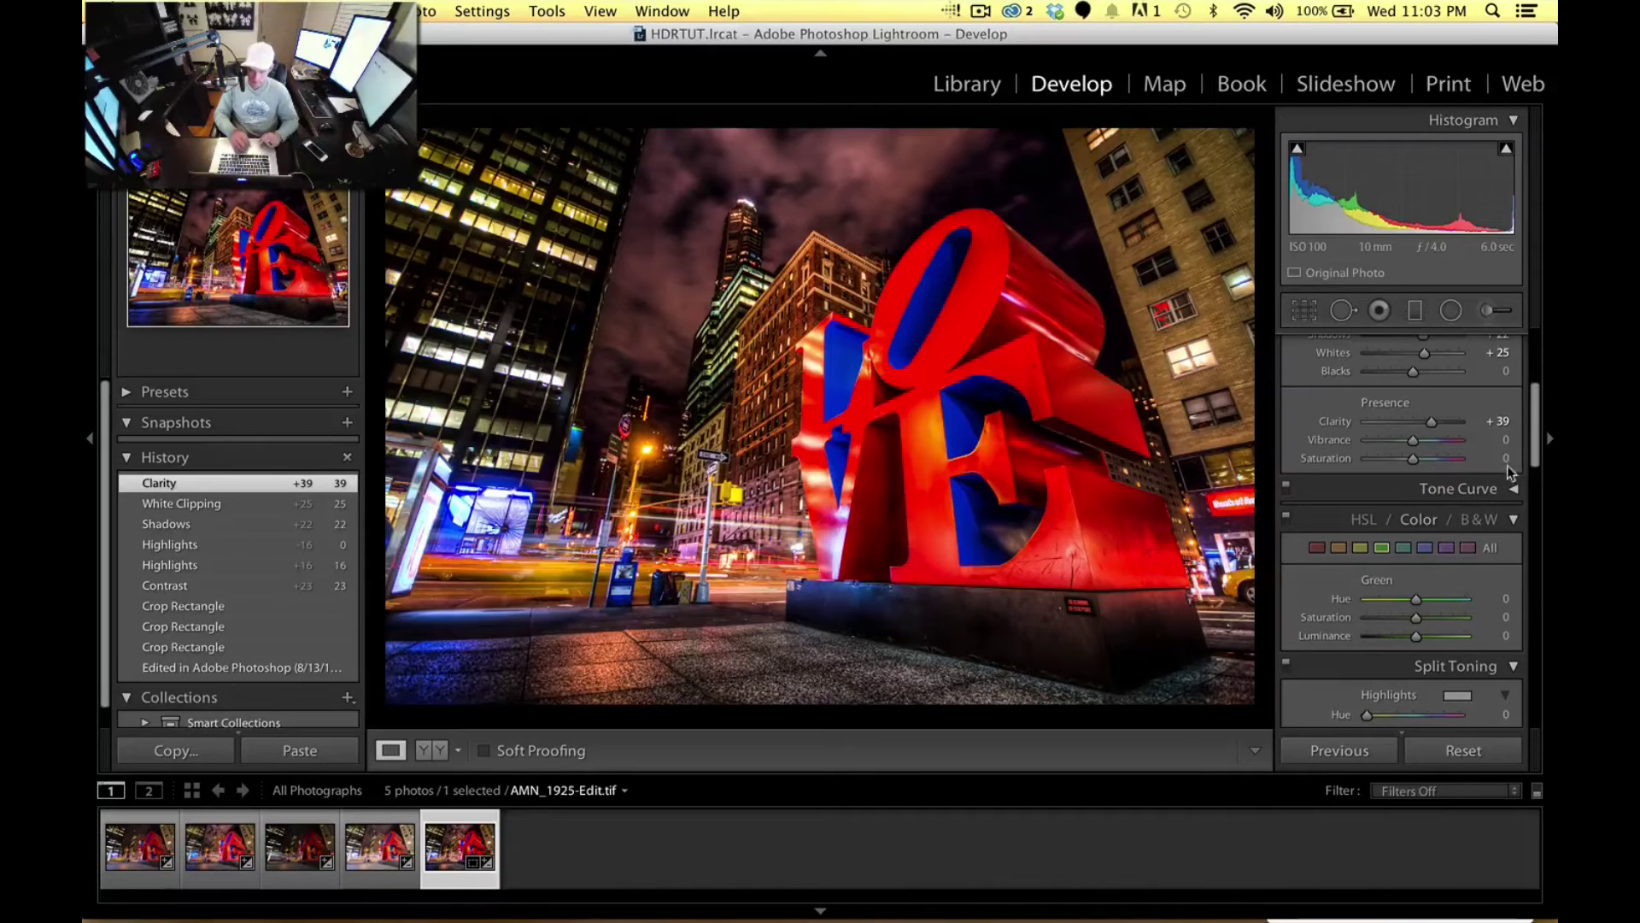
left_click_drag(1537, 449, 1538, 469)
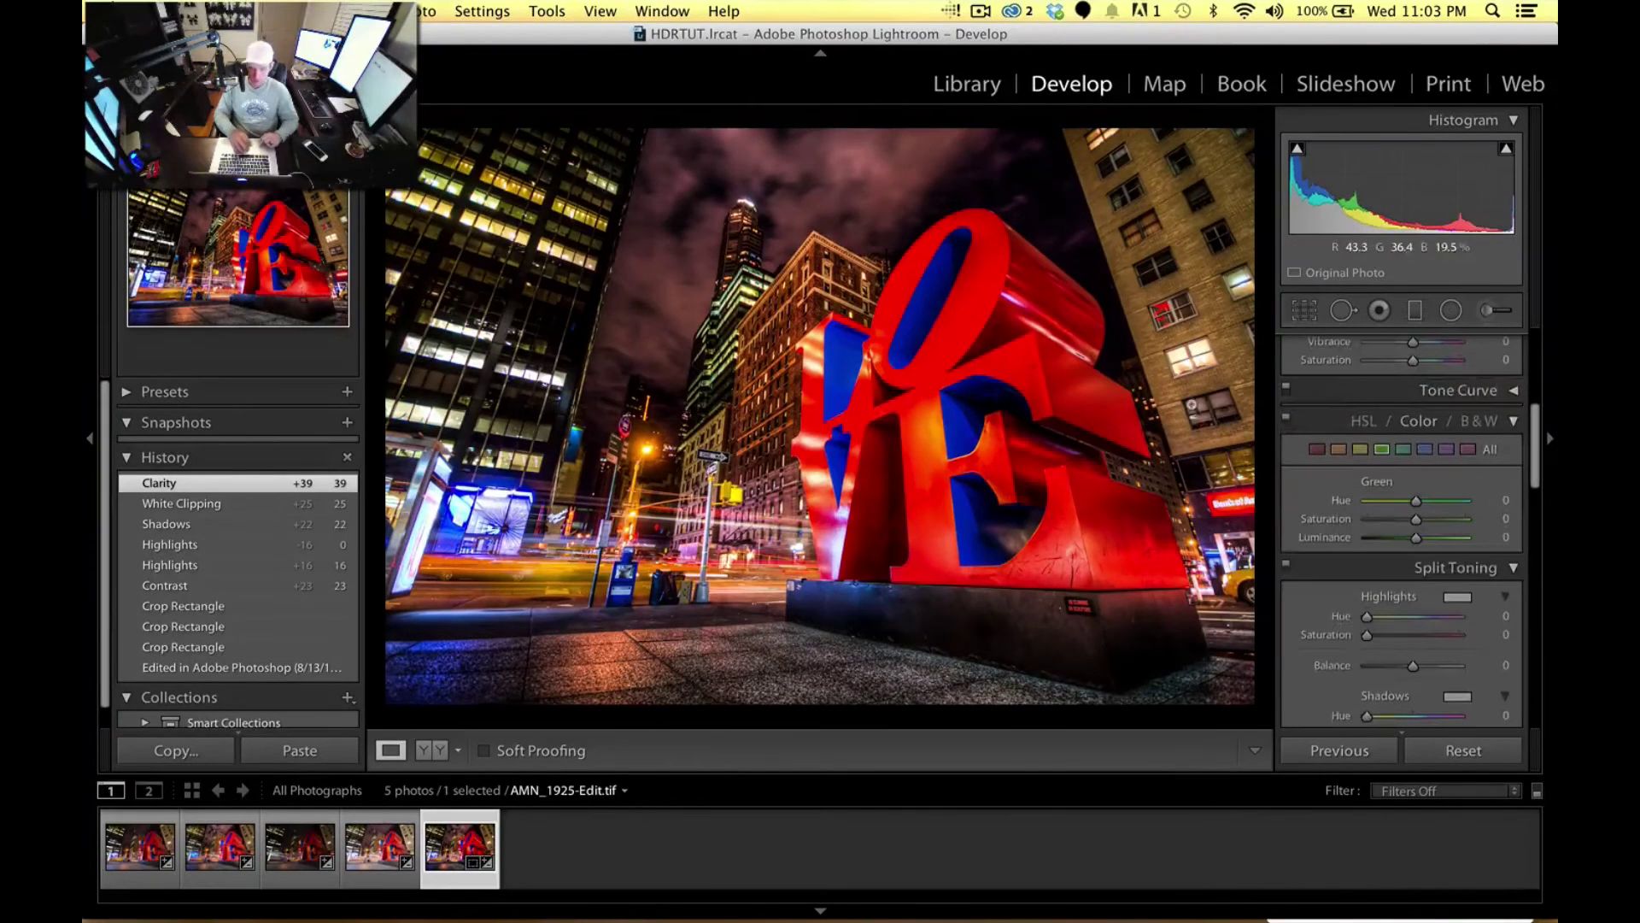
left_click(1425, 452)
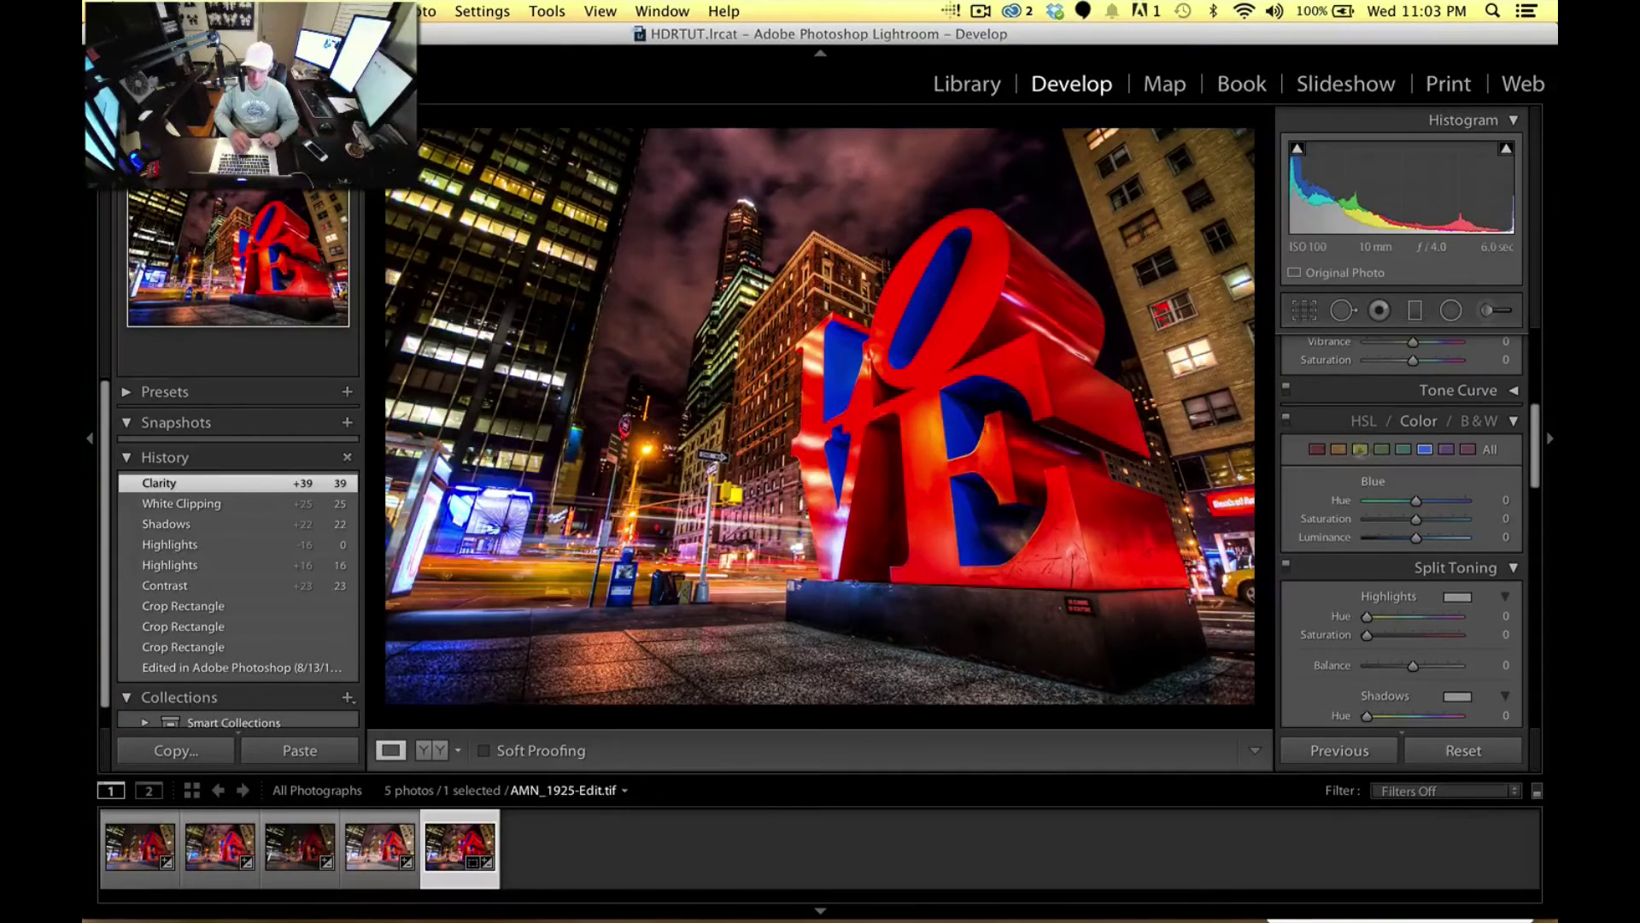
left_click(1479, 448)
left_click(1469, 450)
left_click_drag(1418, 528, 1325, 515)
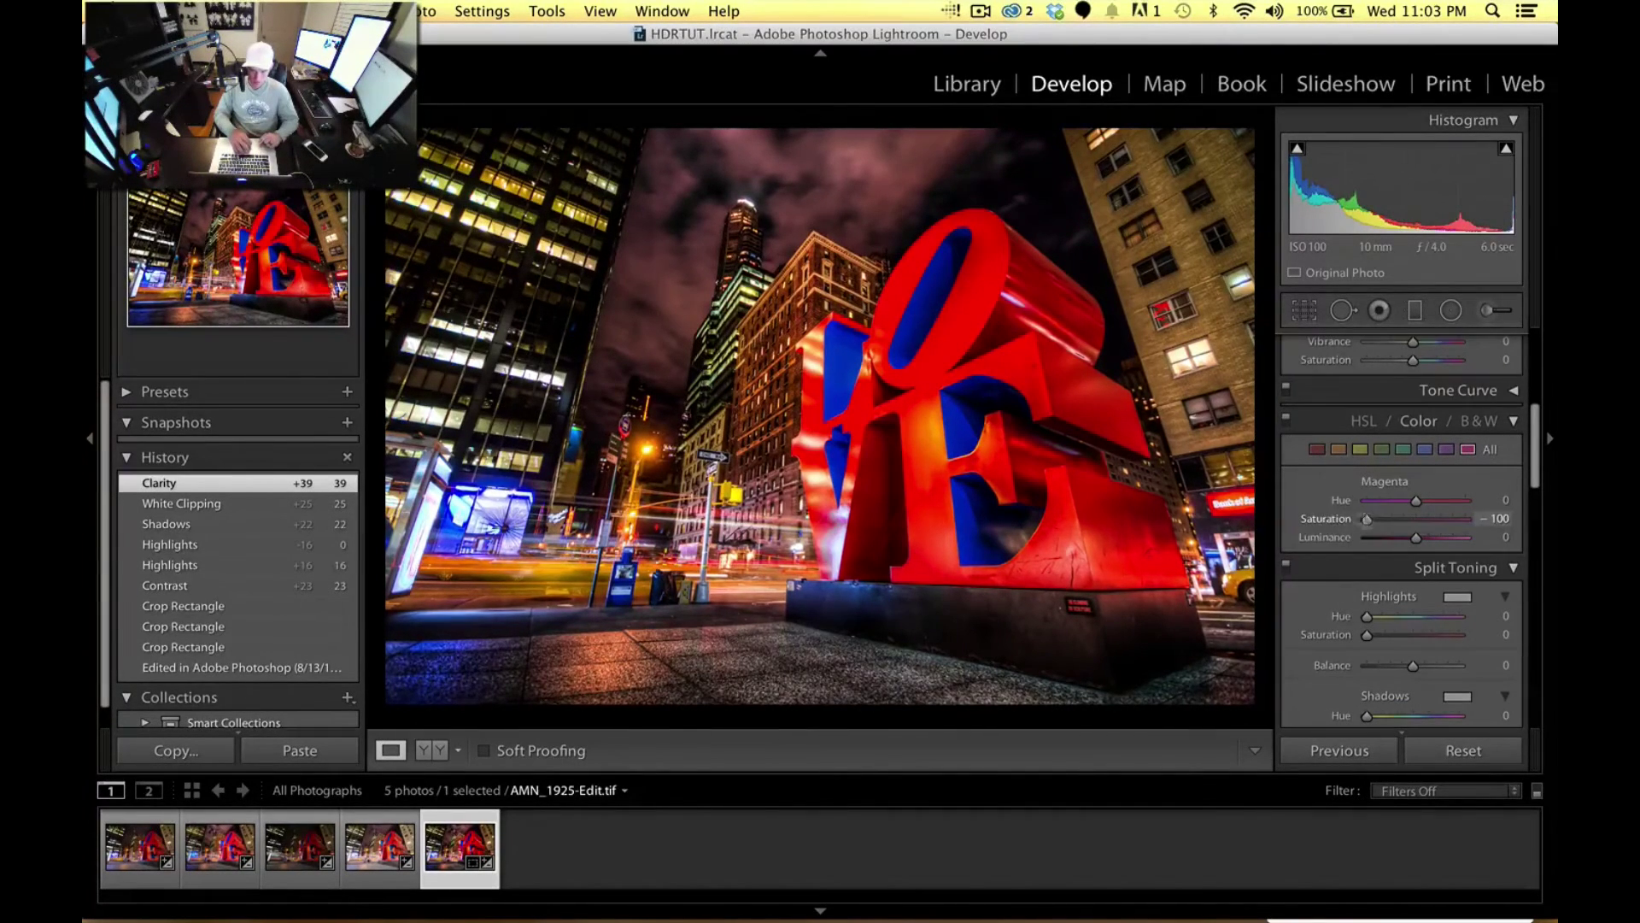
double_click(1325, 517)
- Try a Purple saturation of -100 and a Purple luminance of -52, resetting each to 0
left_click(1446, 450)
left_click_drag(1416, 518, 1347, 524)
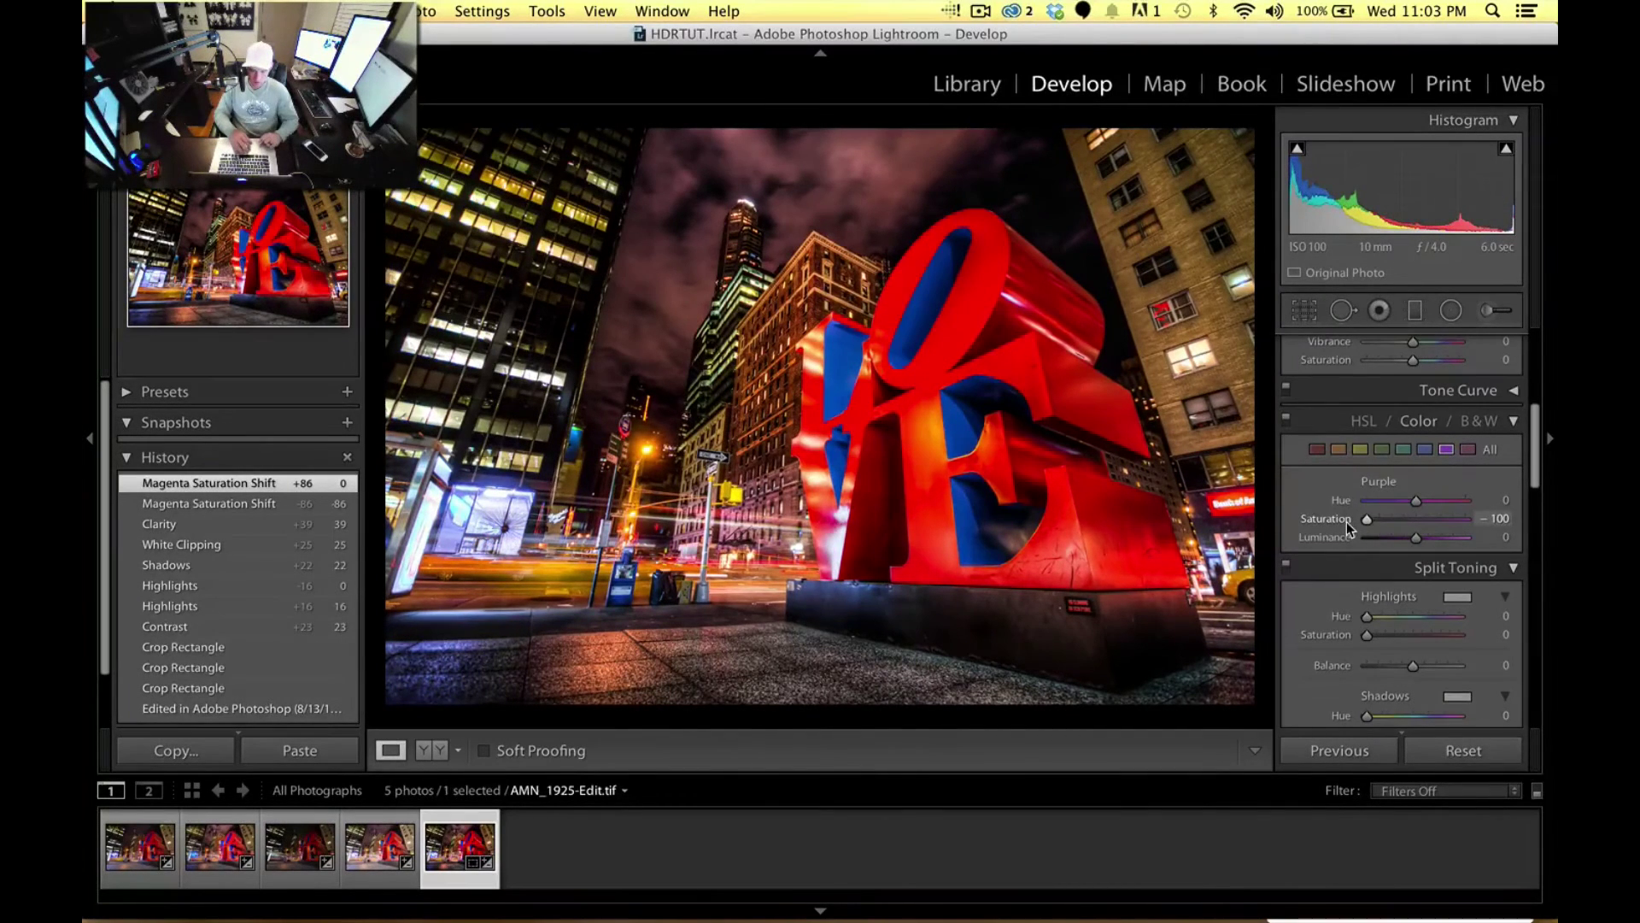
double_click(1321, 516)
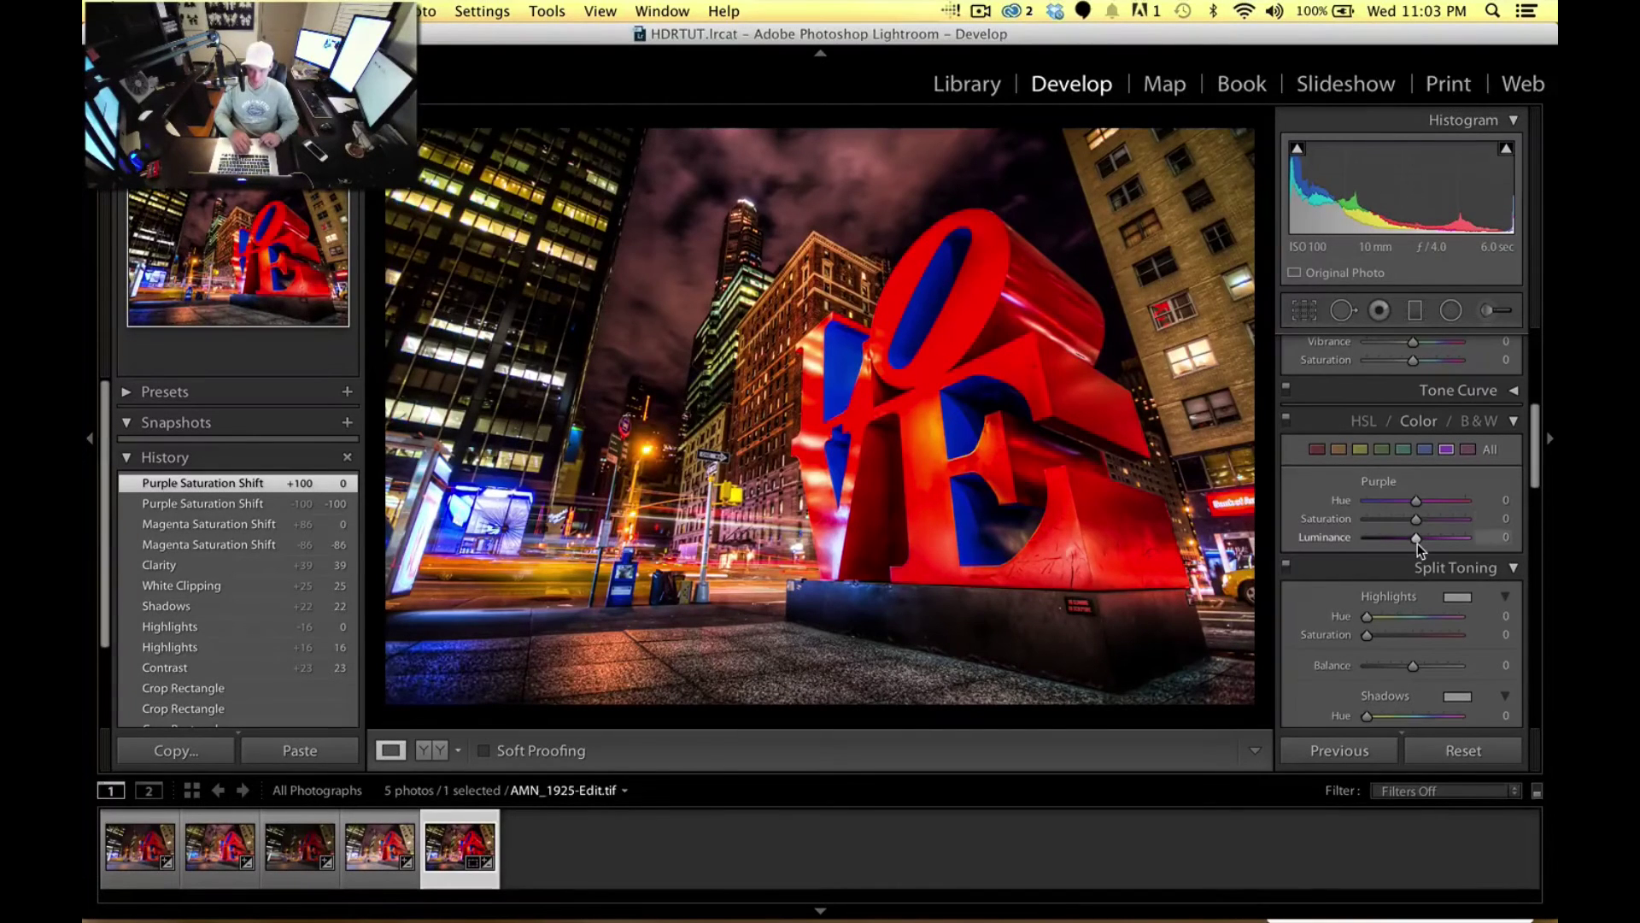
left_click_drag(1417, 538, 1391, 542)
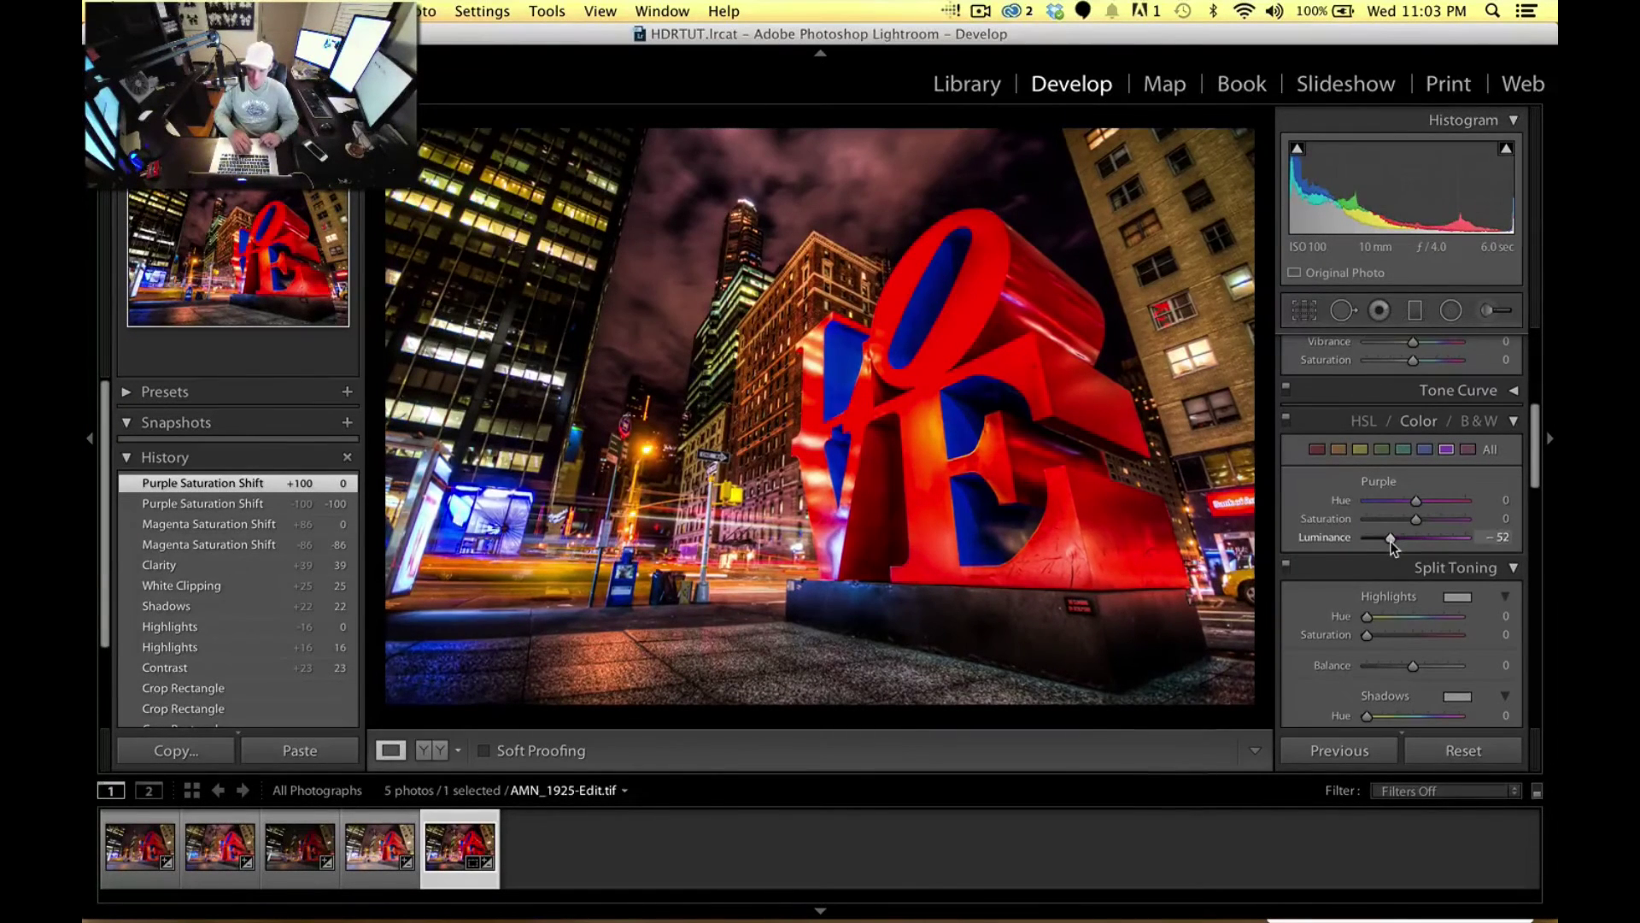
double_click(1324, 536)
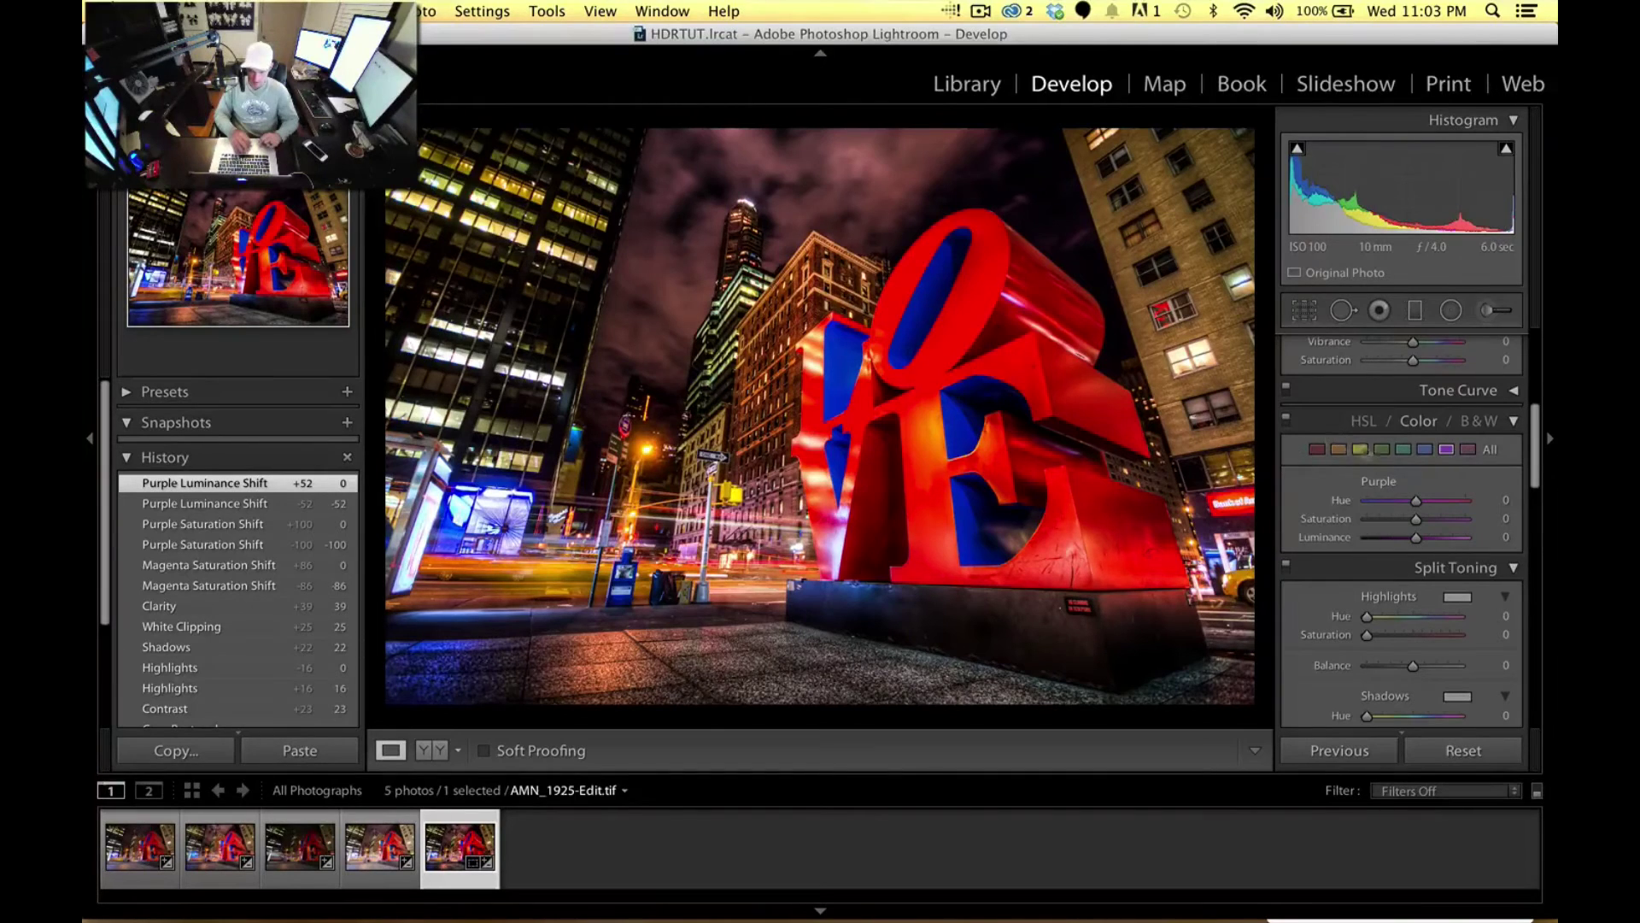
- Collapse the HSL and Split Toning settings and inspect the sculpture and brick building close up
left_click(1516, 422)
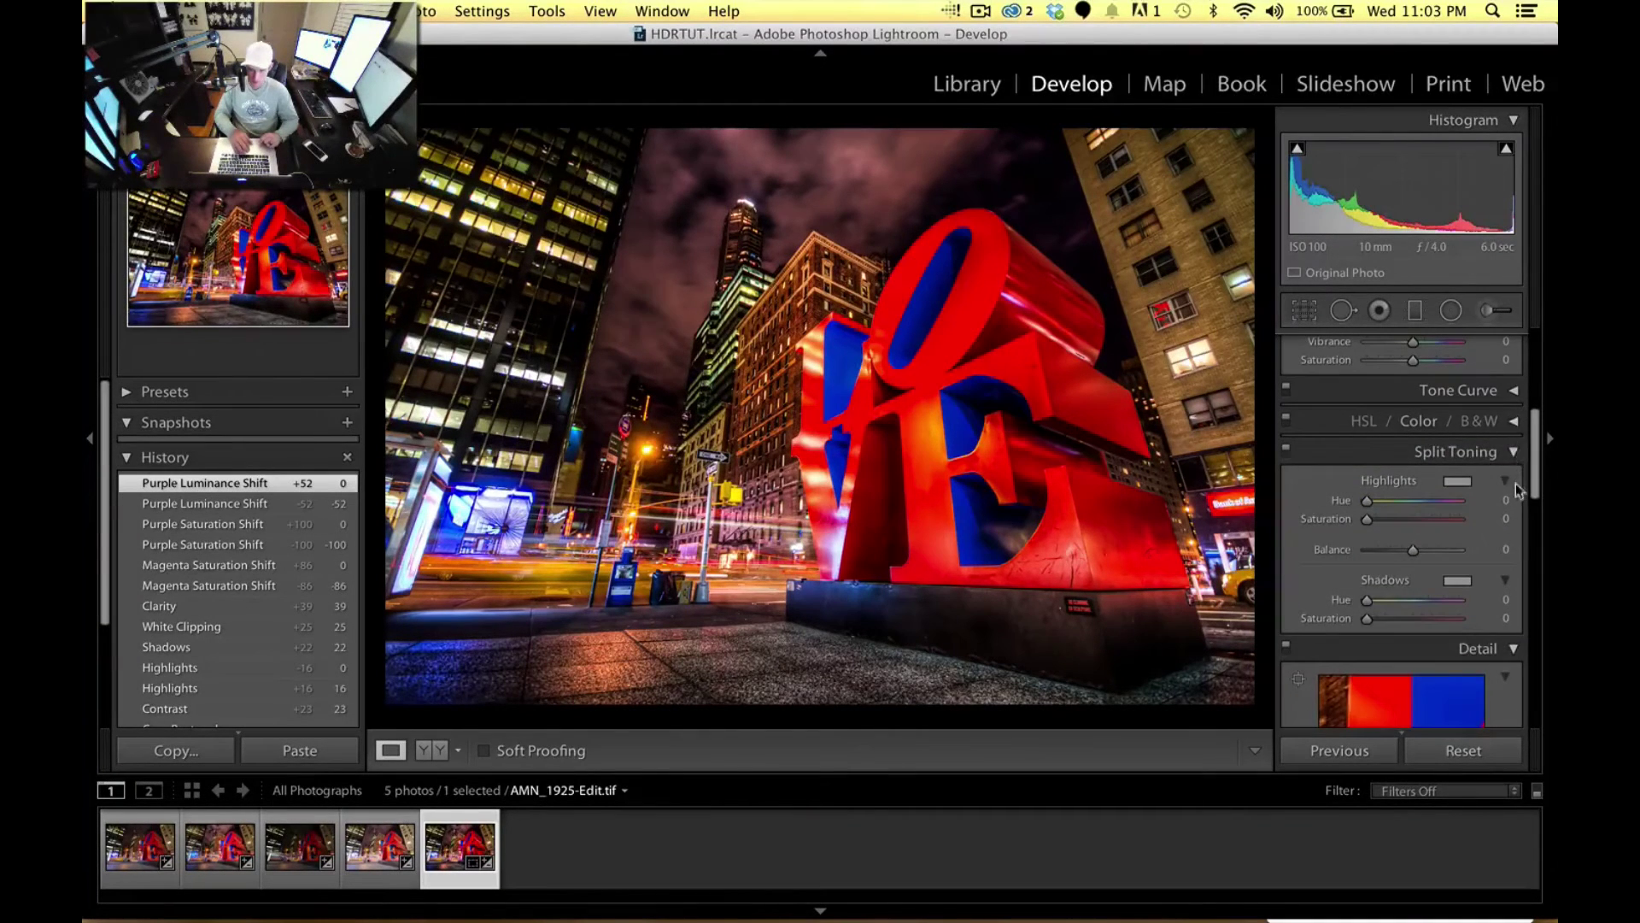
left_click(1513, 452)
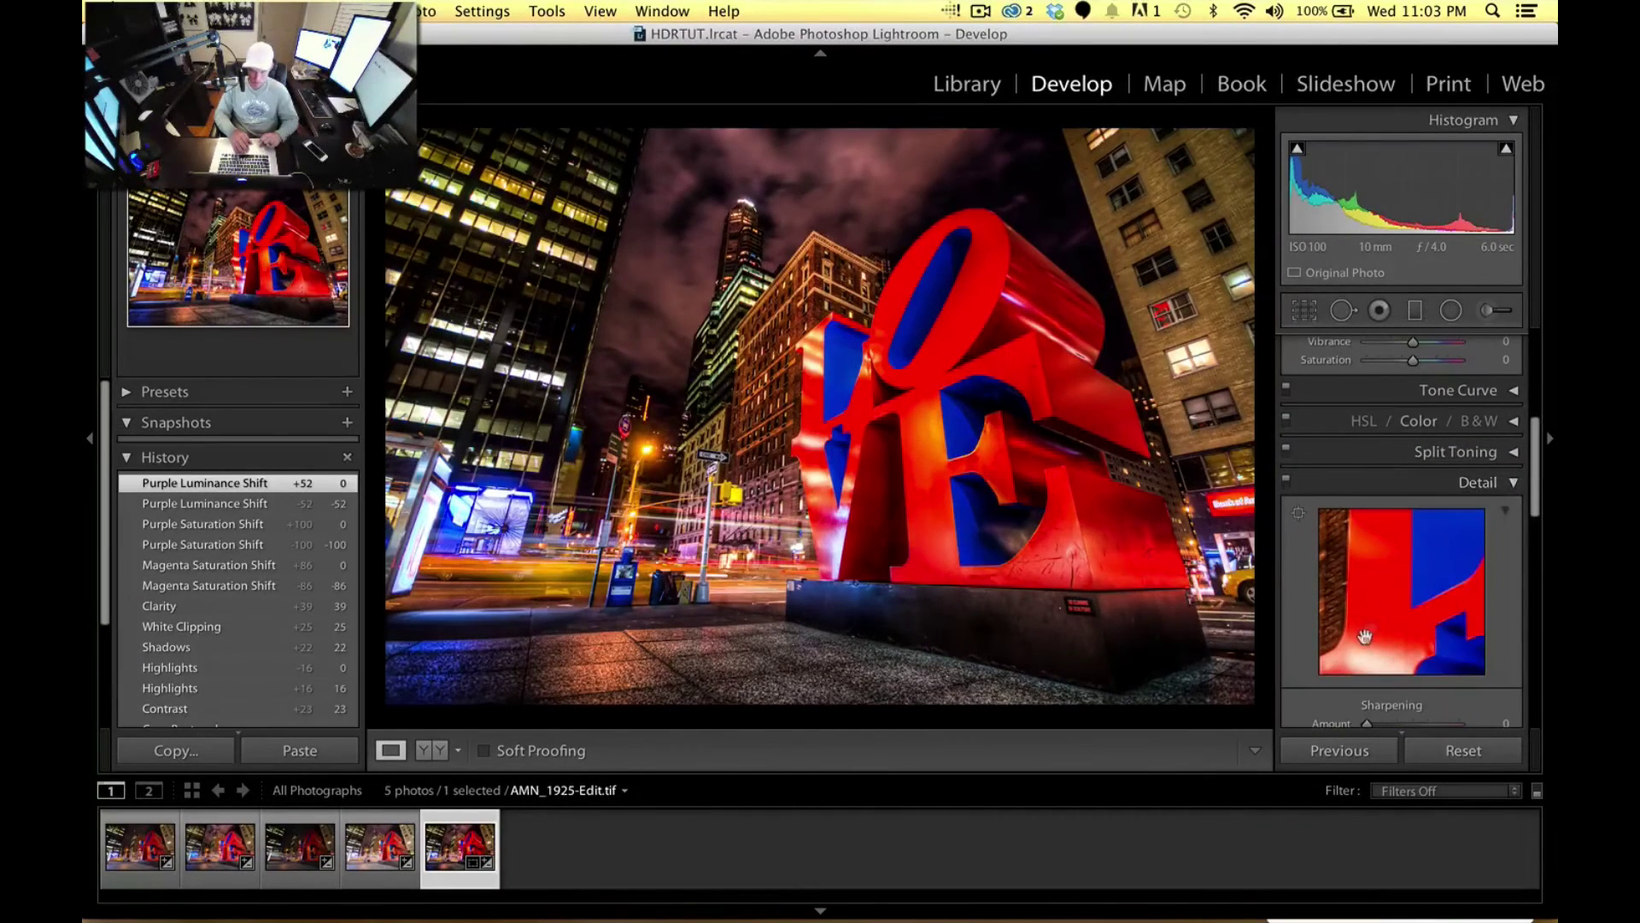
scroll(1372, 629, "down", 3)
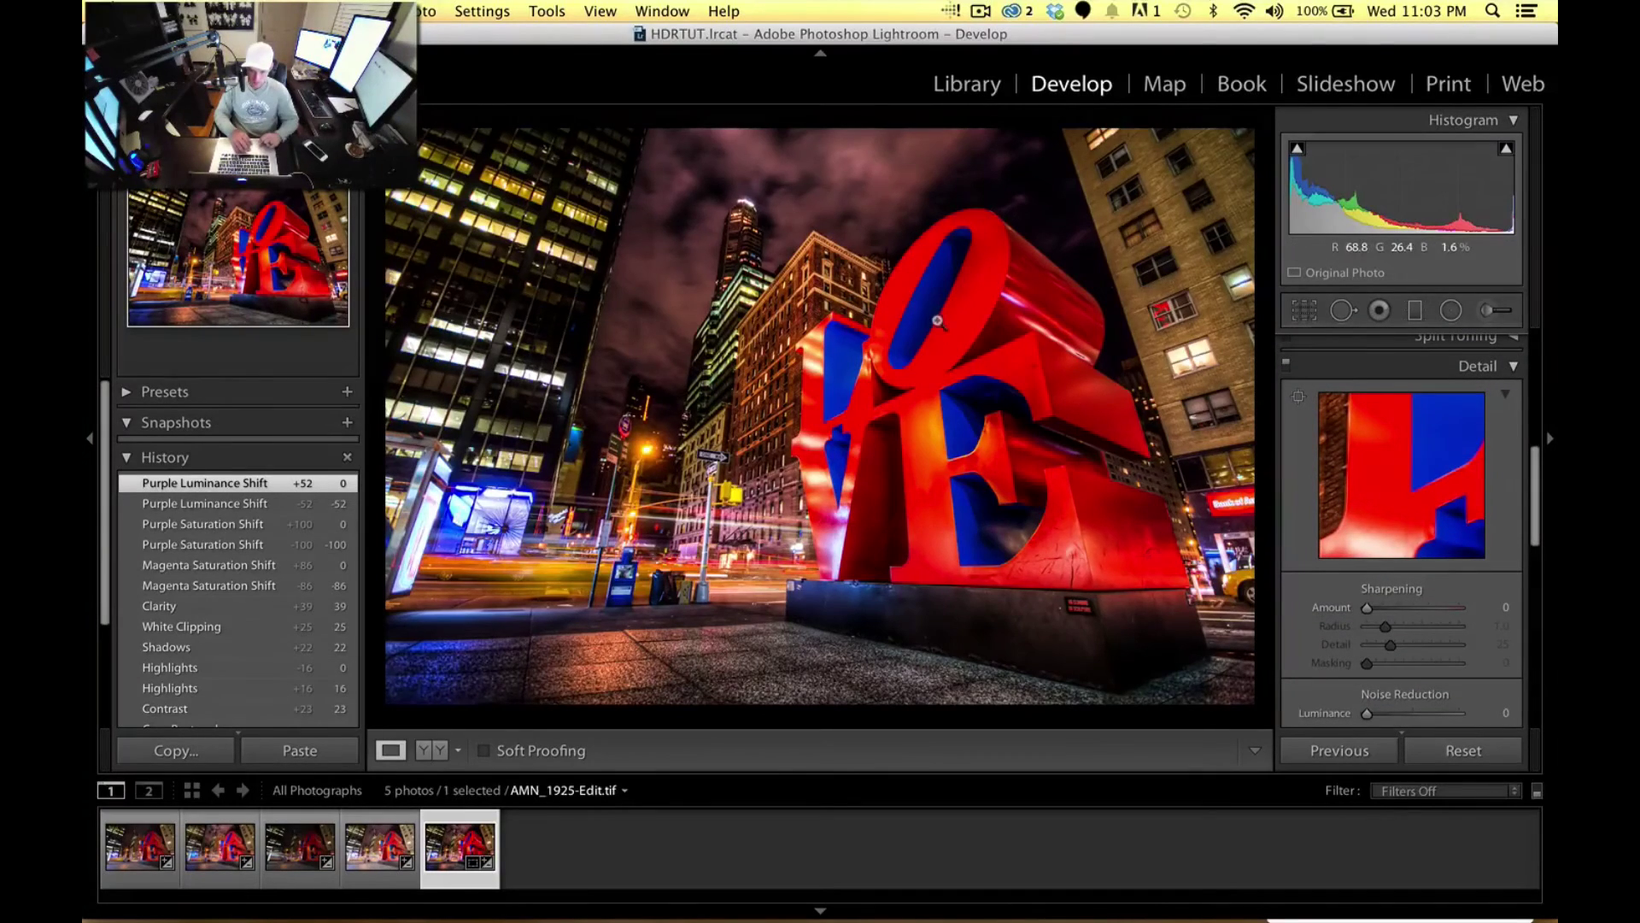
left_click(889, 294)
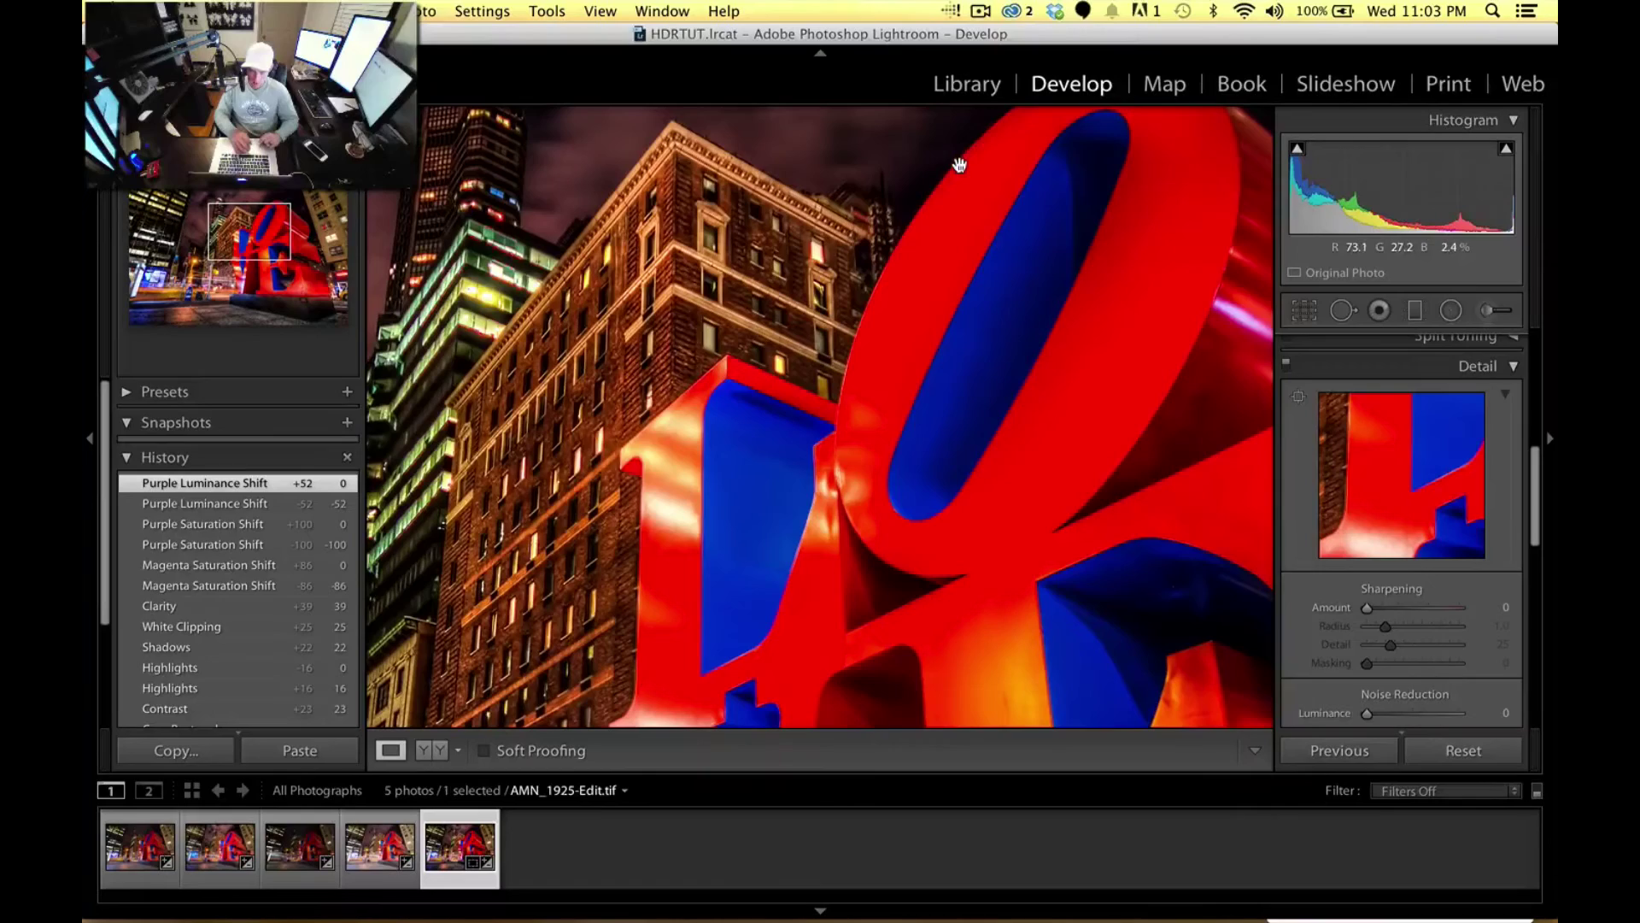
left_click(913, 215)
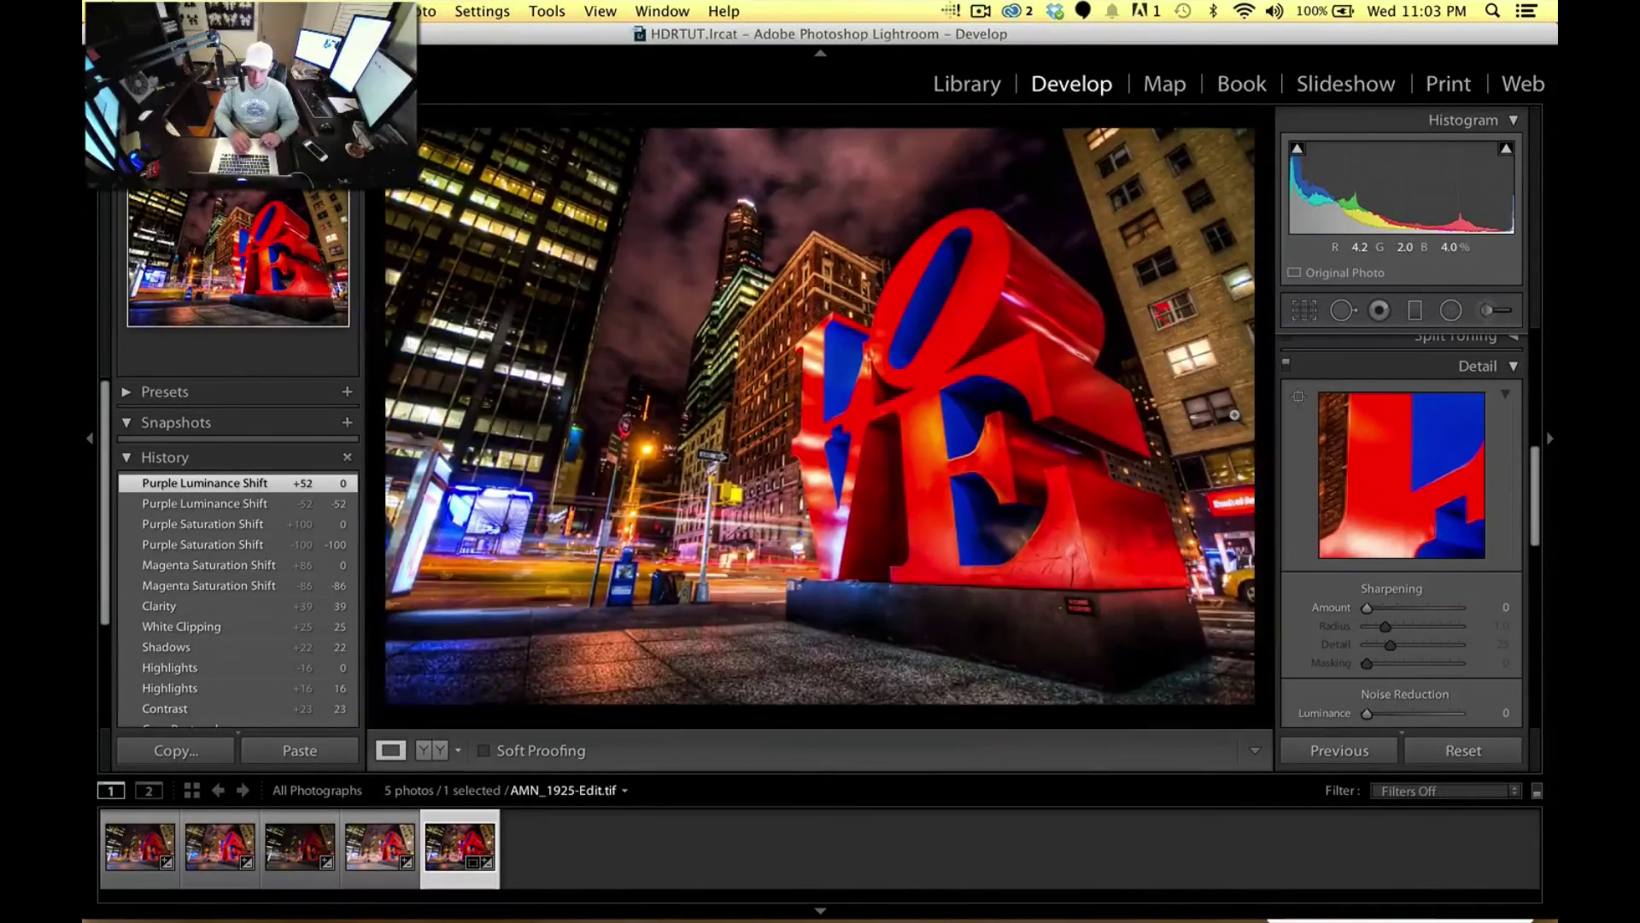
- Darken the photo's edges with a Highlight Priority post-crop vignette, setting its amount to -23
scroll(1425, 623, "down", 6)
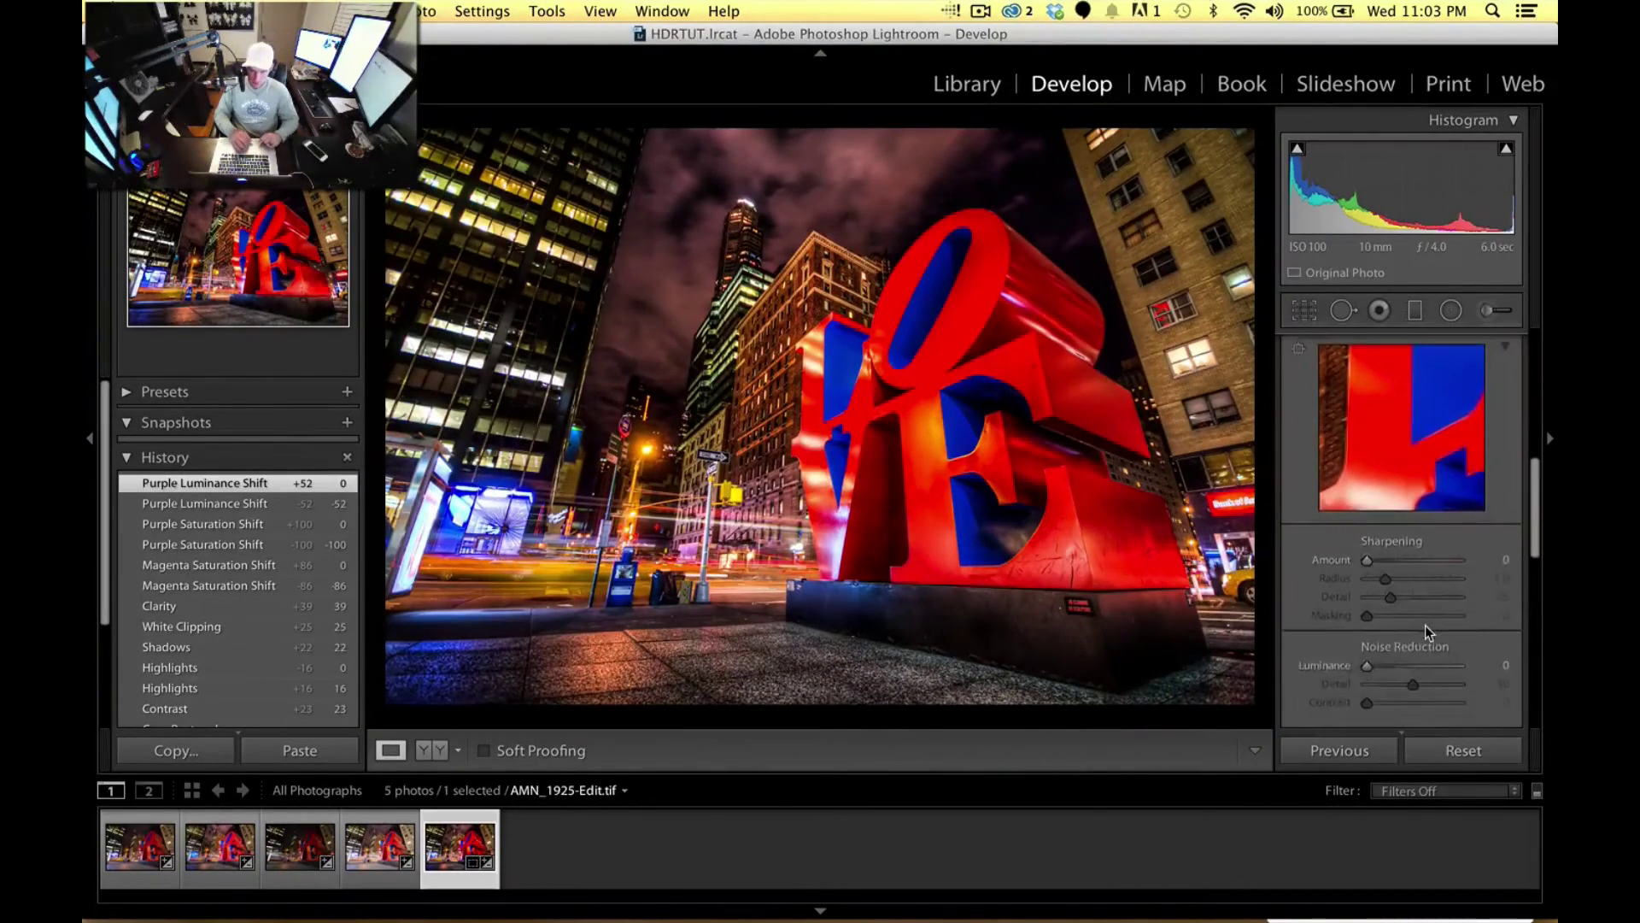
scroll(1425, 624, "down", 2)
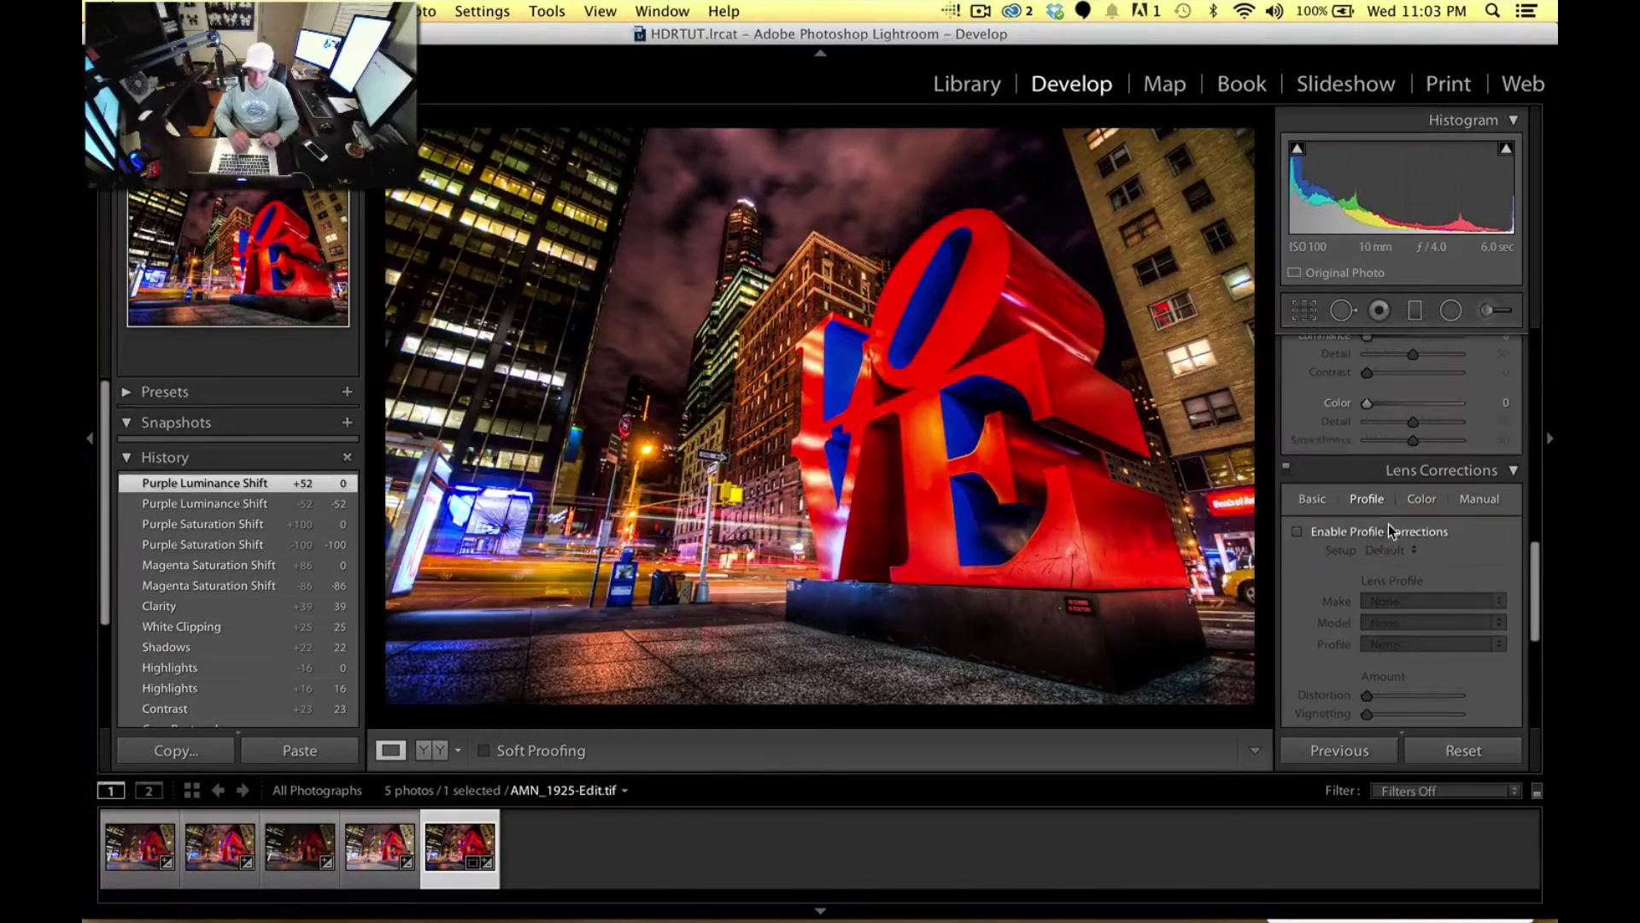
scroll(1387, 525, "down", 5)
scroll(1388, 525, "down", 2)
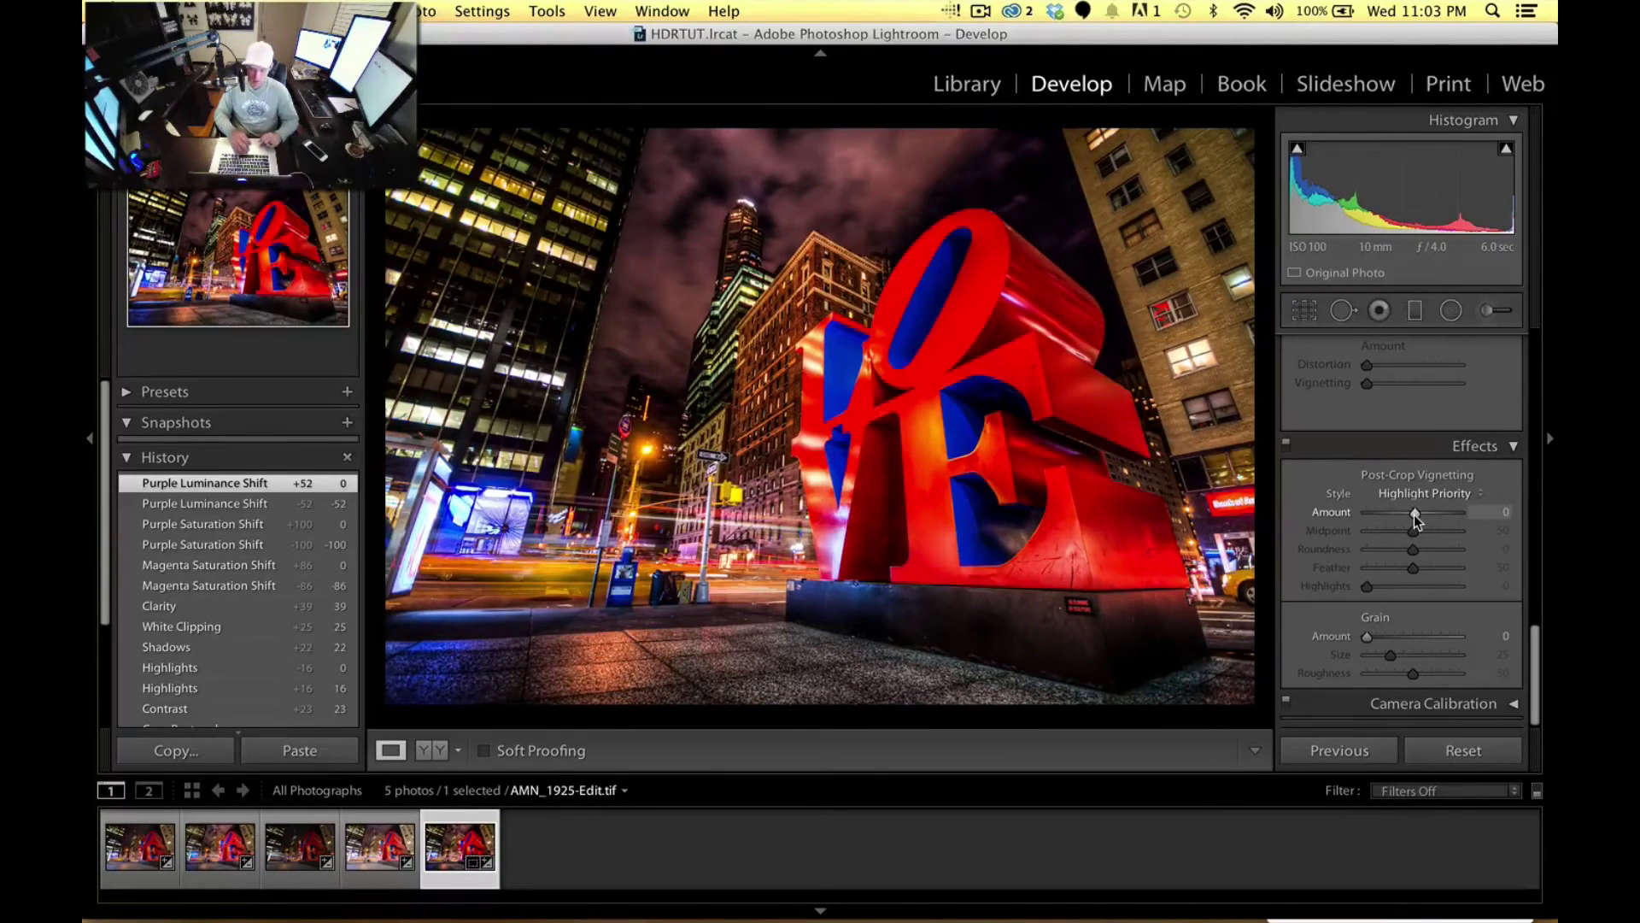
left_click_drag(1416, 519, 1403, 512)
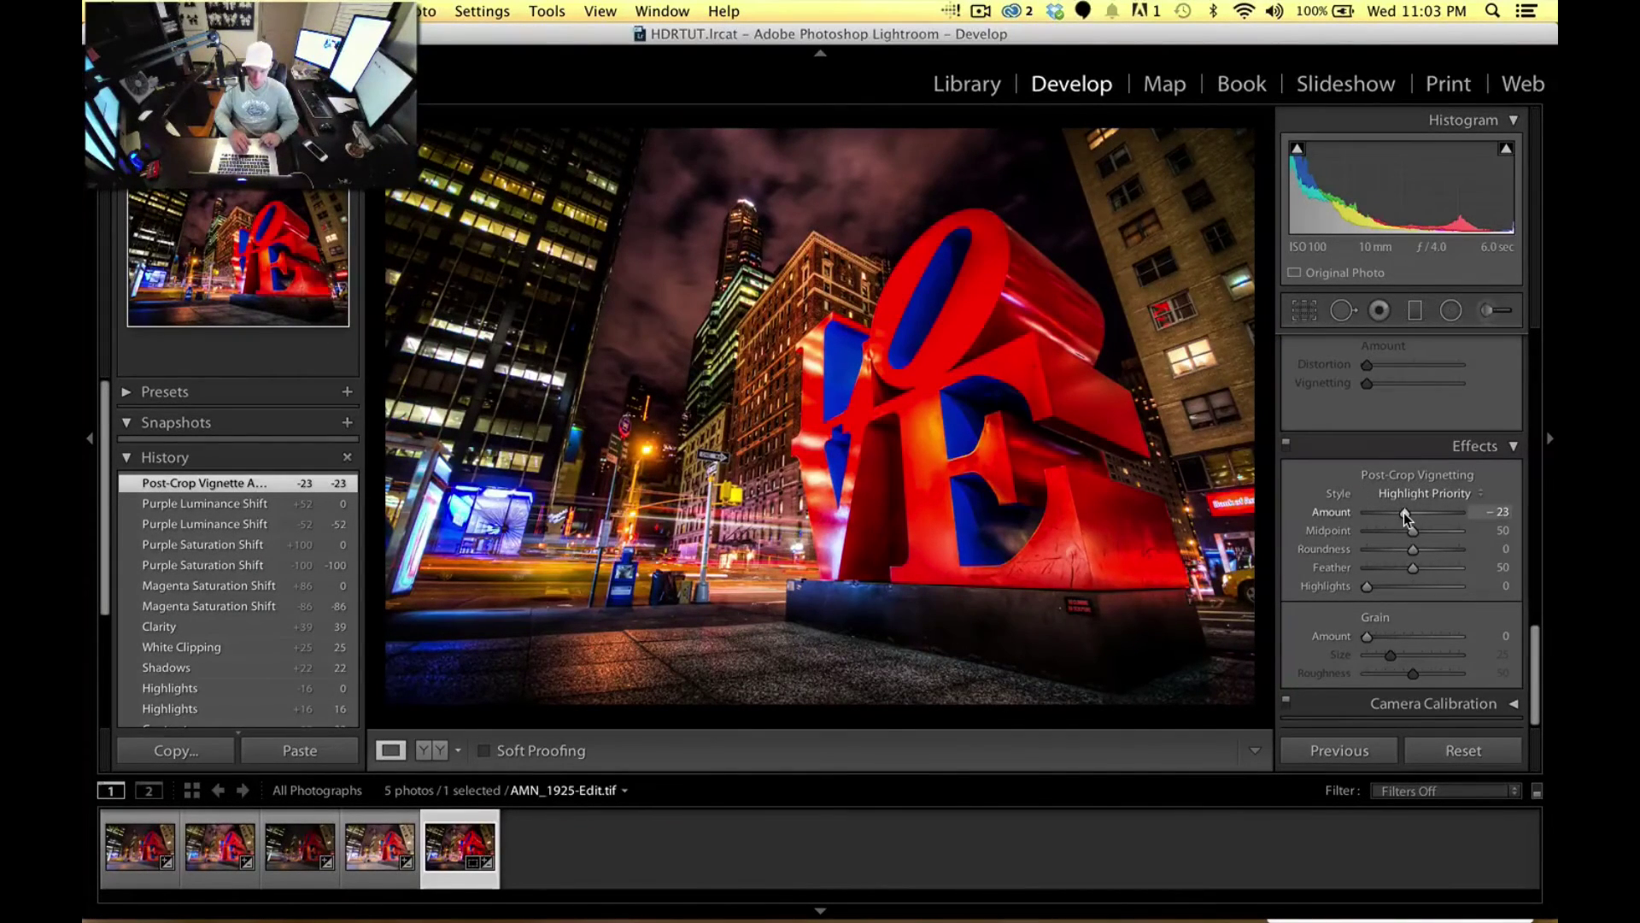
left_click_drag(1402, 513, 1405, 515)
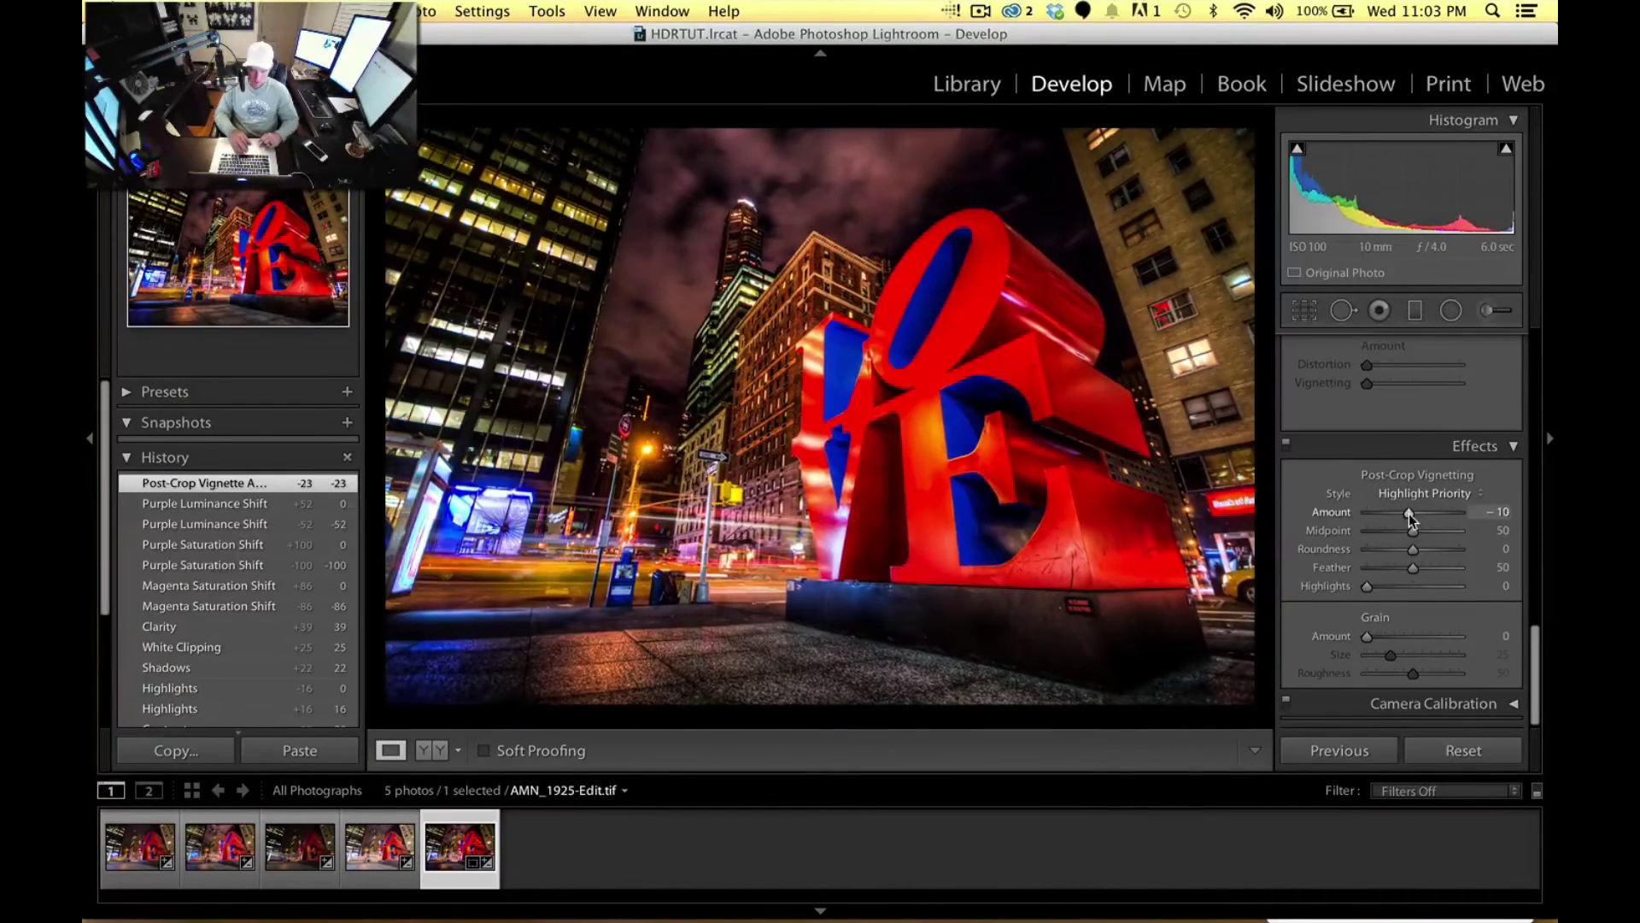
left_click_drag(1407, 514, 1401, 512)
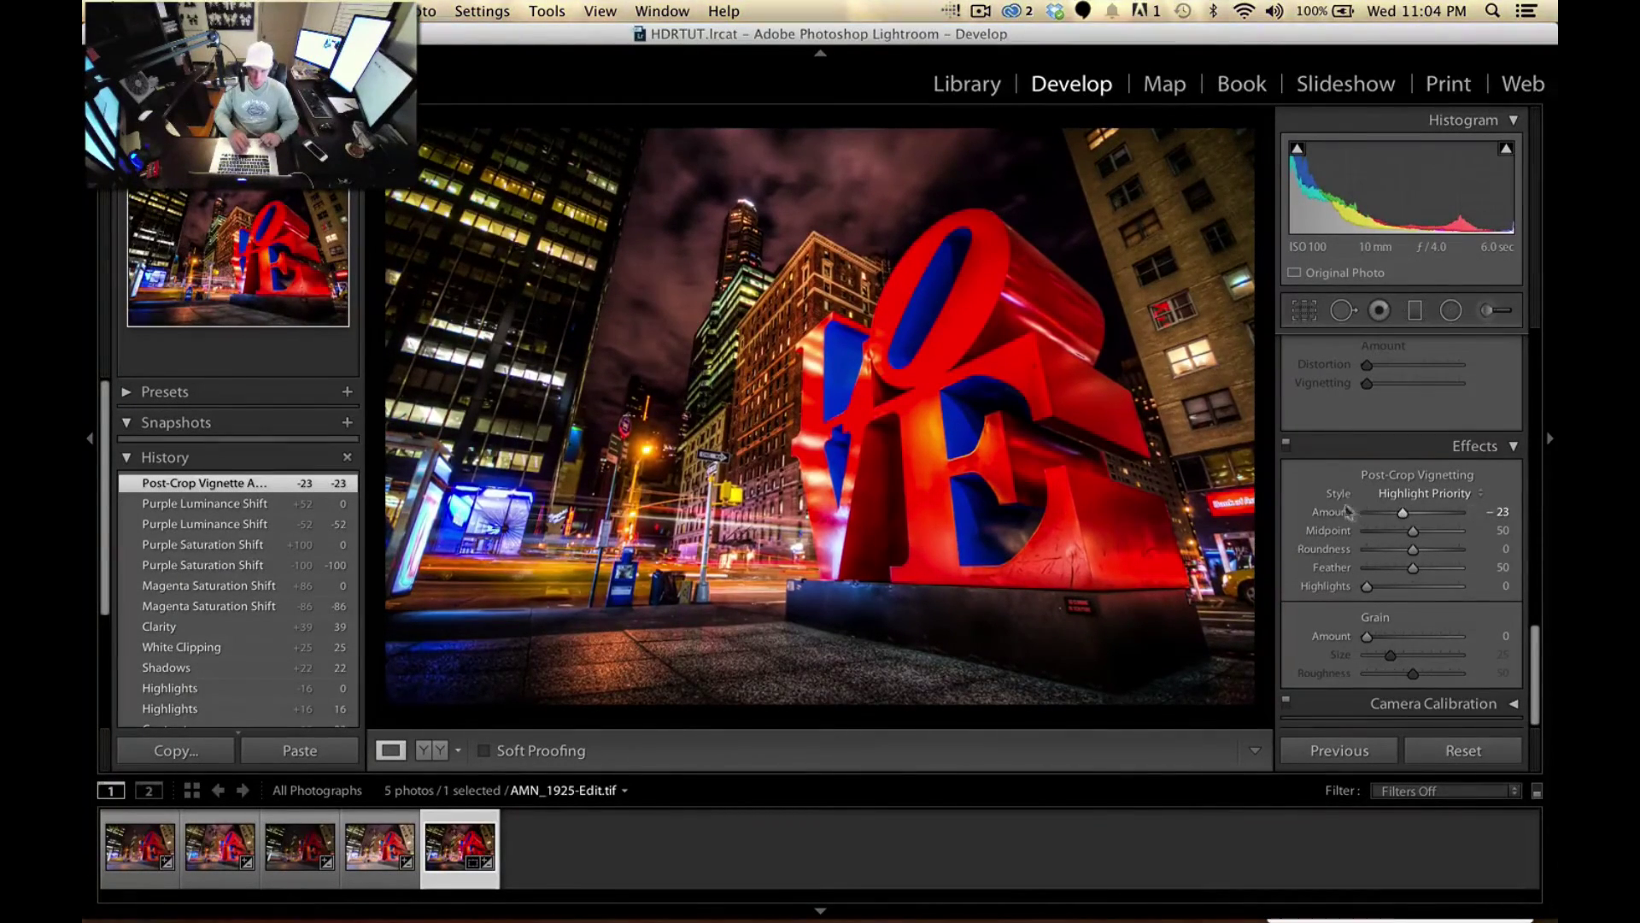
- Reset the vignette amount and compare the 0 and -23 versions through the edit history, ending on -23
double_click(1333, 511)
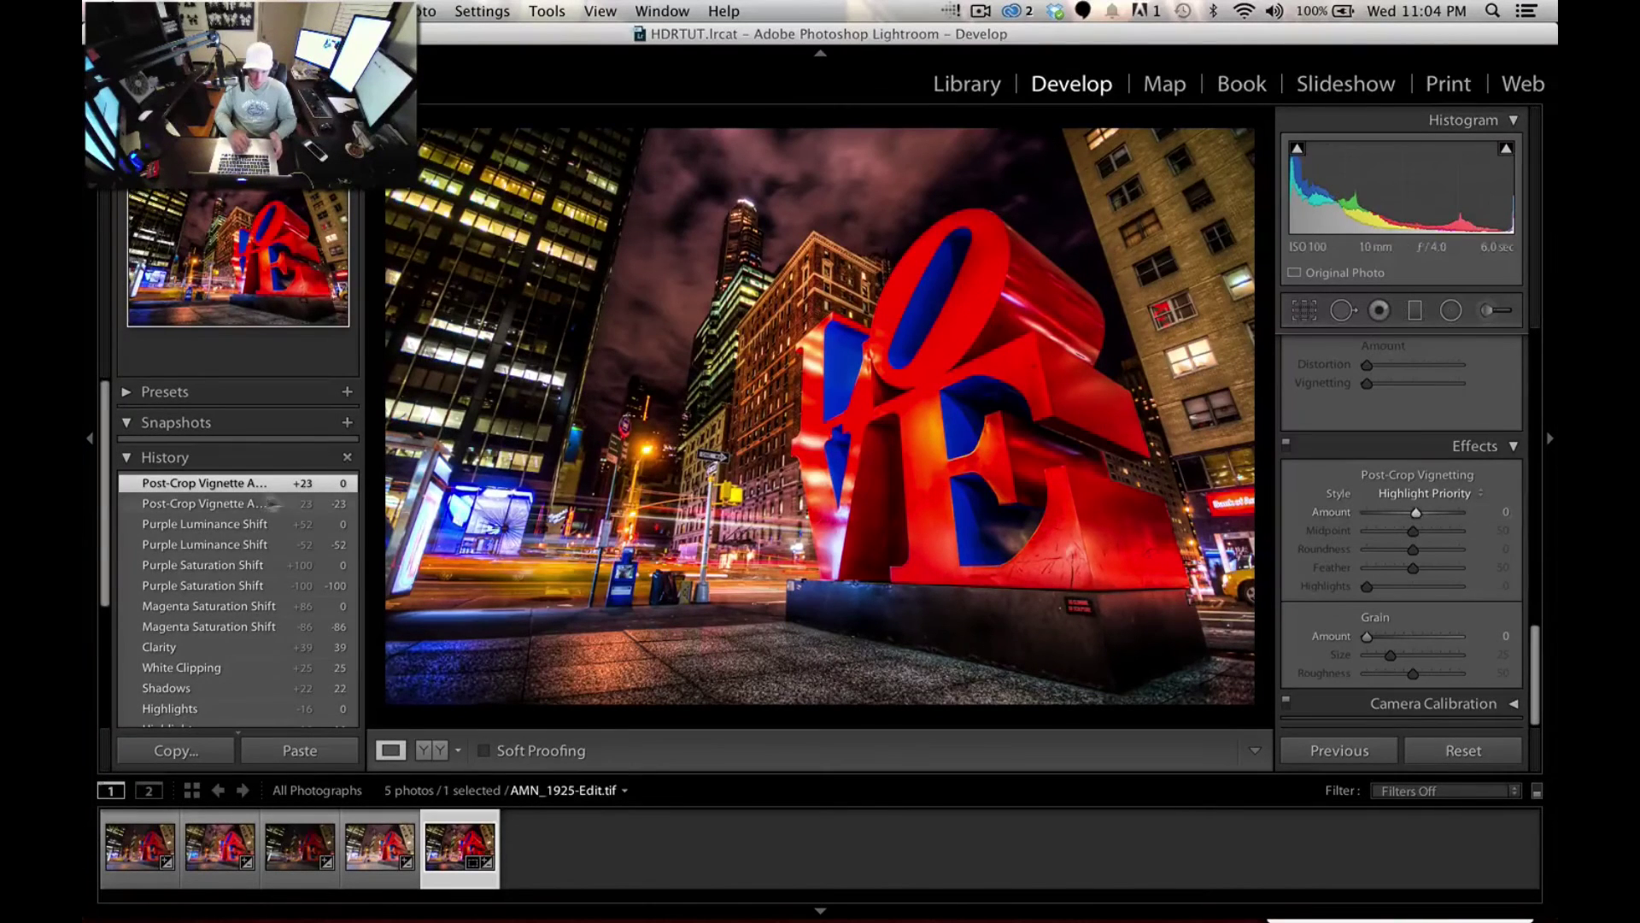
left_click(236, 503)
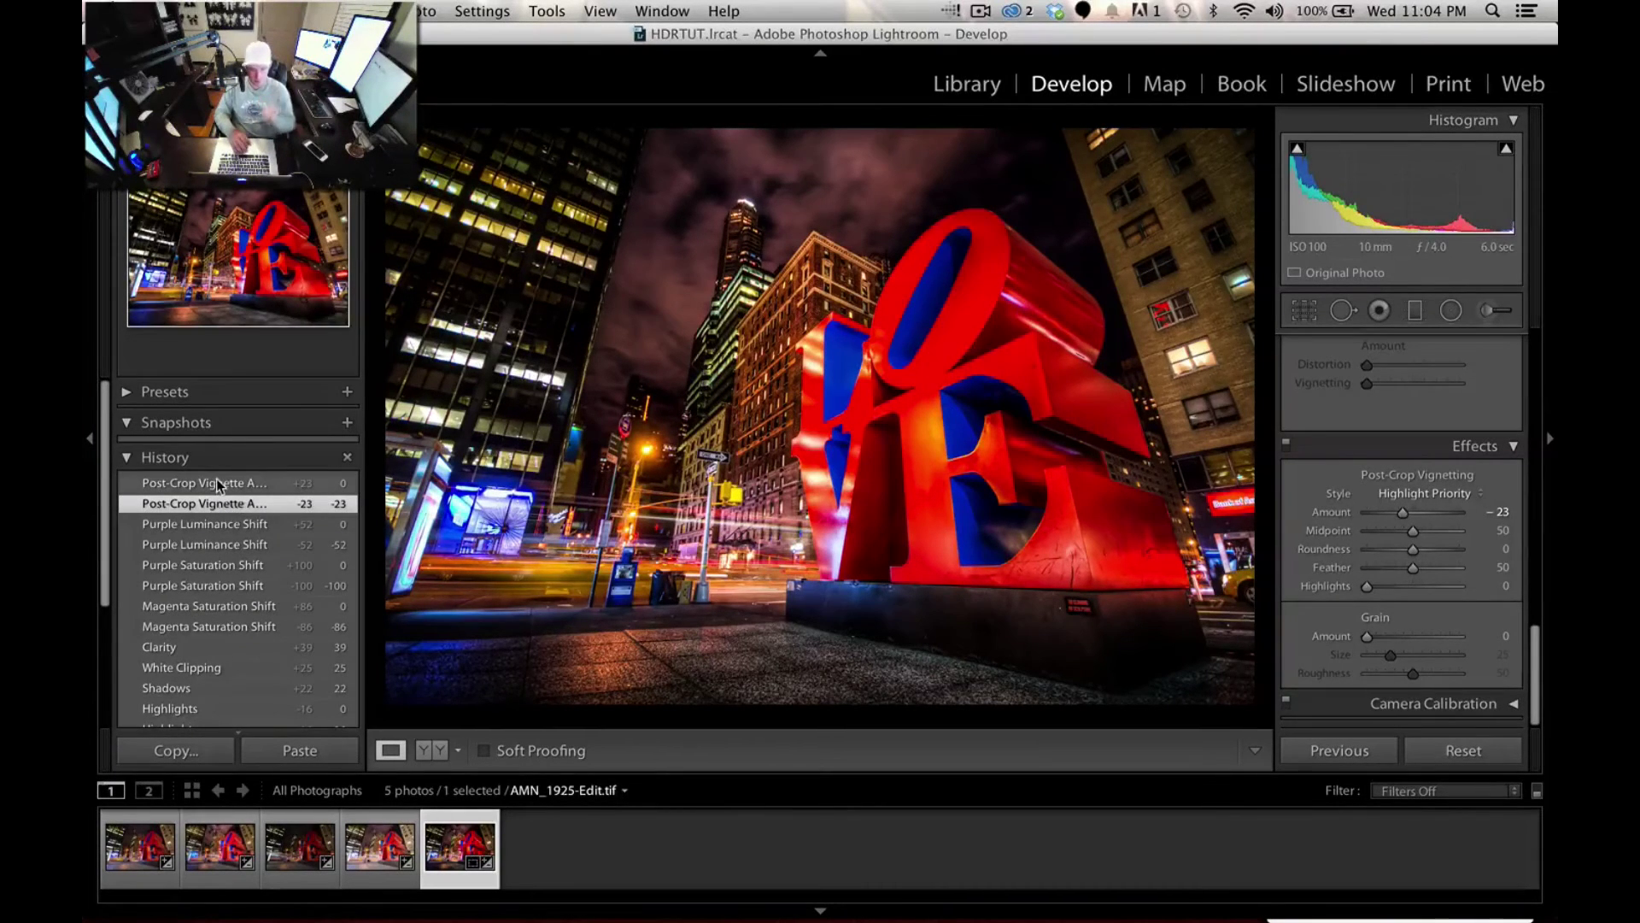
left_click(218, 484)
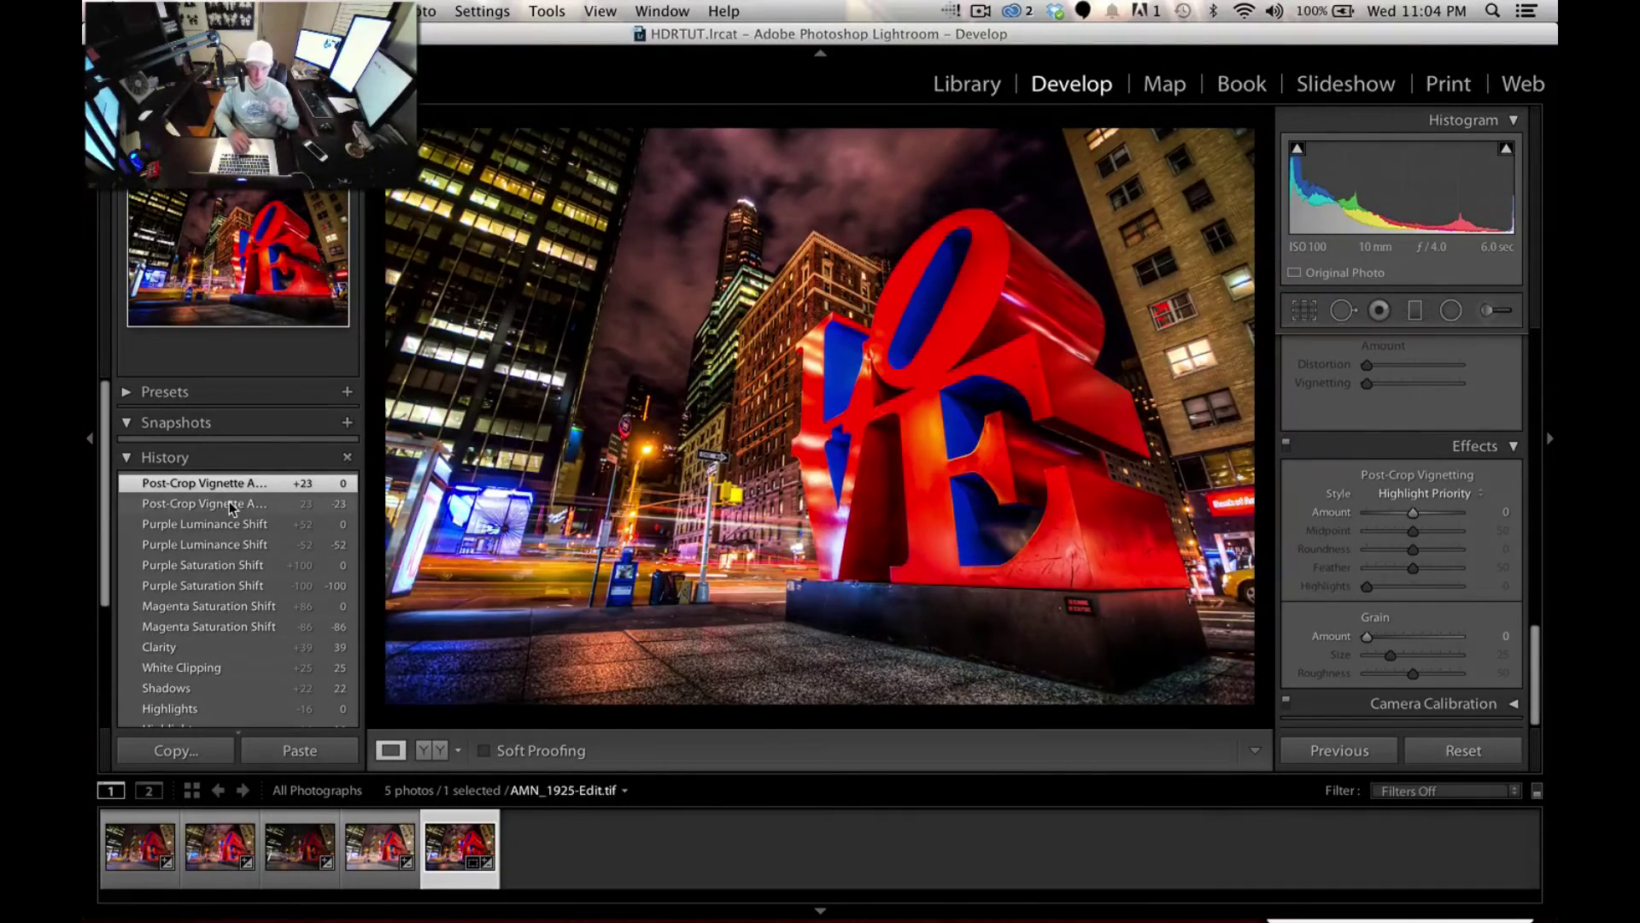
left_click(231, 505)
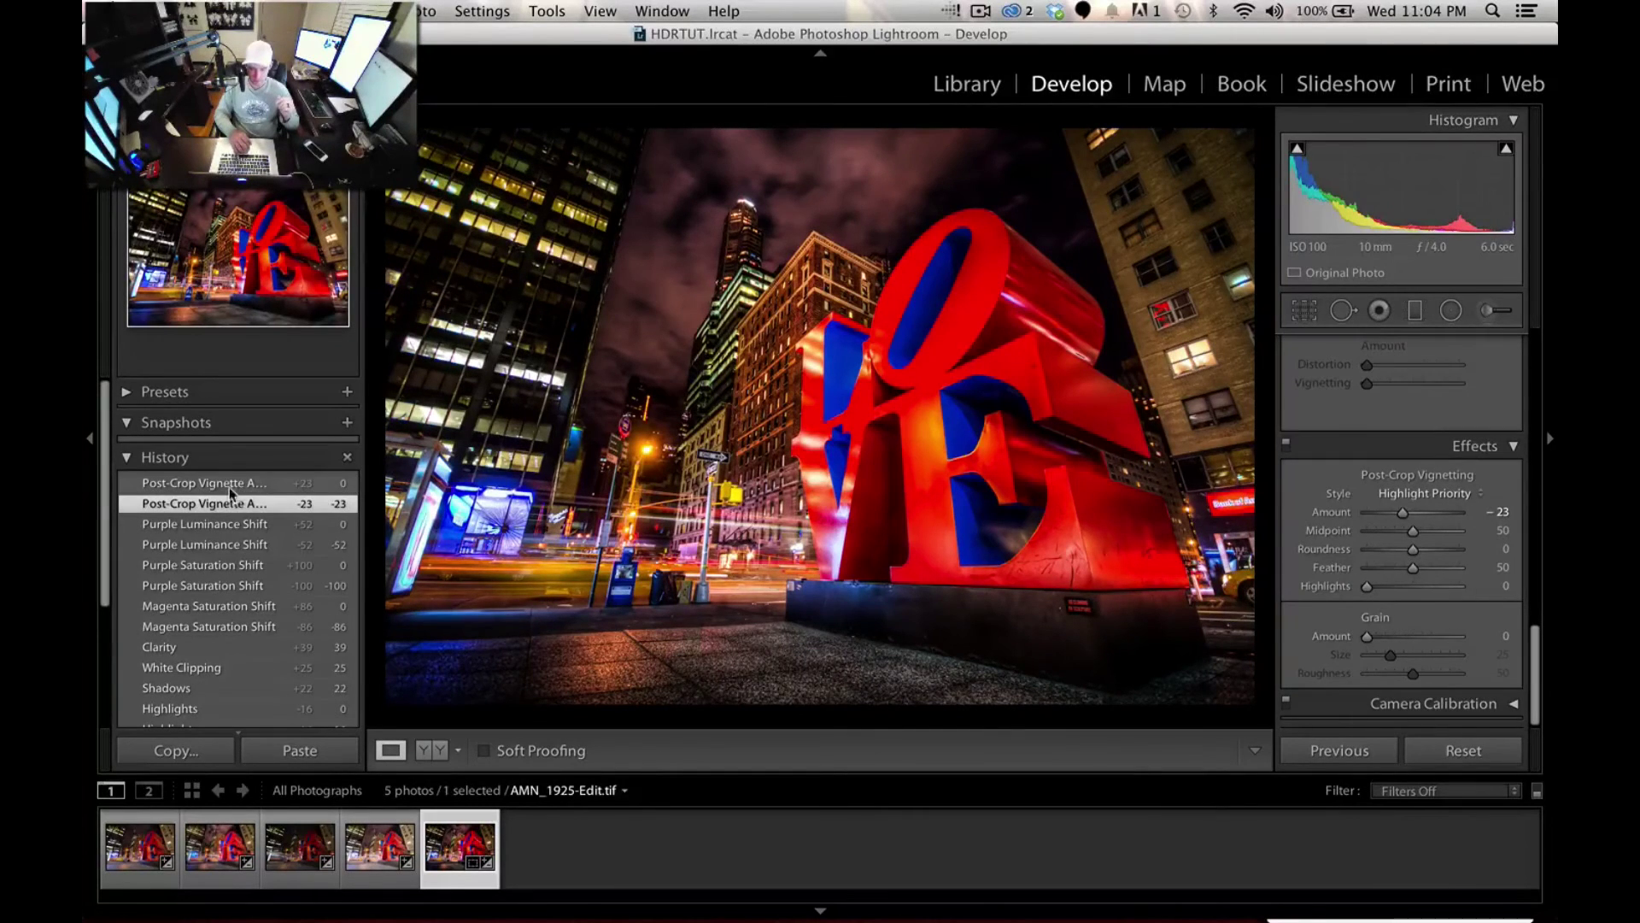
left_click(229, 484)
left_click(236, 503)
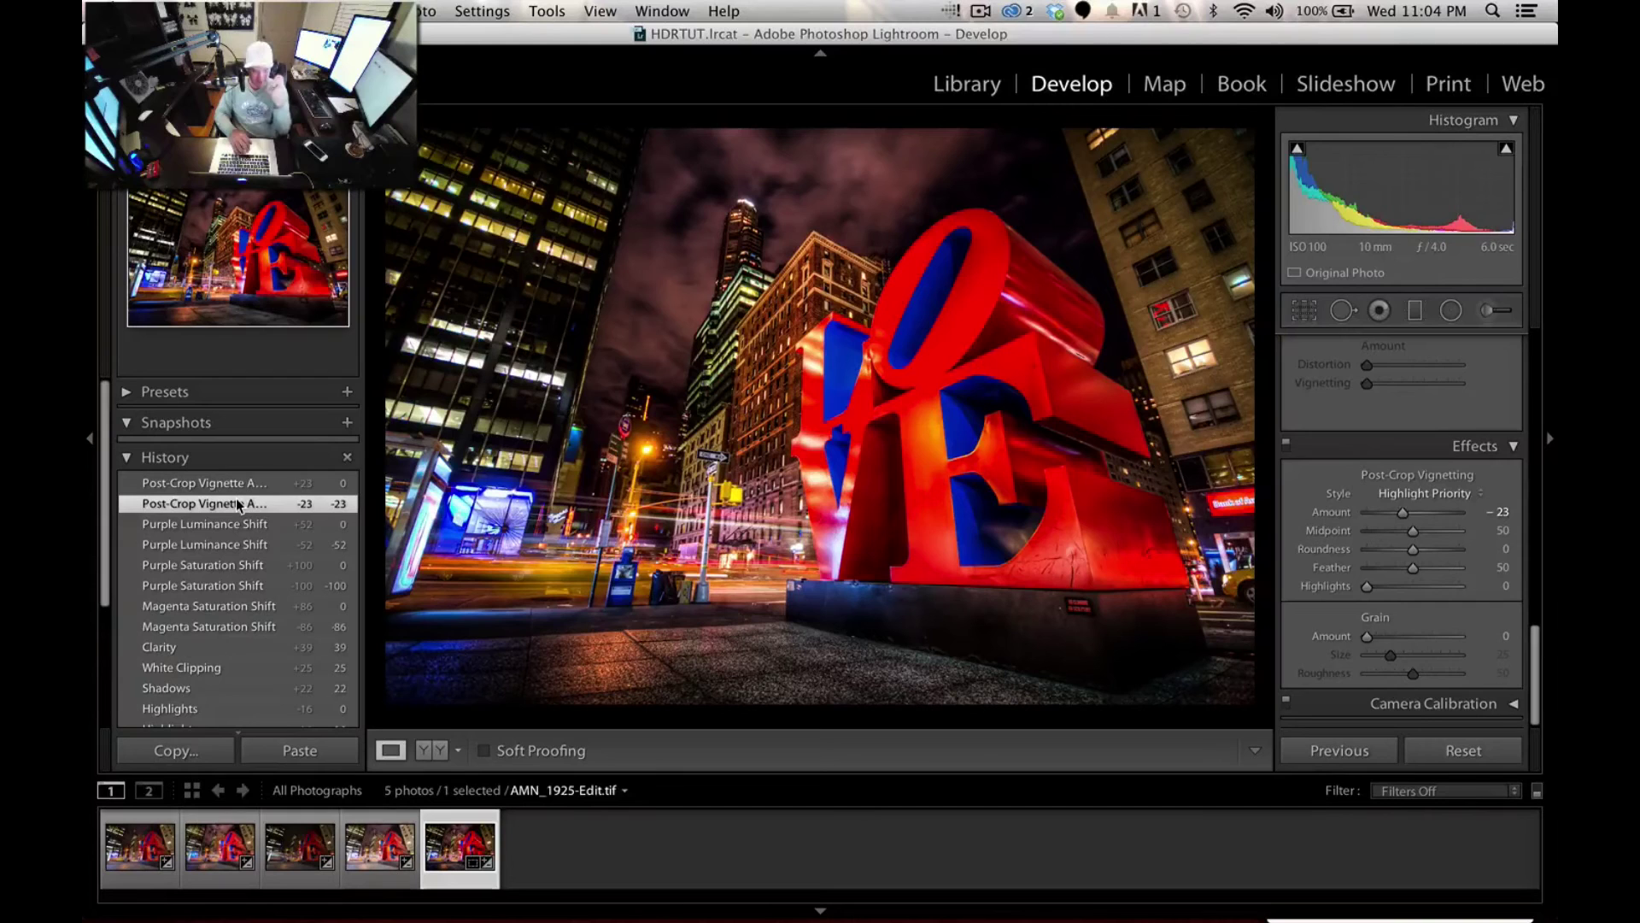